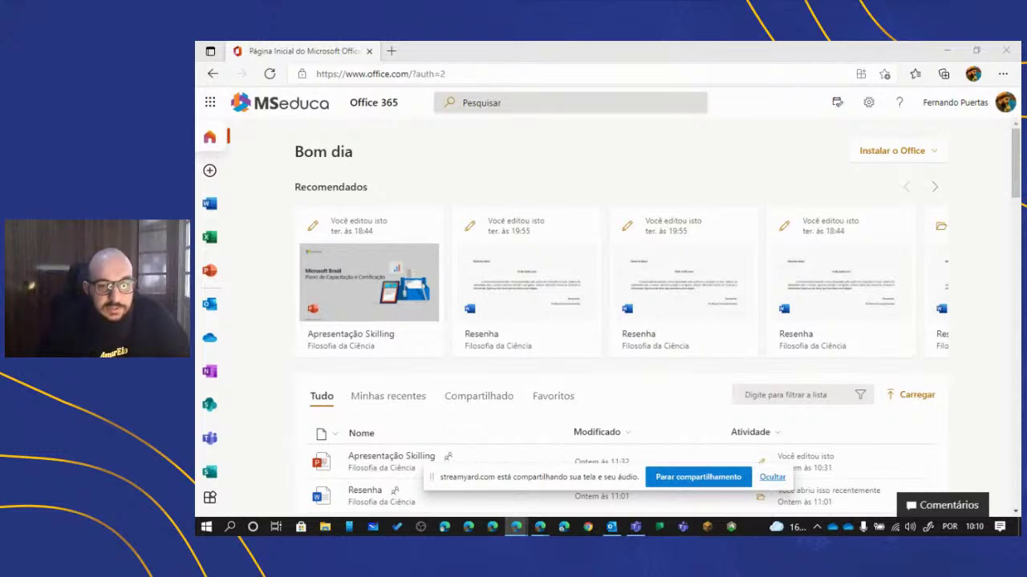
- Launch Teams on the web from the Office app bar, then hide the screen-sharing notice
scroll(221, 205, down, 1)
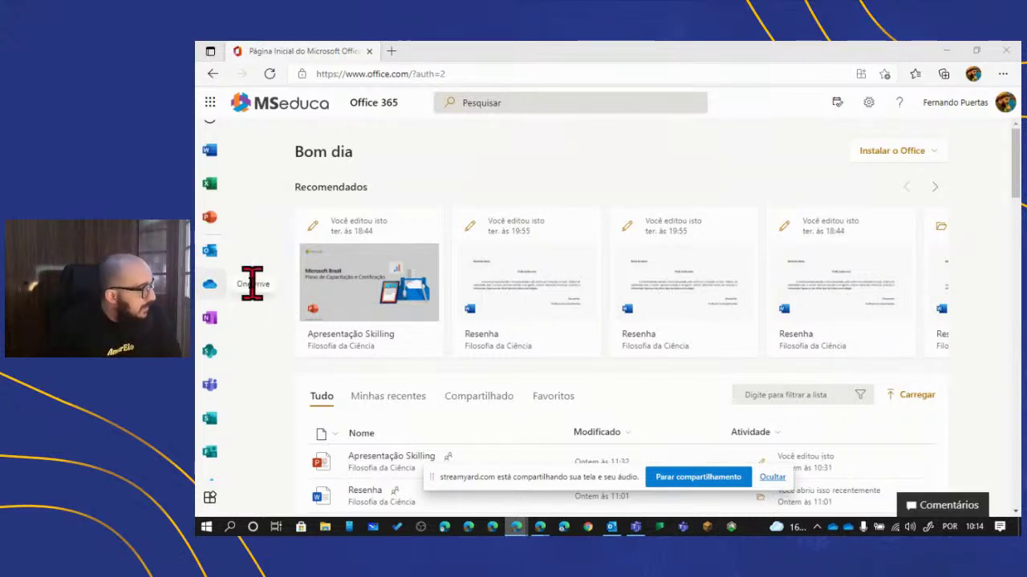
scroll(229, 345, down, 2)
scroll(210, 343, up, 3)
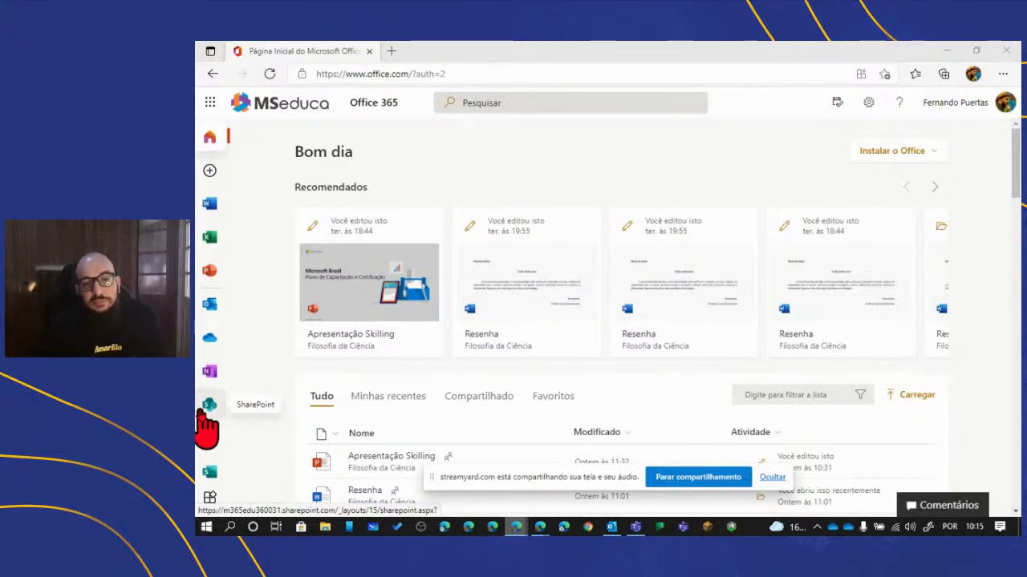
scroll(242, 411, down, 2)
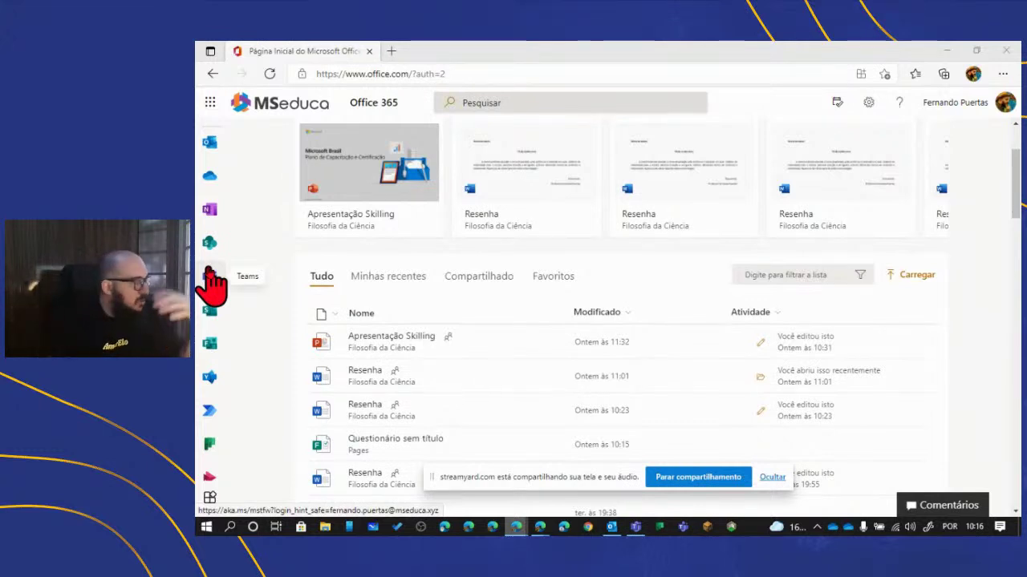
scroll(212, 281, up, 3)
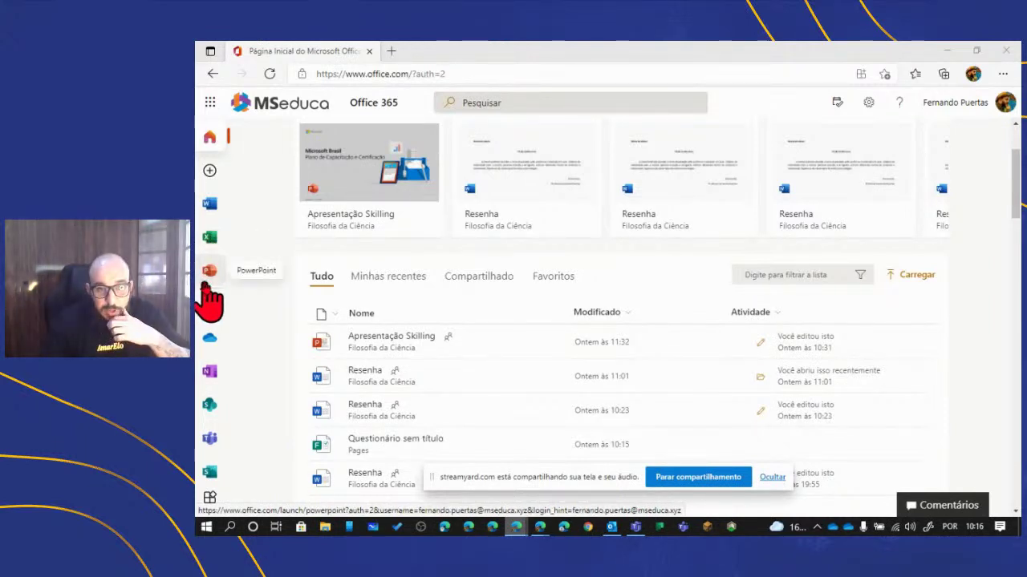
scroll(210, 300, down, 2)
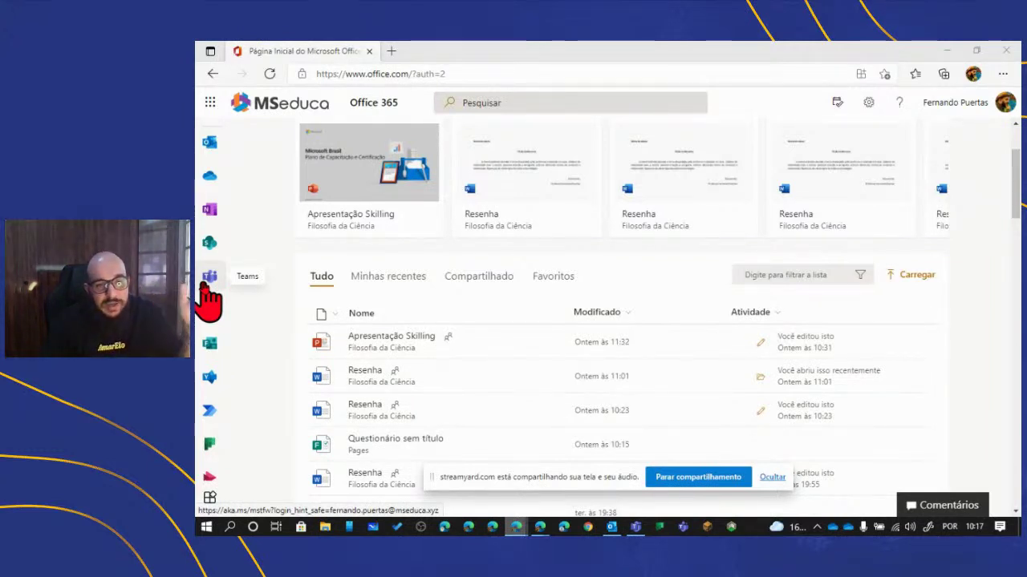
scroll(208, 299, down, 1)
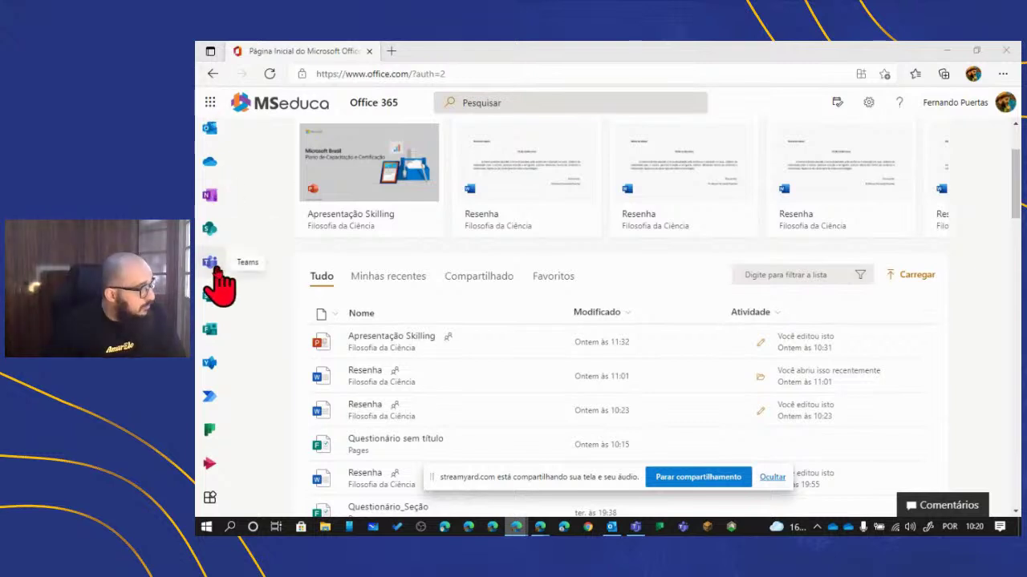
scroll(212, 321, up, 3)
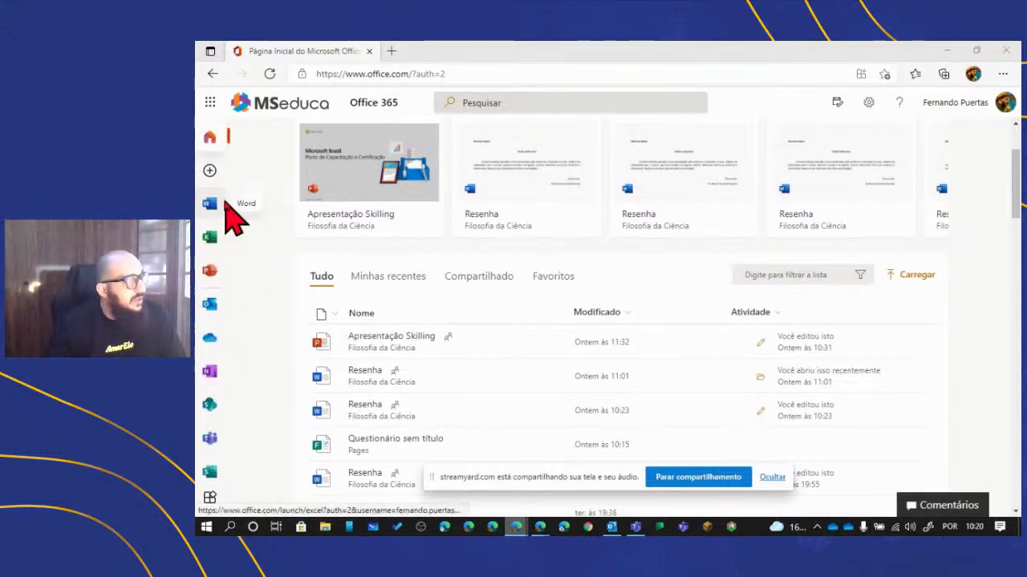
scroll(226, 265, down, 3)
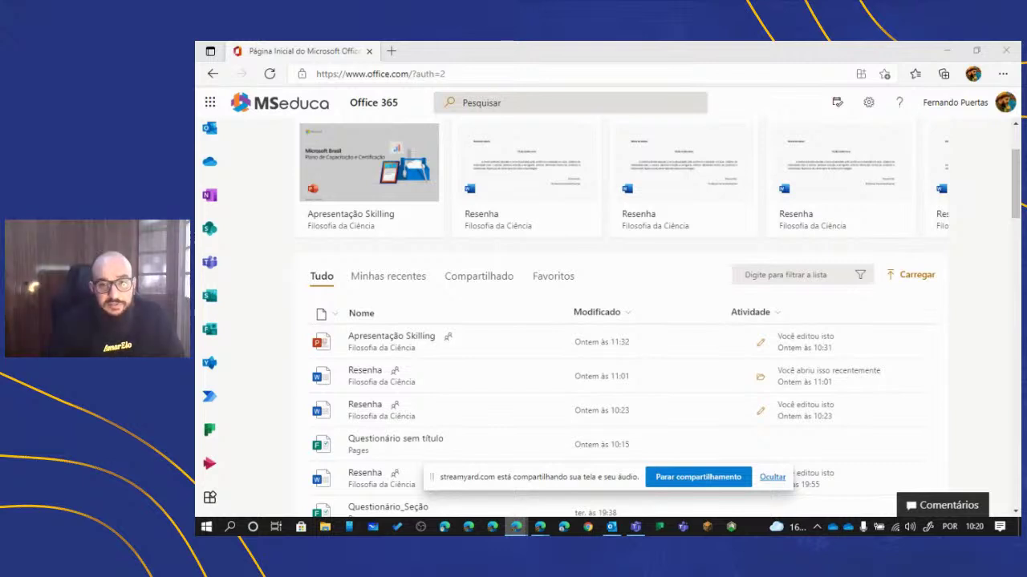
scroll(206, 332, up, 3)
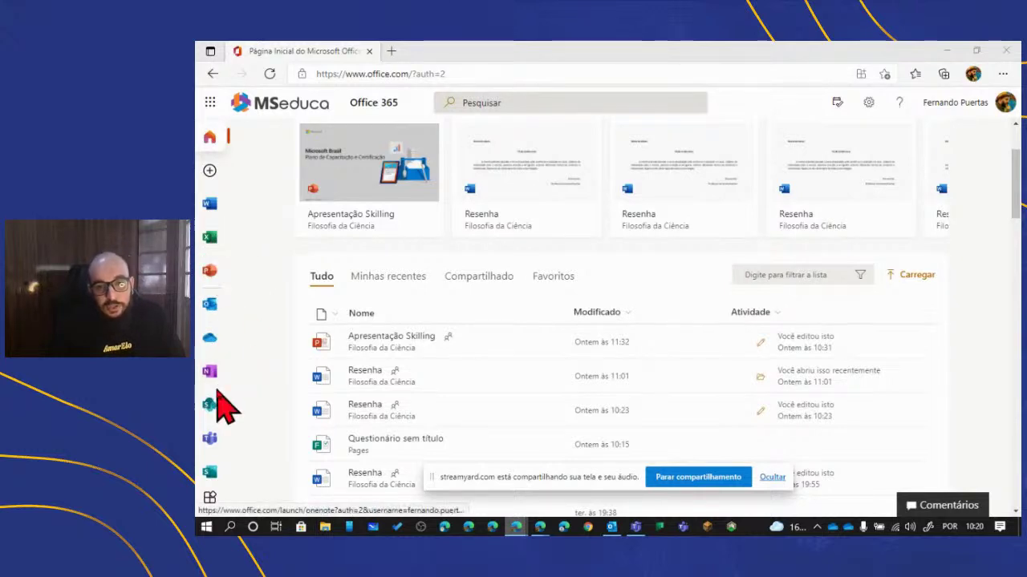
scroll(221, 393, down, 2)
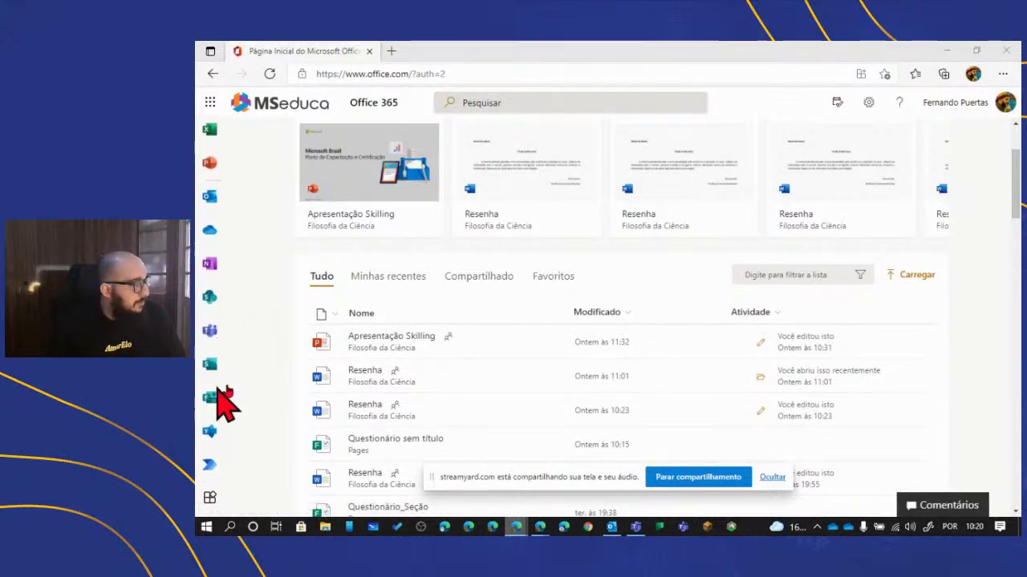
click(209, 330)
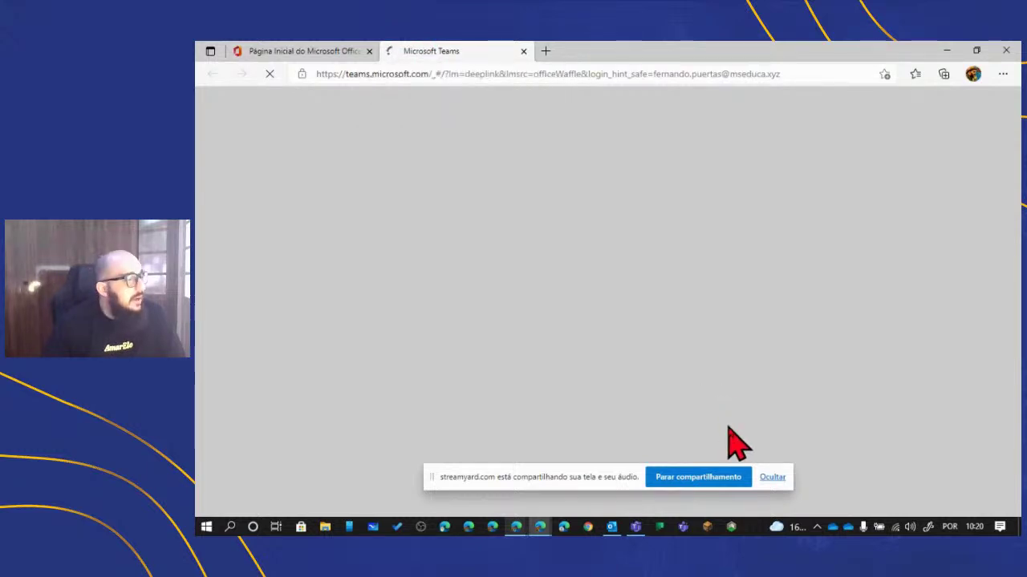
click(772, 477)
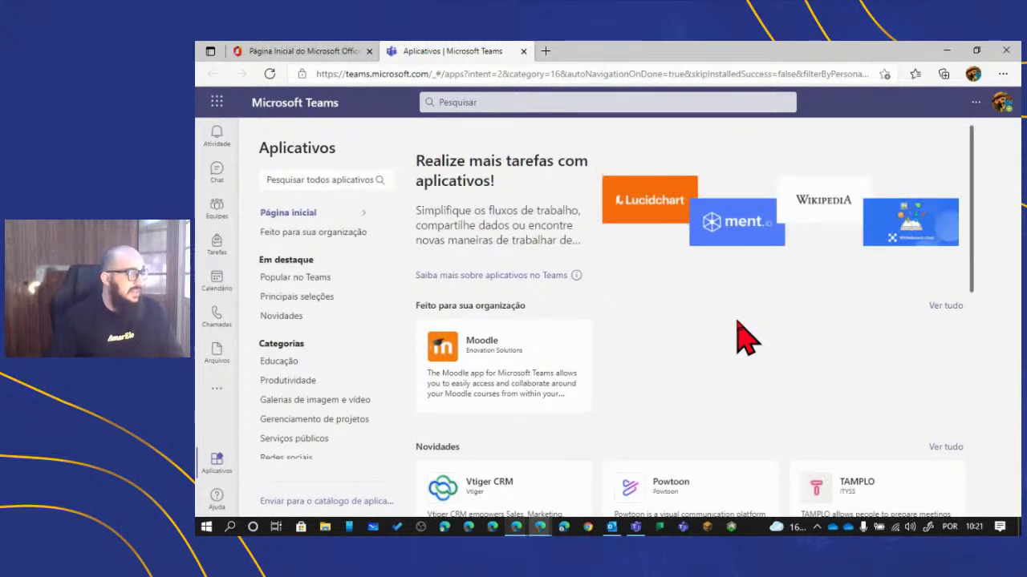
- Show the Equipes grid with all five teams, including Filosofia da Ciência and Projetos
click(215, 207)
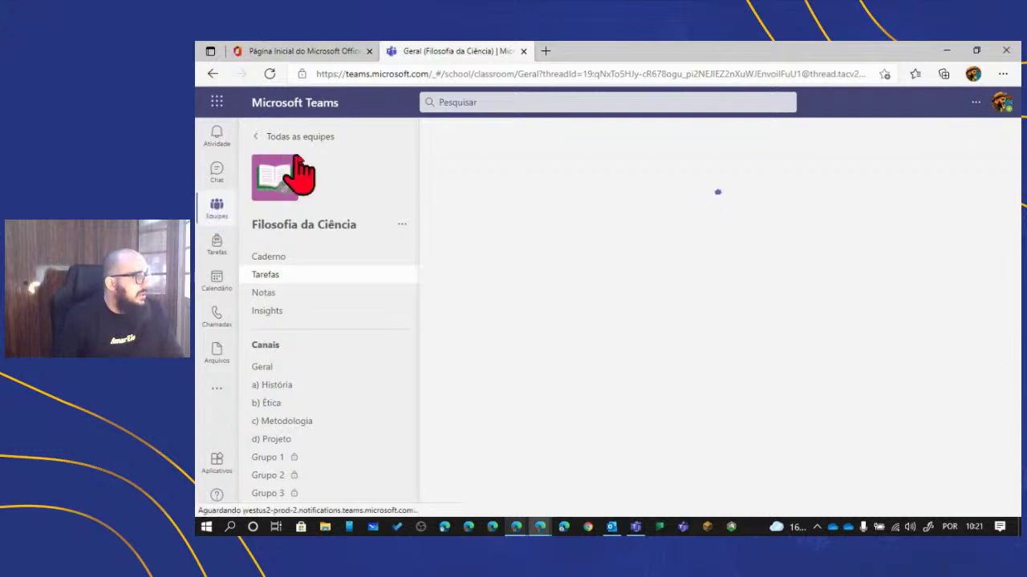
click(304, 137)
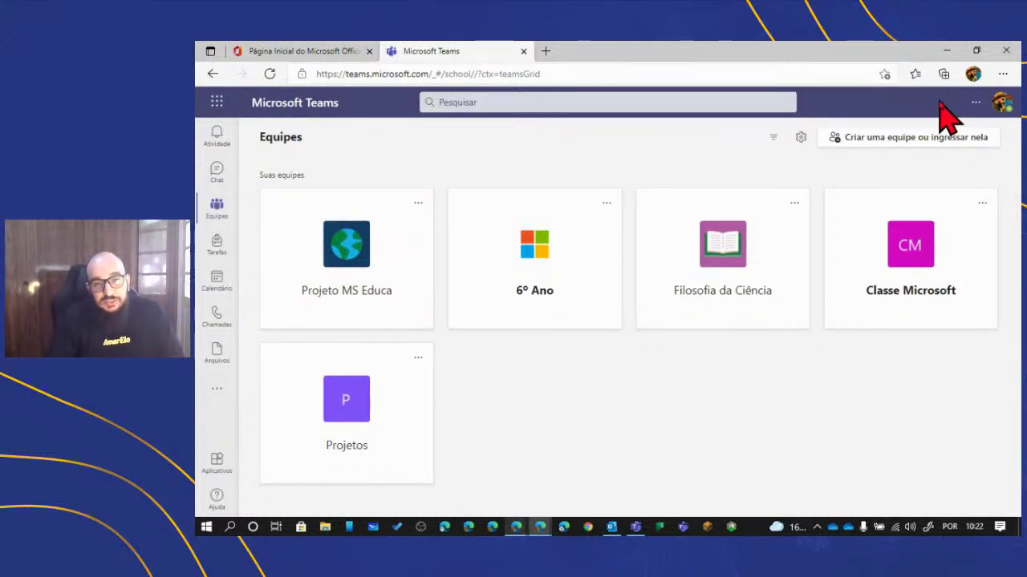
- Bring the Teams desktop app to the front, showing the same five-team Equipes page
click(975, 103)
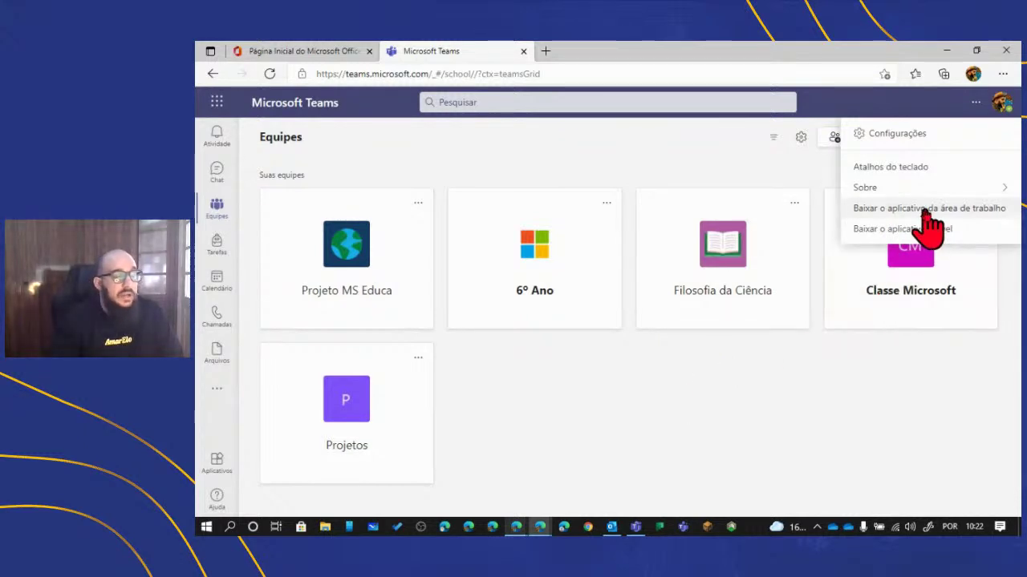
click(822, 414)
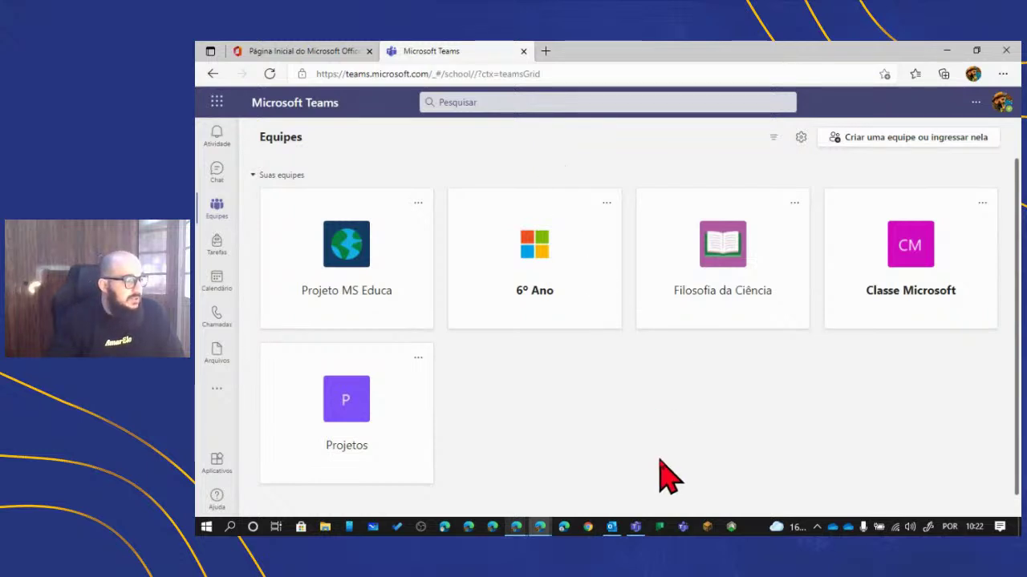
click(636, 528)
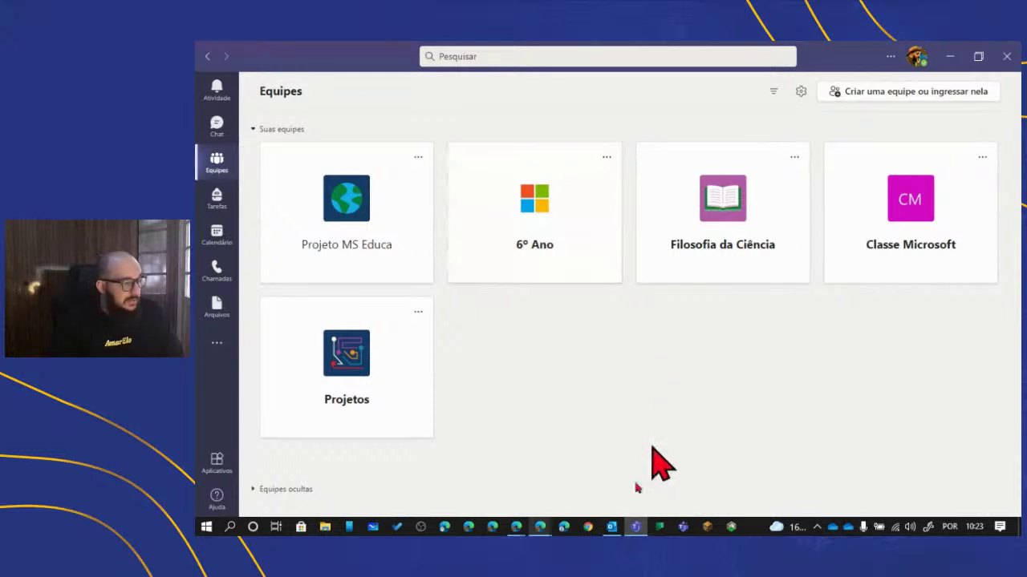
click(540, 527)
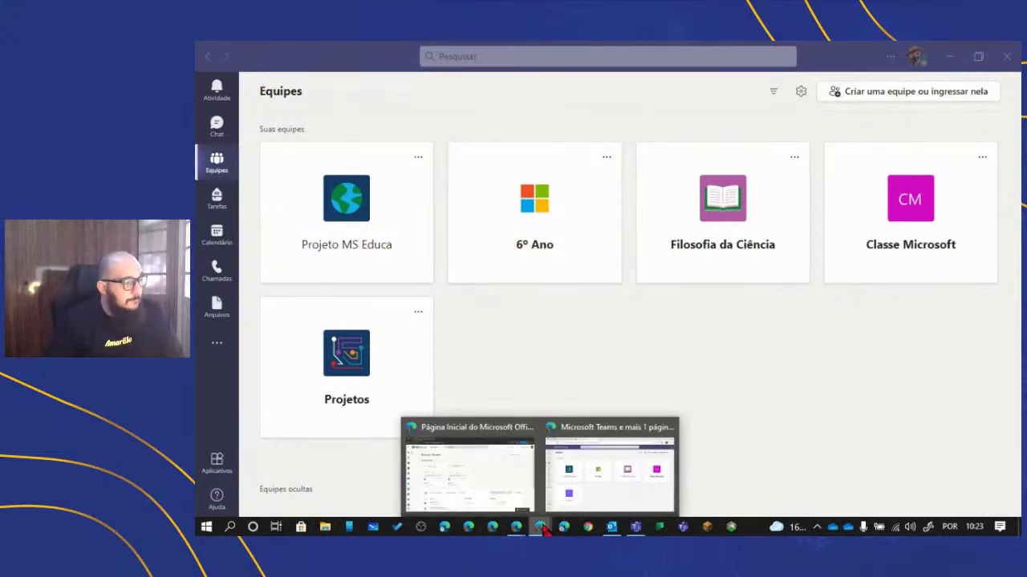
mouse_move(546, 513)
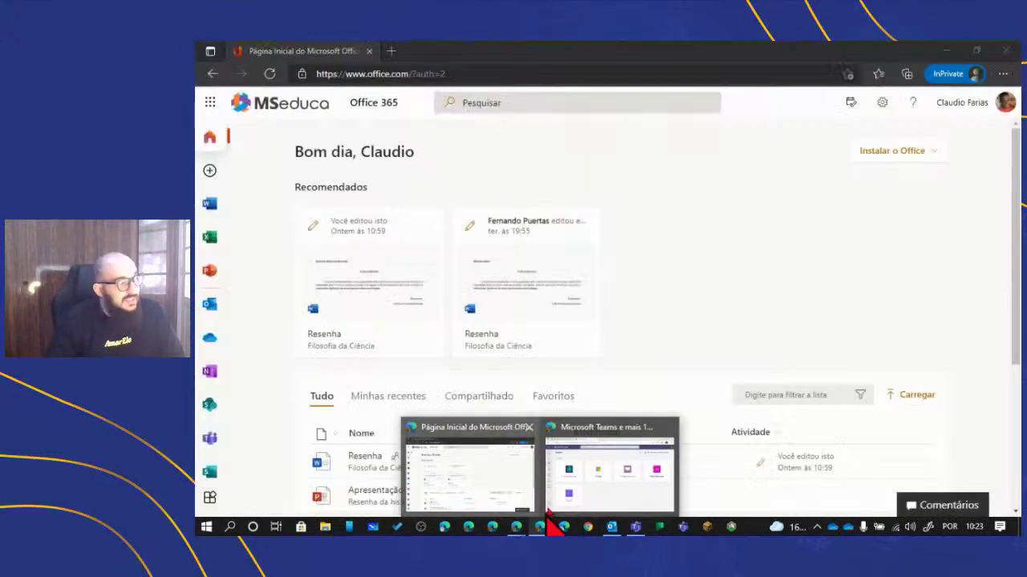
mouse_move(600, 474)
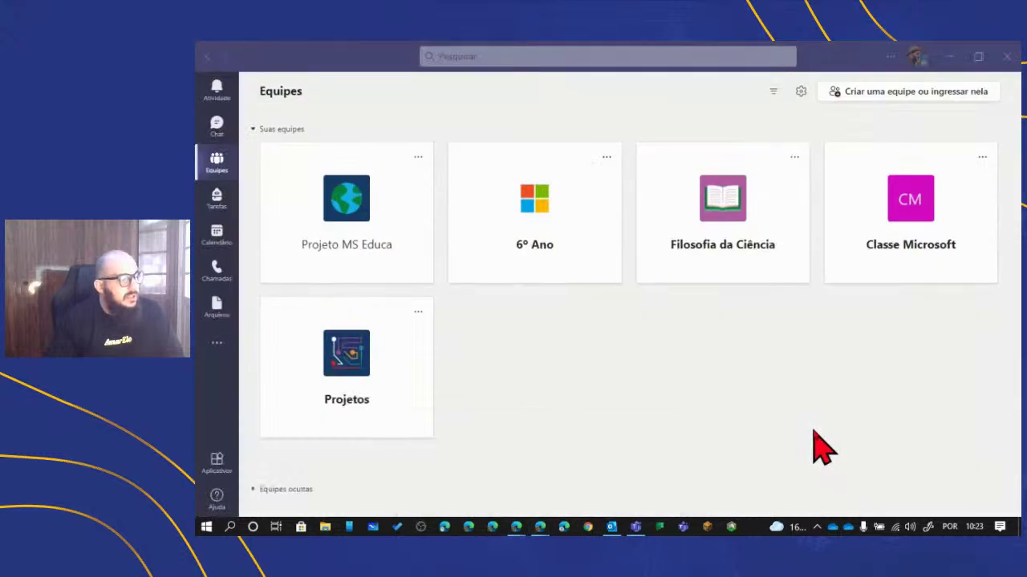
click(814, 437)
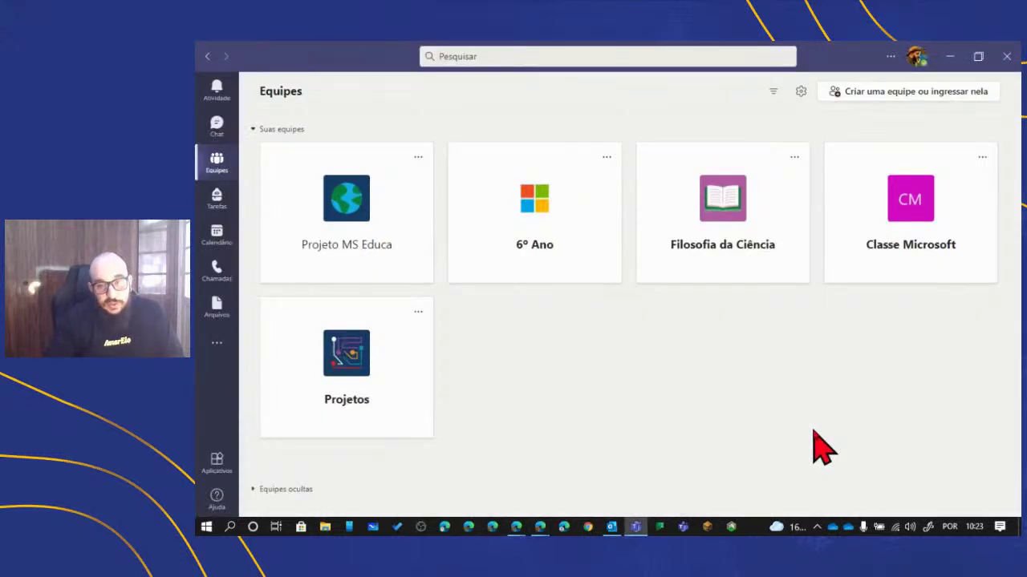
mouse_move(543, 533)
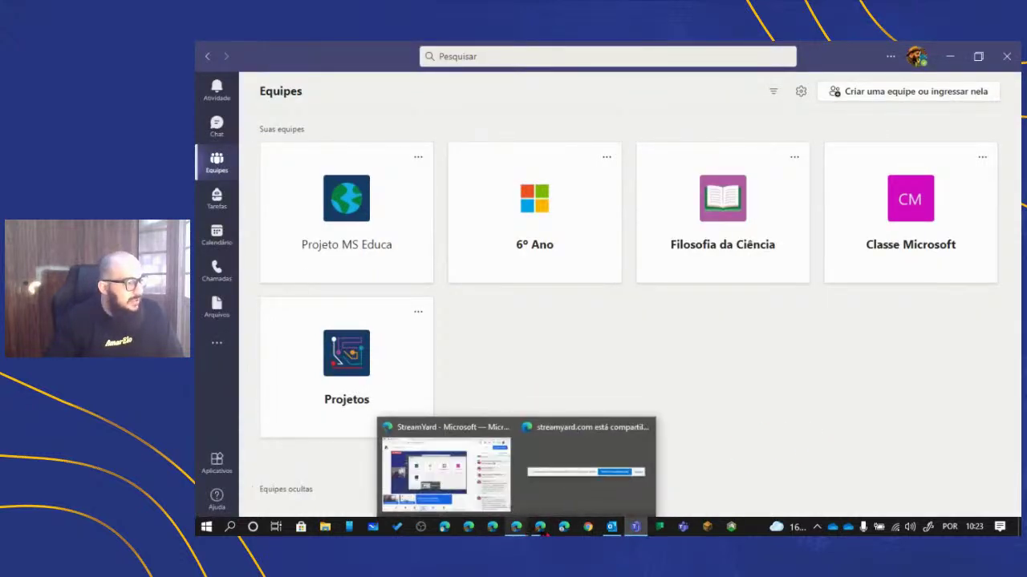
mouse_move(635, 530)
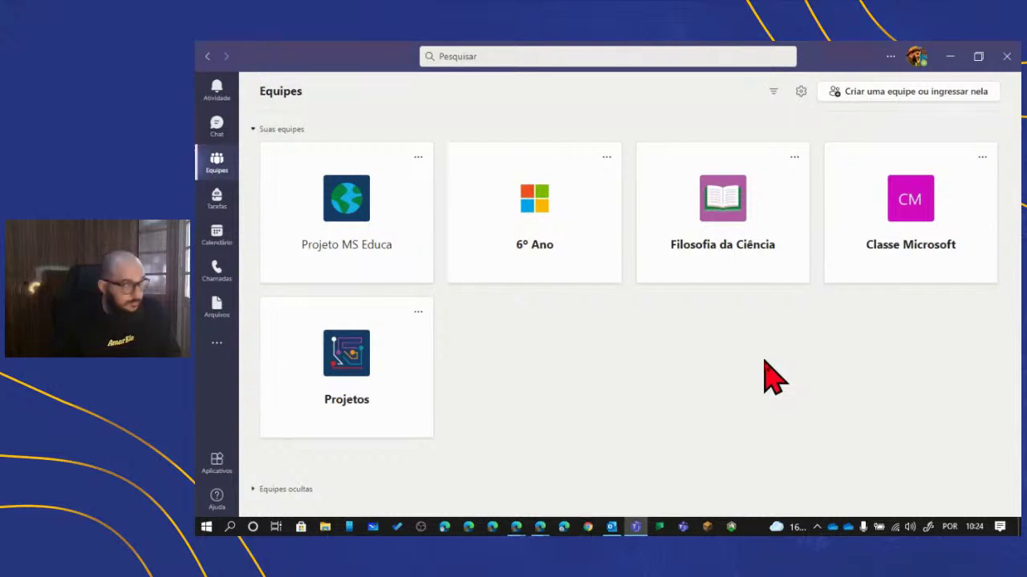
click(223, 161)
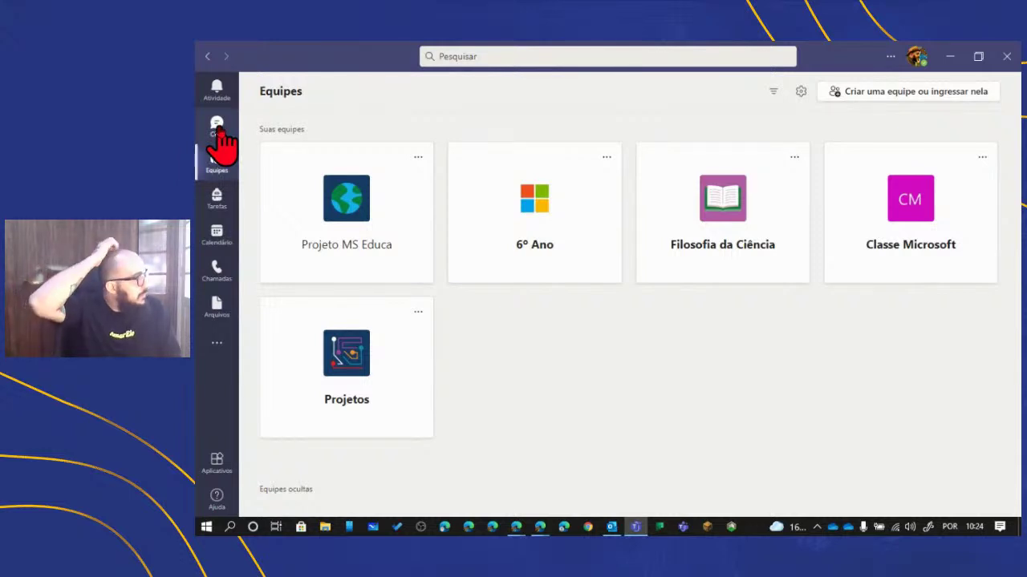
- Show the Chat list with the Projeto group conversation, ready to search for a contact
click(219, 128)
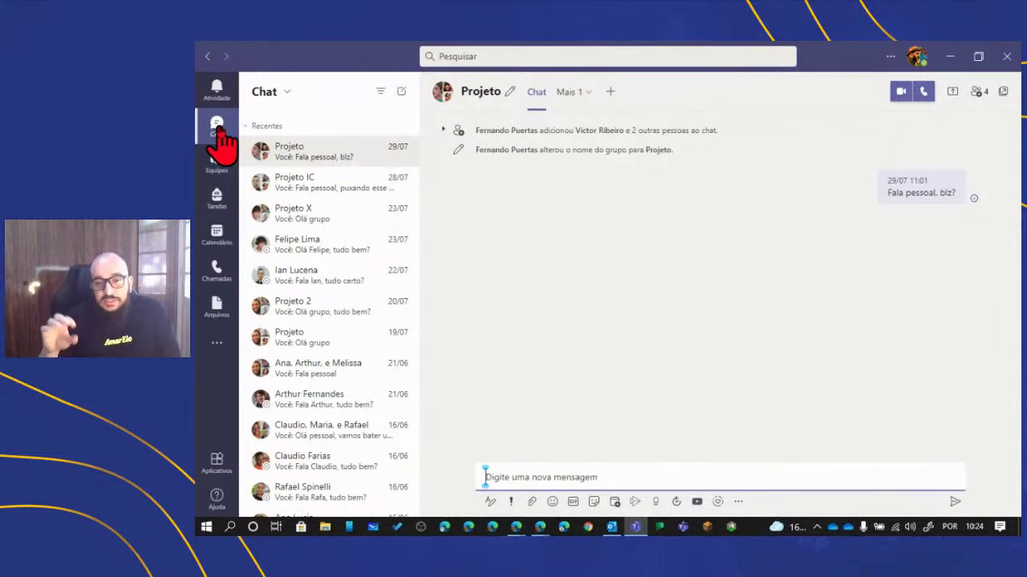
click(555, 54)
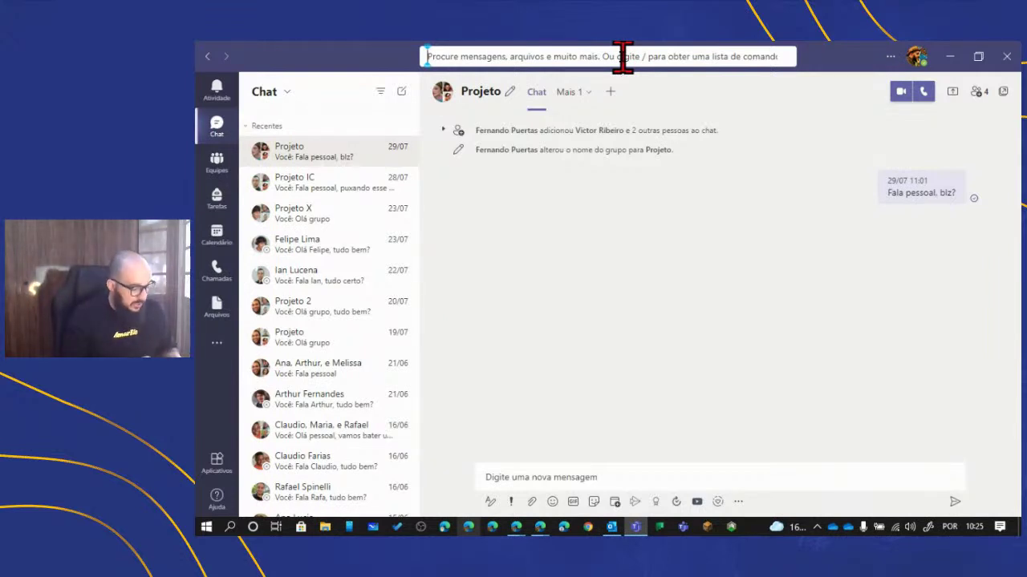
- Find the contact by name and send them the greeting ending 'bom dia, tudo bem?'
text(Claudi)
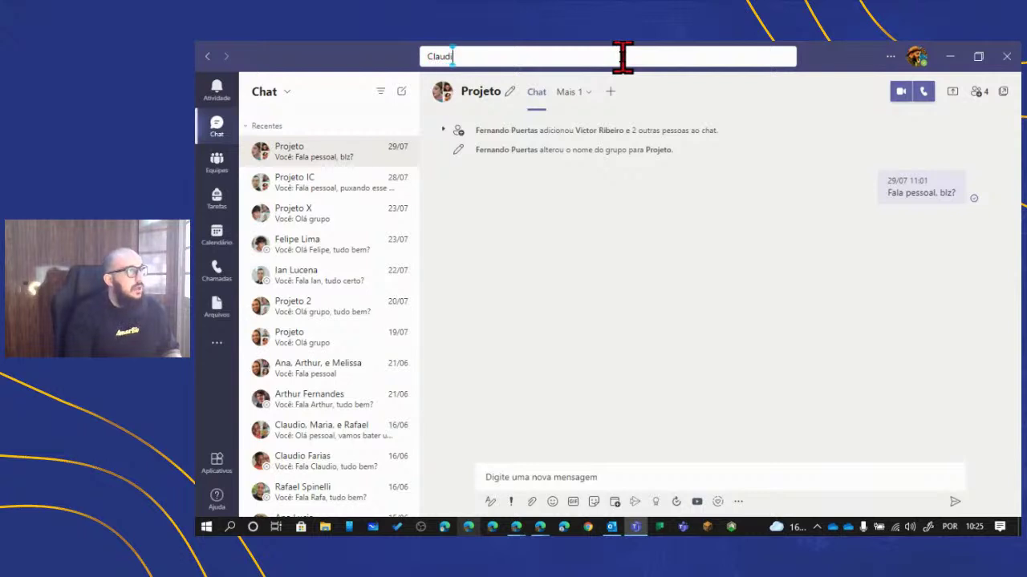
text(o)
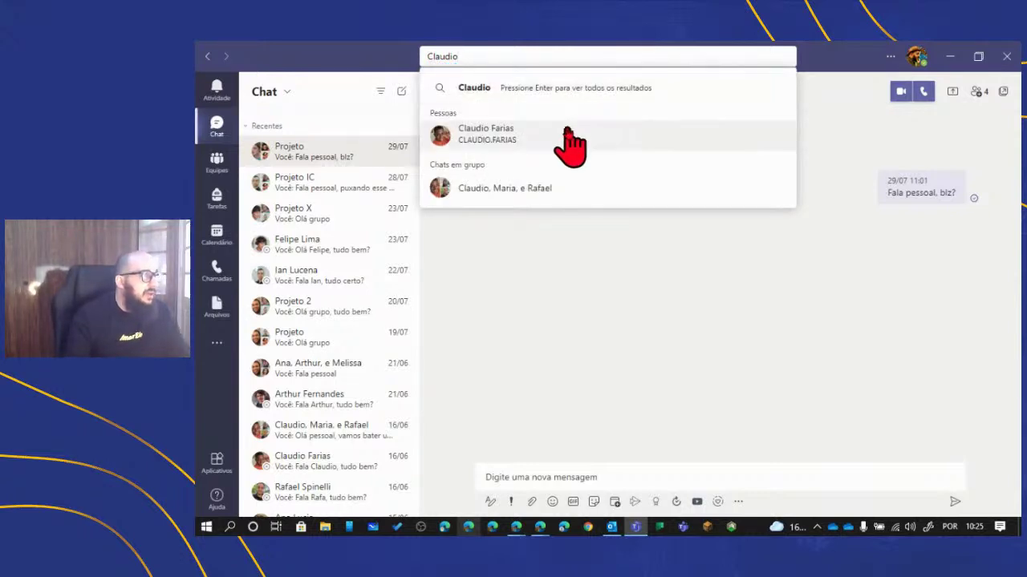
key(Escape)
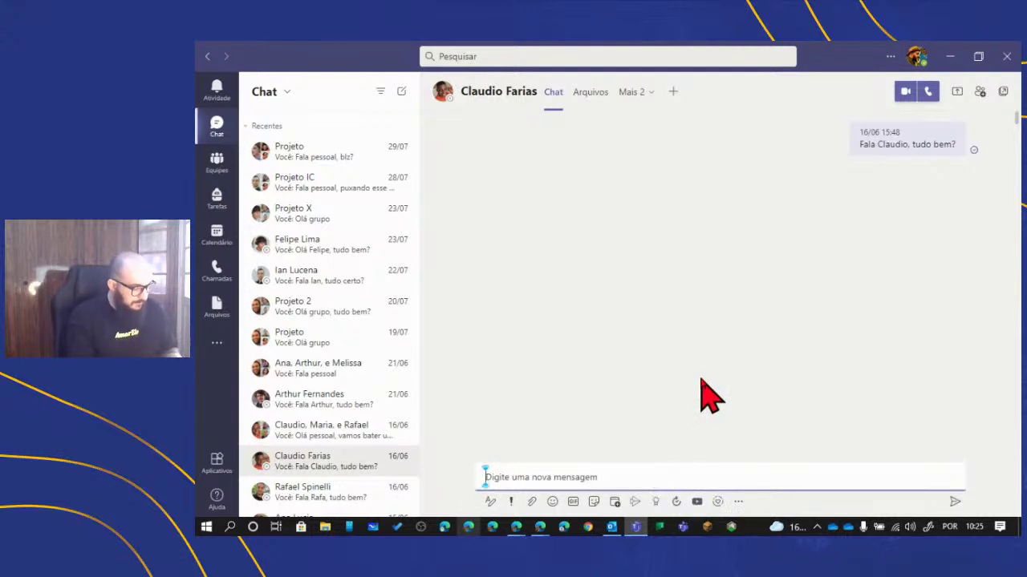
text(Fala Clau)
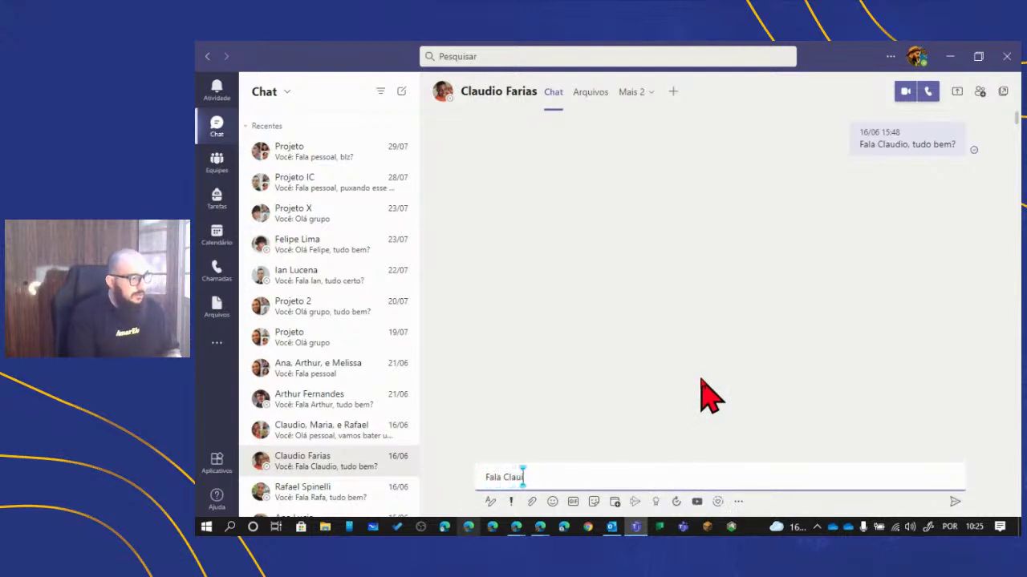
text(dio, bom)
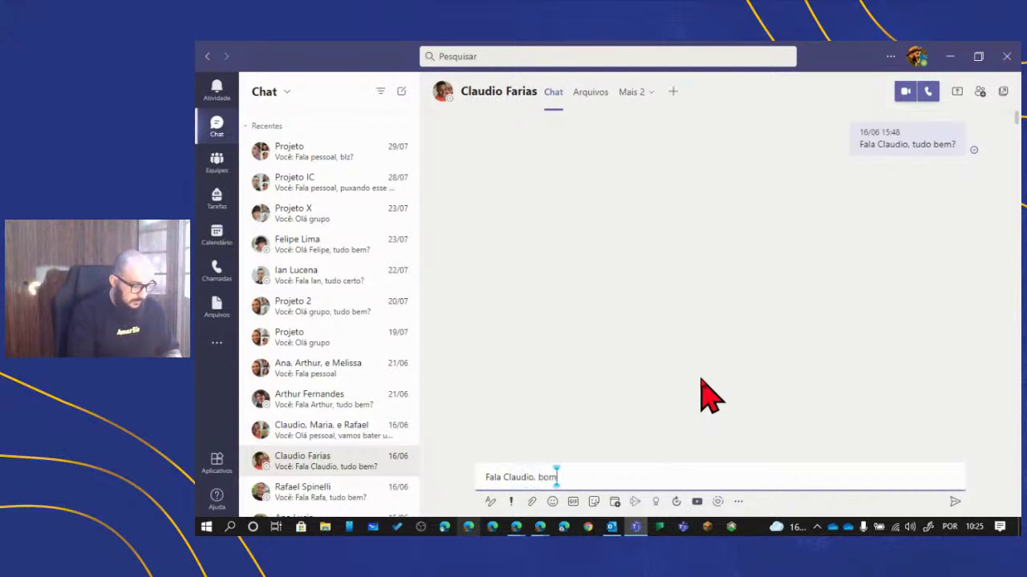
text( dia, tudo bem?)
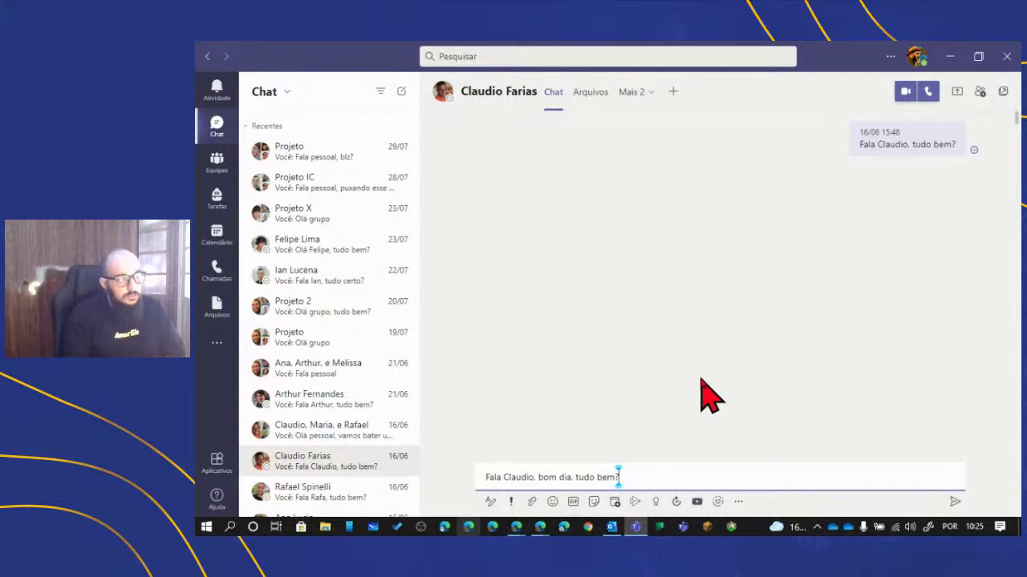
key(Return)
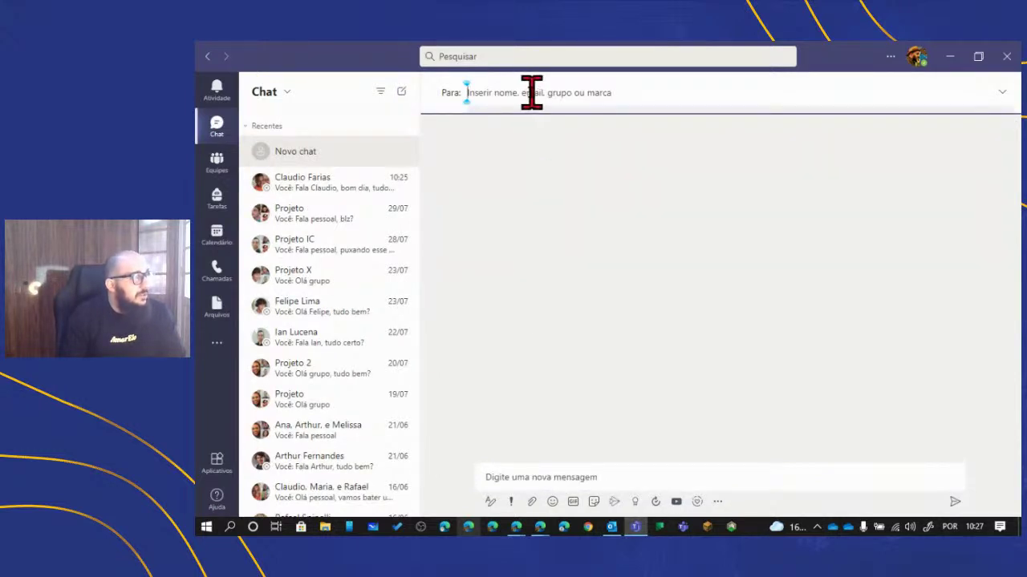
- Add three contacts as recipients by name, erasing the mistyped fourth search
text(cl)
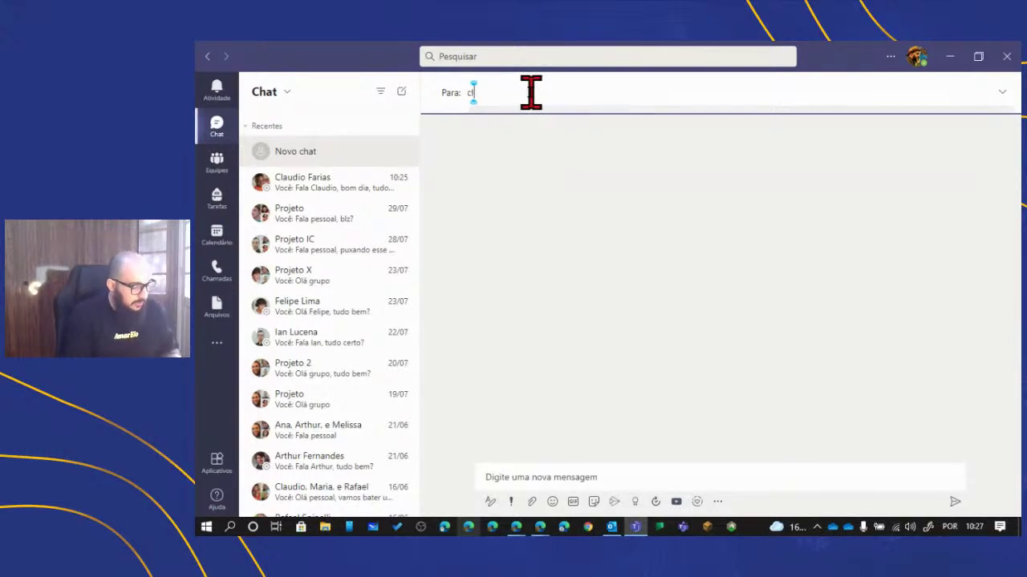
text(audio)
key(Return)
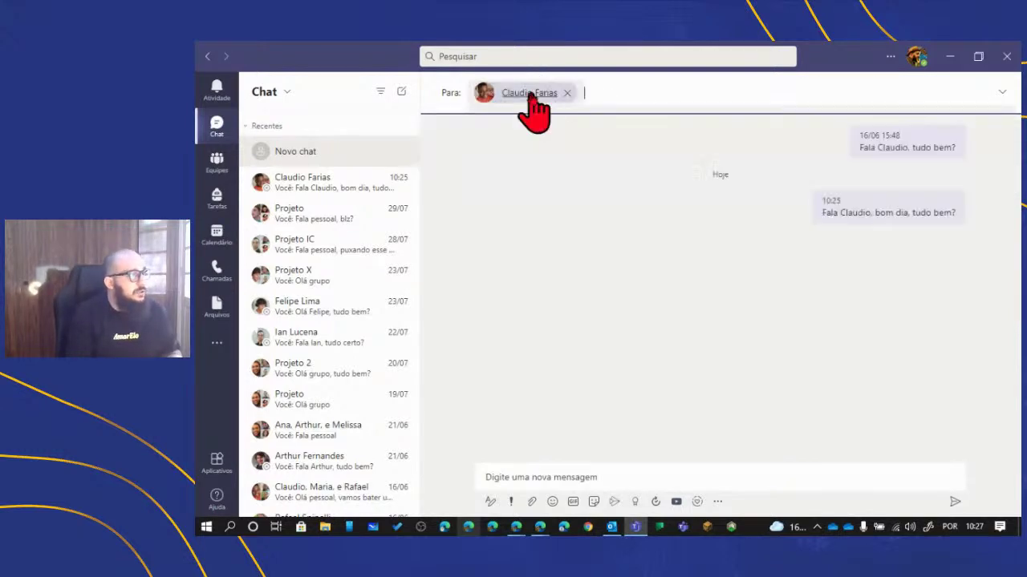
text(maria)
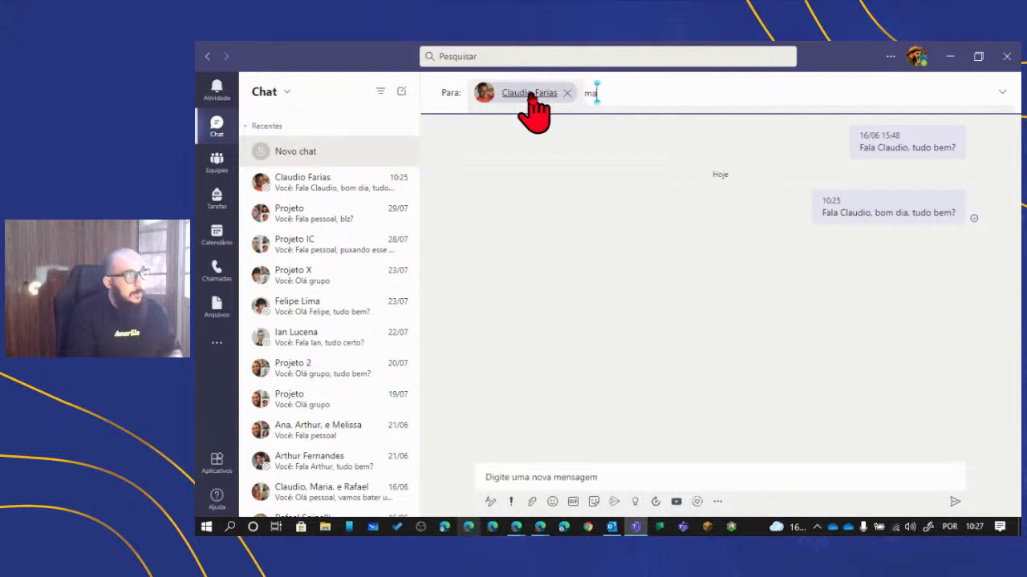
key(BackSpace)
key(BackSpace)
key(BackSpace)
key(BackSpace)
key(BackSpace)
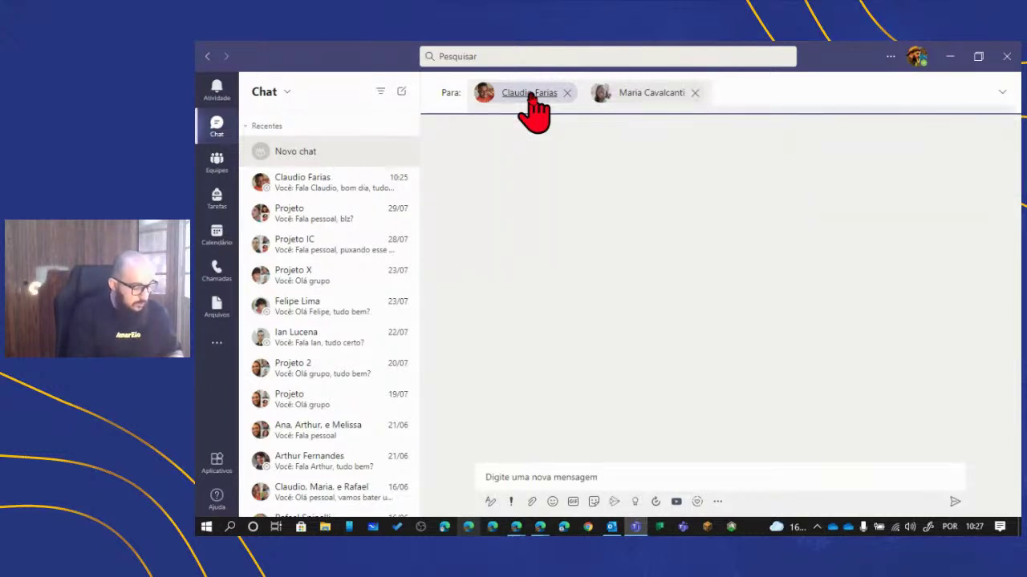
text(bruno)
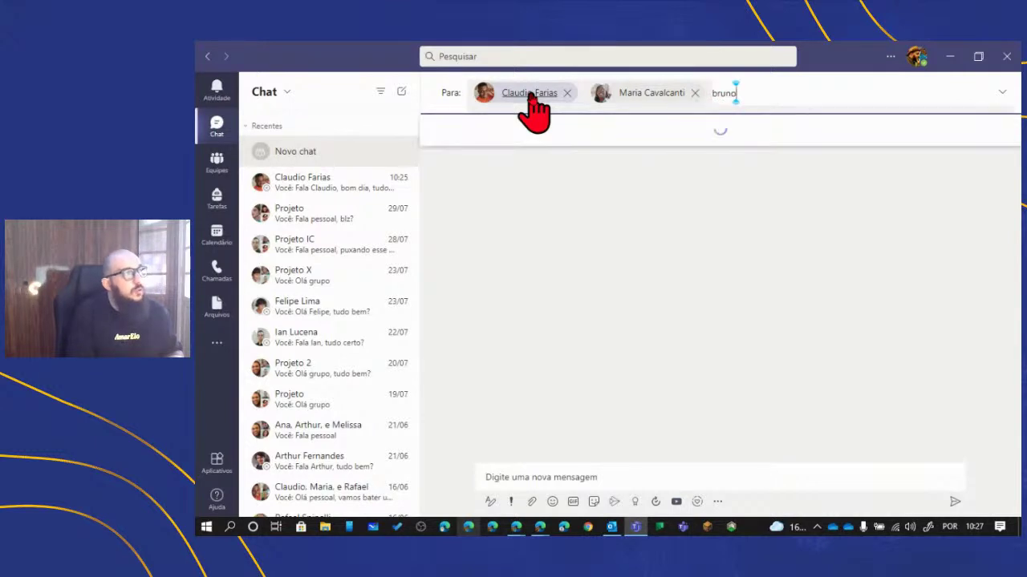
key(BackSpace)
key(BackSpace)
key(BackSpace)
key(BackSpace)
key(BackSpace)
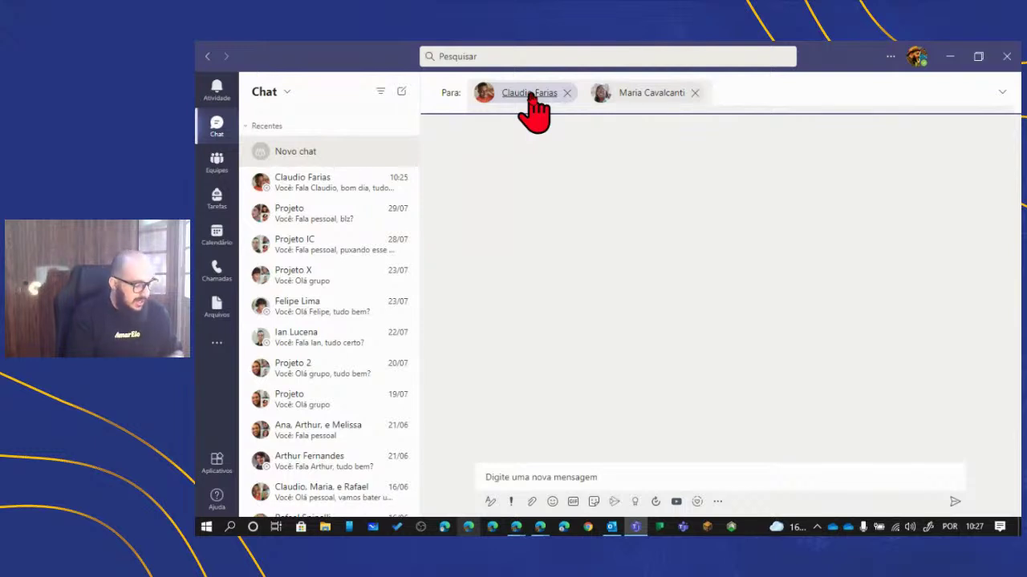
text(arthur)
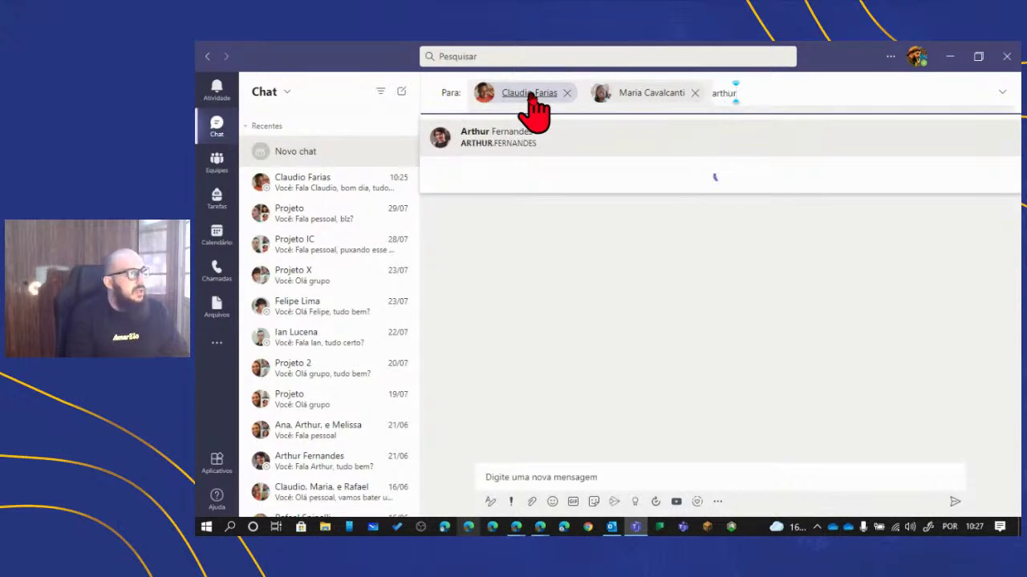
key(Return)
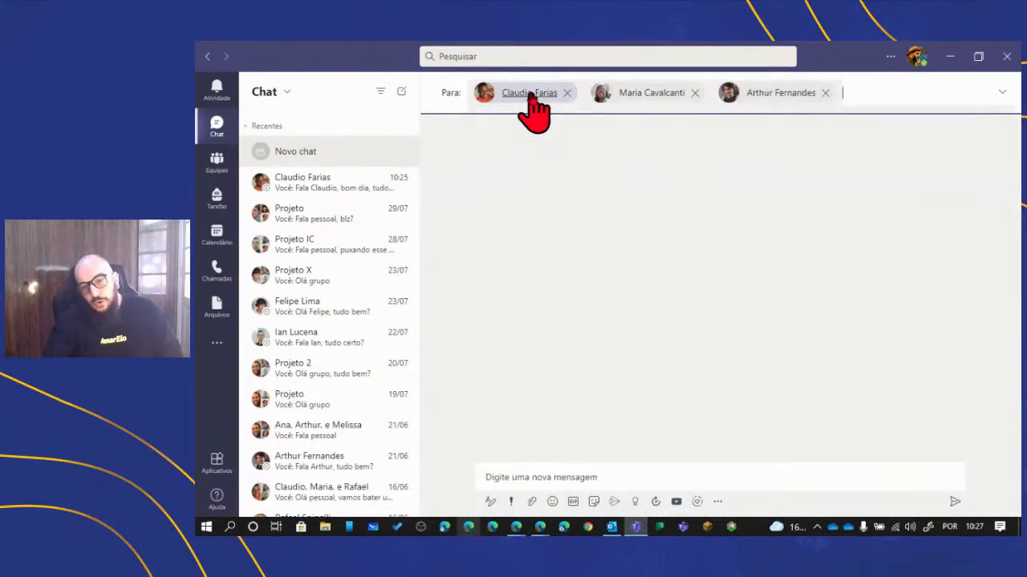
- Give the three-person chat the group name 'Projeto Financeiro'
click(1003, 95)
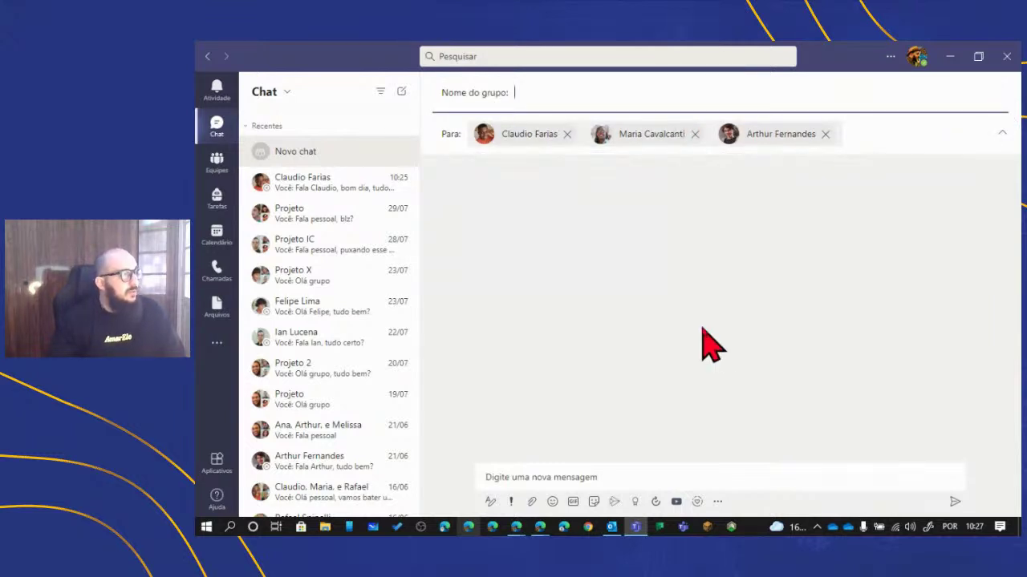
text(Projeto )
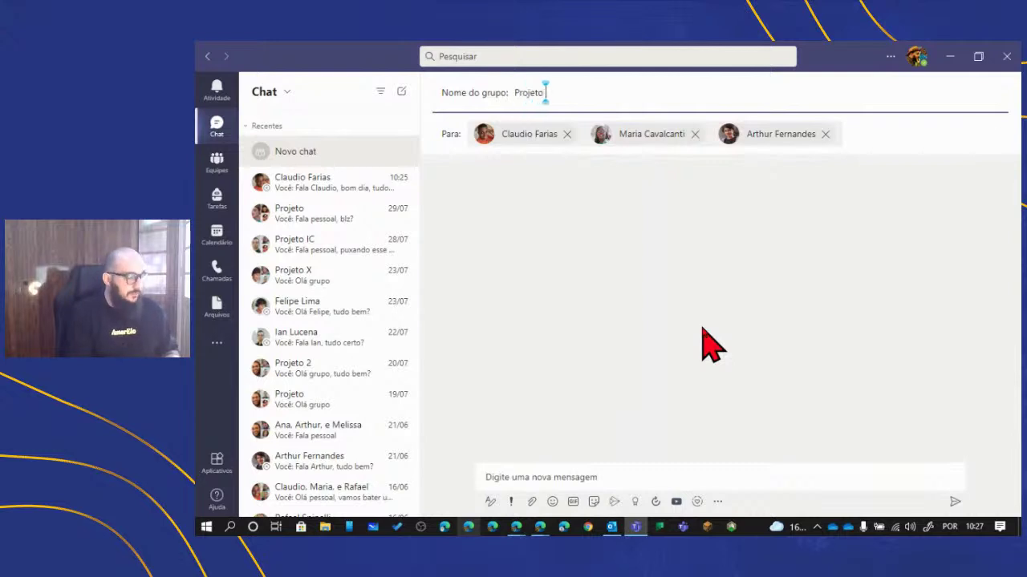
text(Financeiro)
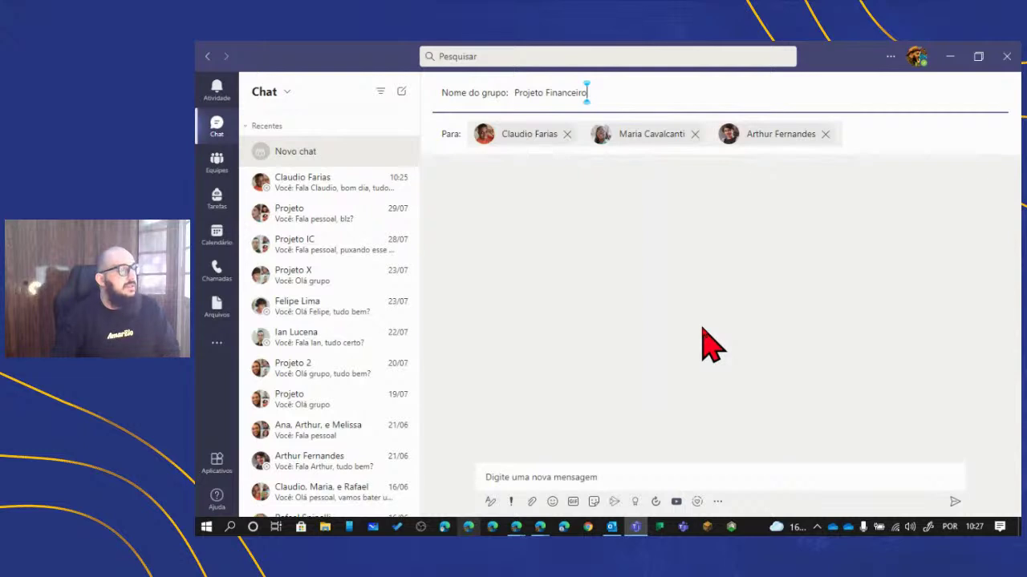
click(614, 481)
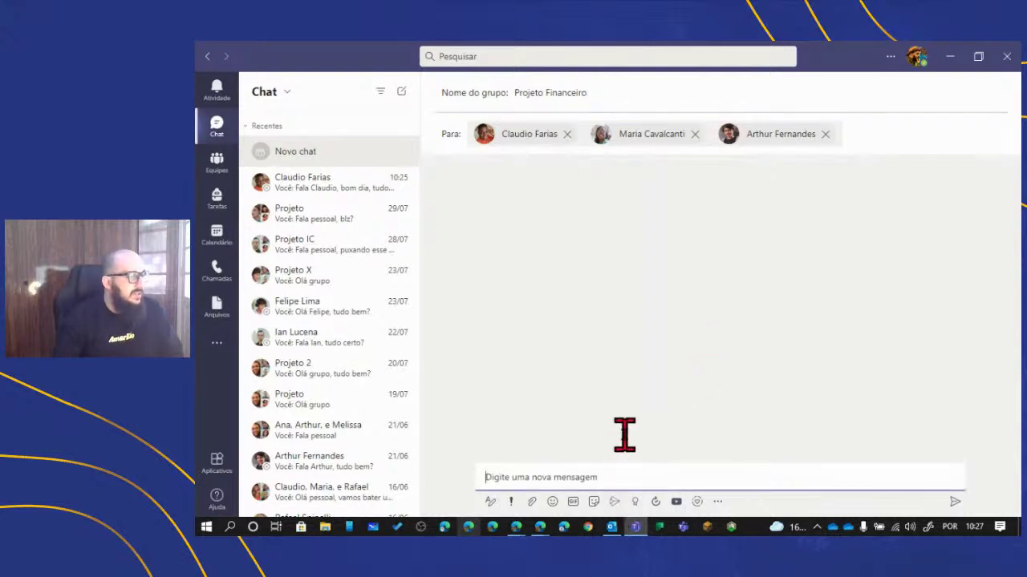
- Post 'Fala pessoal, bora bater um papo sobre nosso projeto?' to the Projeto Financeiro chat
text(Fala)
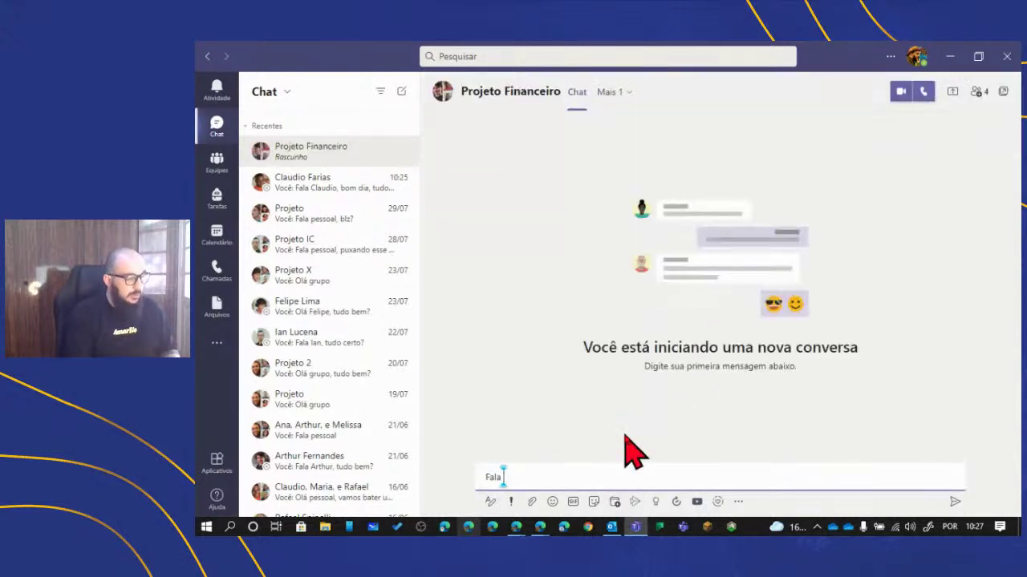
text( pessoal,)
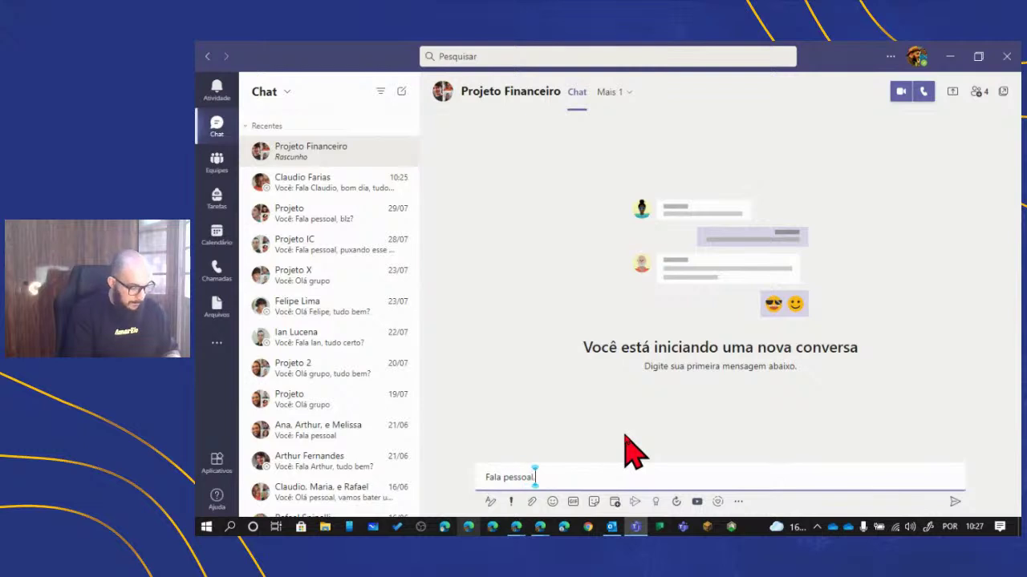
text( bora bater)
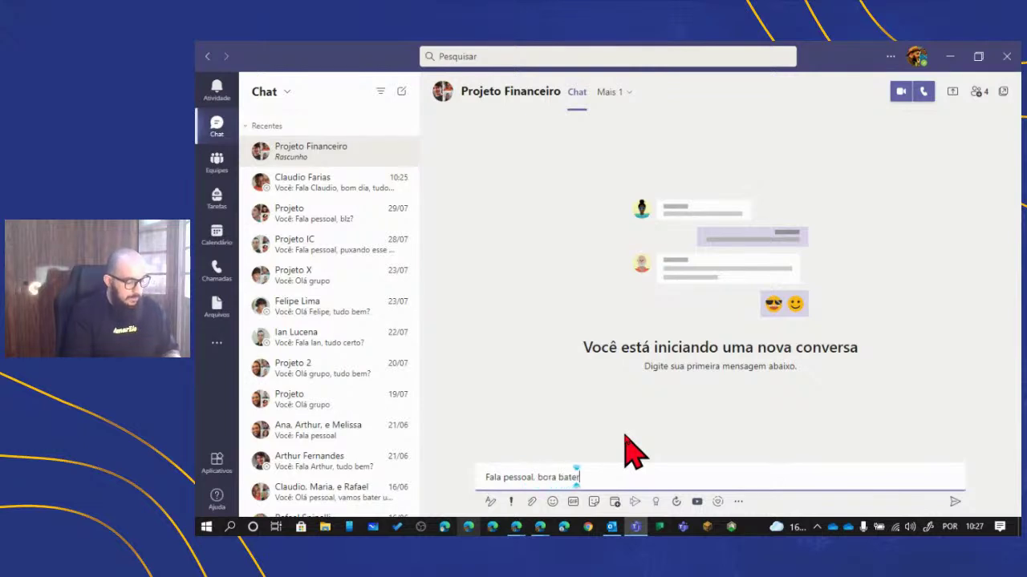
text( um papo )
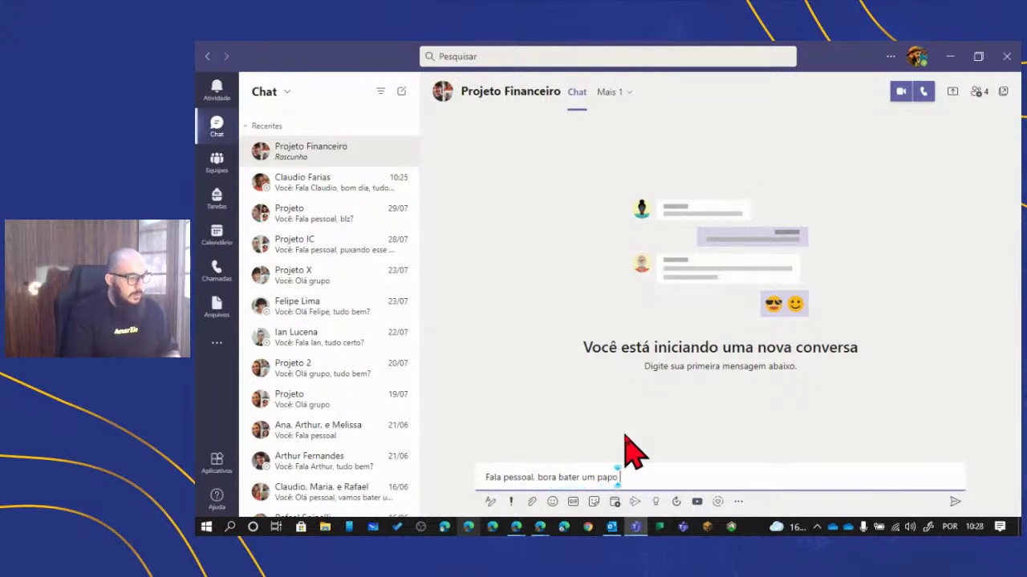
text(sobre nosso projeto?)
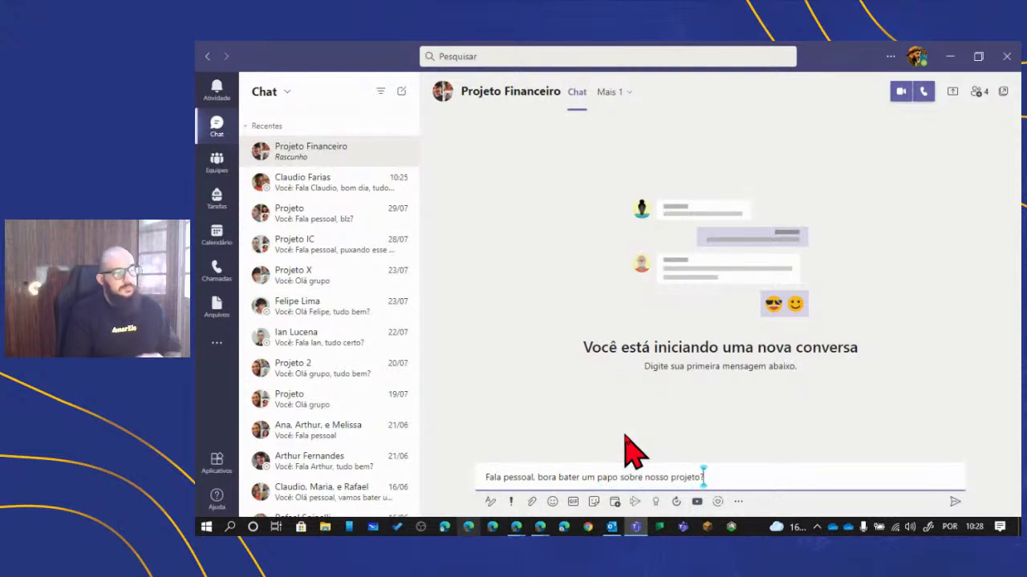
key(Return)
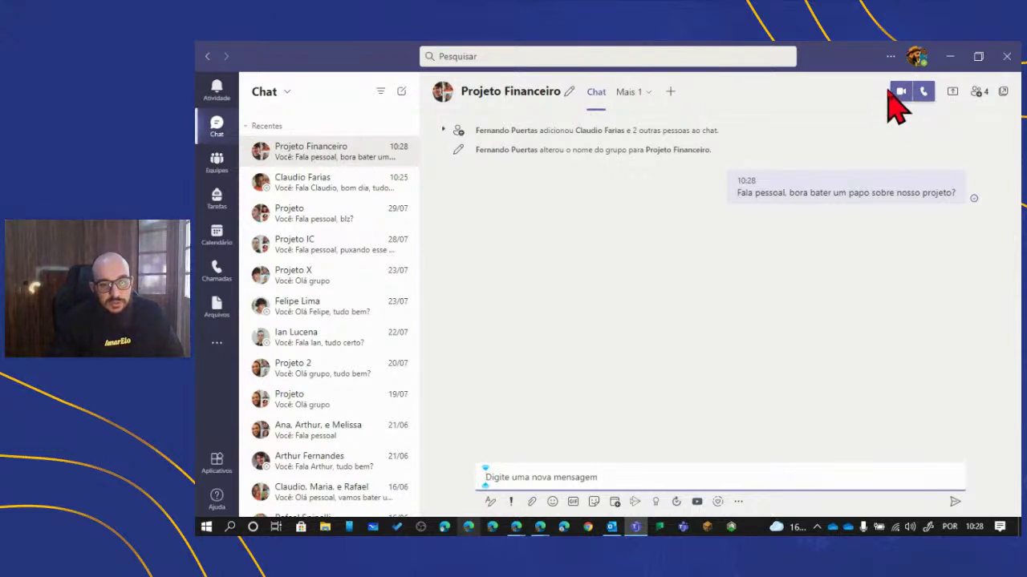
click(321, 194)
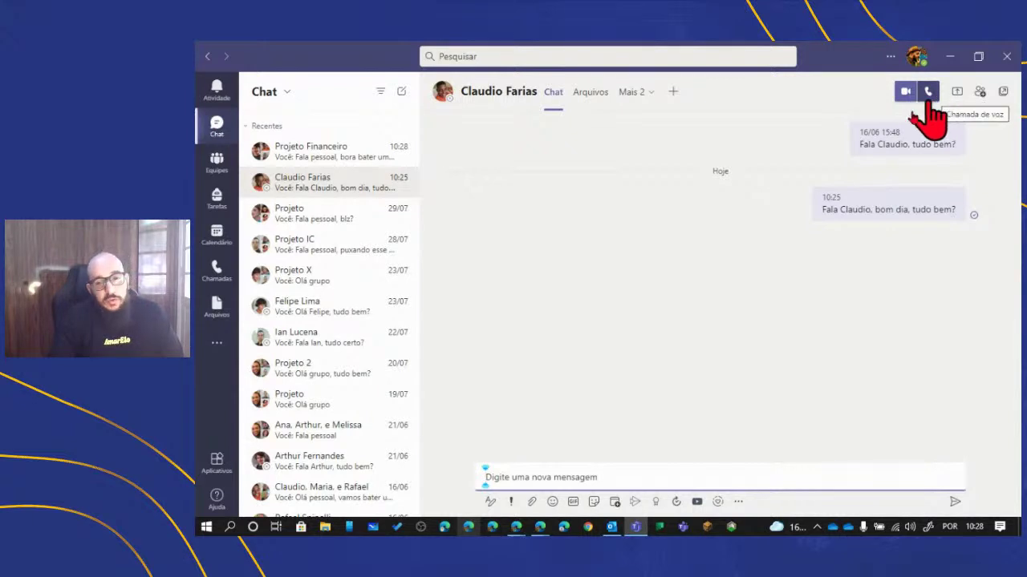
click(307, 151)
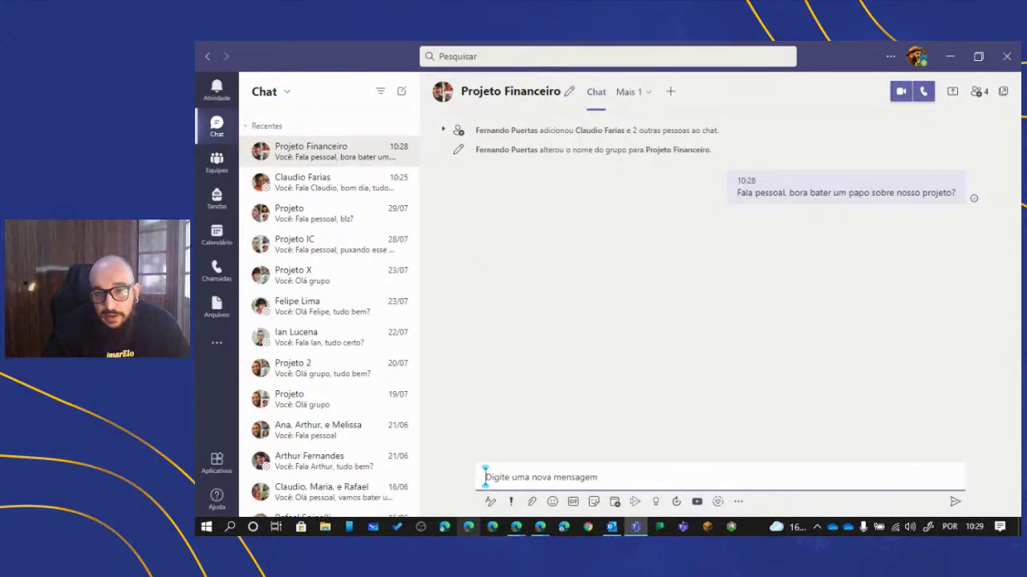
key(alt+Tab)
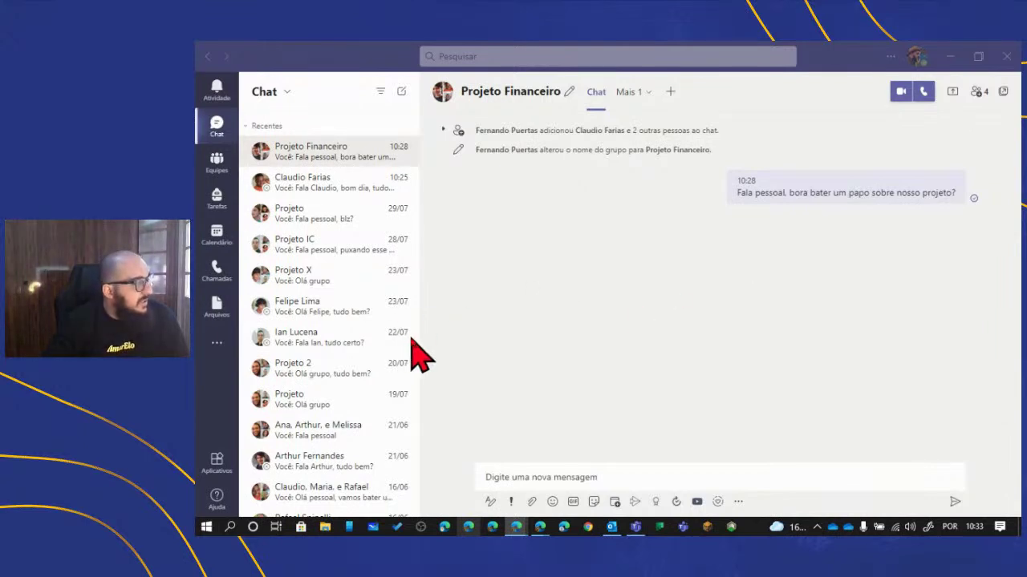
- Go to the Equipes page listing all five teams
click(213, 161)
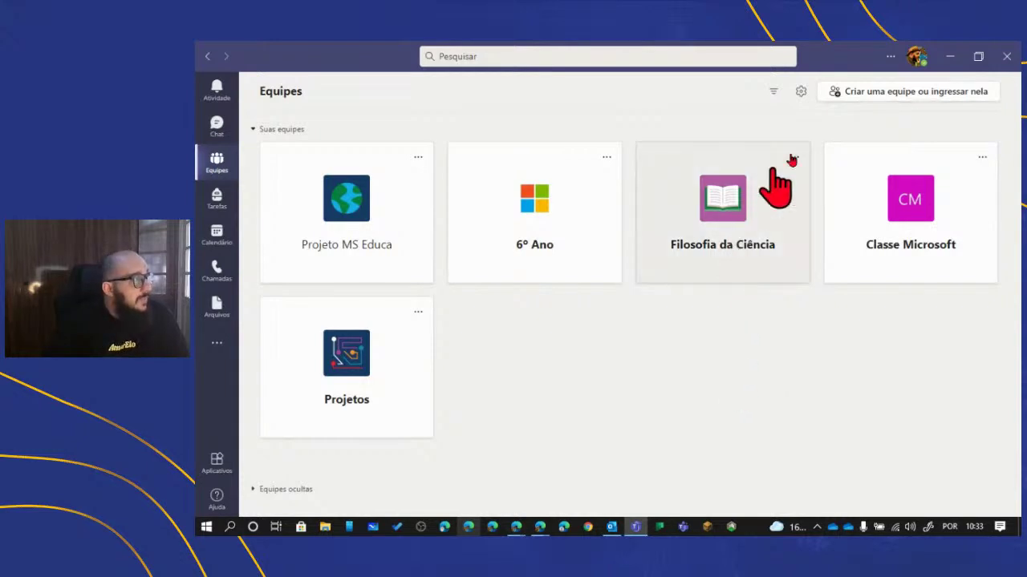
- Start a new team and choose the Equipe type for staff administration
click(870, 95)
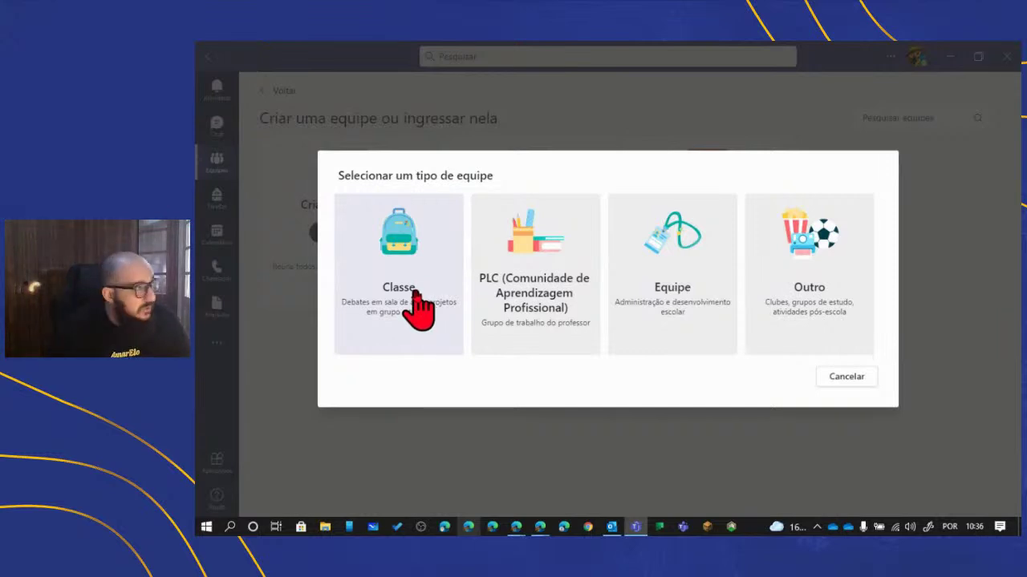
click(657, 262)
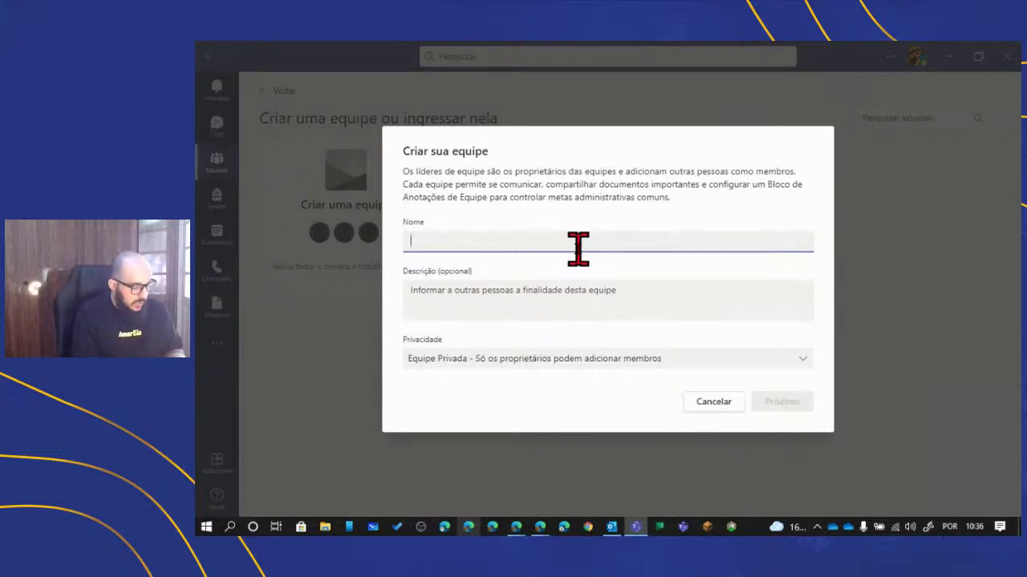
- Enter Administrativa_DEMO_UBEC as the team name, fixing the lowercase 'dem' to 'DEMO'
text(Ad)
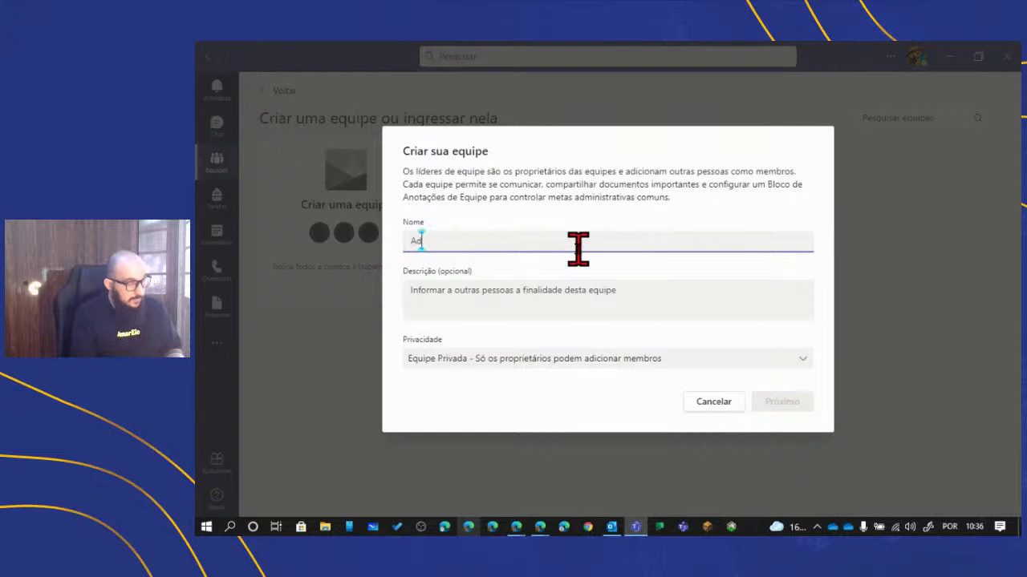
text(ministra)
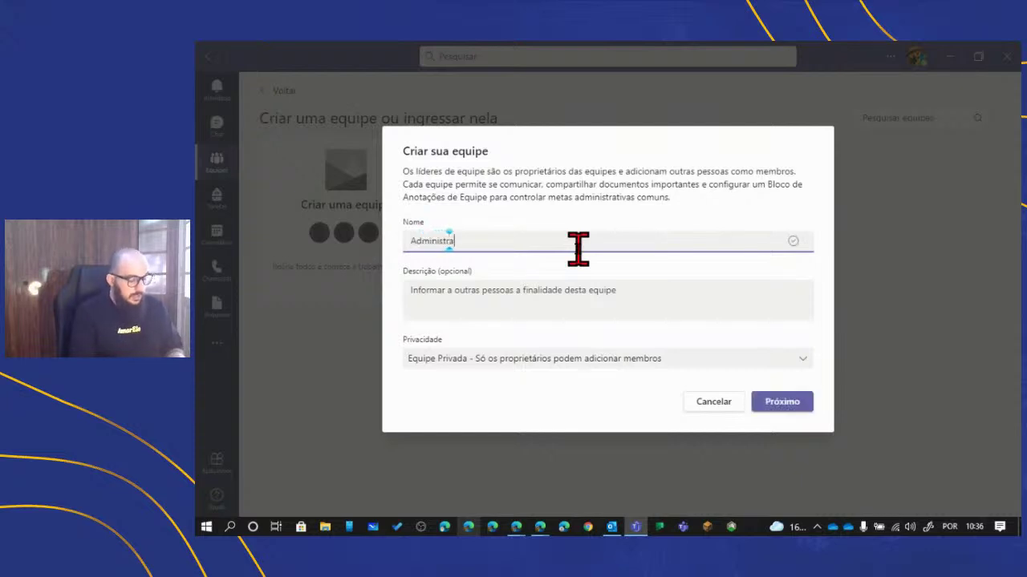
text(tiva)
text(_dem)
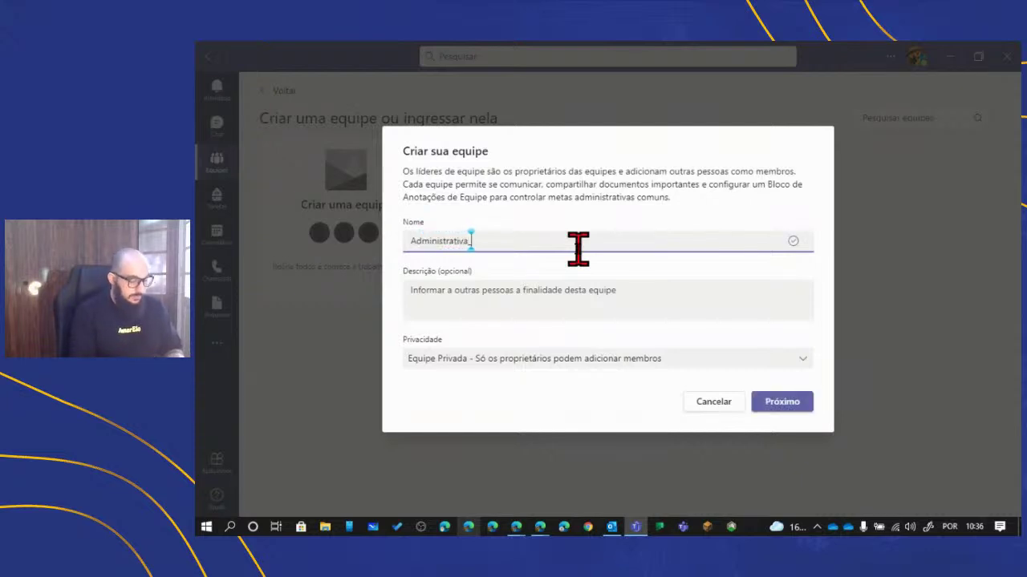
key(BackSpace)
key(BackSpace)
key(BackSpace)
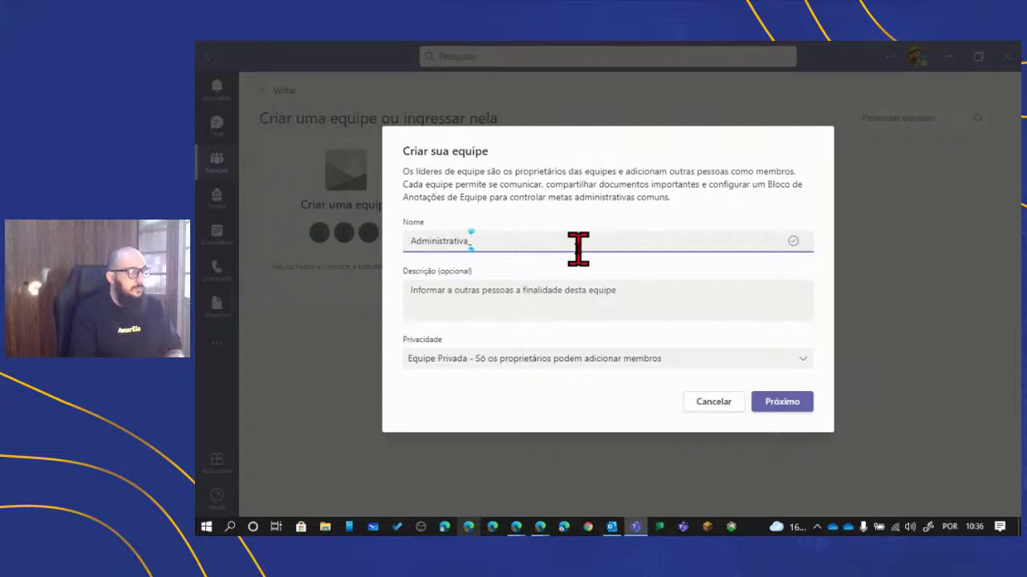
text(DEMO_UBEC)
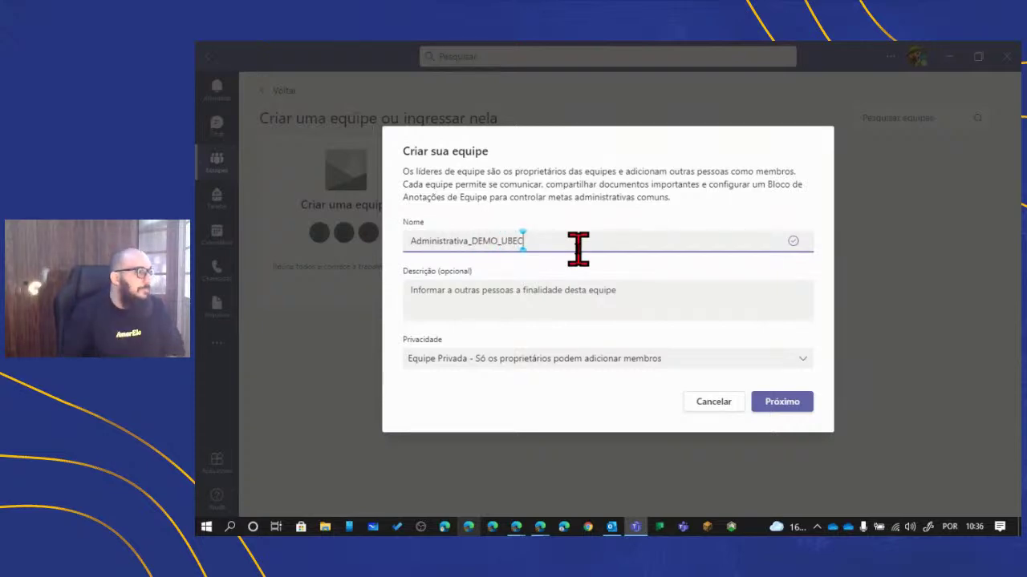
click(584, 313)
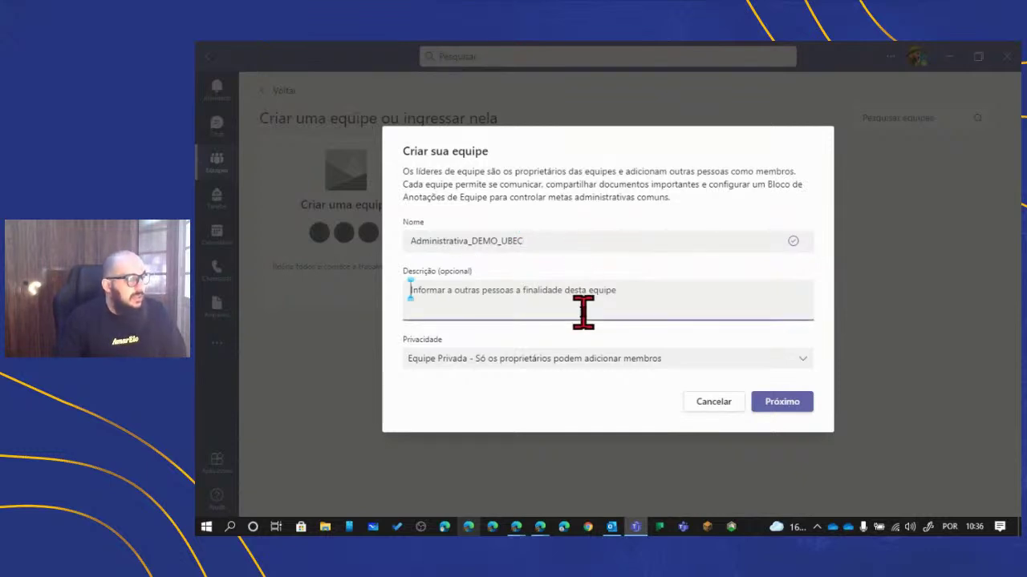
- Keep privacy set to Equipe Privada and create the team with Próximo
click(593, 366)
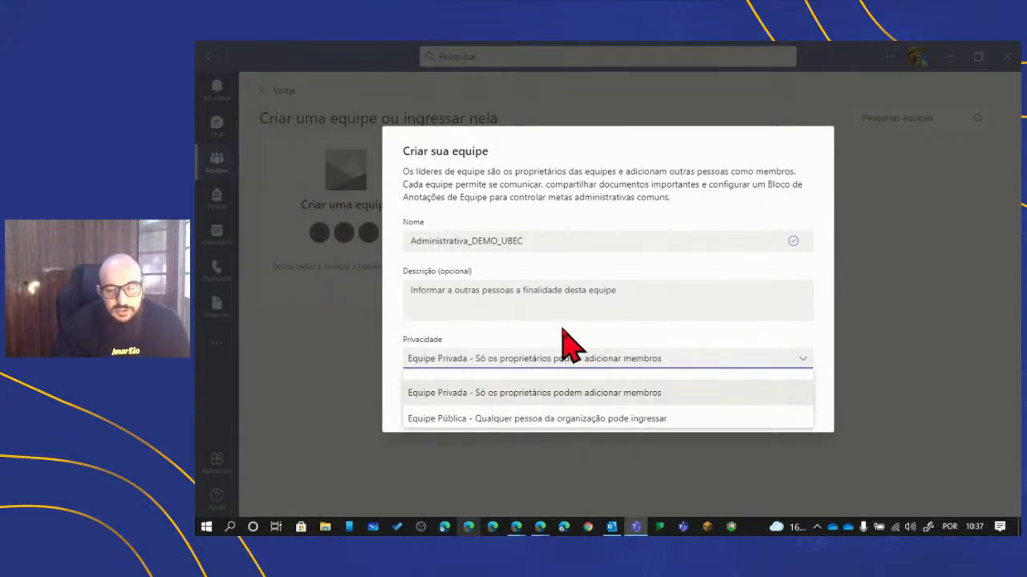
click(491, 393)
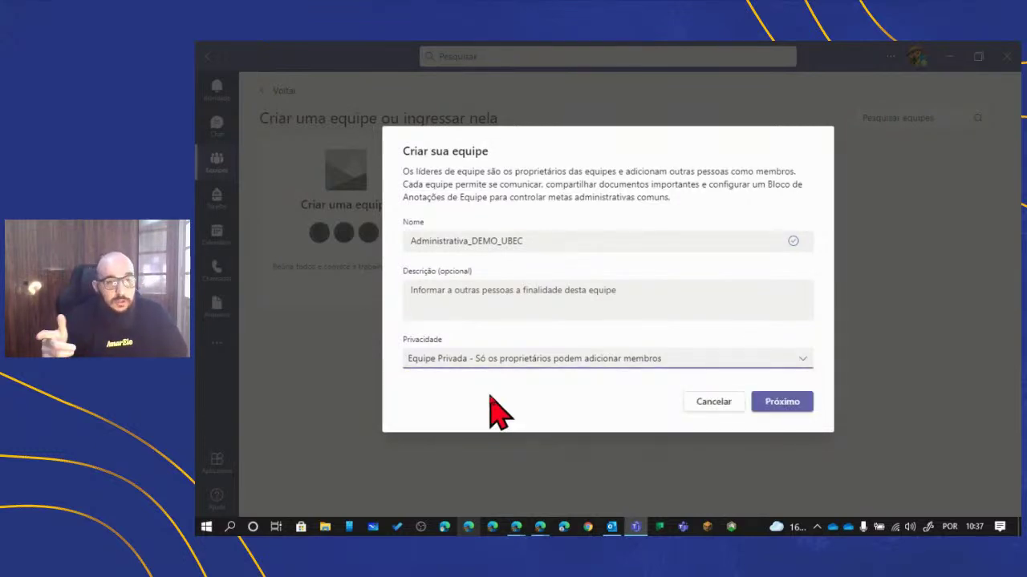
mouse_move(540, 526)
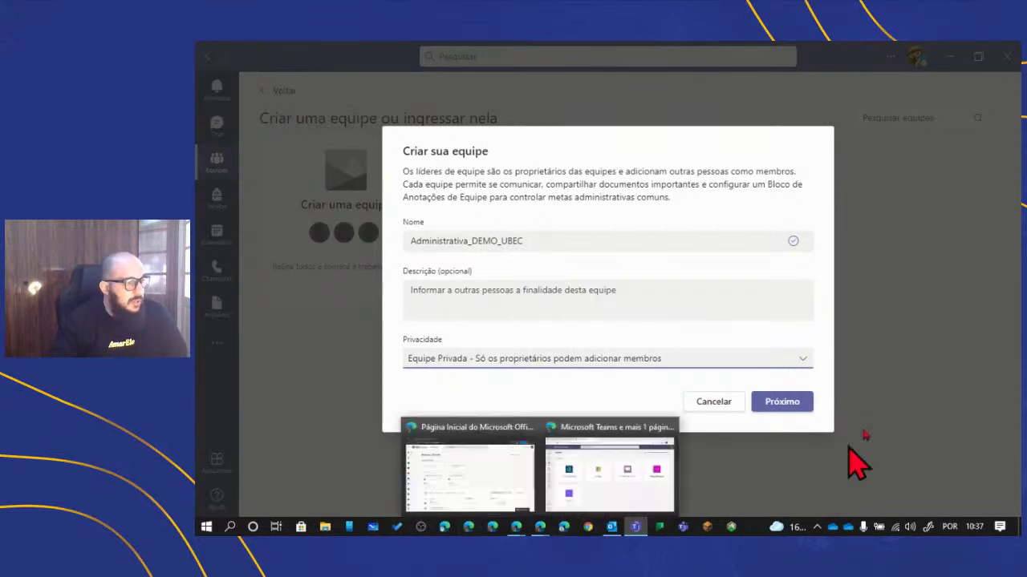
click(790, 403)
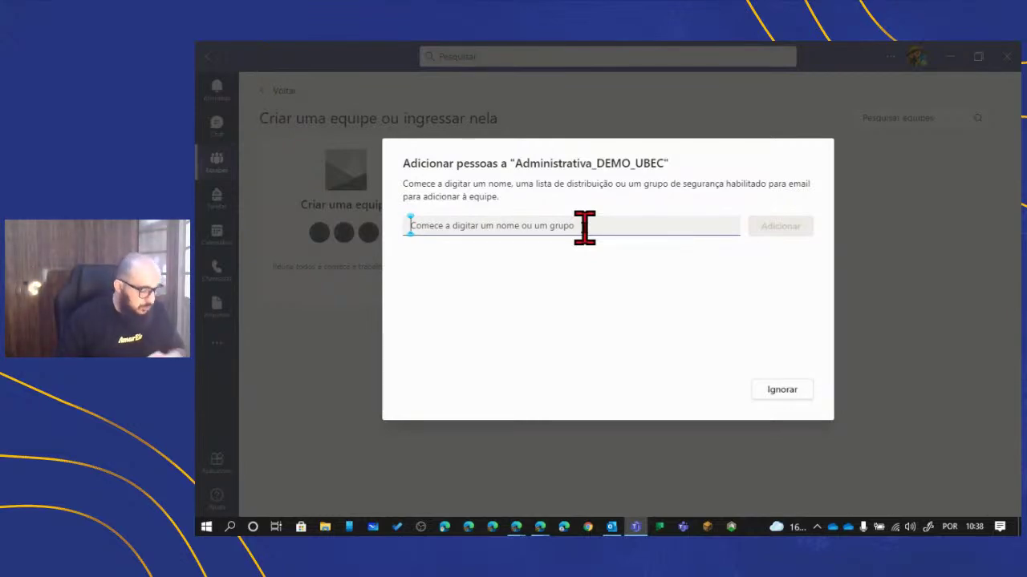
- Add the first four colleagues as members by searching their names and accepting suggestions
text(Claudio)
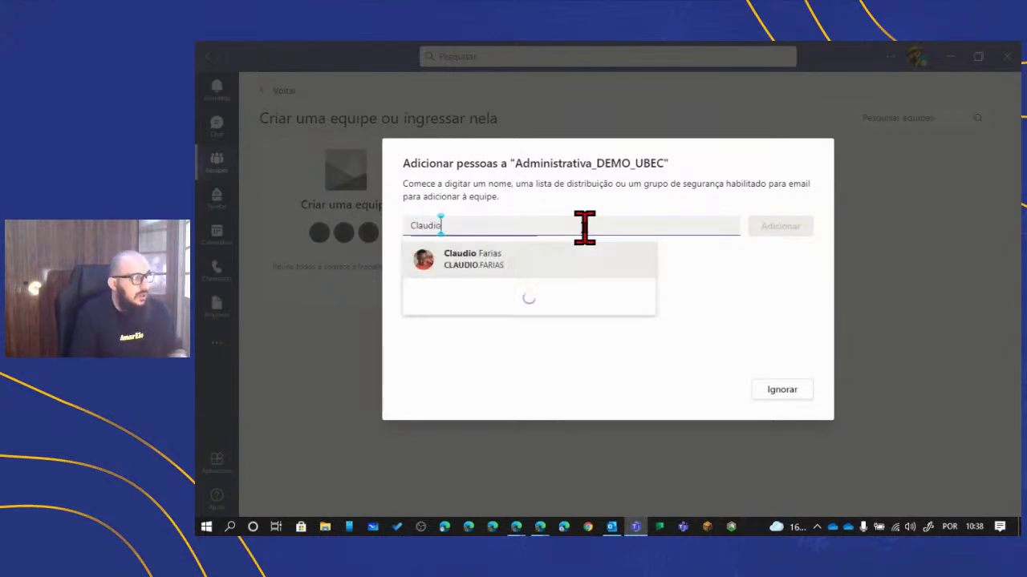
key(Return)
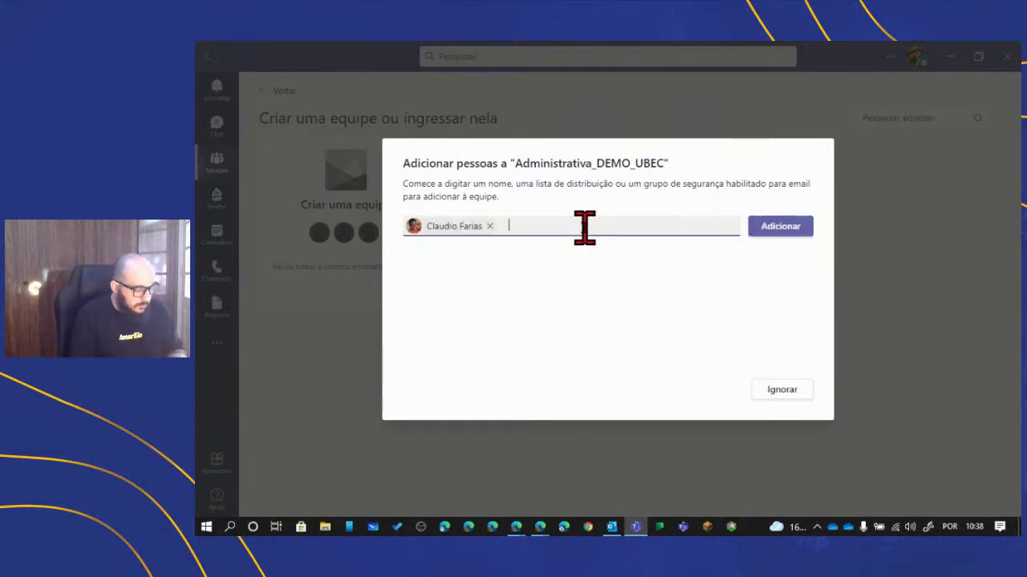
text(Maria)
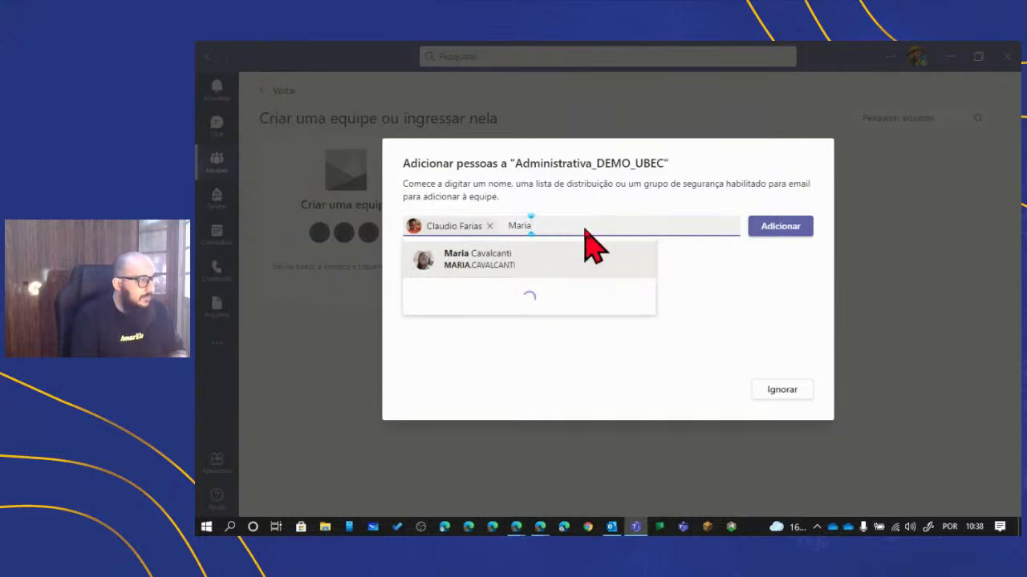
key(Return)
text(Arthu)
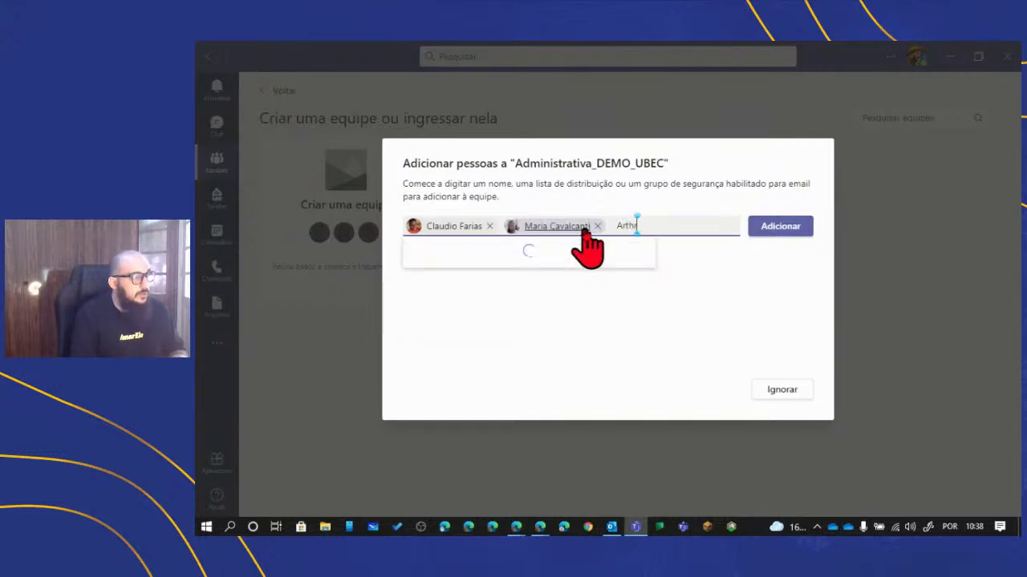
key(Return)
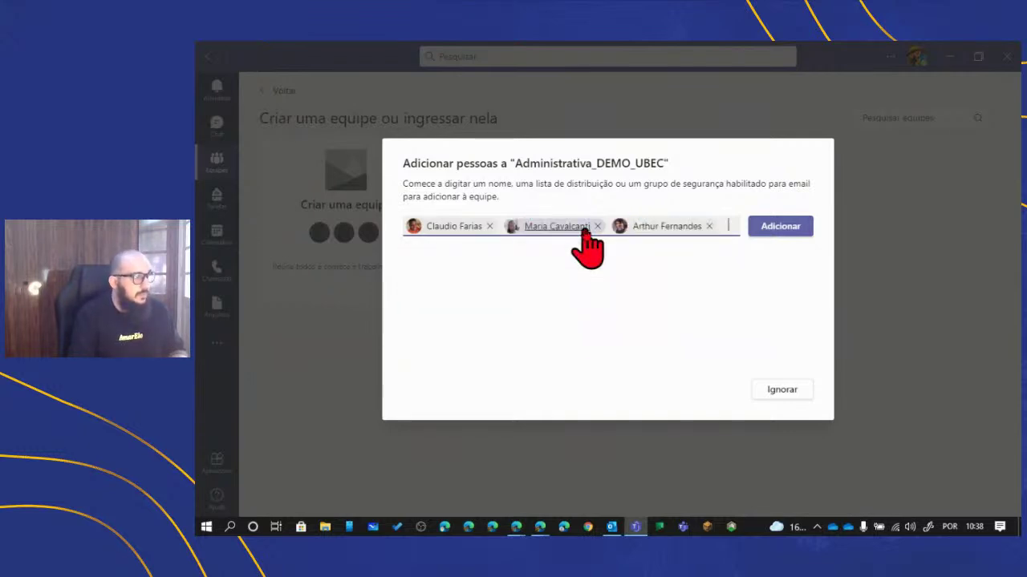
text(a)
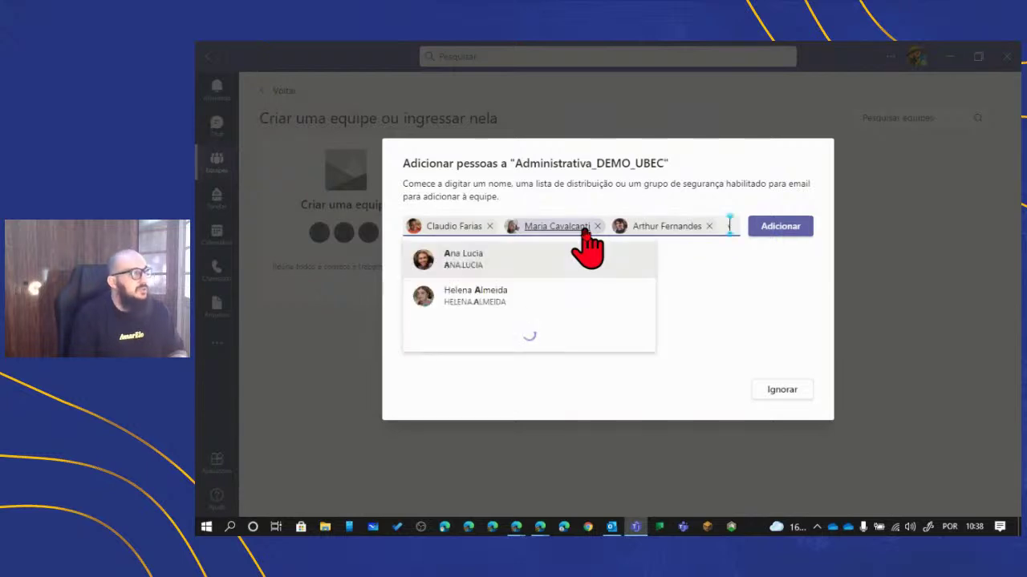
key(Return)
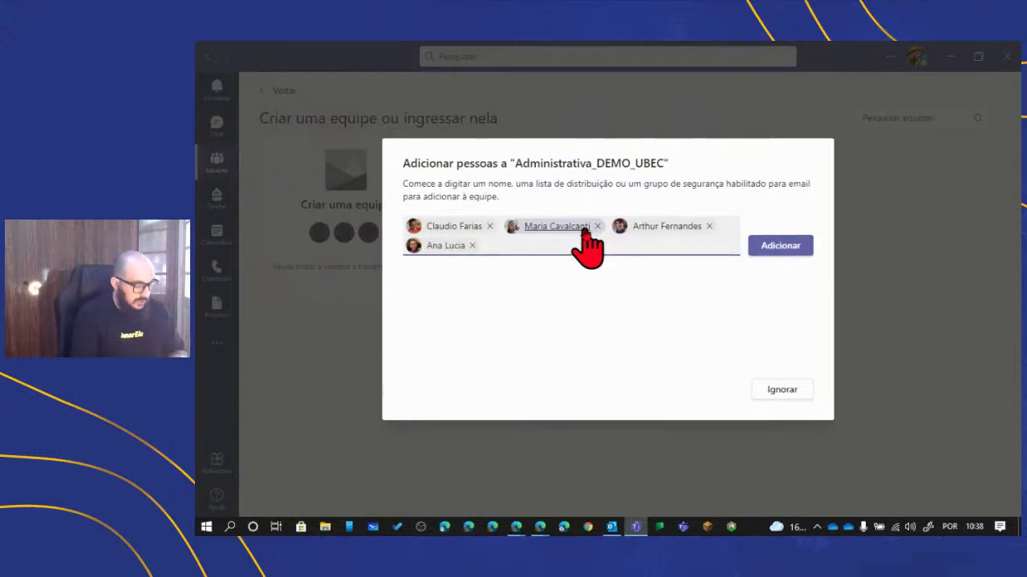
- Add four more colleagues as members, including the one who will become owner
text(Helena)
key(Return)
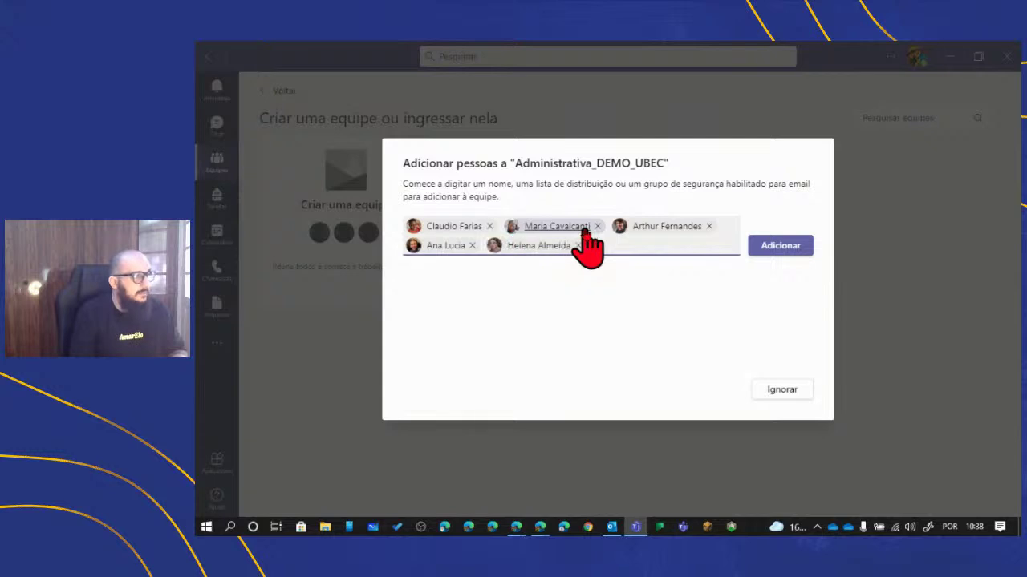
text(Ian)
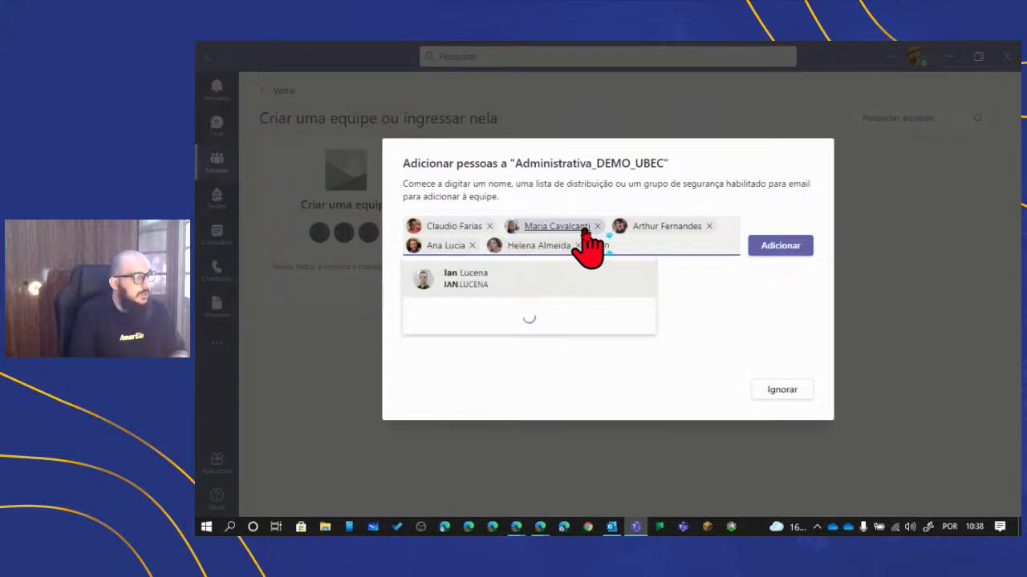
key(Return)
text(A)
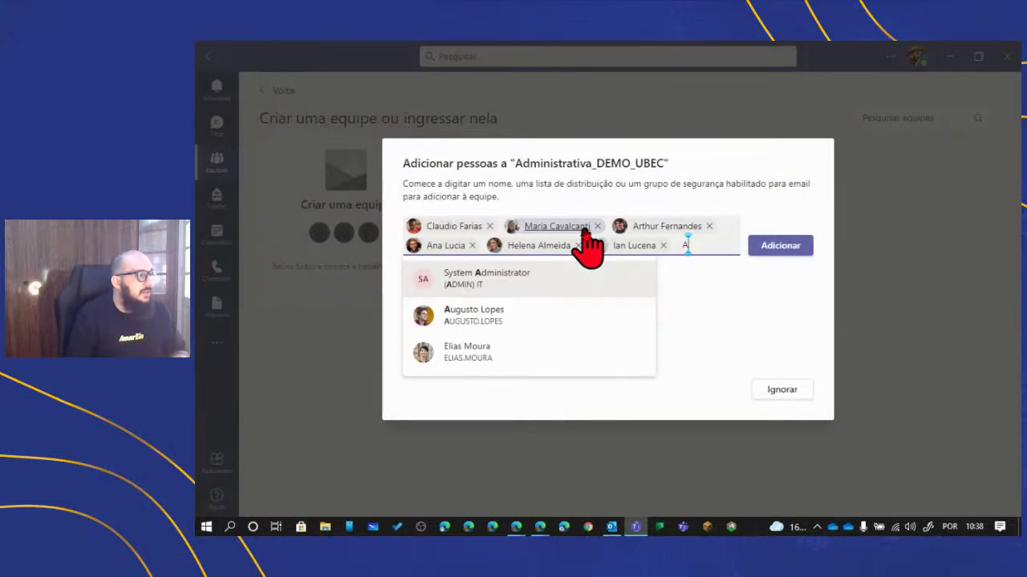
key(Down)
key(Down)
key(Up)
key(Return)
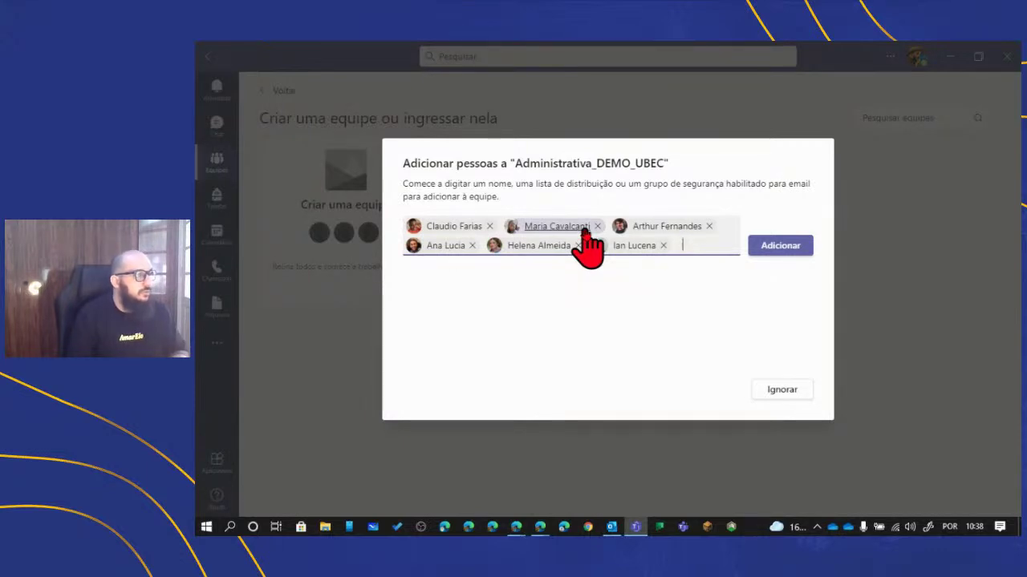
text(Elias)
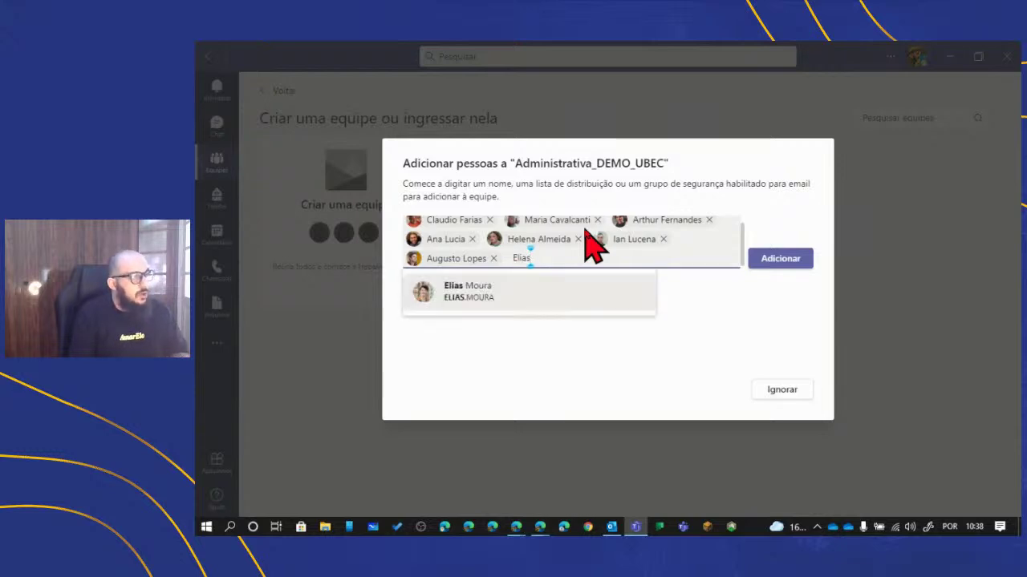
key(Return)
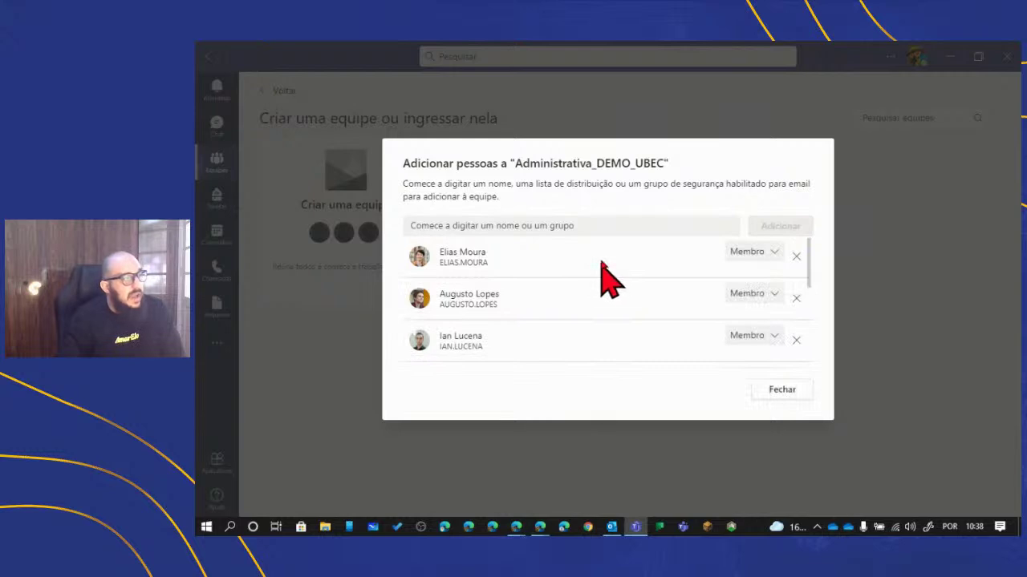
- Change the third listed member's role from Membro to Proprietário
scroll(612, 276, down, 2)
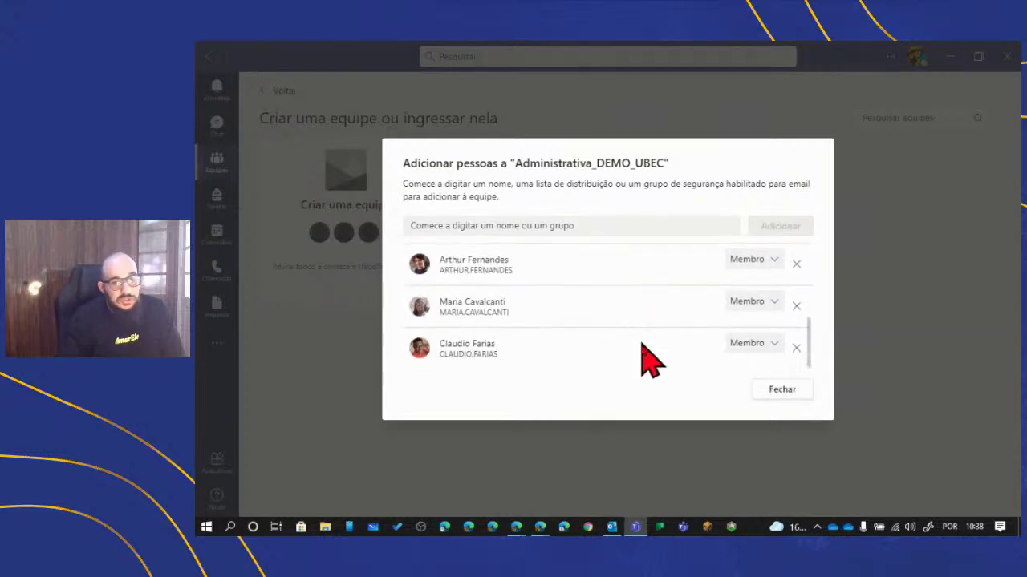
scroll(642, 347, up, 4)
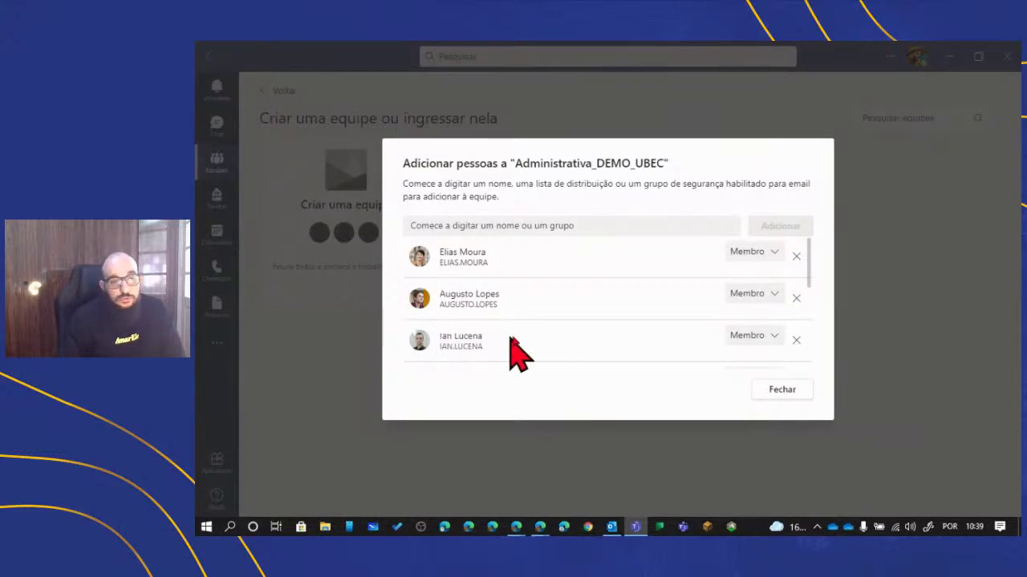
click(773, 343)
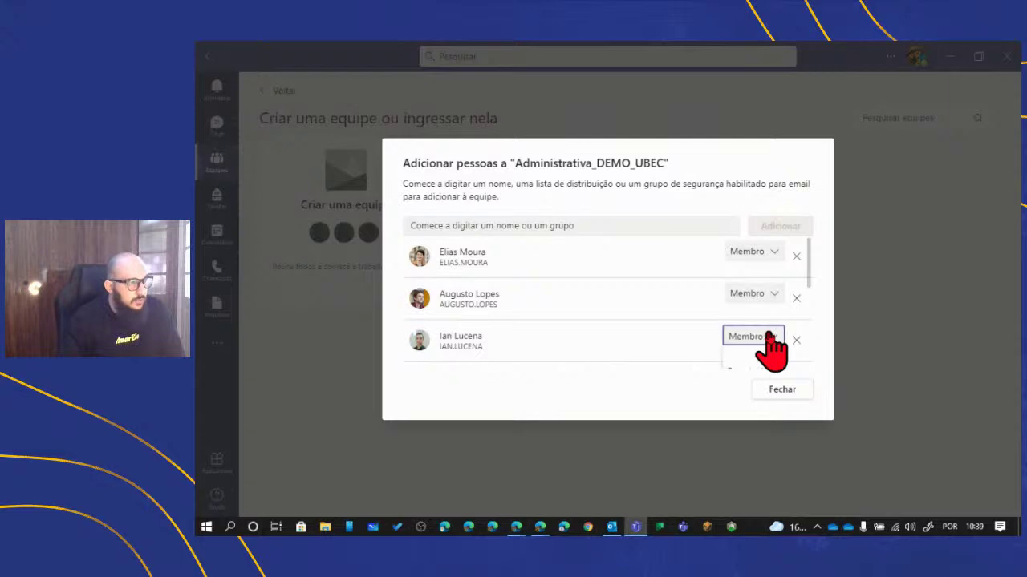
scroll(761, 333, down, 3)
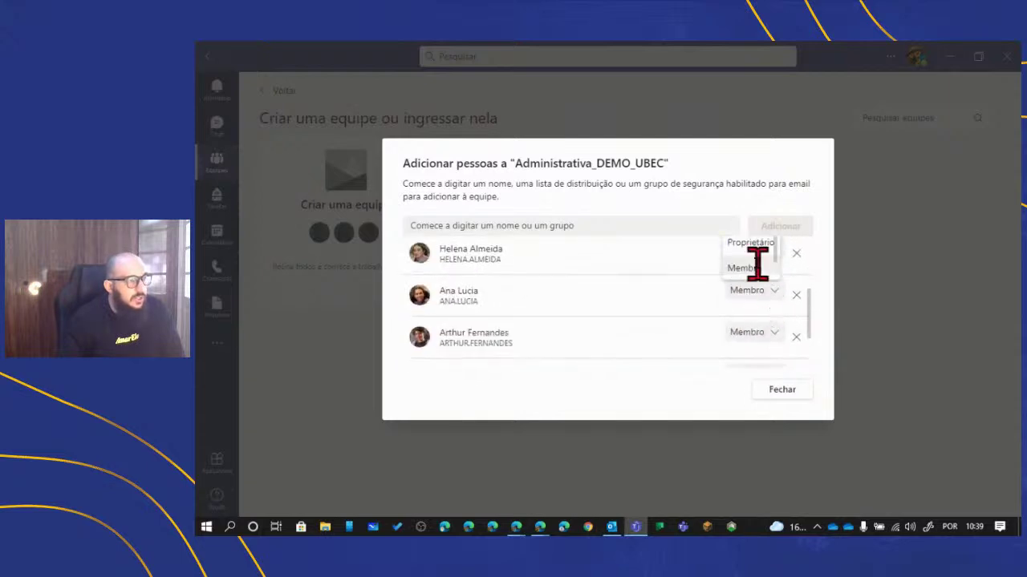
click(754, 241)
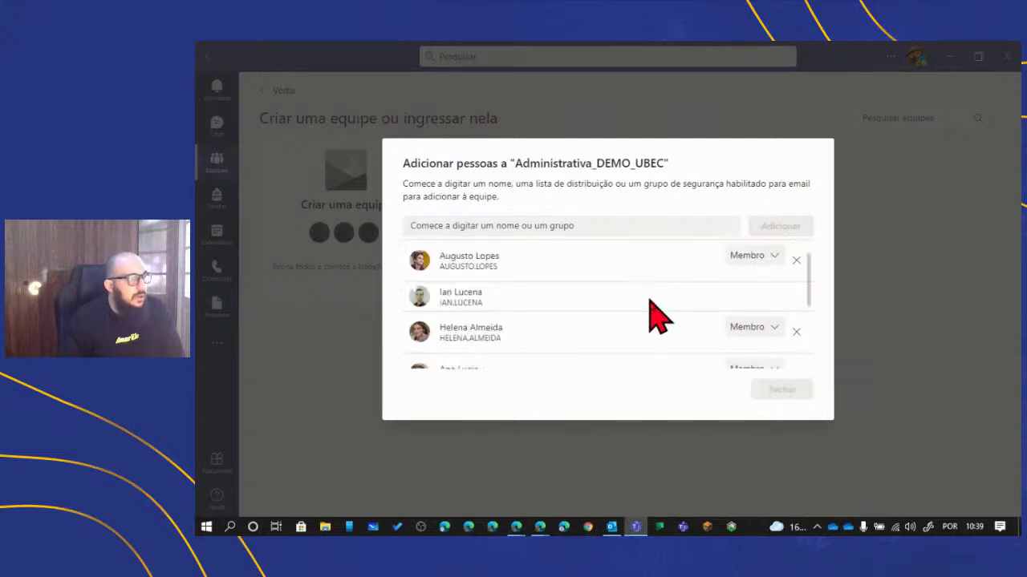
- Close the add-people dialog with Fechar, landing on the team's Geral channel
scroll(658, 339, down, 2)
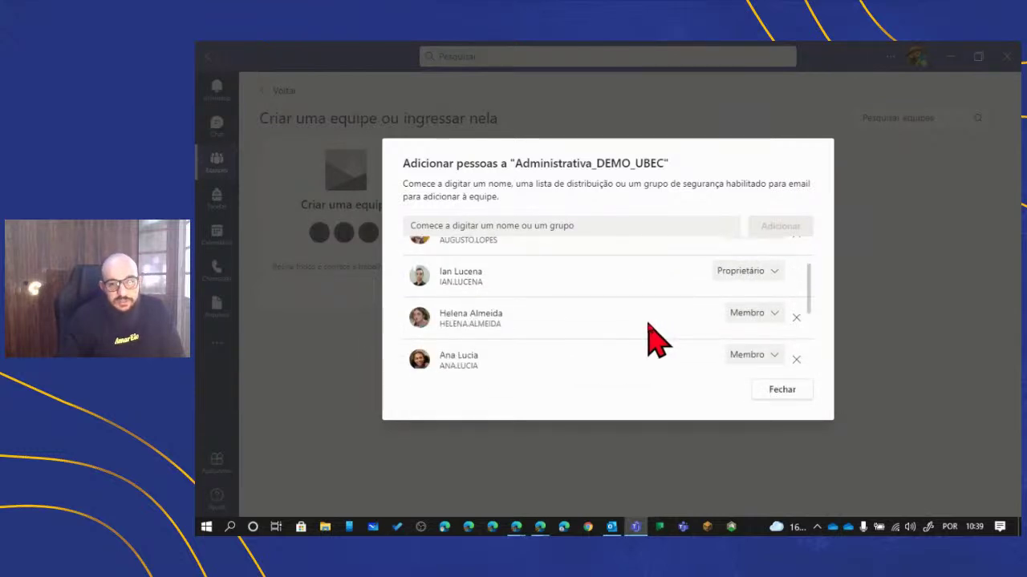
scroll(658, 338, up, 2)
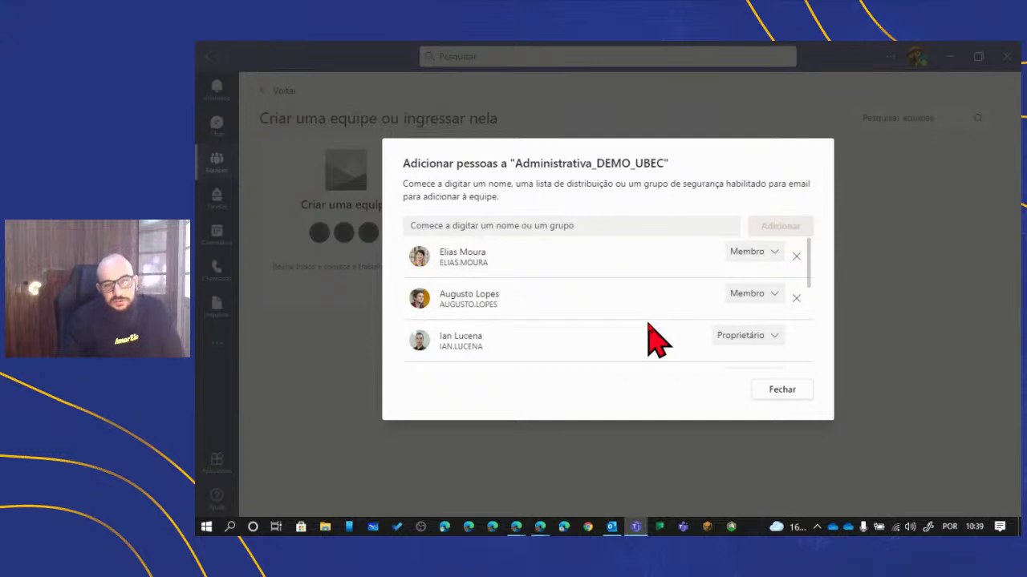
scroll(658, 339, down, 5)
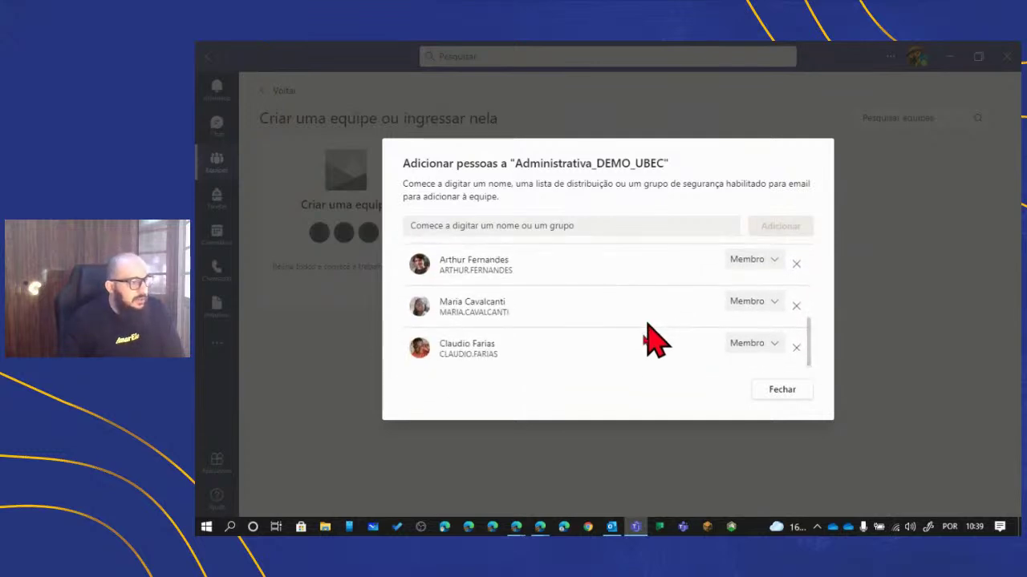
scroll(631, 375, up, 5)
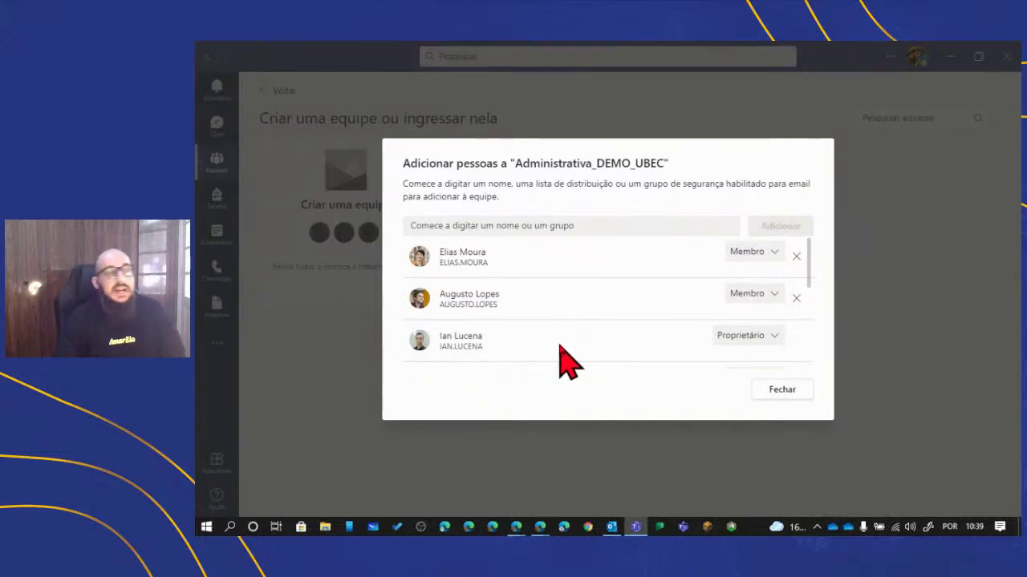
click(782, 391)
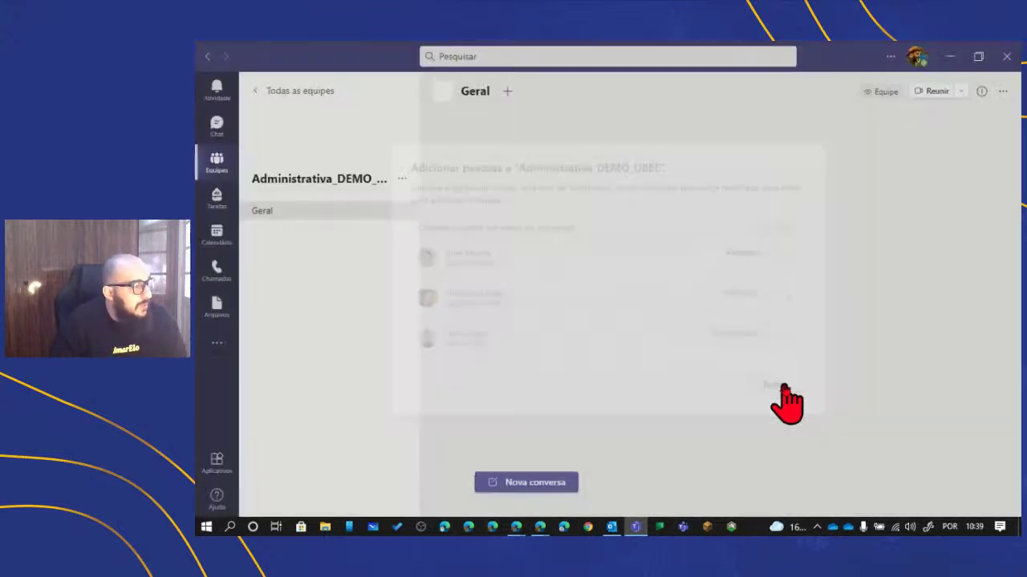
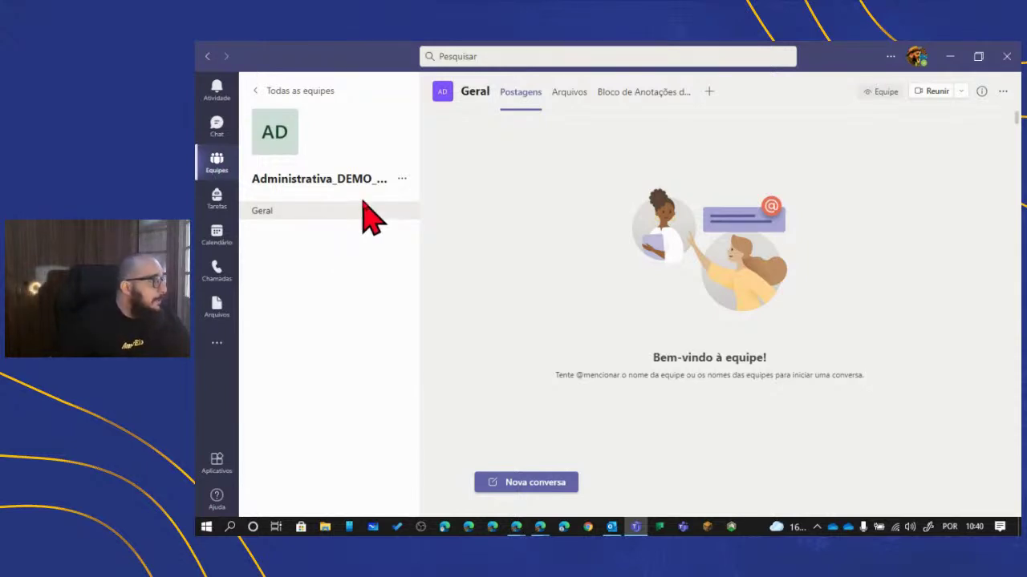
- Create a standard channel named Projetos, set to appear automatically in everyone's channel list
click(398, 179)
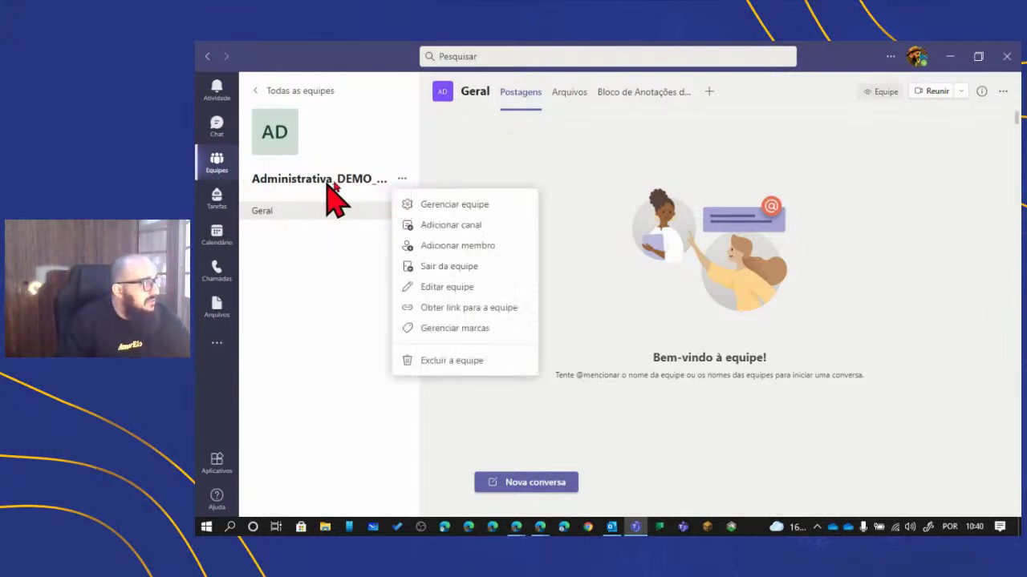
click(323, 244)
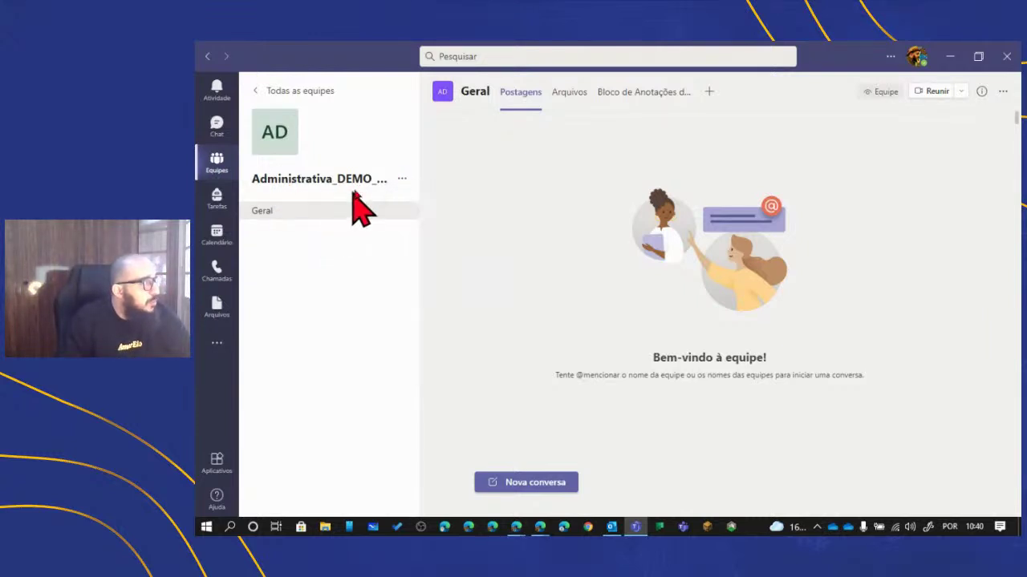
click(398, 180)
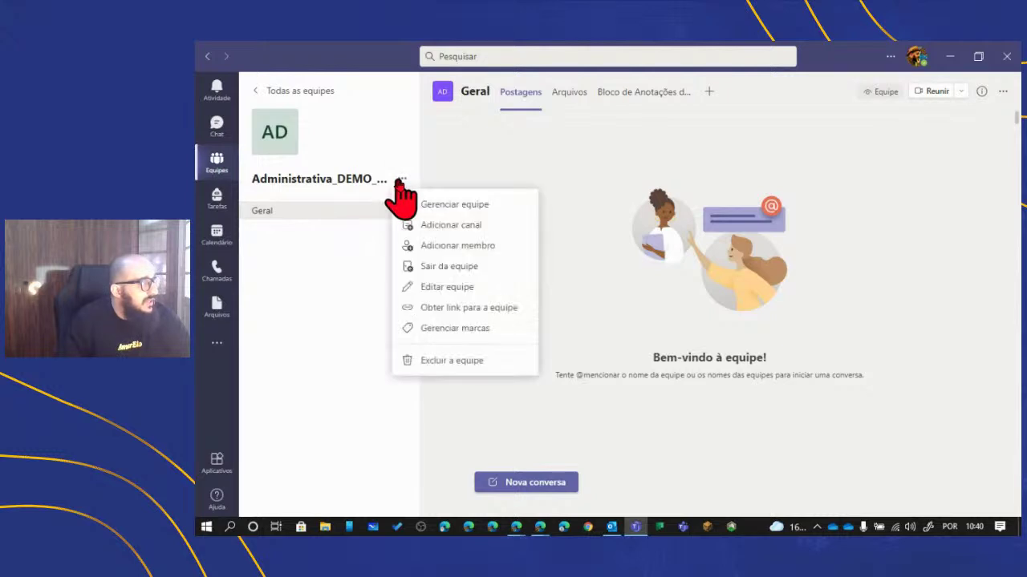
click(427, 228)
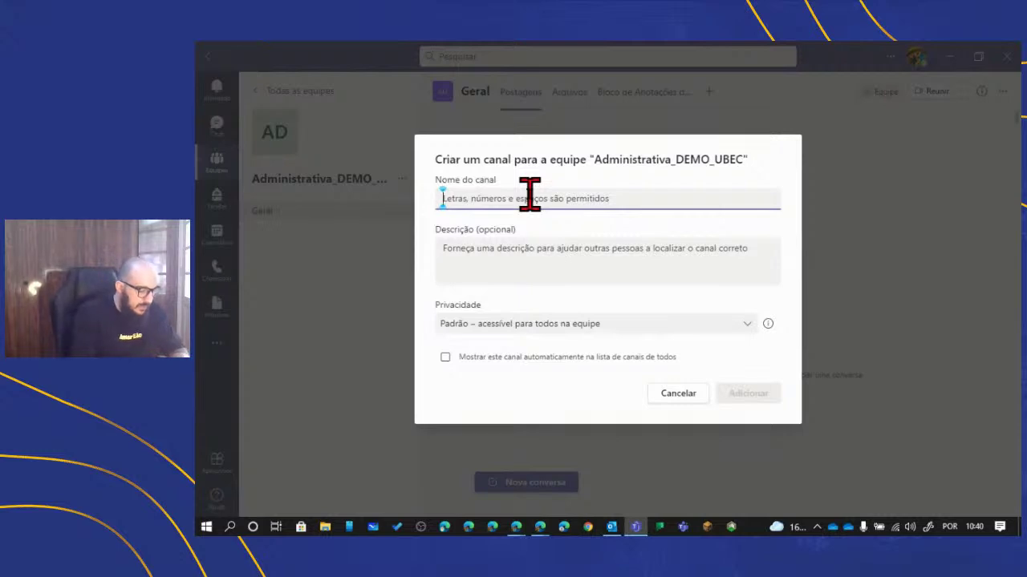
text(Setor Financ)
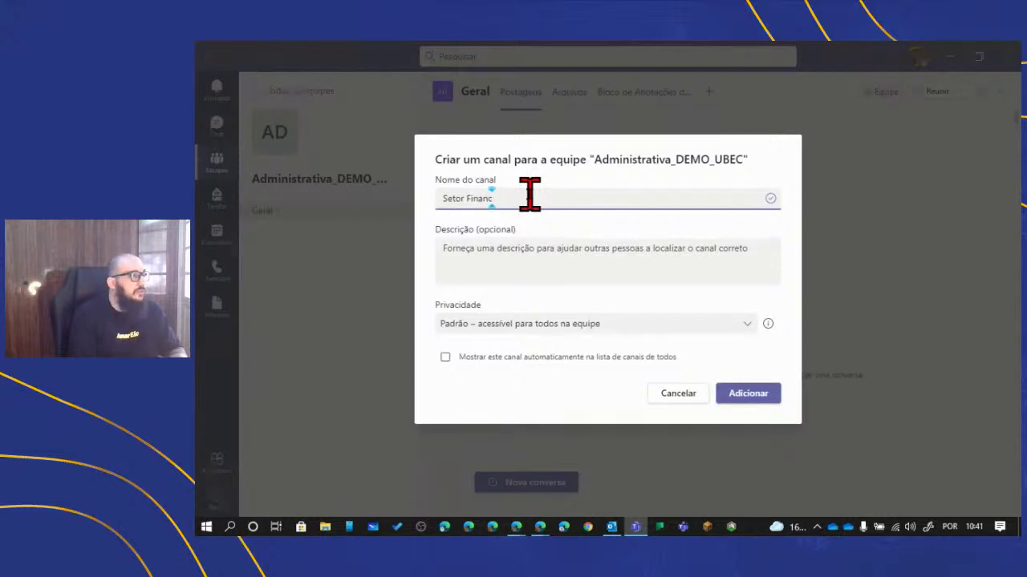
key(BackSpace)
key(BackSpace)
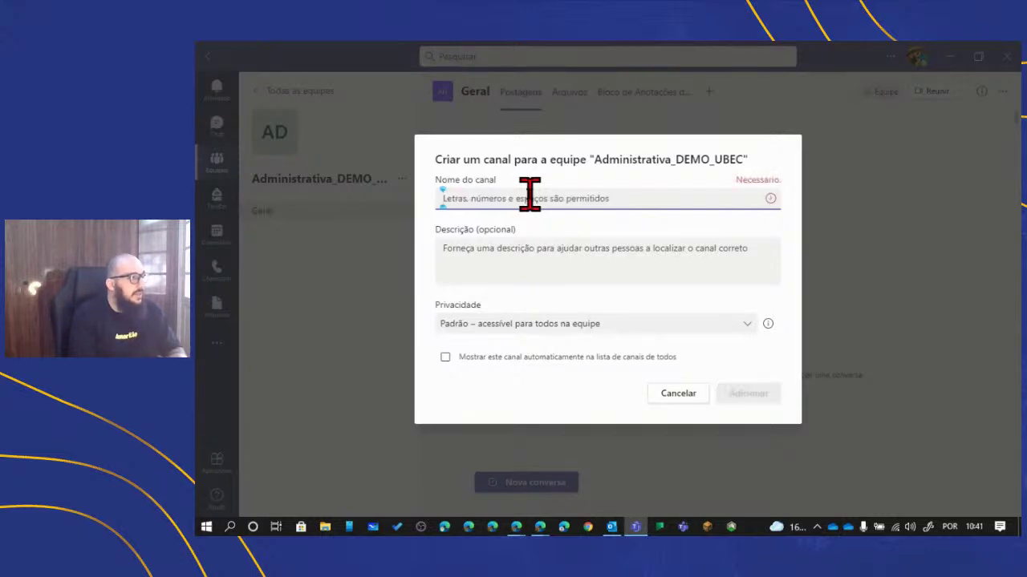
text(Projetos)
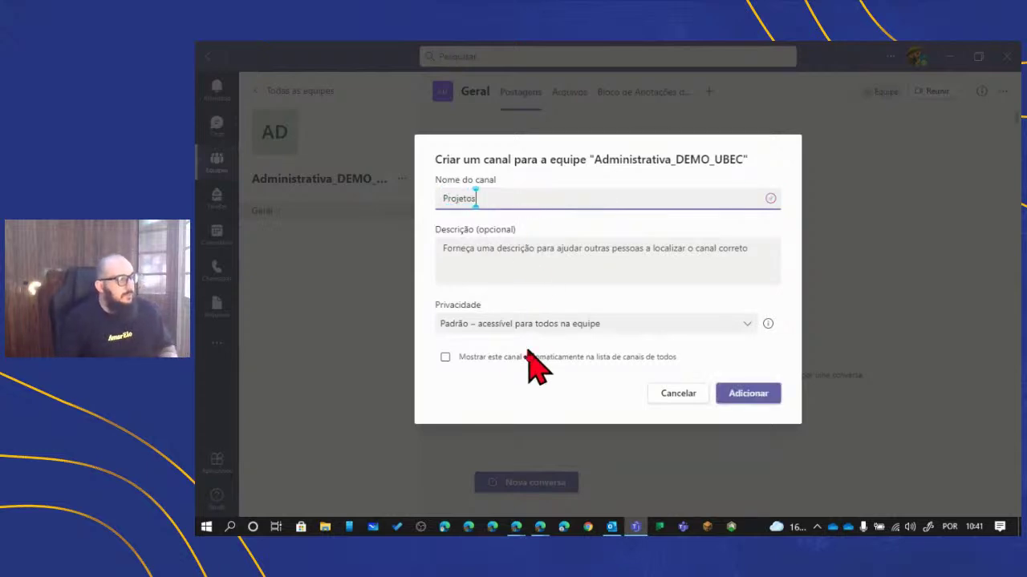
click(445, 357)
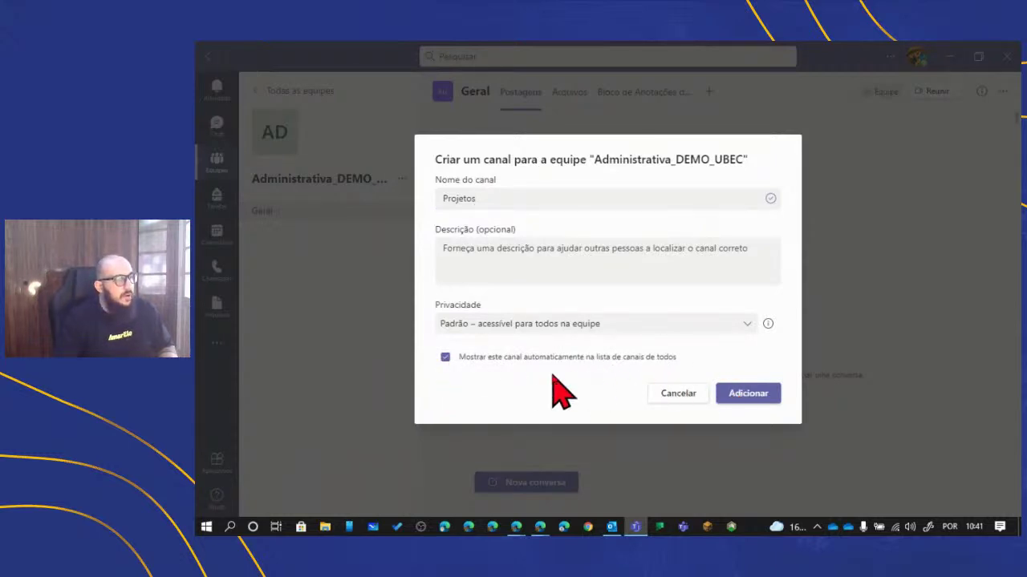
click(747, 393)
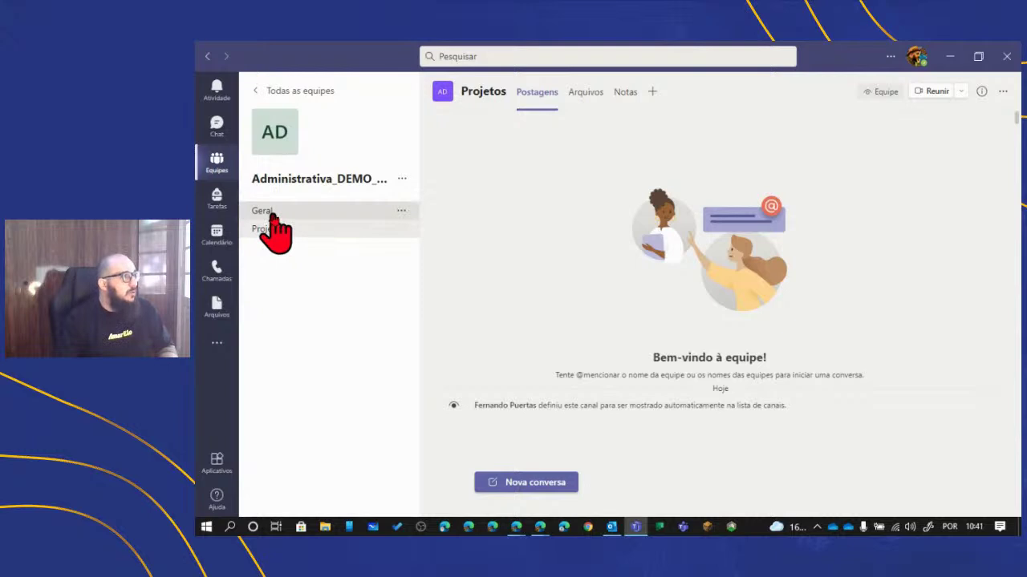
click(271, 212)
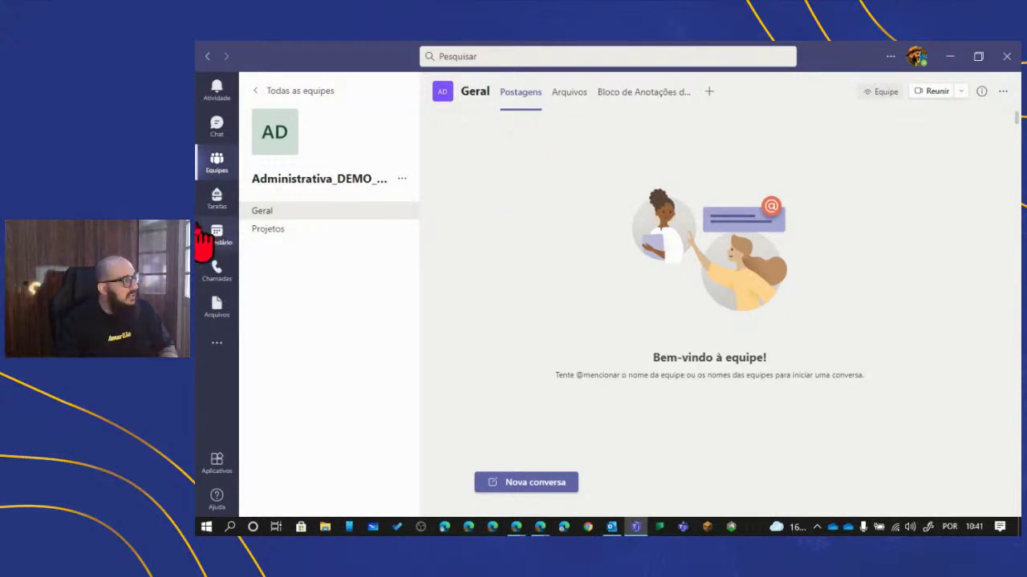
click(323, 229)
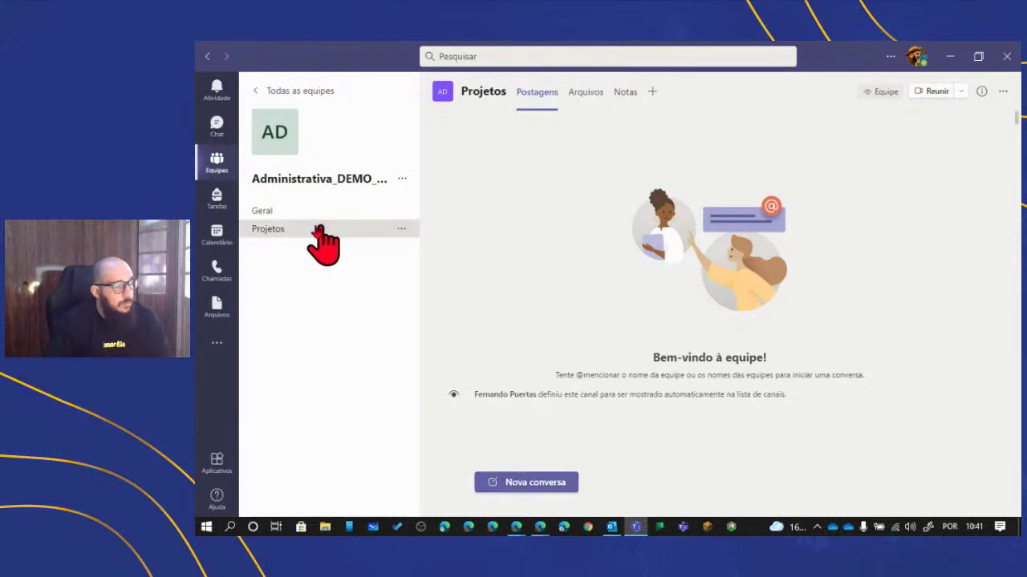
- Create the Pessoas e Cultura channel with 'Mostrar este canal automaticamente' ticked
click(402, 181)
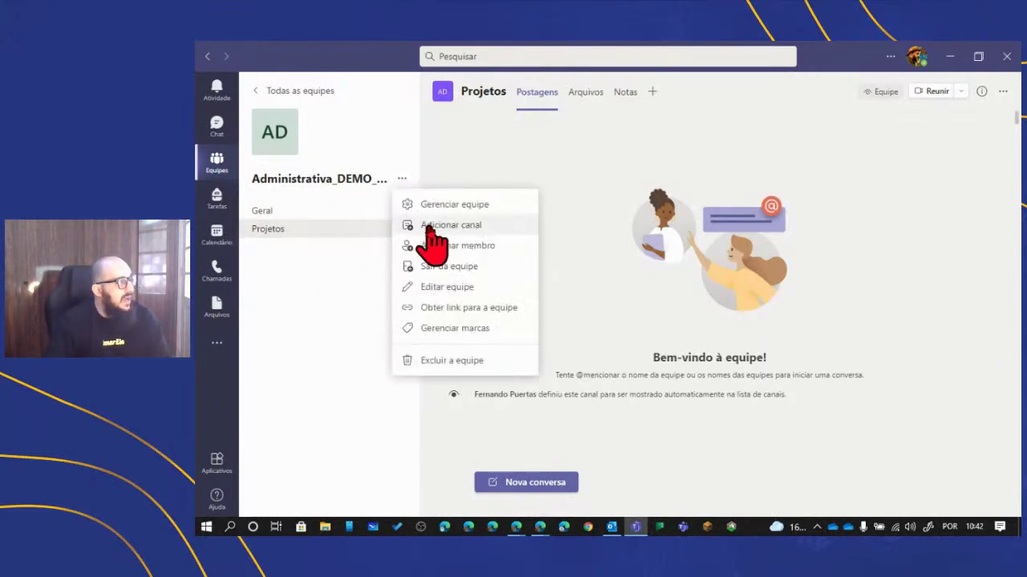
click(431, 228)
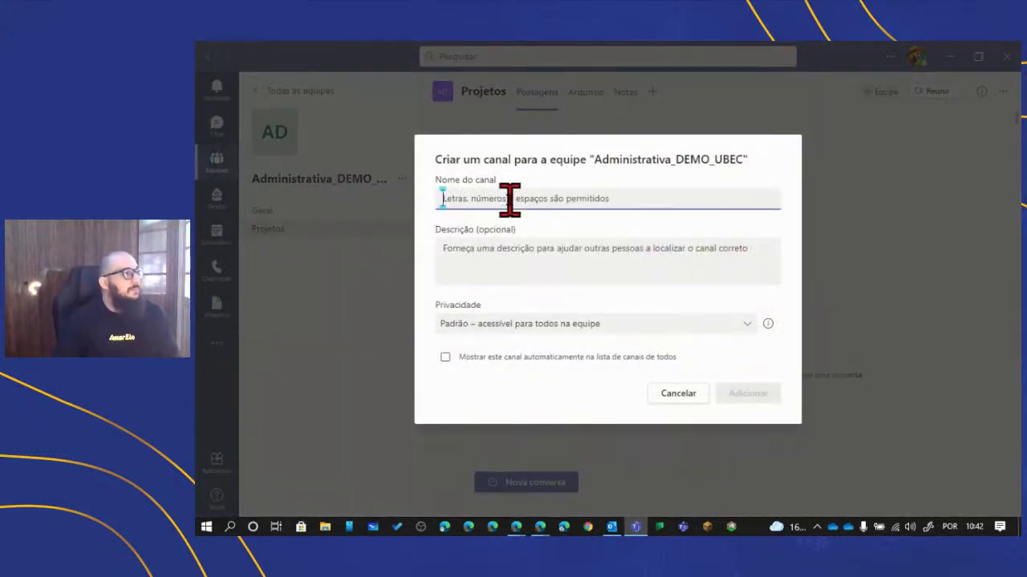
text(Pessoas e Cultu)
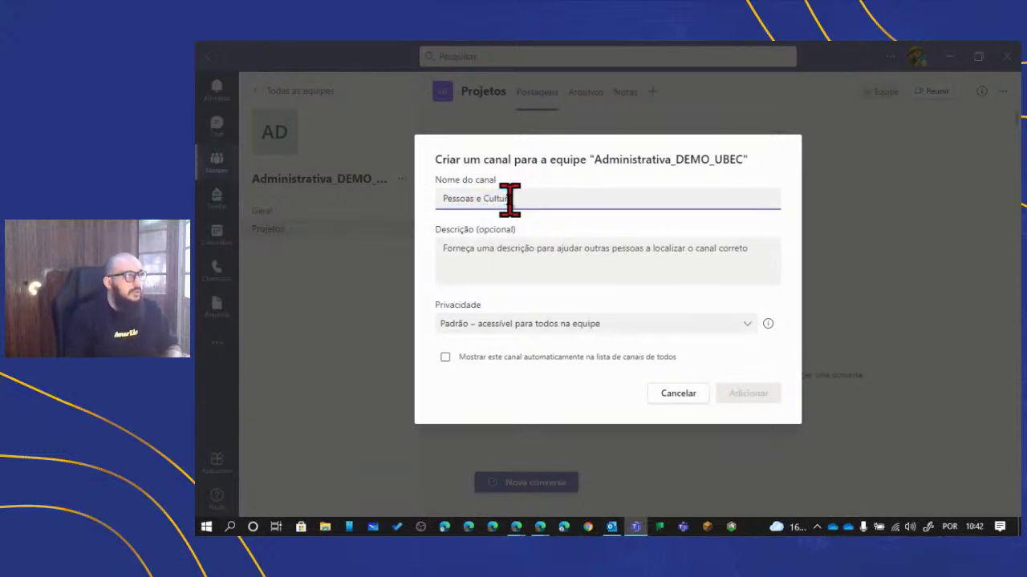
text(ra)
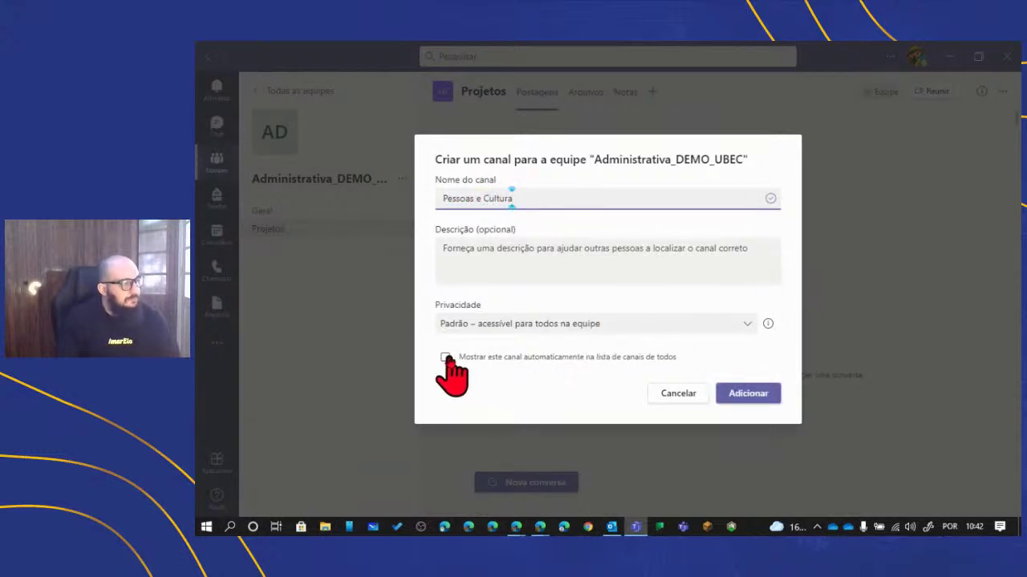
click(446, 357)
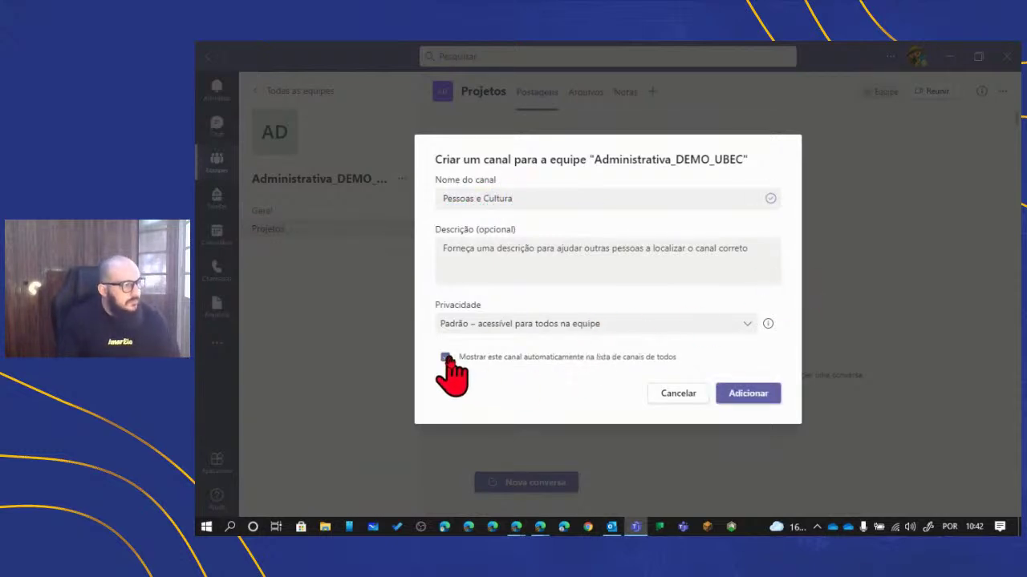
click(754, 393)
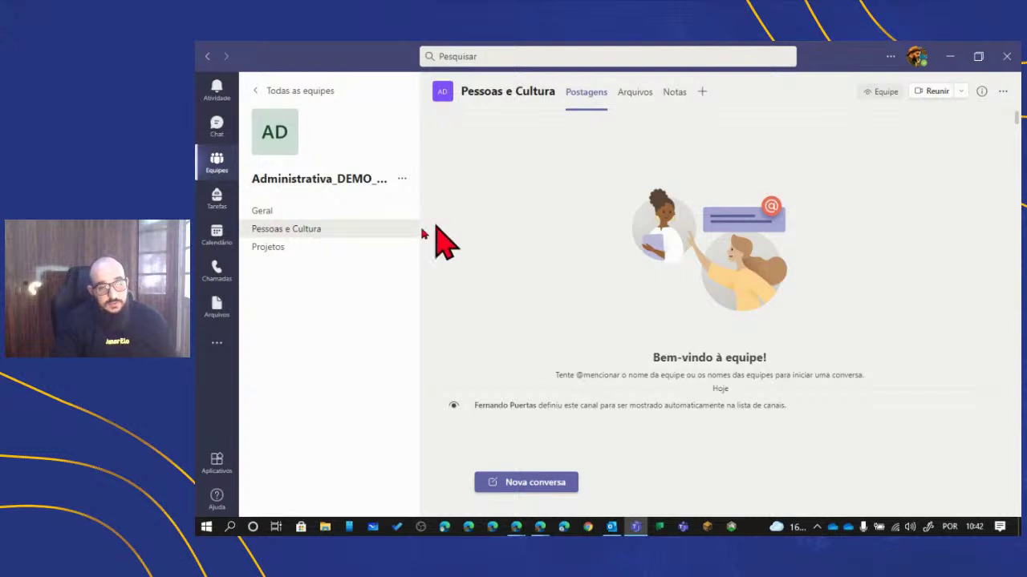
- Create the Infraestrutura e TI channel with automatic display for everyone ticked
click(405, 177)
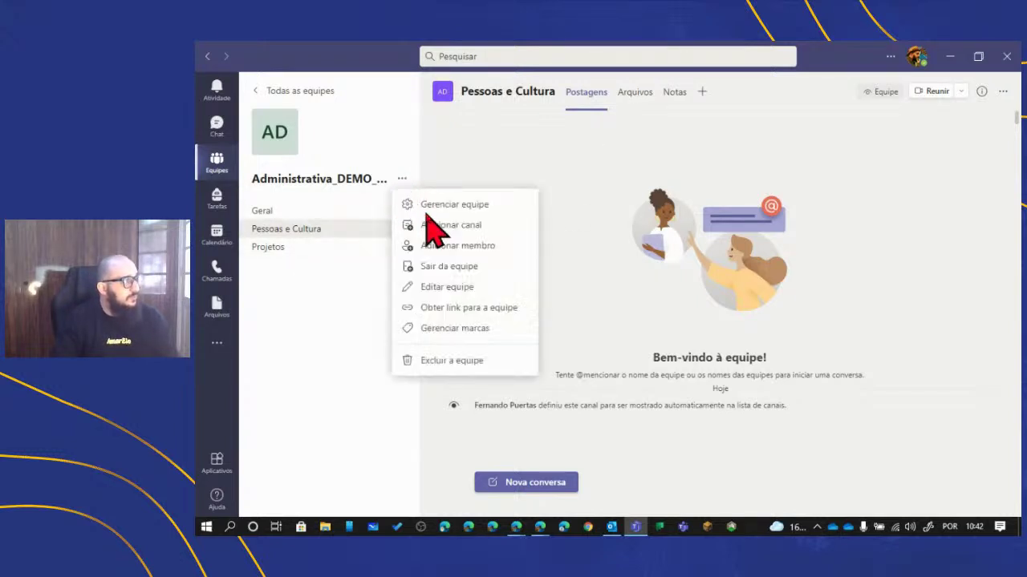
click(428, 222)
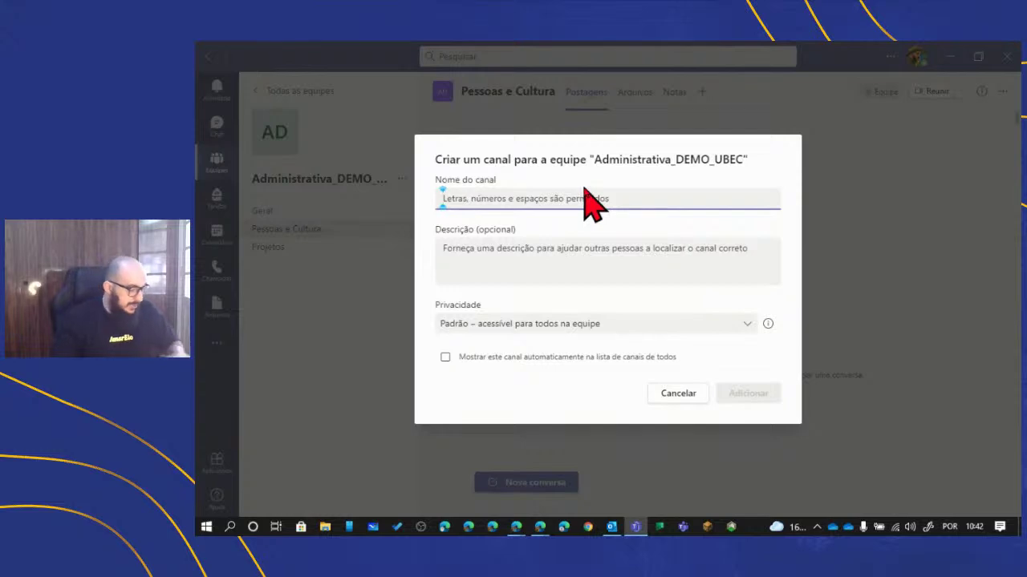
text(Infraestrutura e TI)
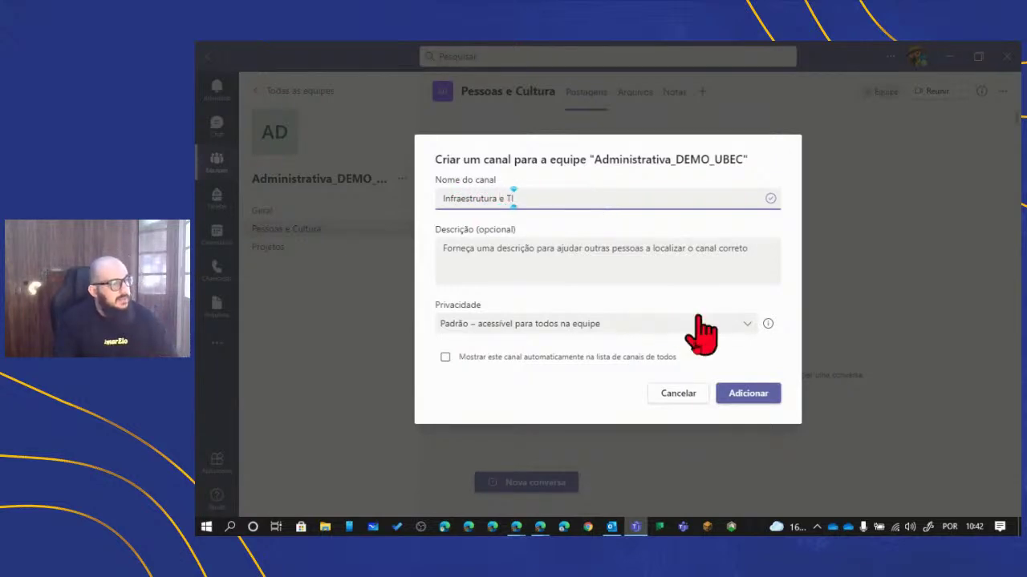
click(446, 358)
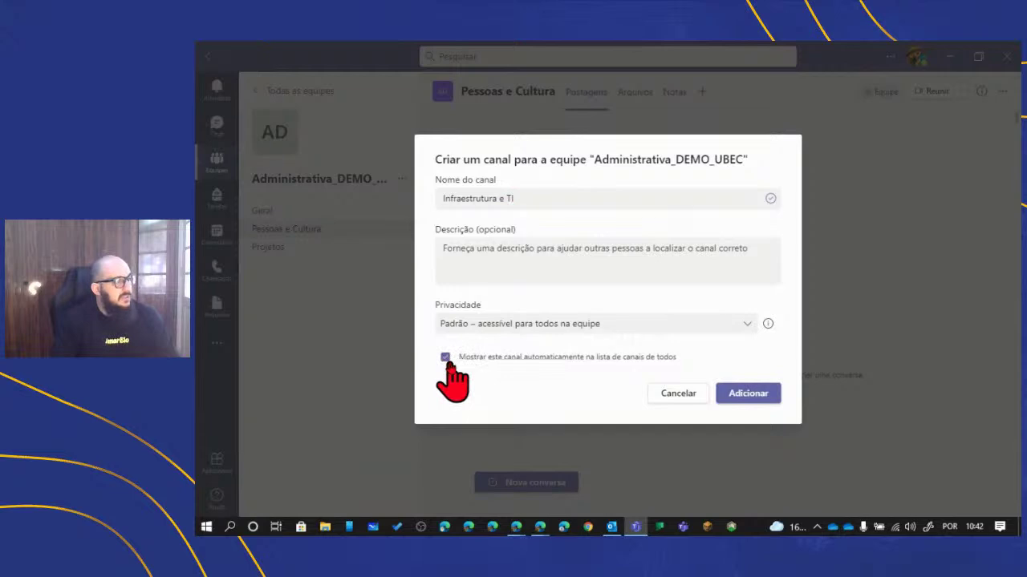
click(730, 391)
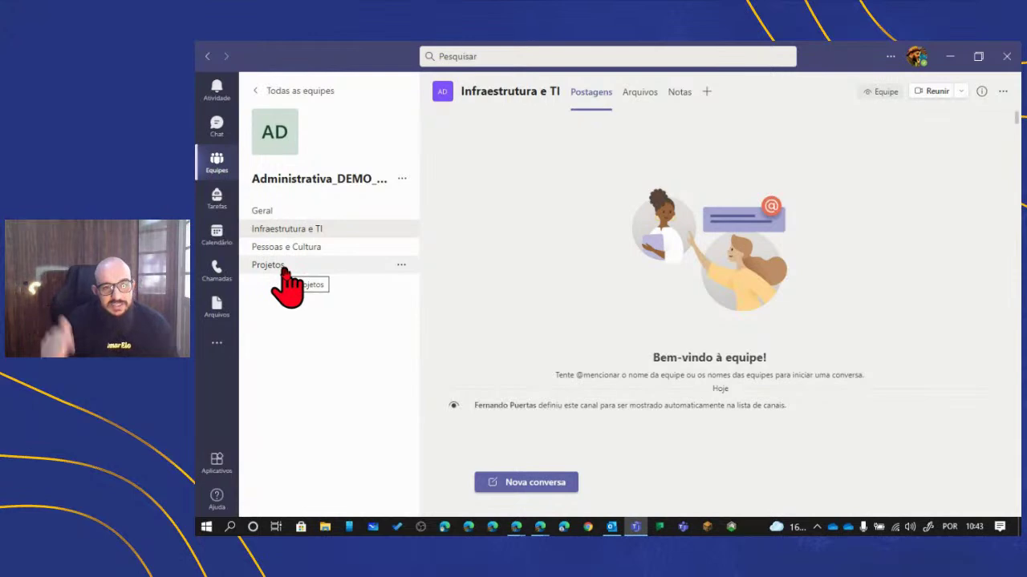
- Set up a Privado channel named Setor Financeiro and proceed to adding members
click(401, 178)
click(427, 227)
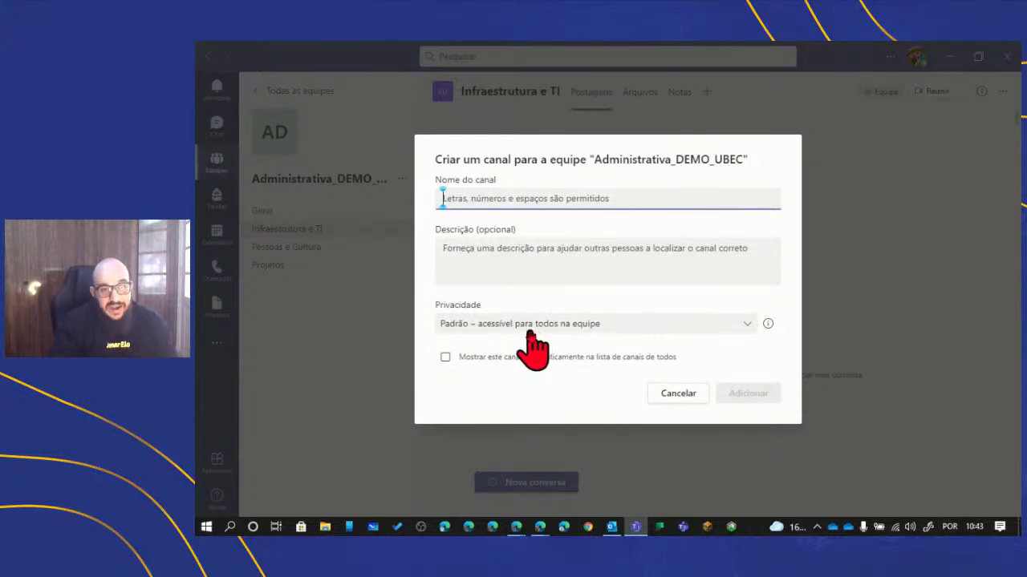
click(532, 329)
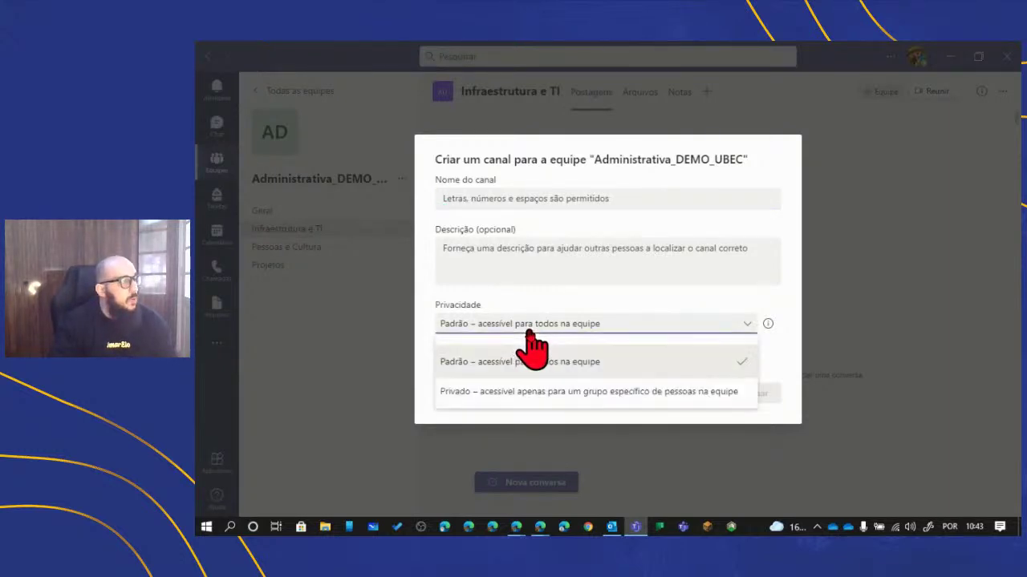
click(517, 392)
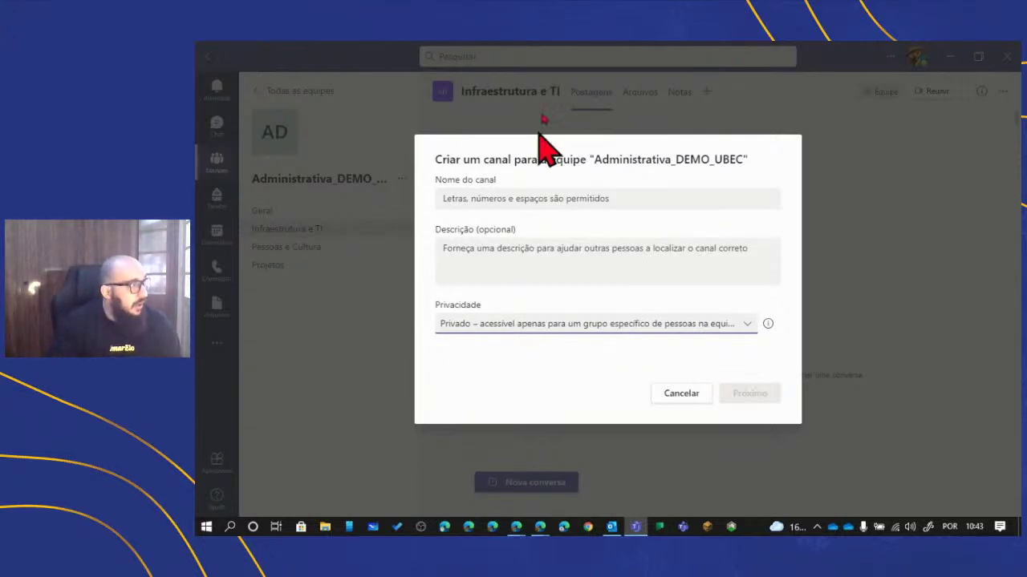
click(543, 202)
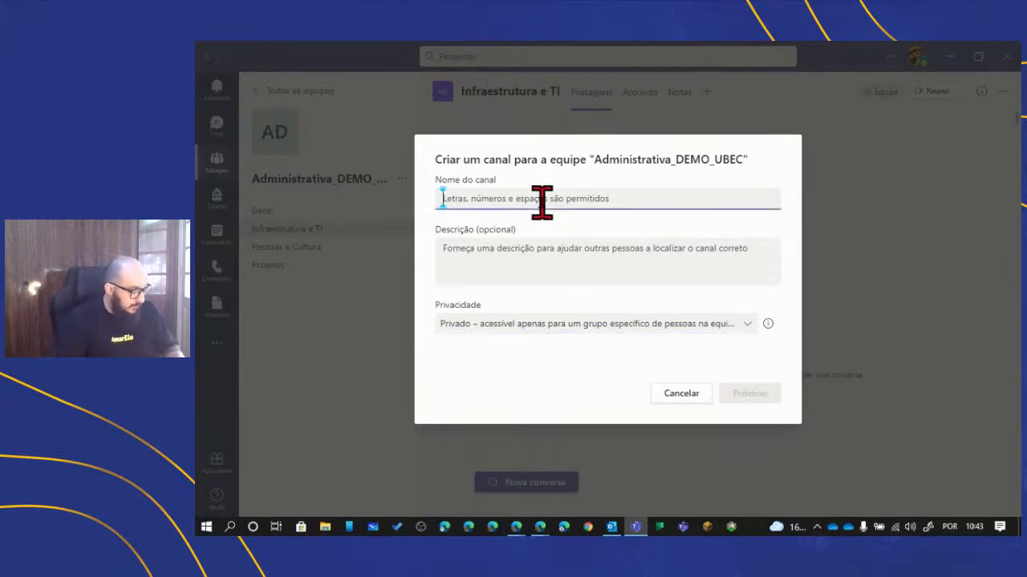
text(Setor Financeiro)
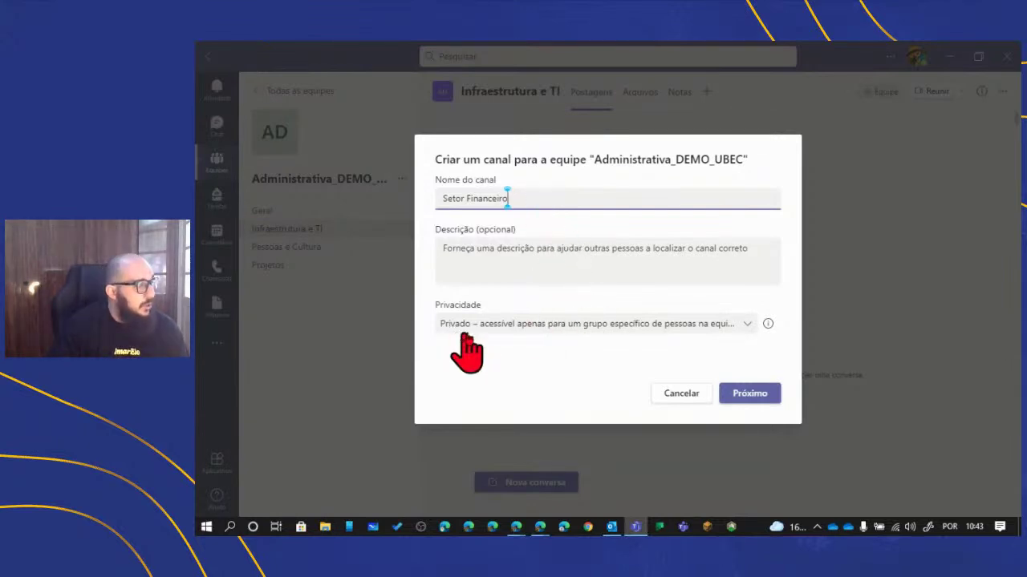
click(747, 393)
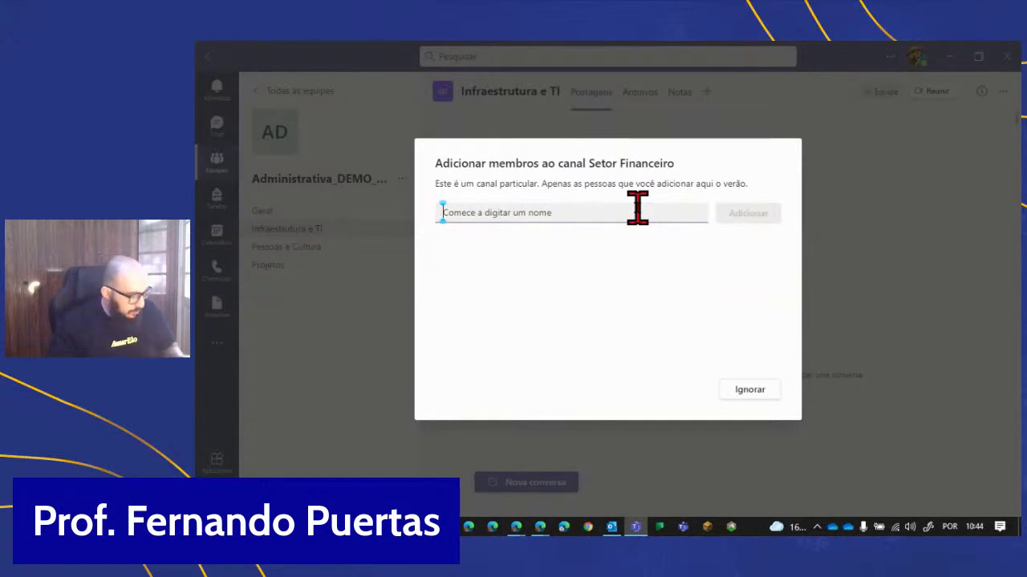
- Add two colleagues to Setor Financeiro, keeping both as regular members
text(Clau)
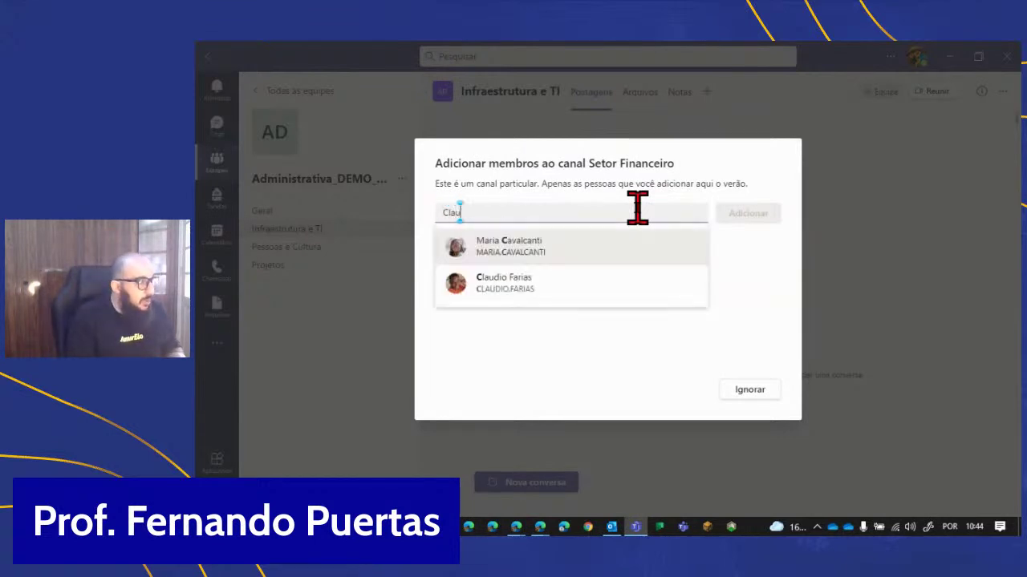
key(Return)
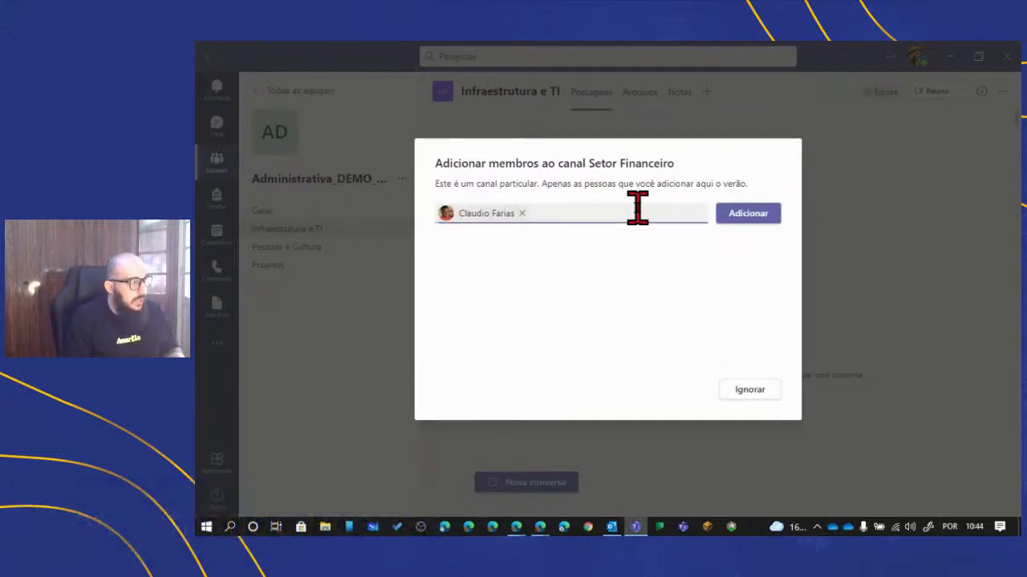
text(na)
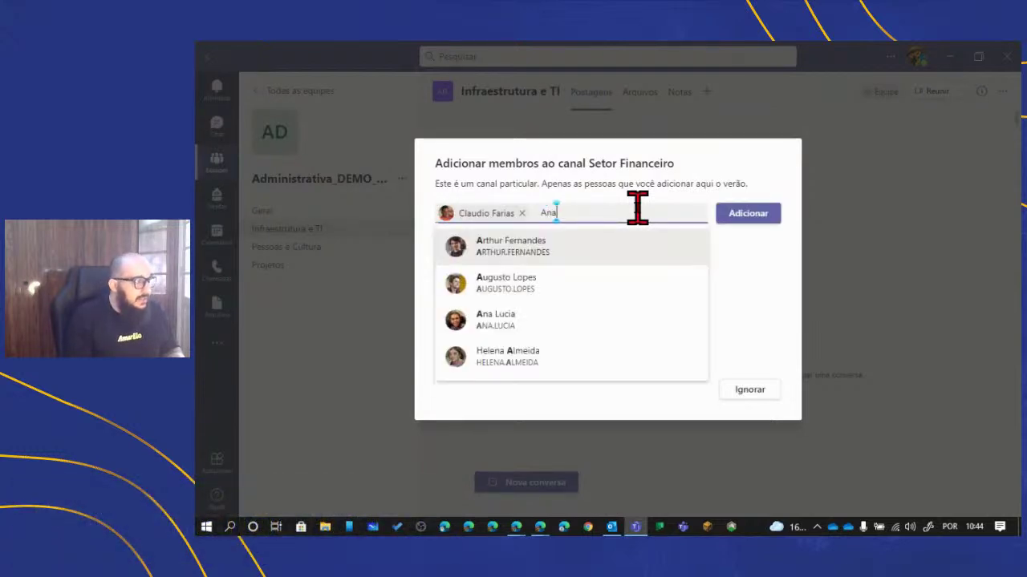
key(Return)
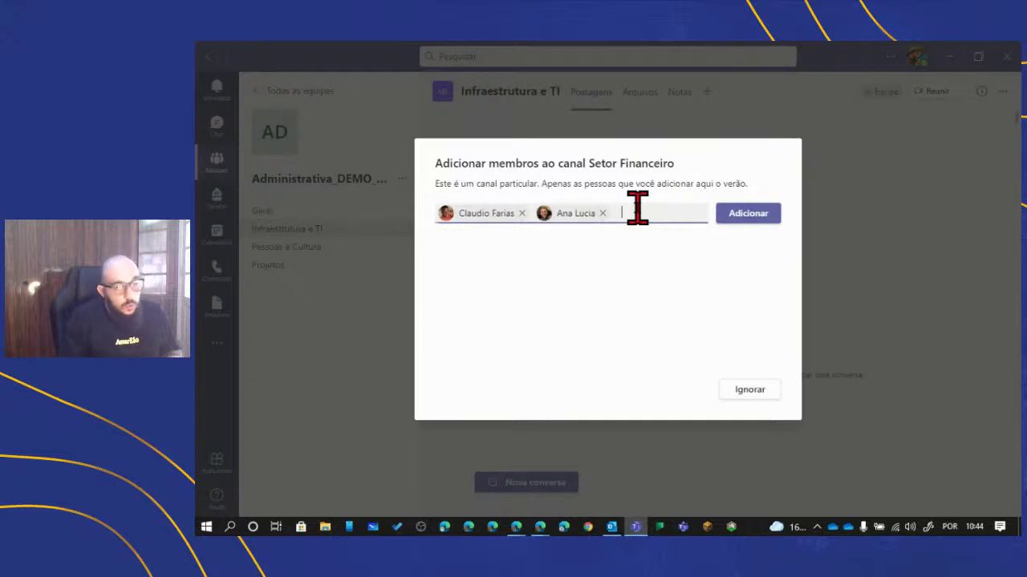
click(742, 215)
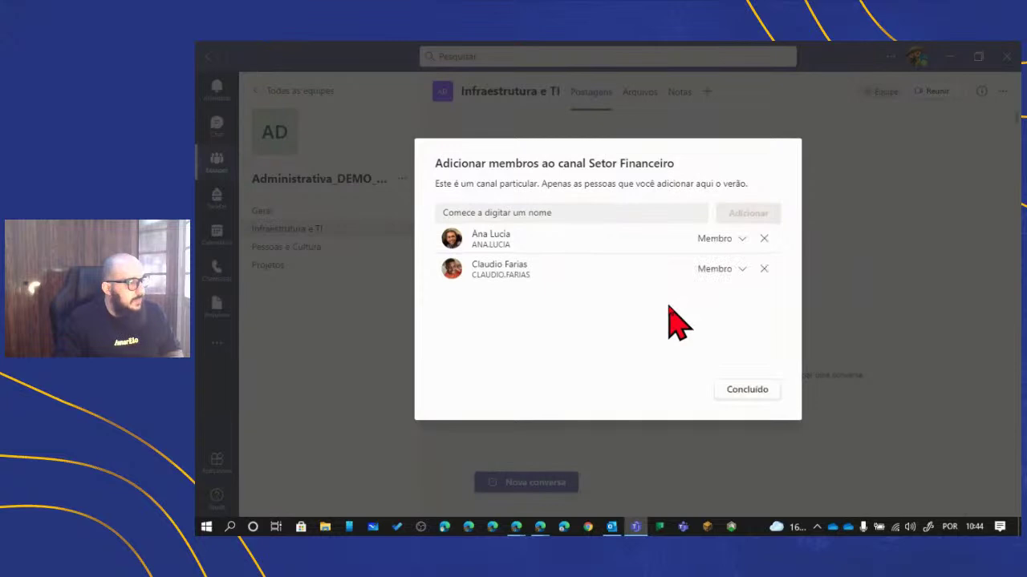
click(741, 240)
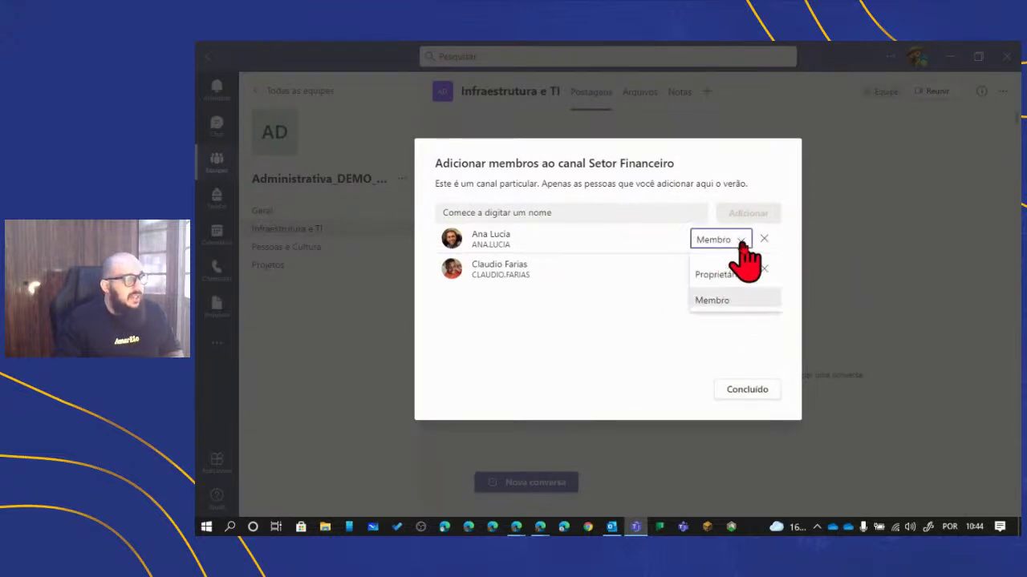
click(741, 242)
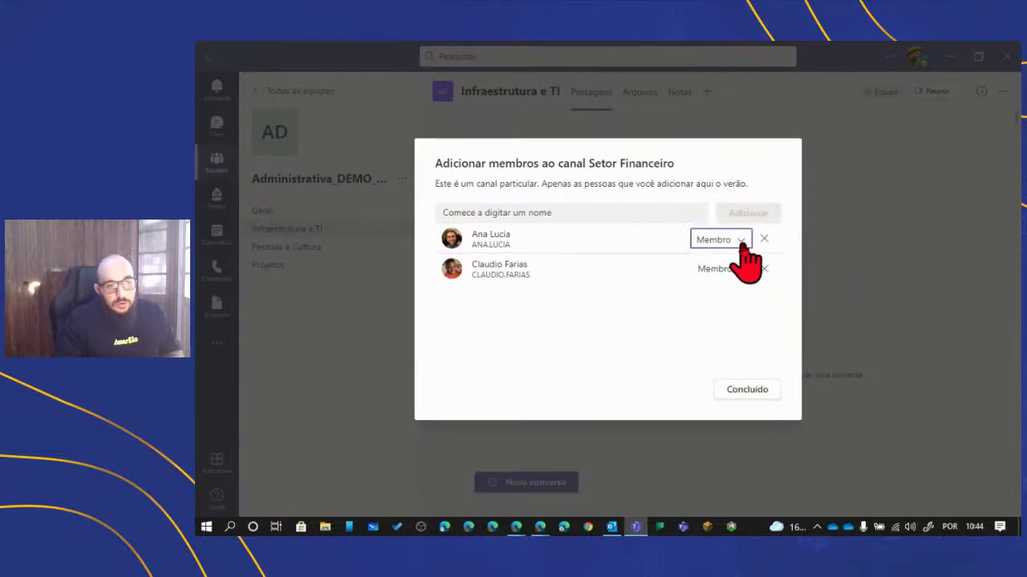
click(743, 270)
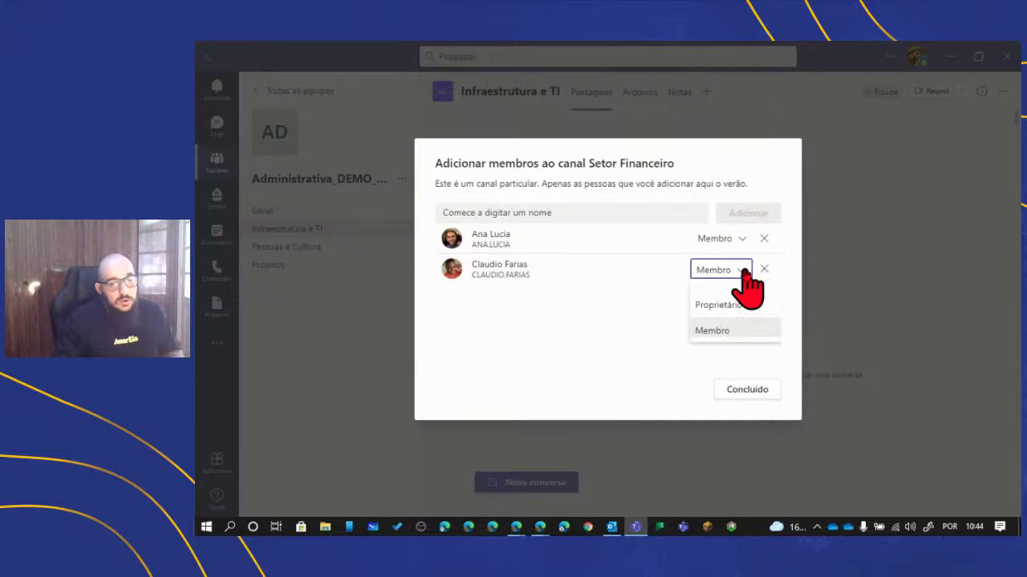
click(743, 271)
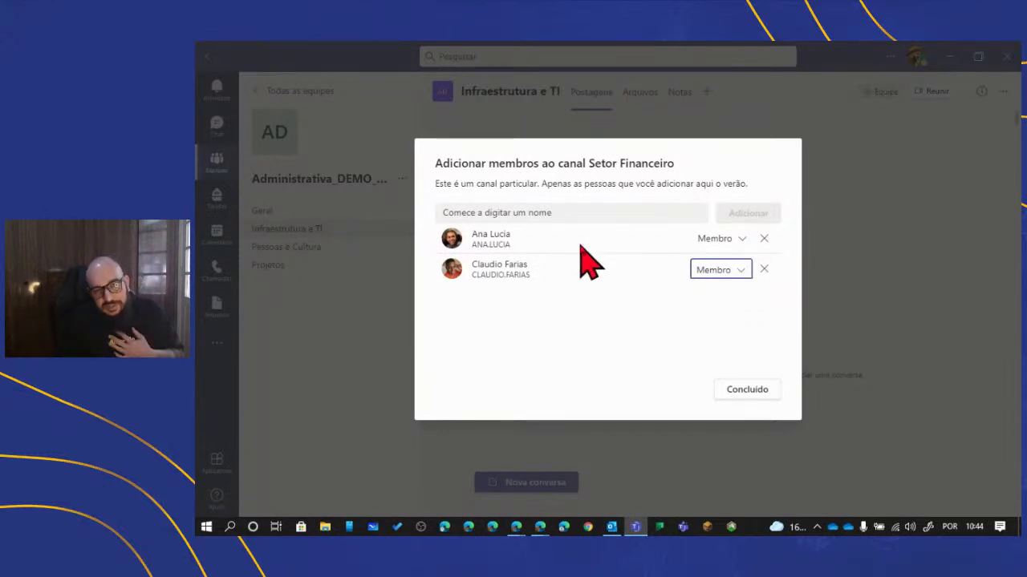
- Add a third colleague as Proprietário of the channel and finish with Concluído
click(547, 212)
text(Ian)
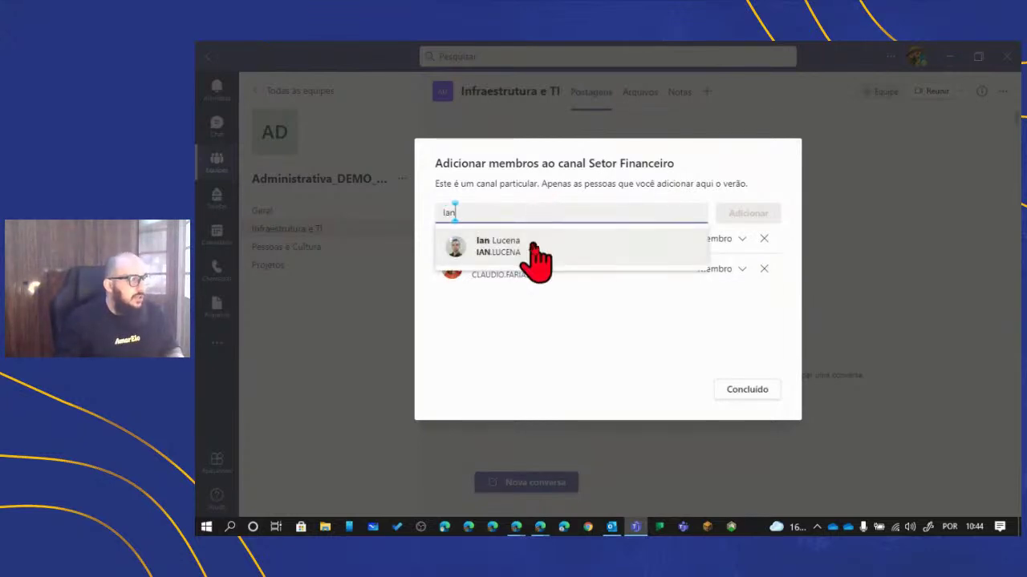
click(534, 245)
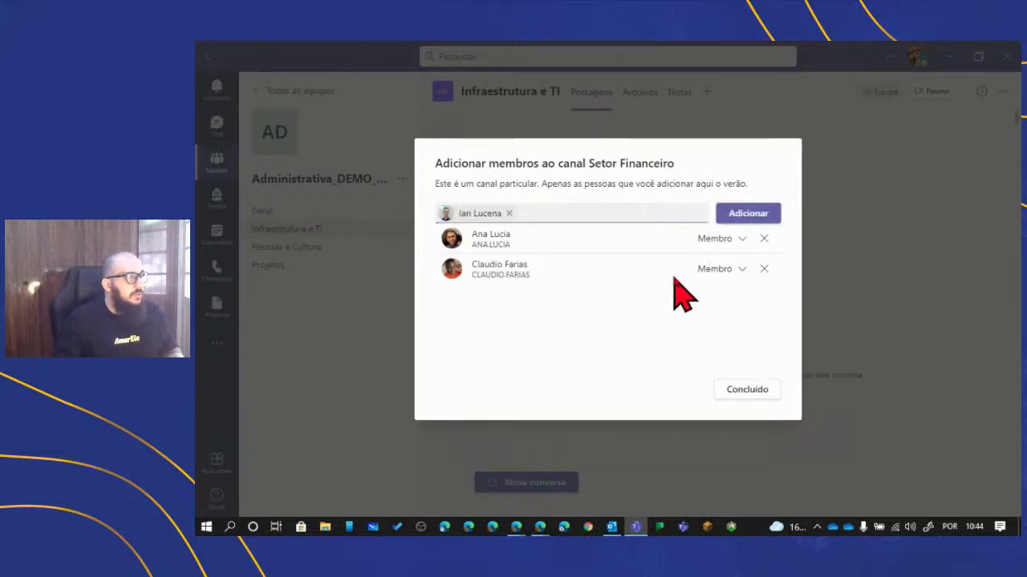
click(734, 216)
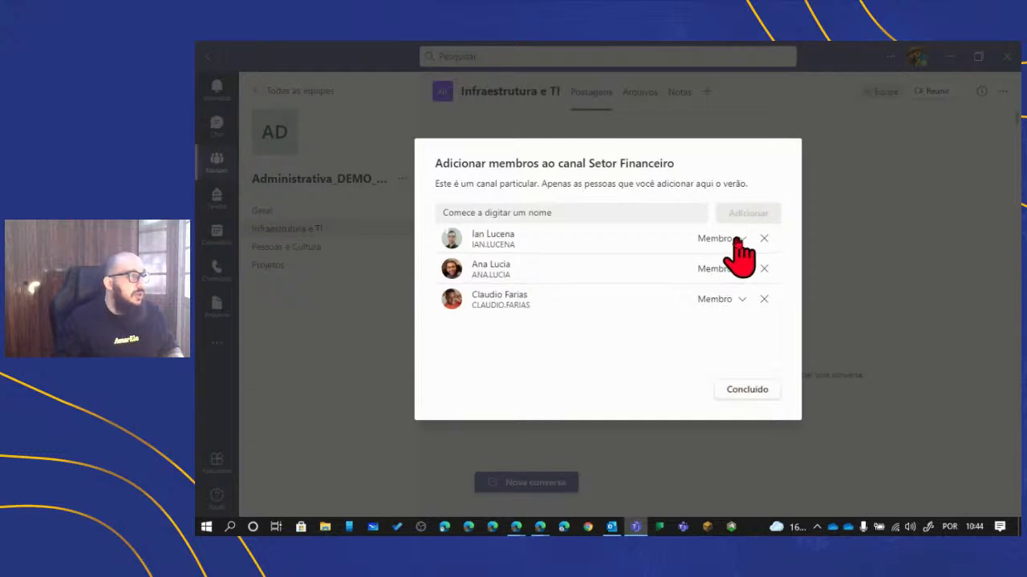
click(734, 239)
click(729, 277)
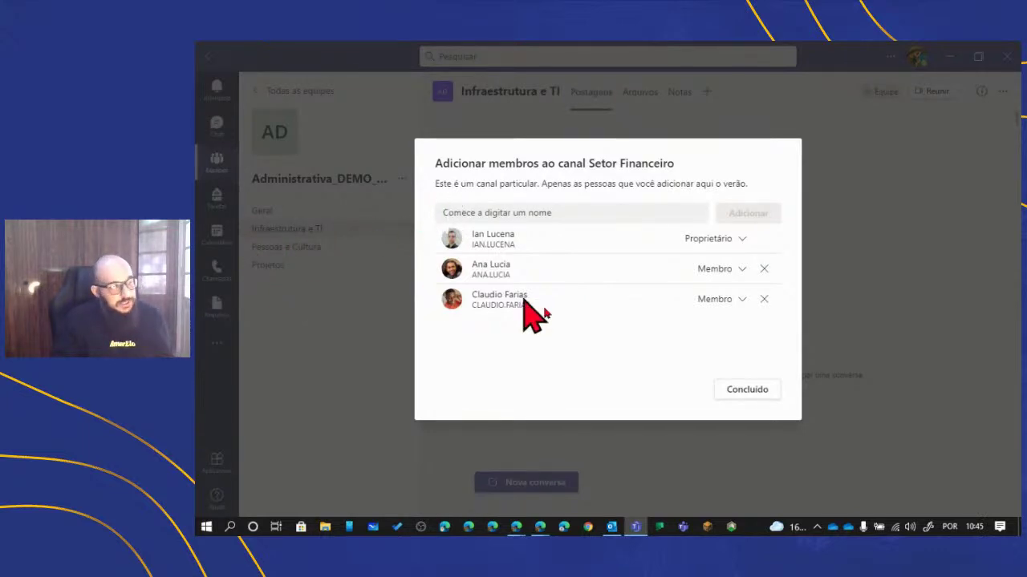
click(771, 394)
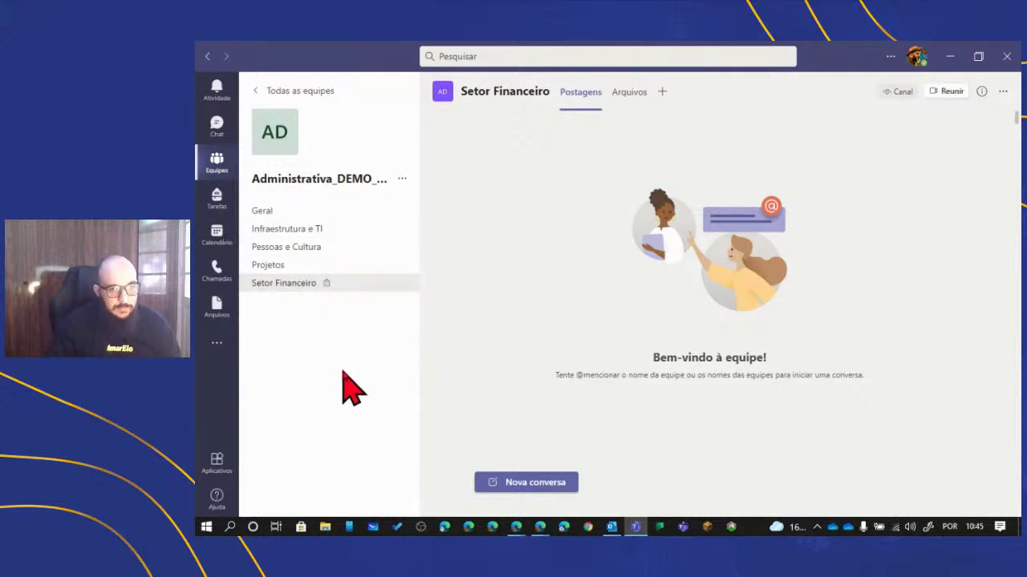
- Open the Geral channel from the team's channel list
click(278, 211)
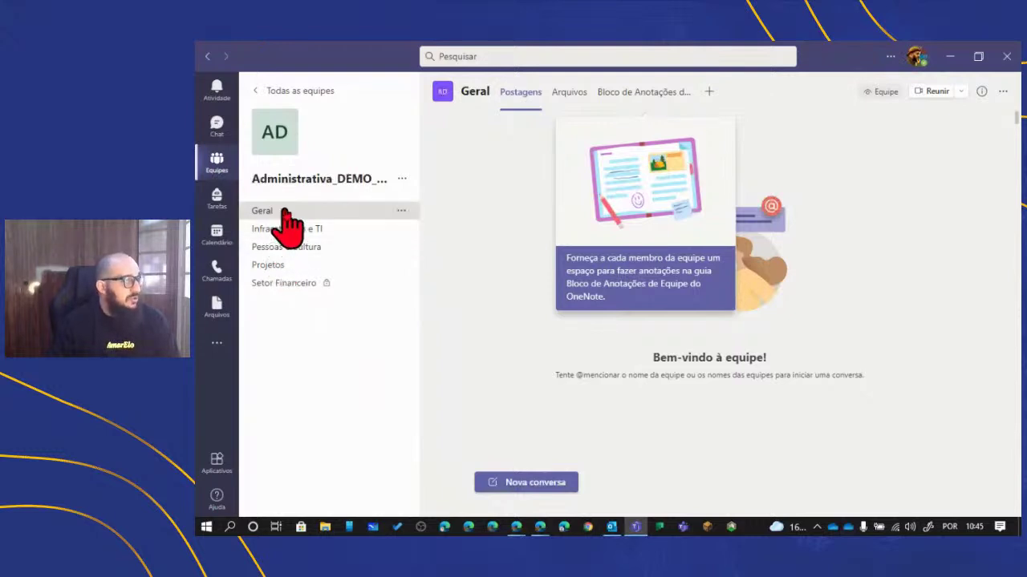
click(531, 483)
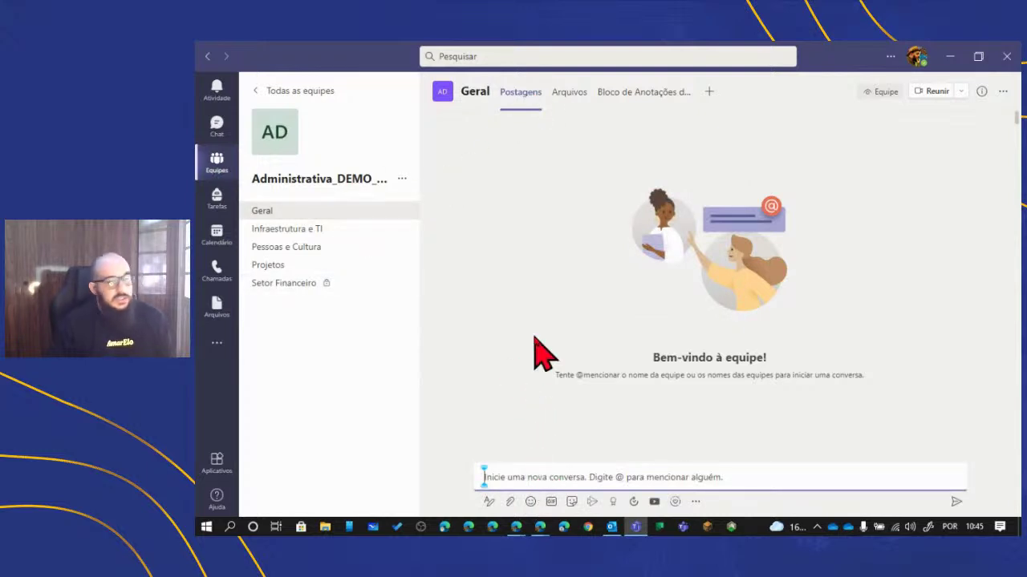
text(Fala pessoal)
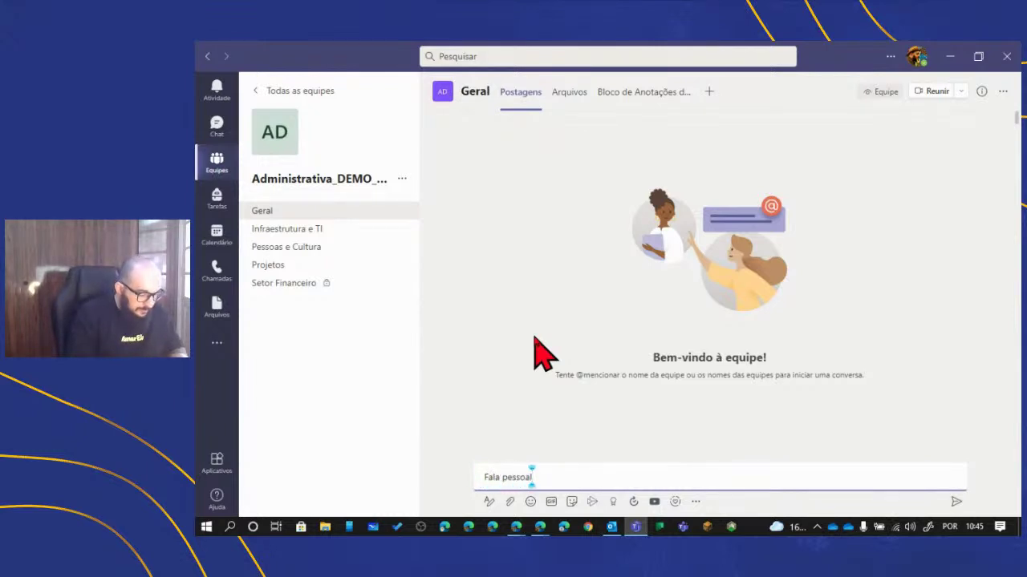
text(. bem b)
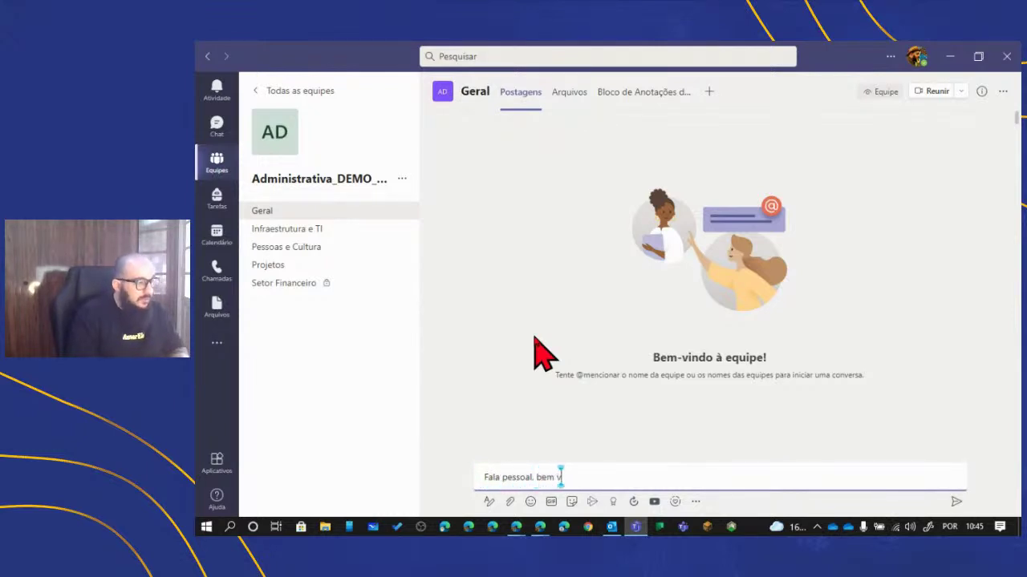
text(indos ao )
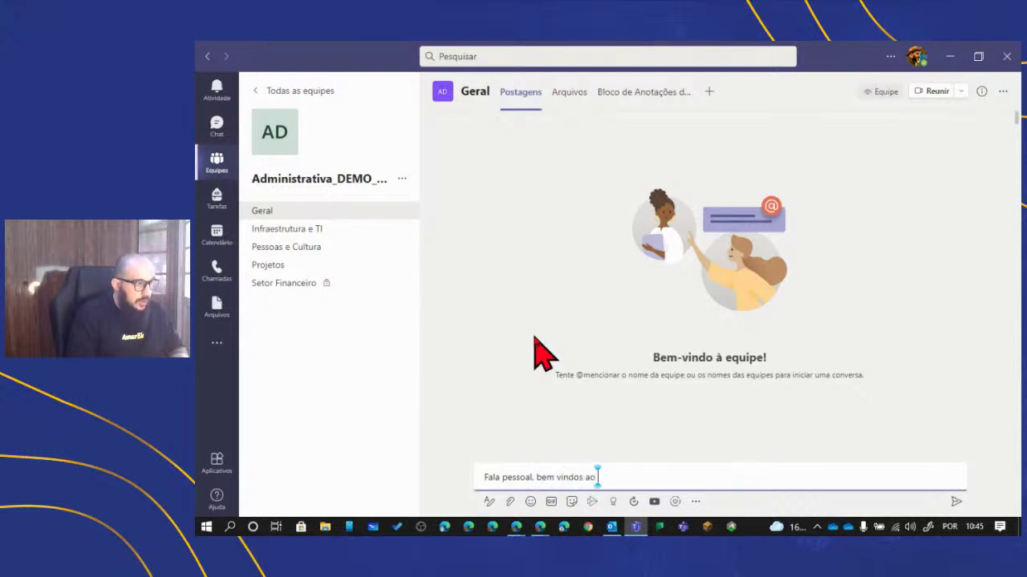
text(nosso escritór)
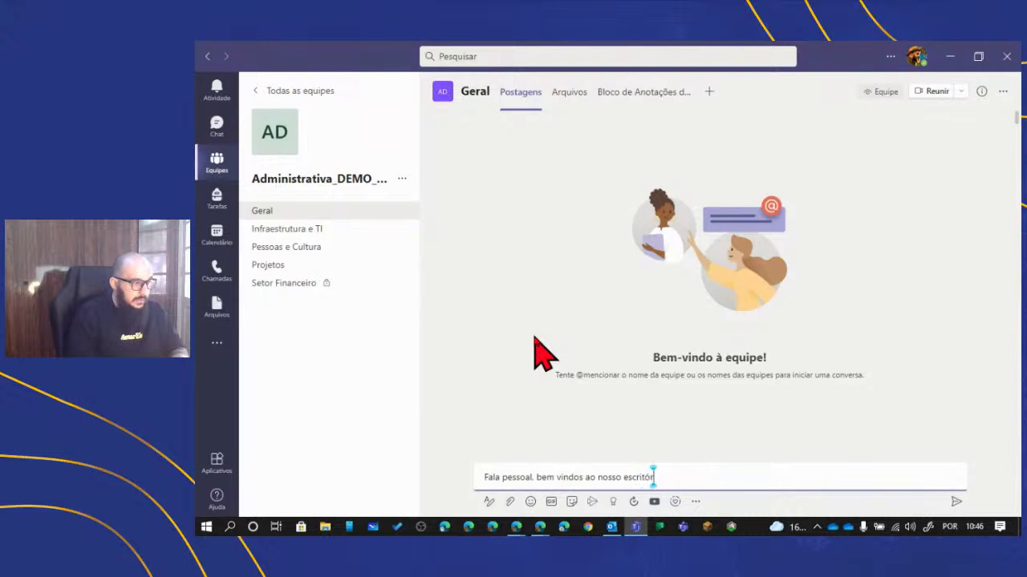
text(io administrativo virtual!! @)
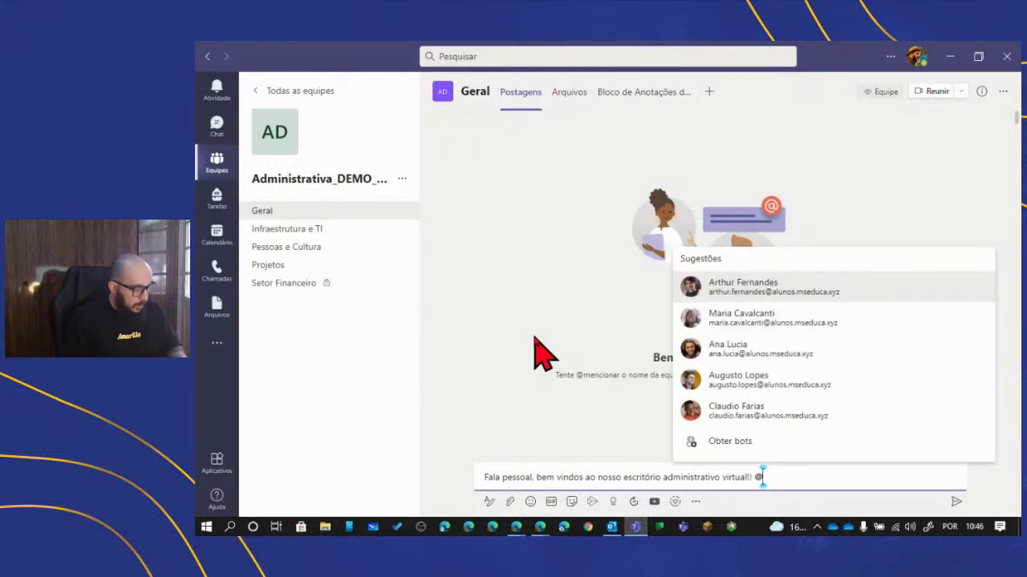
text(Admini)
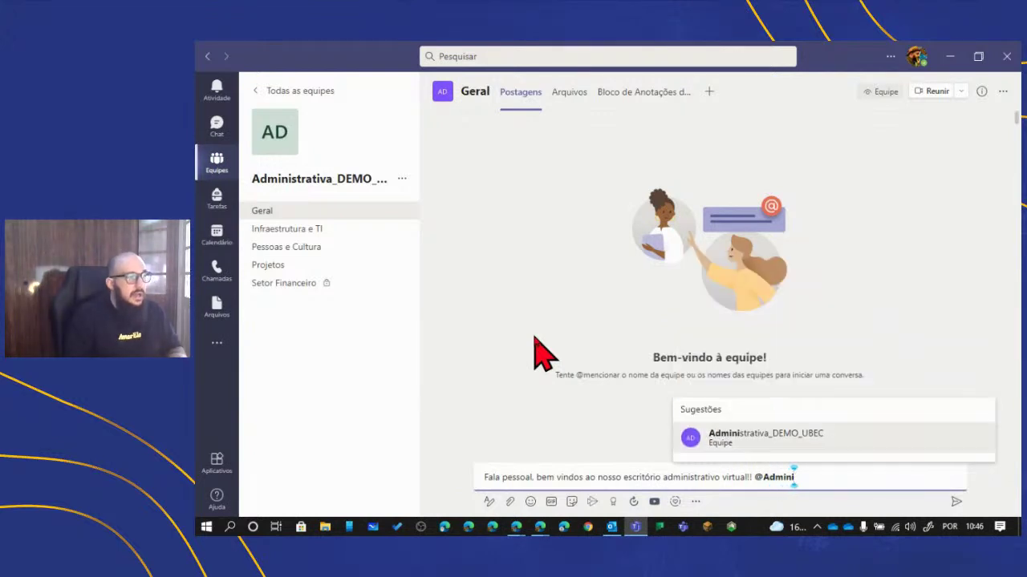
click(760, 439)
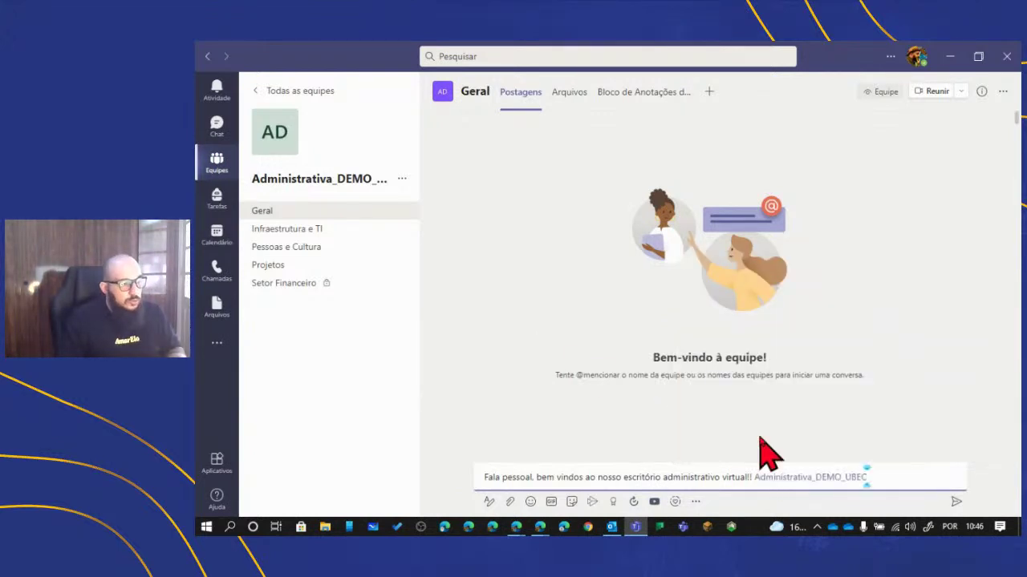
click(954, 503)
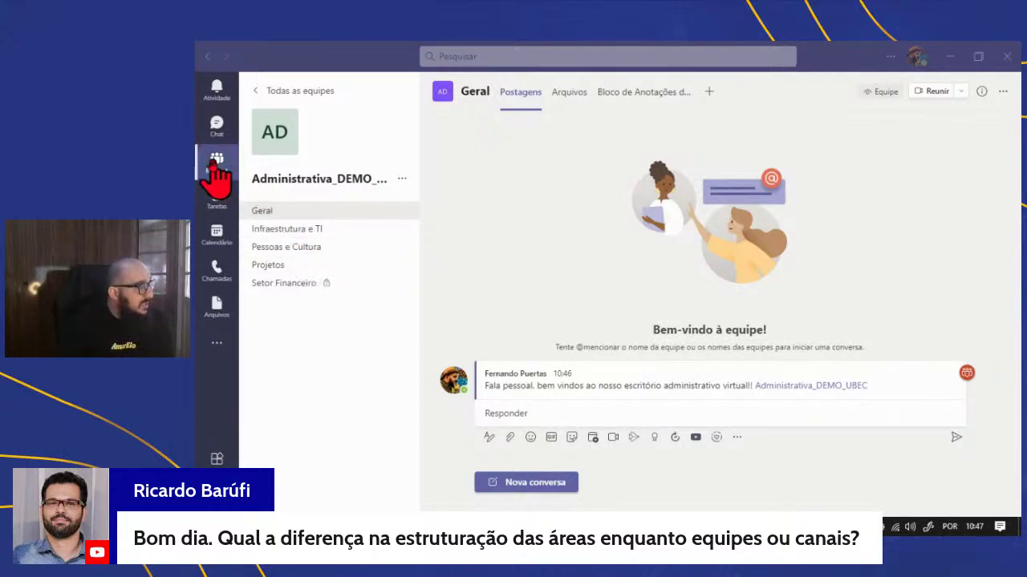
click(303, 93)
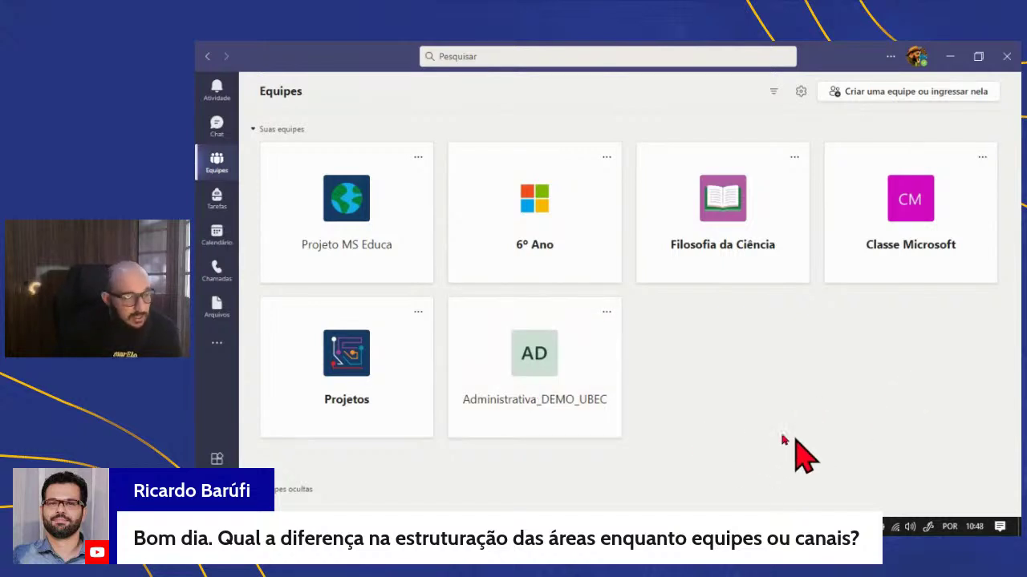
click(561, 371)
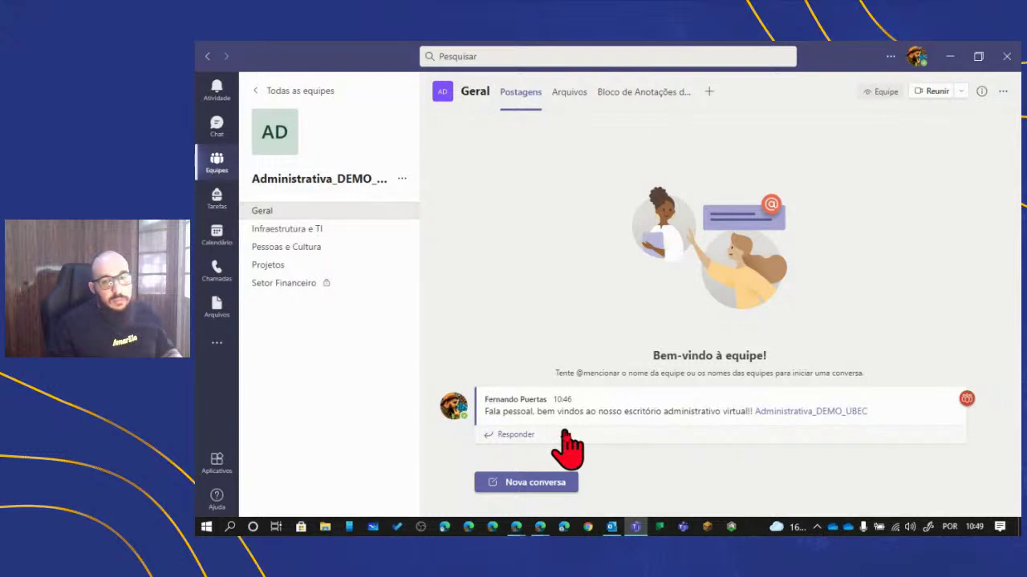
click(279, 230)
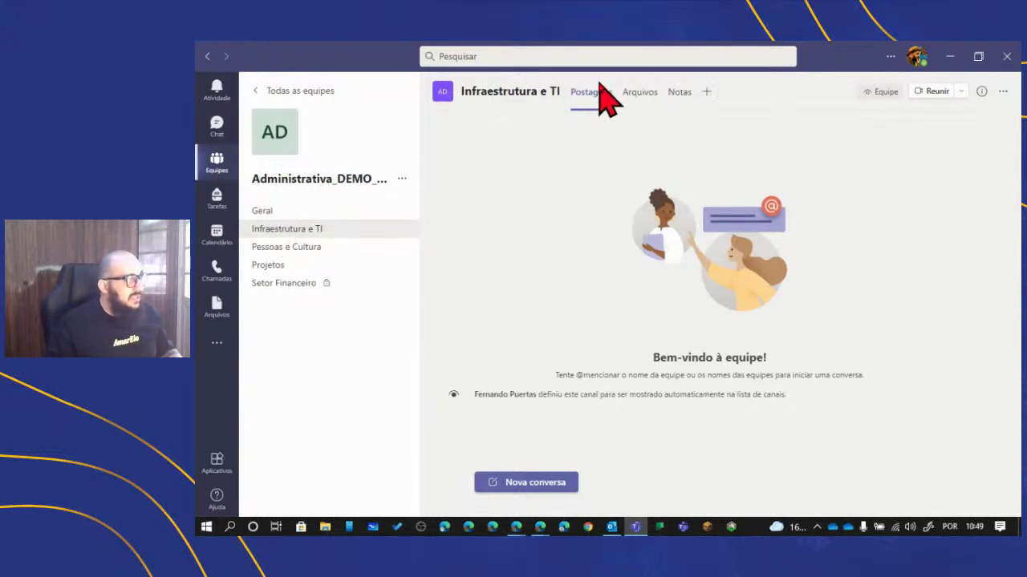
click(272, 248)
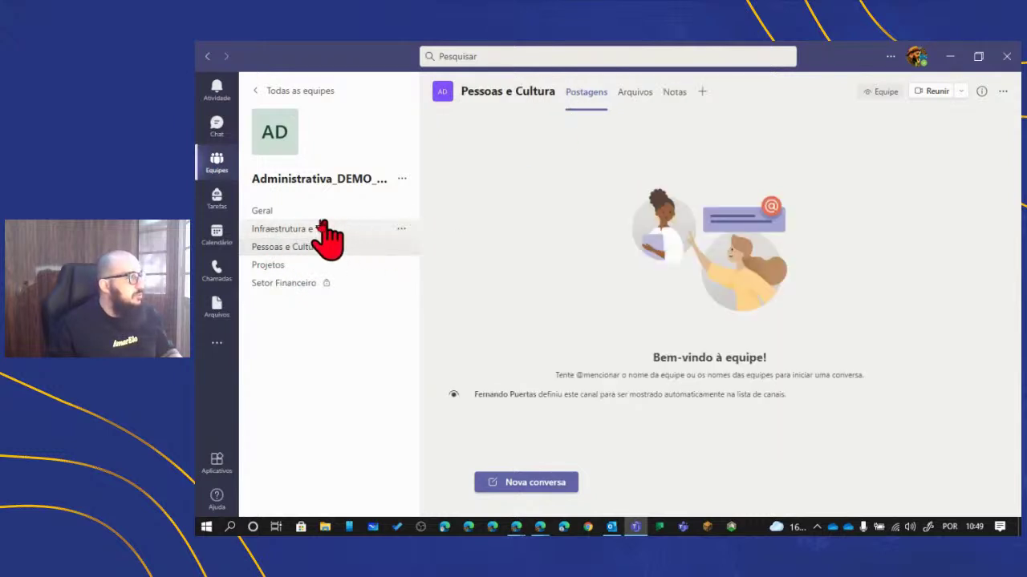
click(273, 212)
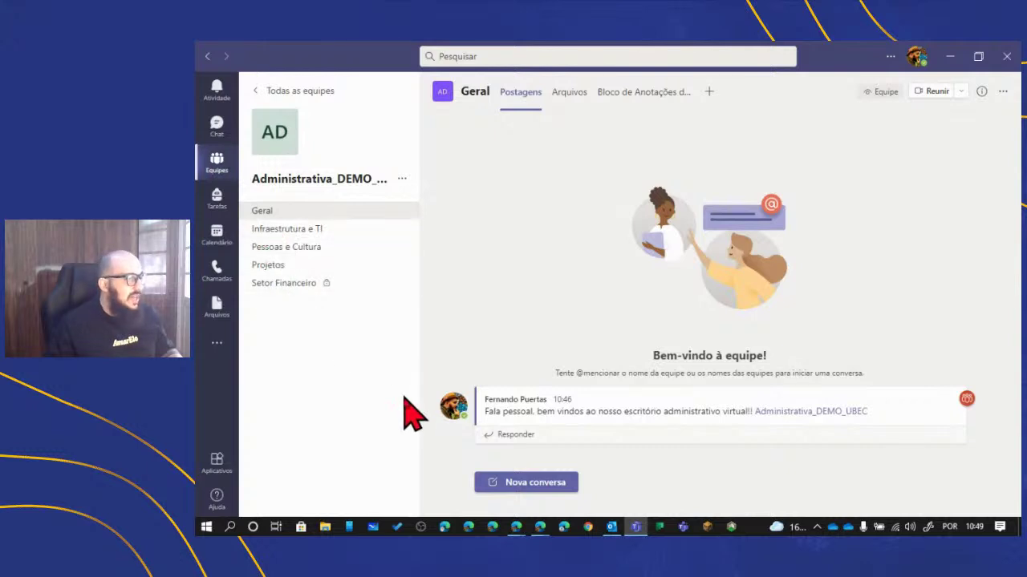
mouse_move(671, 425)
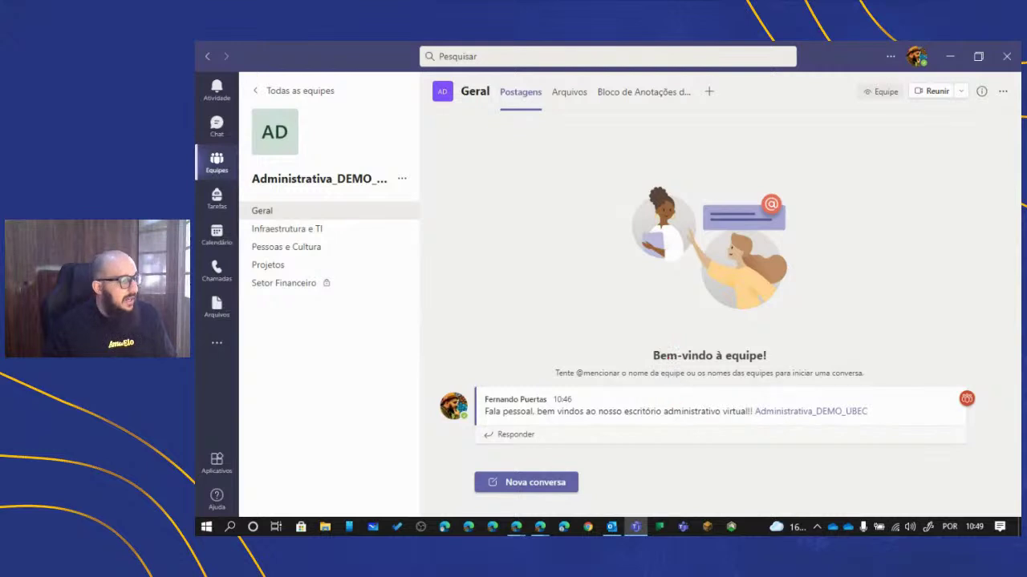
mouse_move(543, 533)
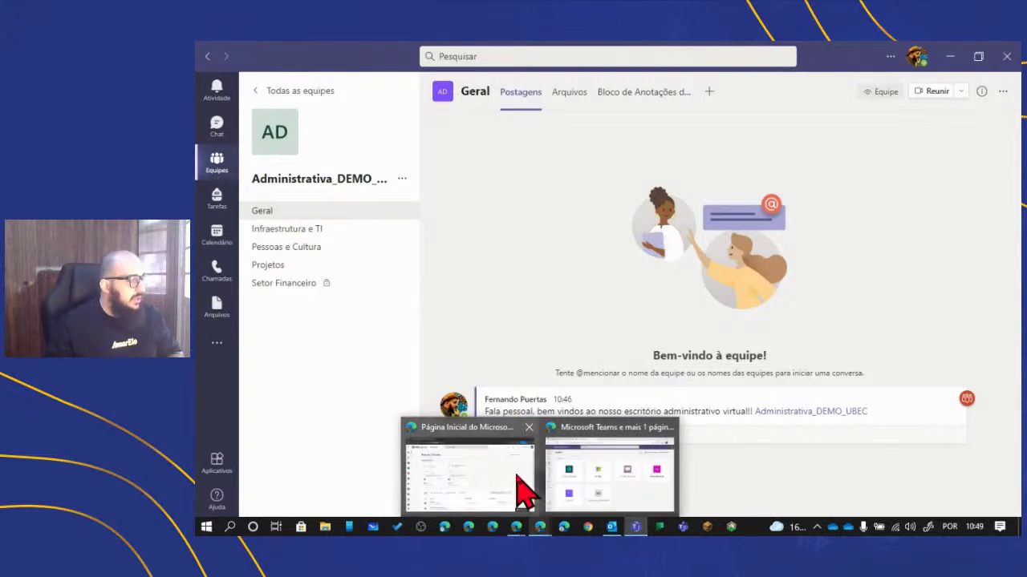
- Launch Teams from the Office 365 home page to show the four-team overview
click(522, 489)
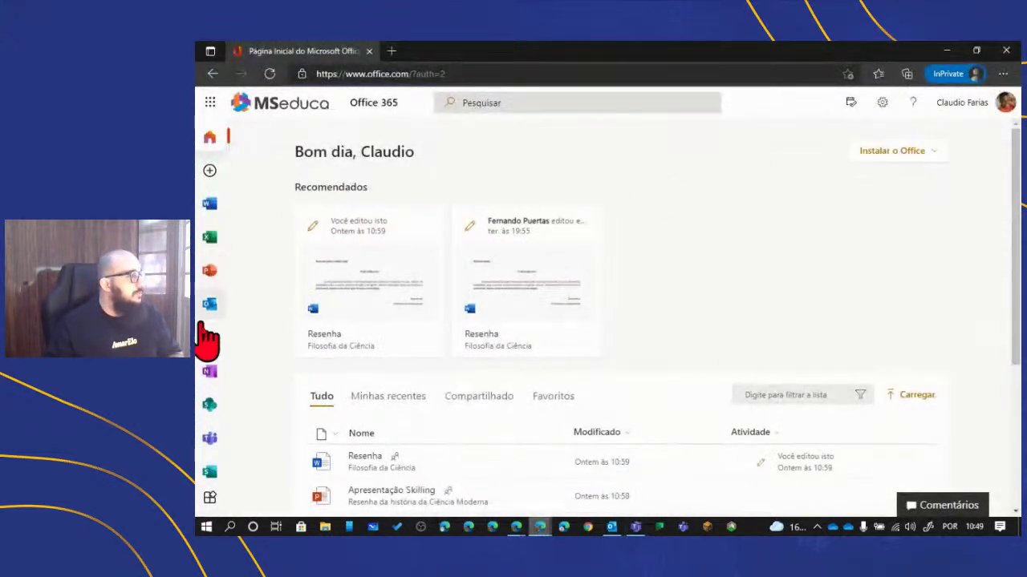
click(207, 441)
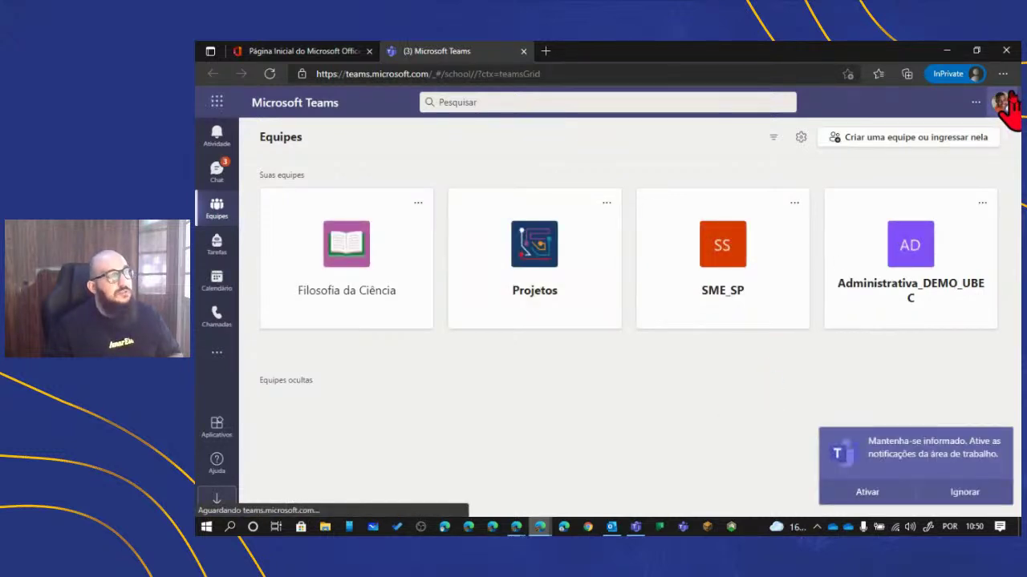
click(1001, 102)
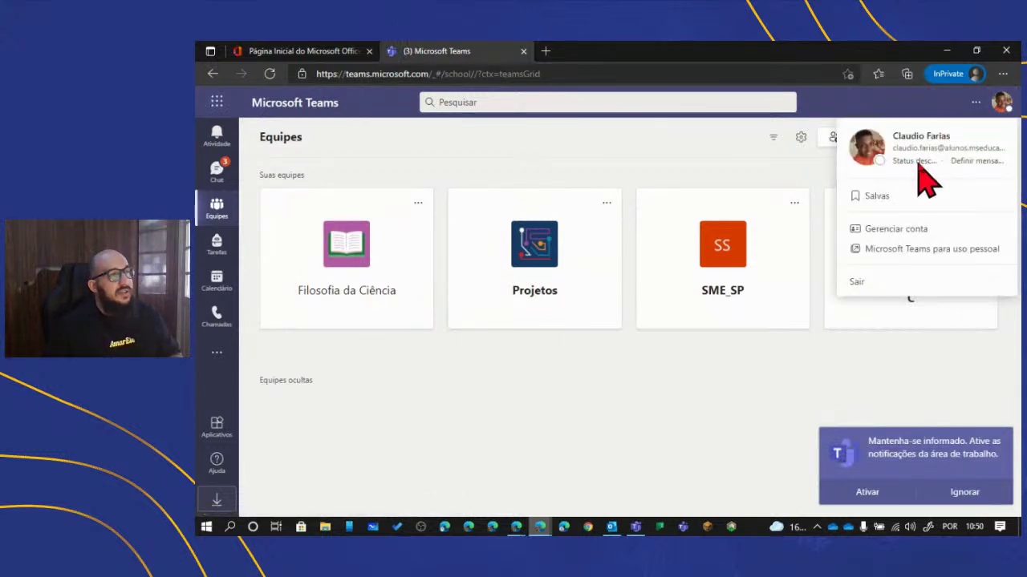
click(975, 102)
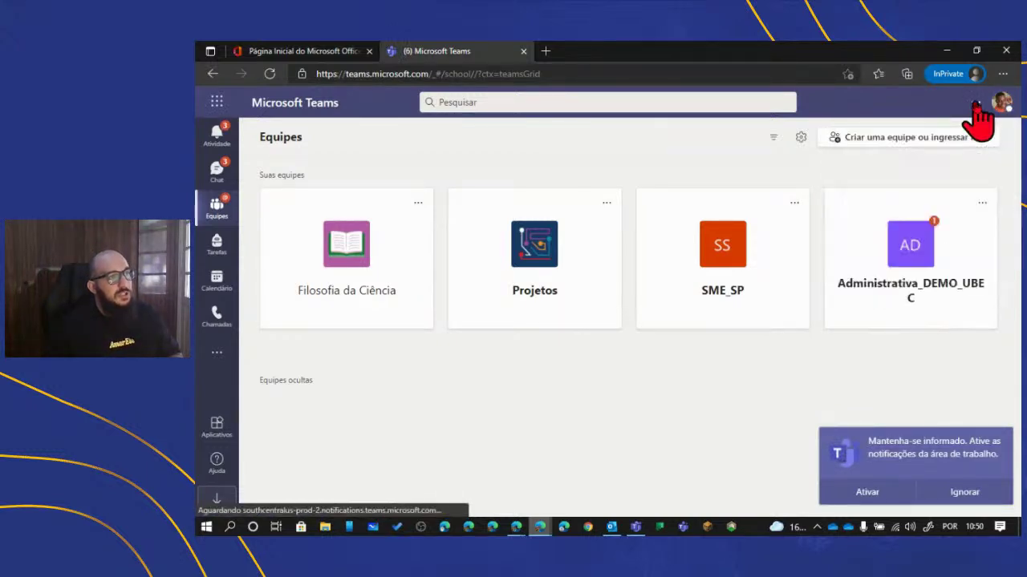
- Apply the Escuro (dark) theme in Teams settings
click(976, 103)
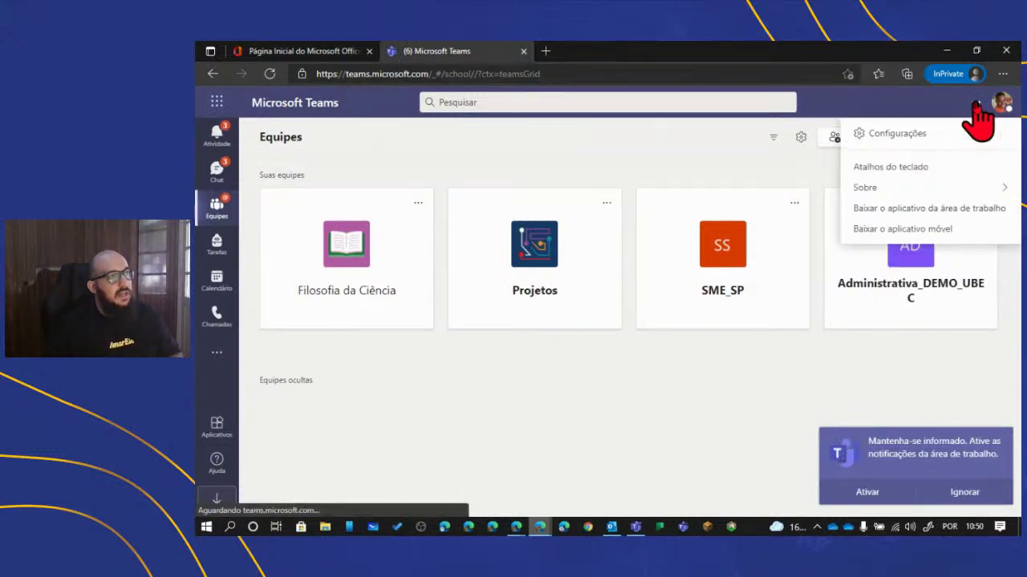
click(919, 135)
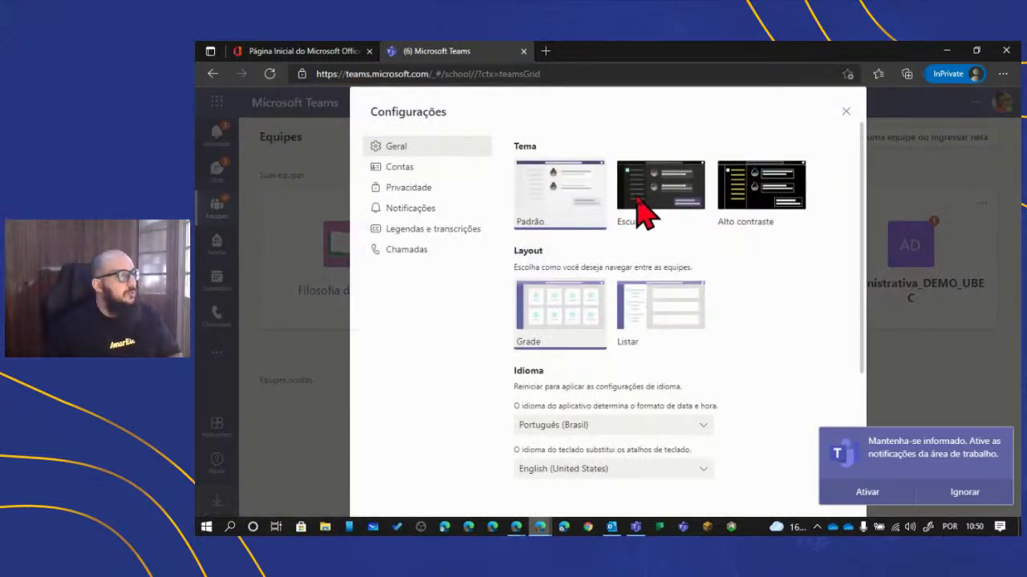
click(645, 210)
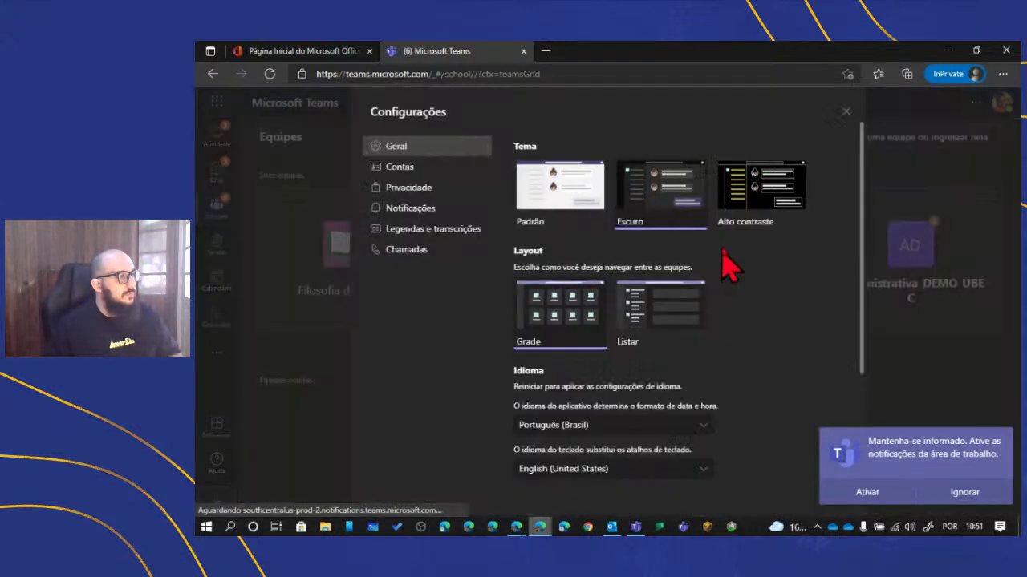
click(846, 111)
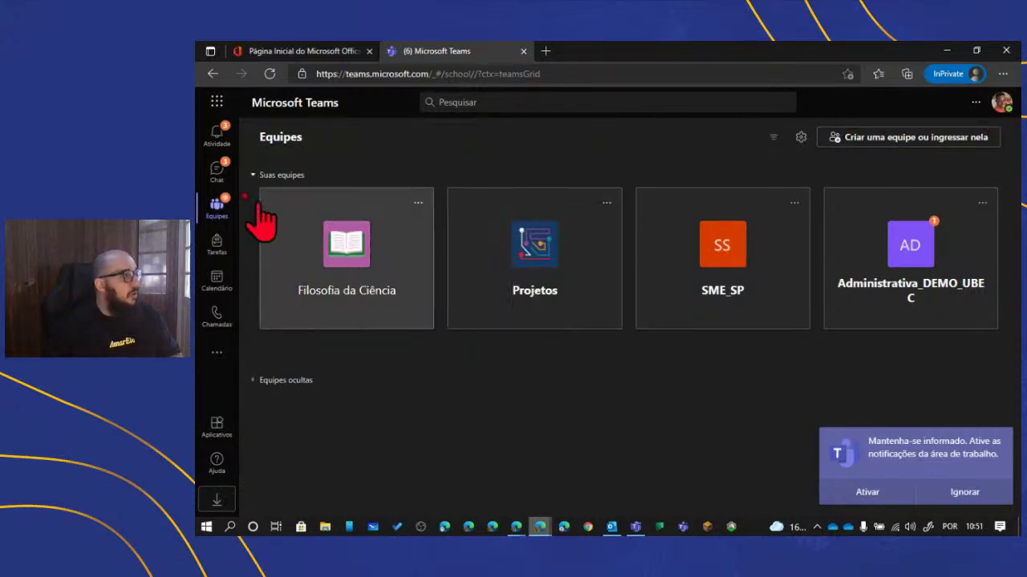
- Follow the team-mention in Atividade to the Geral welcome post and dismiss the notifications prompt
click(216, 151)
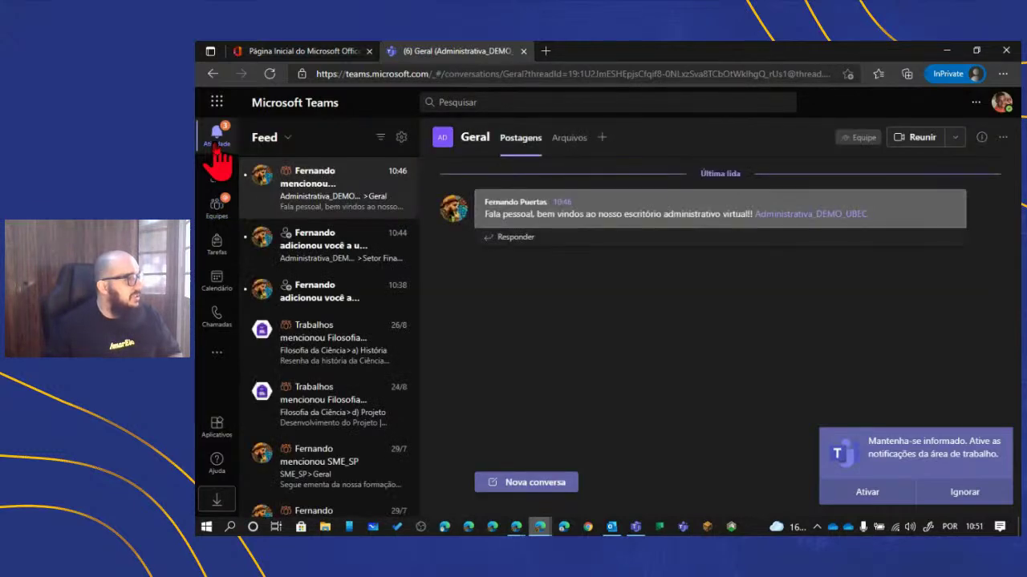
click(335, 210)
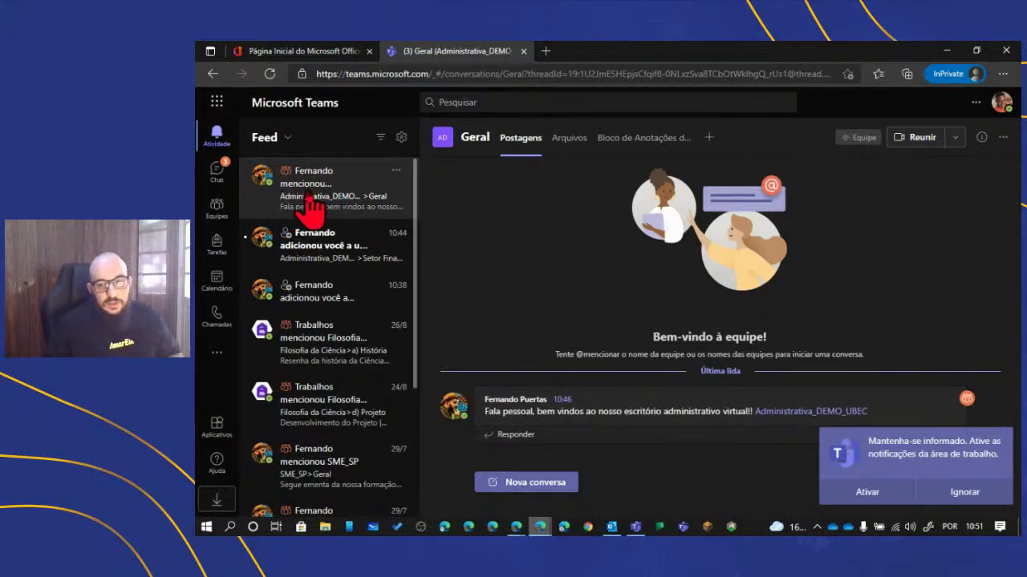
click(965, 494)
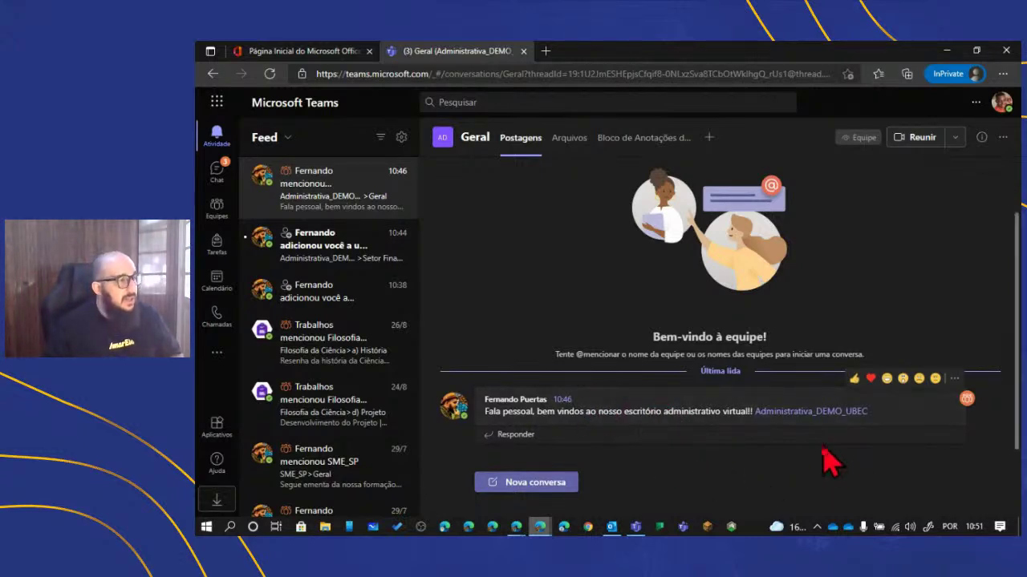
- Give the Geral welcome message a thumbs-up and dismiss the reaction notification
click(854, 379)
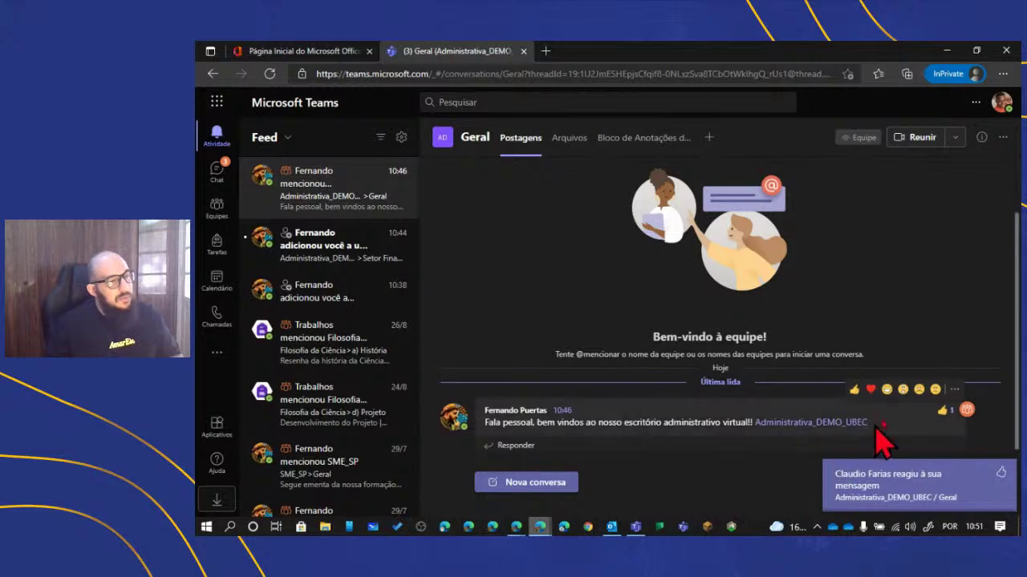
click(902, 484)
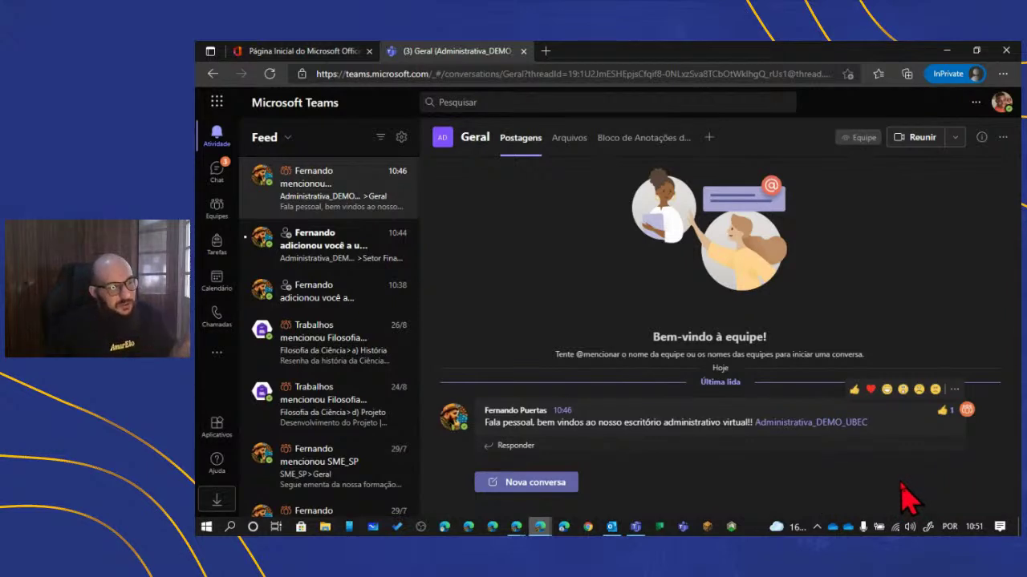
scroll(536, 456, down, 1)
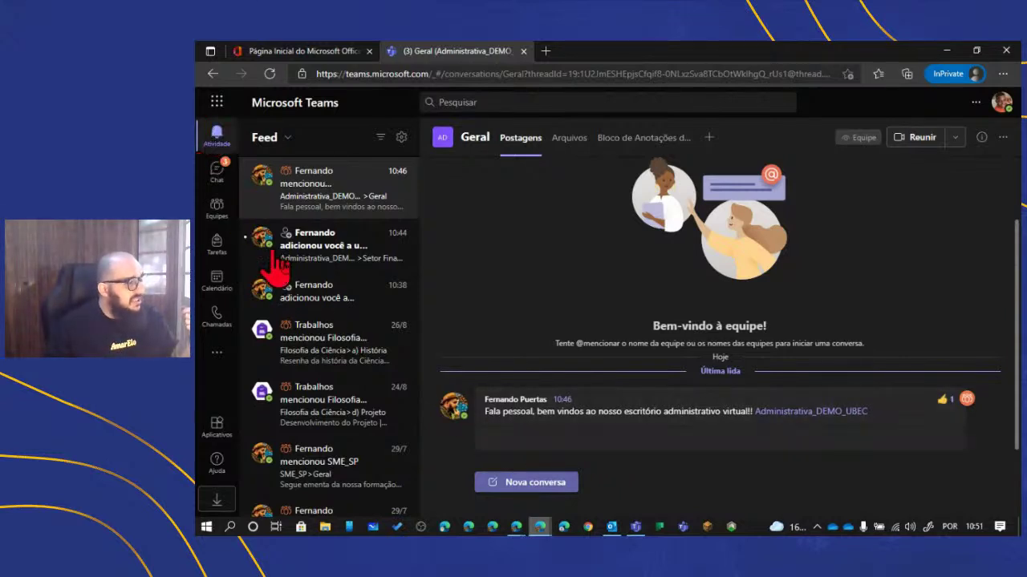
click(694, 436)
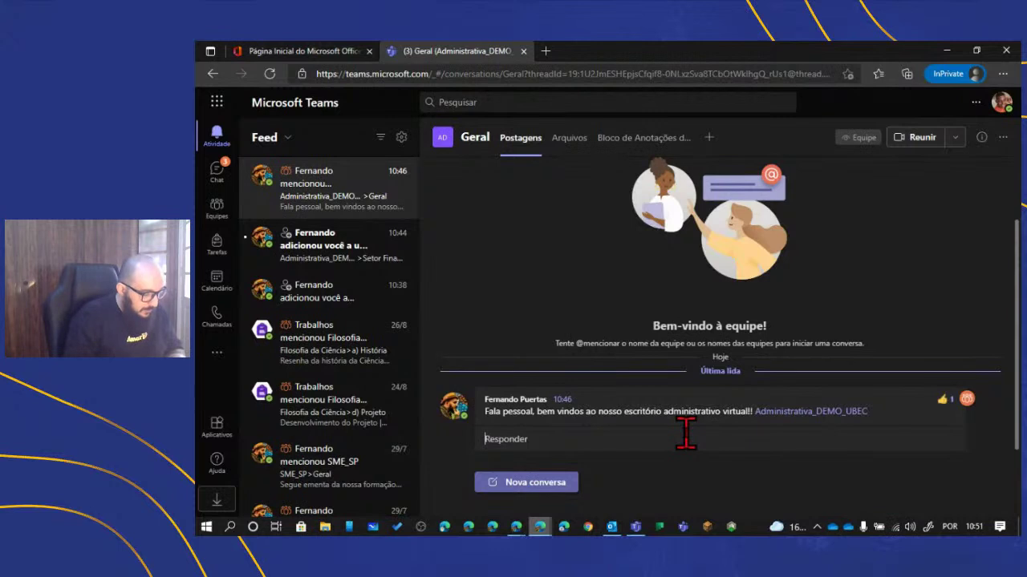
text(@Ferna)
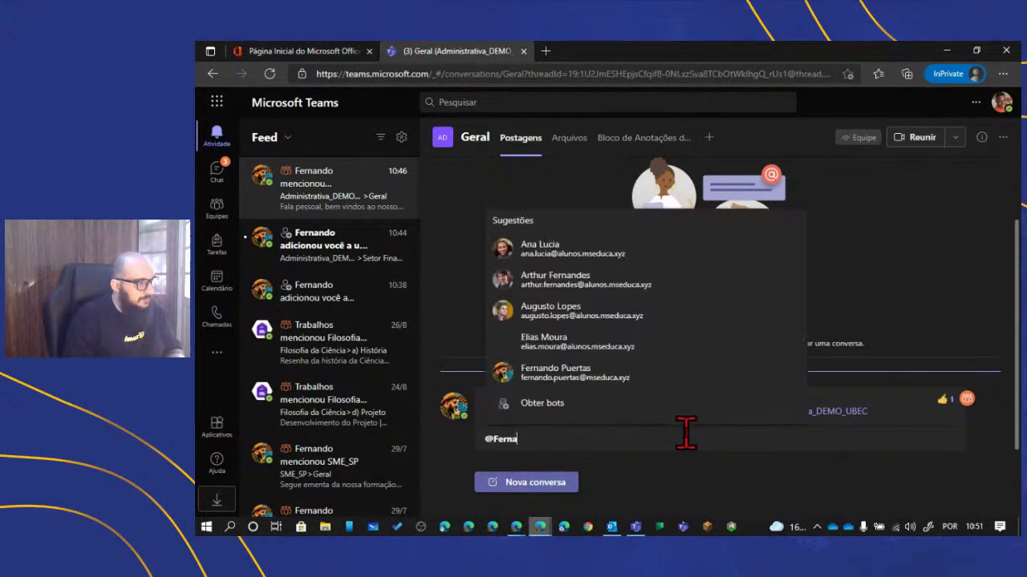
key(Down)
key(Return)
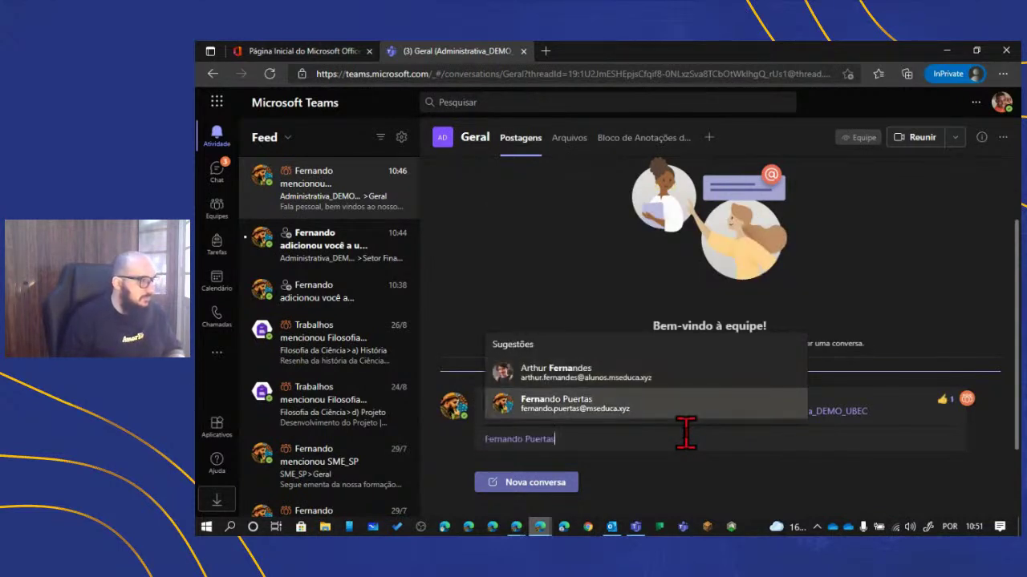
key(BackSpace)
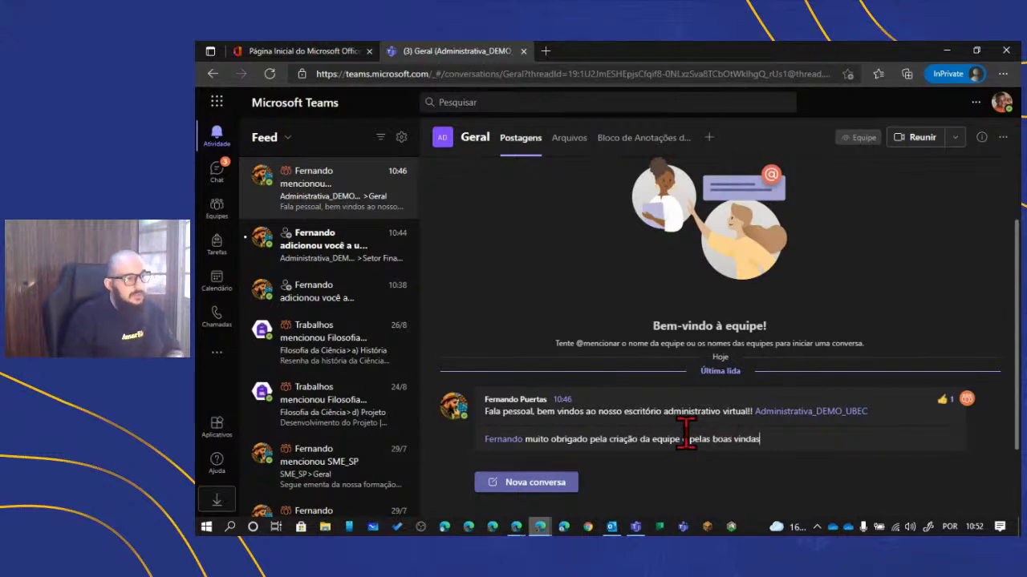
key(Return)
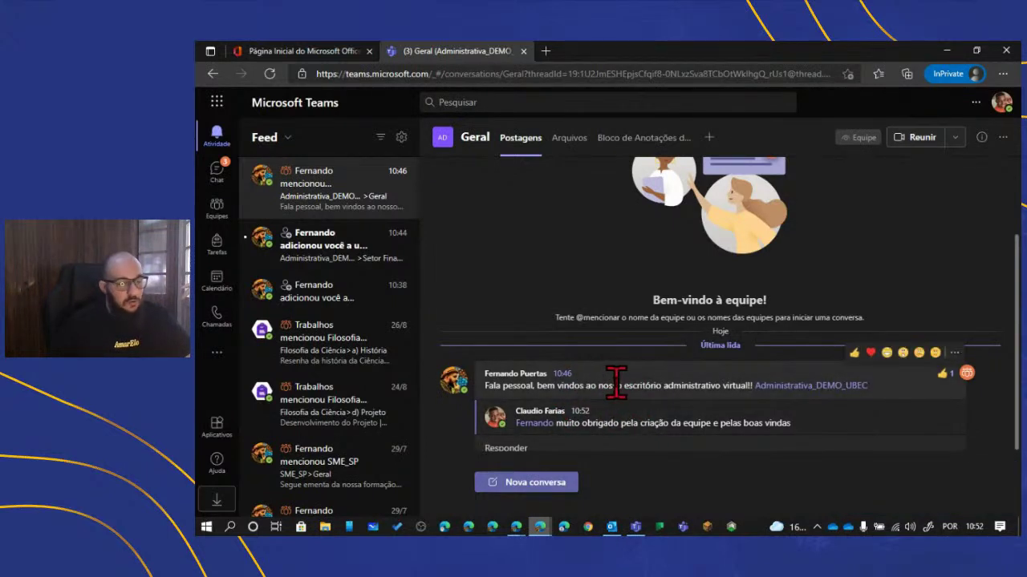
click(511, 484)
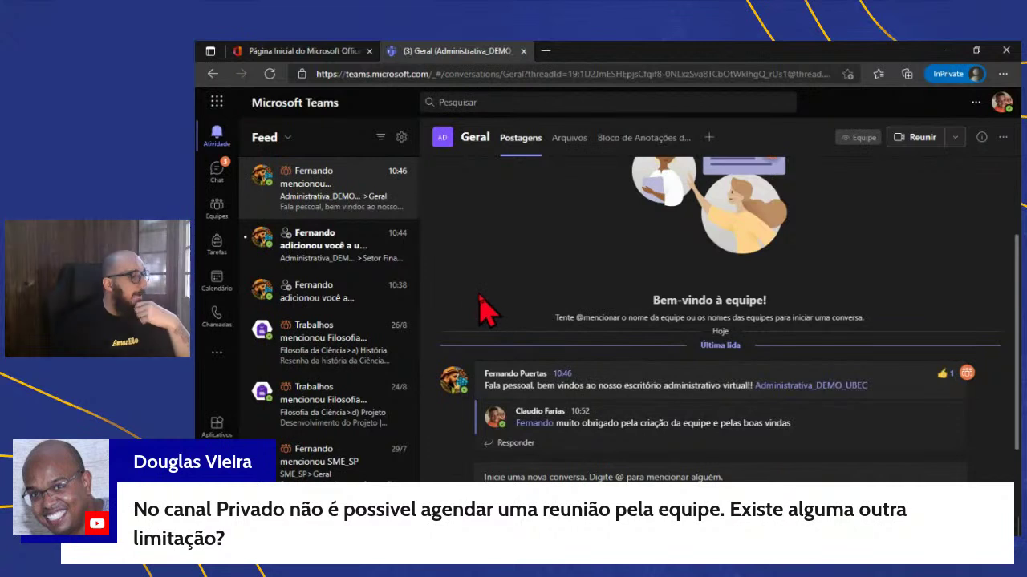
- From the teams grid, open Administrativa_DEMO_UBEC and select its Setor Financeiro channel
click(217, 211)
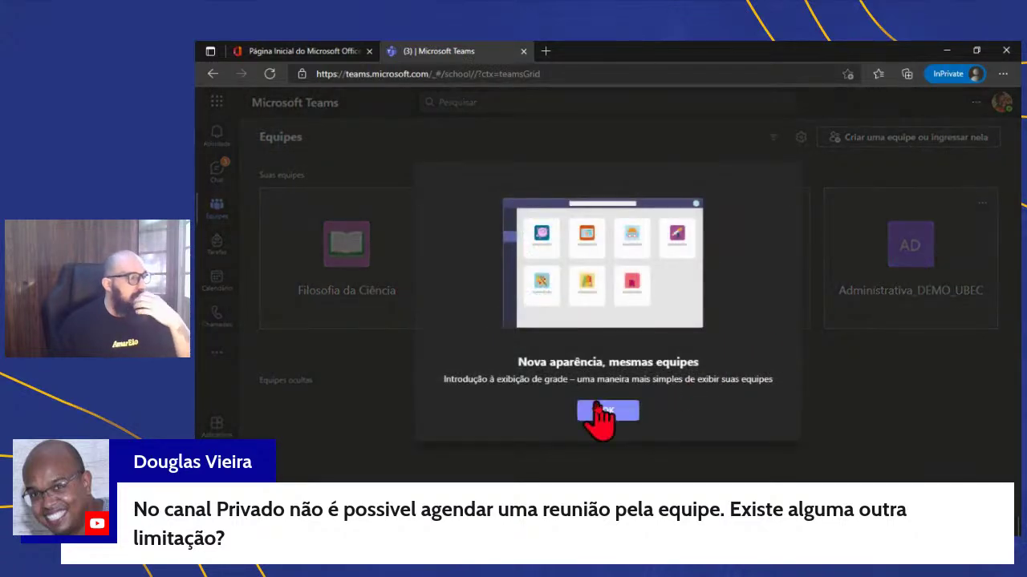
click(597, 411)
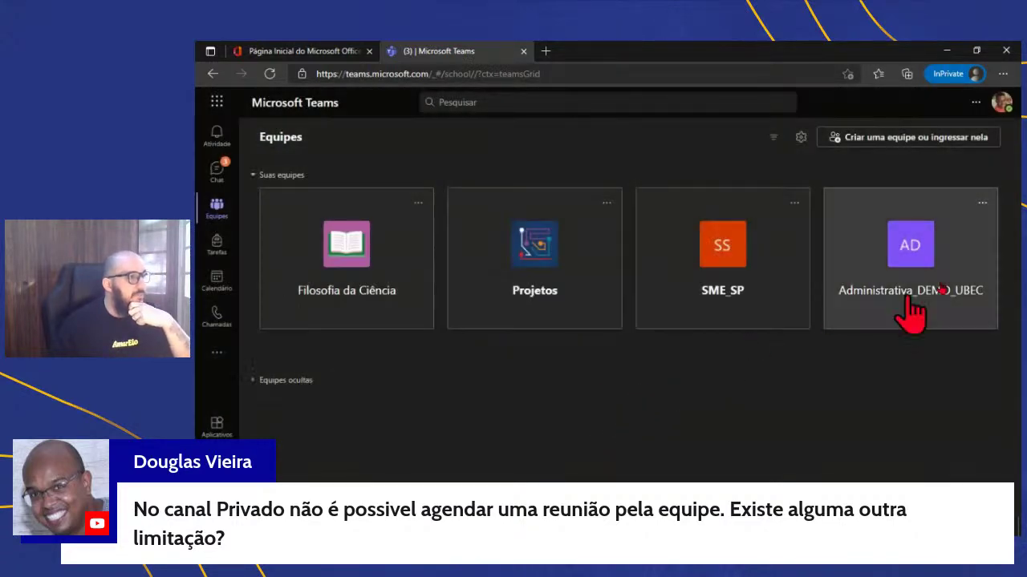
click(969, 258)
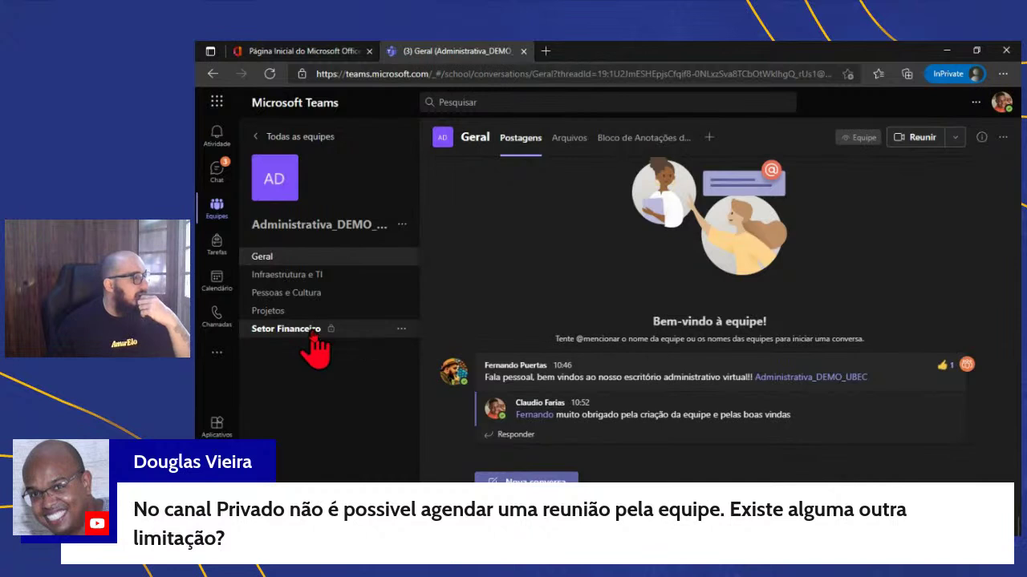
click(314, 341)
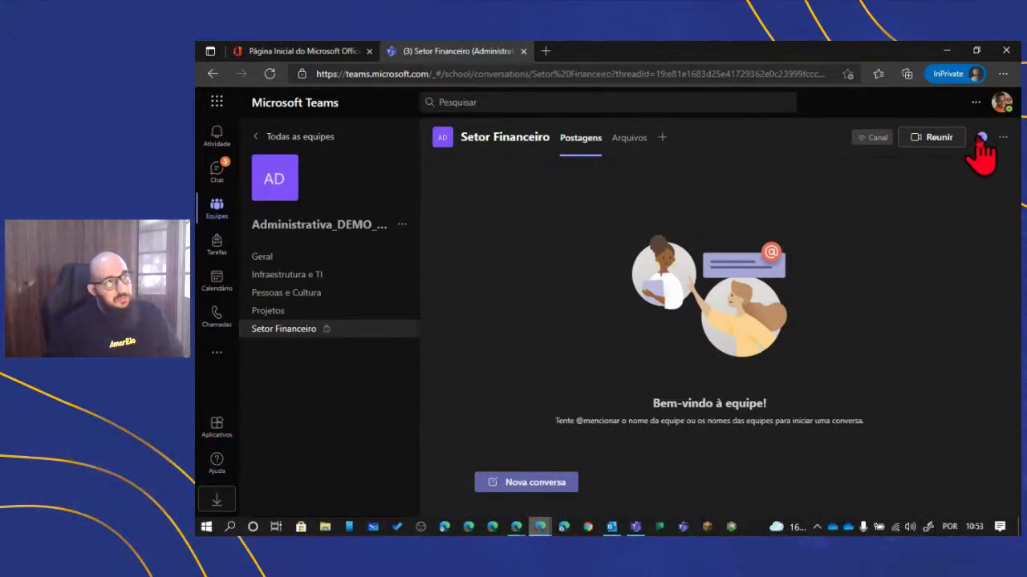
click(981, 138)
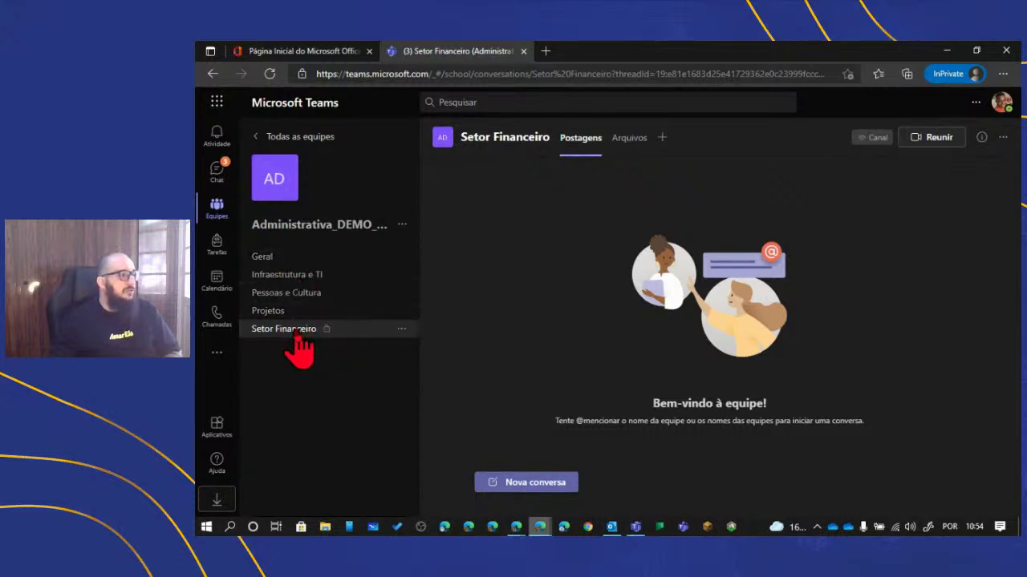
click(292, 276)
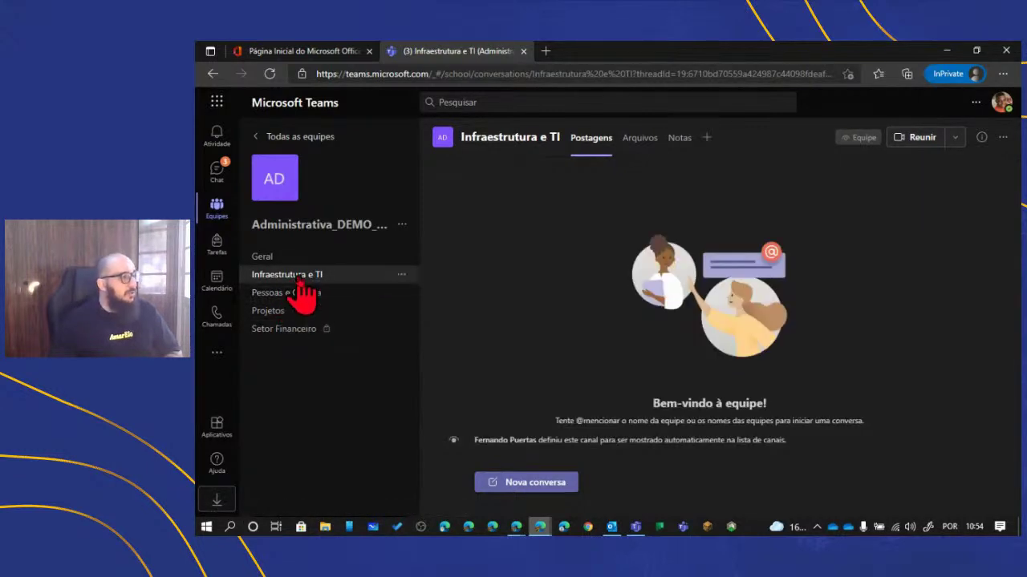
click(278, 293)
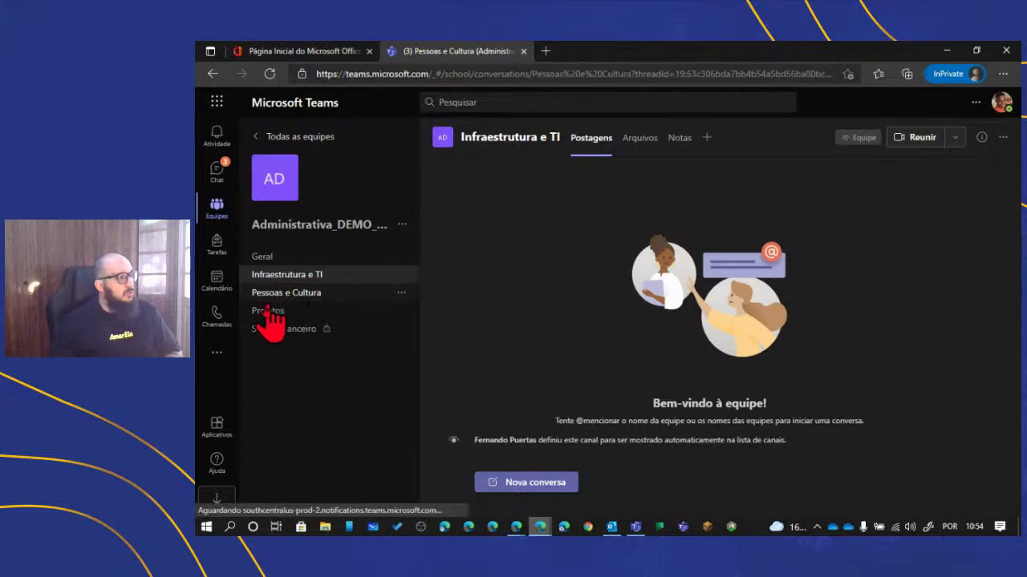
click(261, 313)
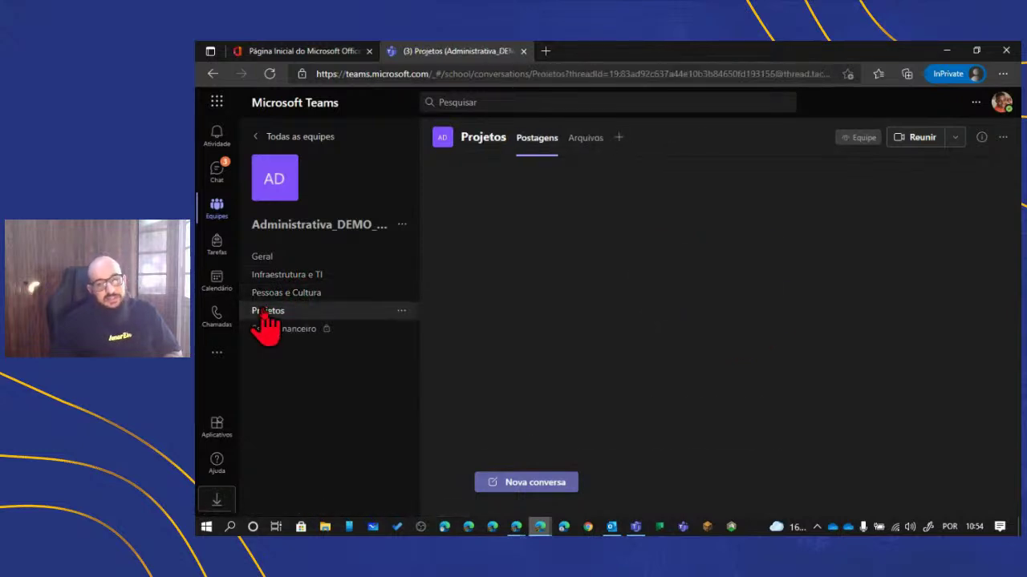
click(259, 329)
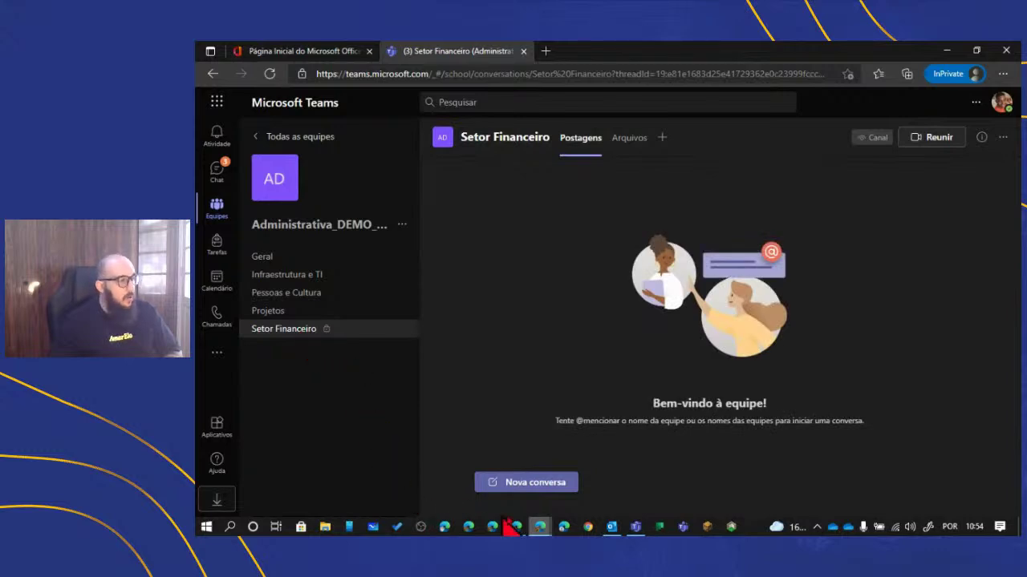
mouse_move(519, 530)
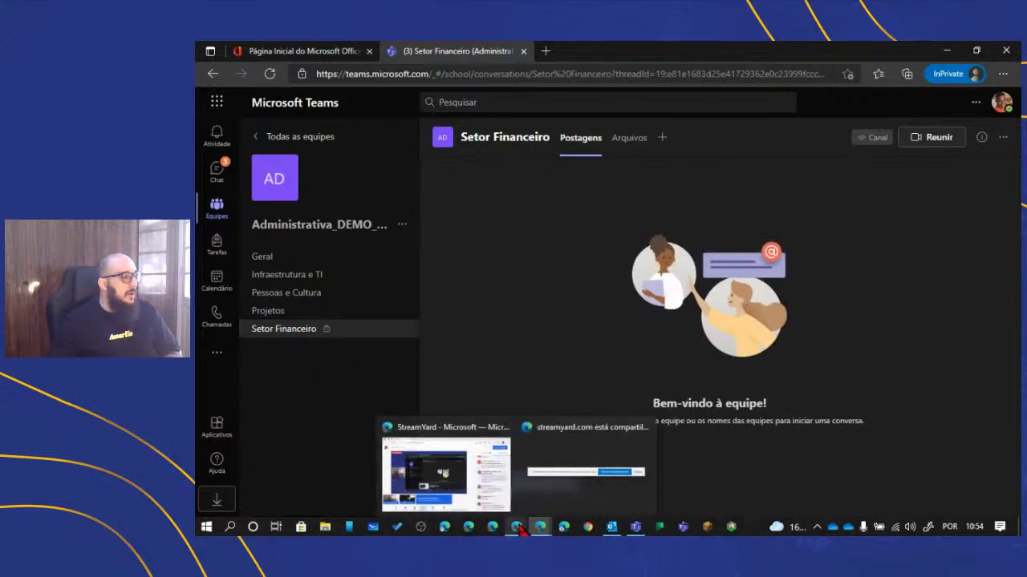
- Open an Edge InPrivate window from the taskbar and go to office.com
right_click(564, 530)
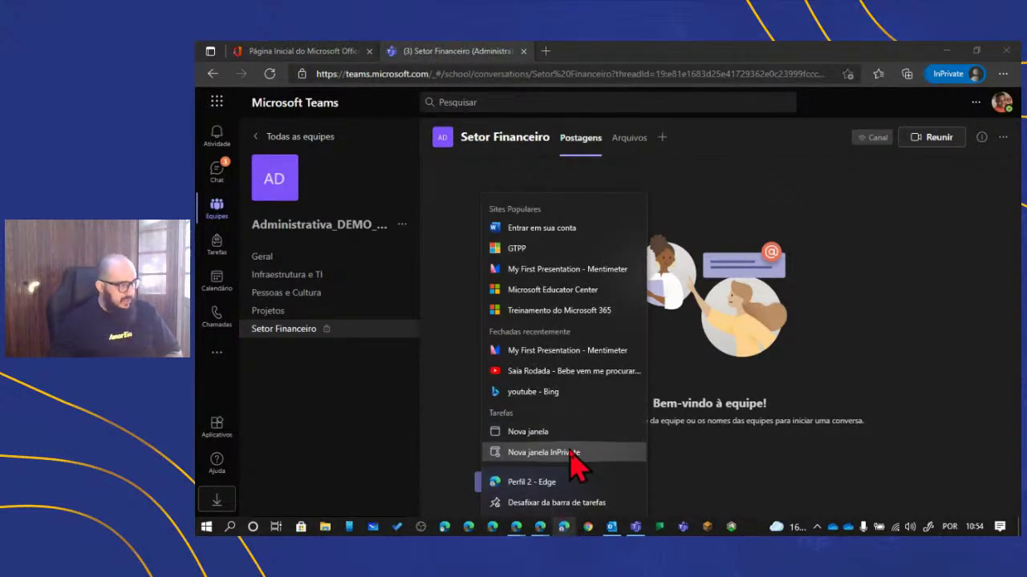
click(576, 455)
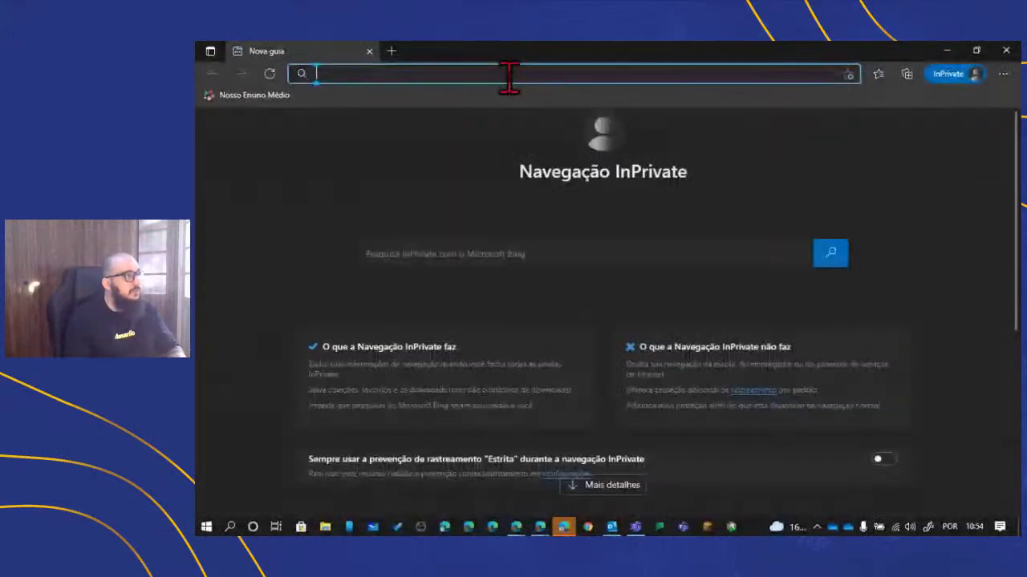
text(office.com)
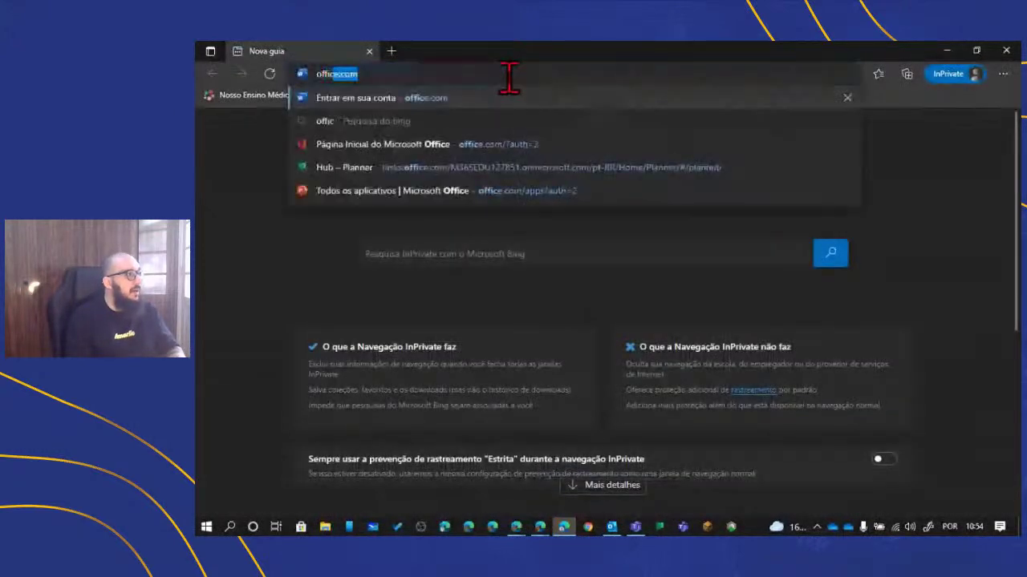
key(Return)
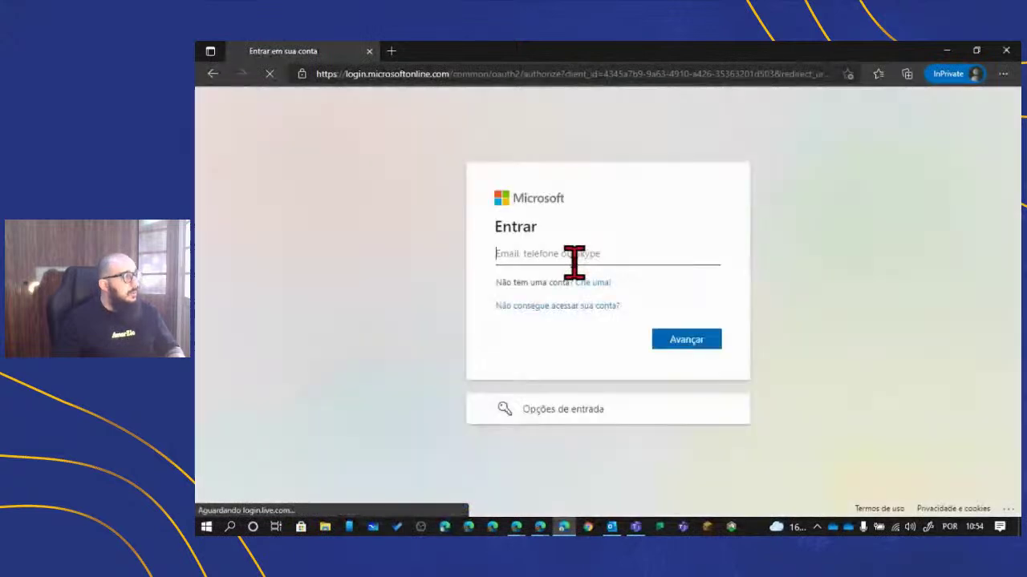
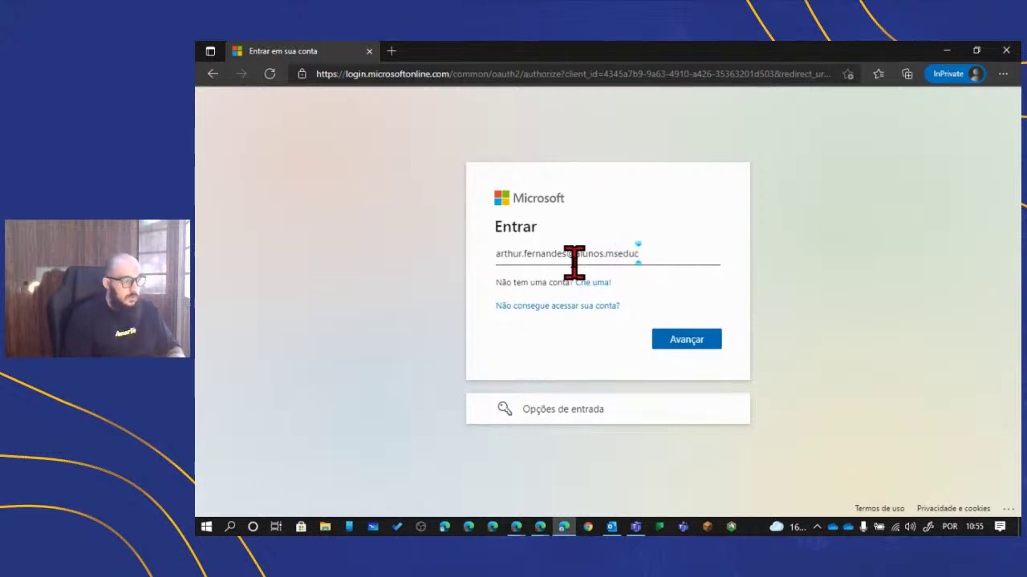
- Sign in with the second school account's e-mail and password, answering Não to staying signed in
key(Return)
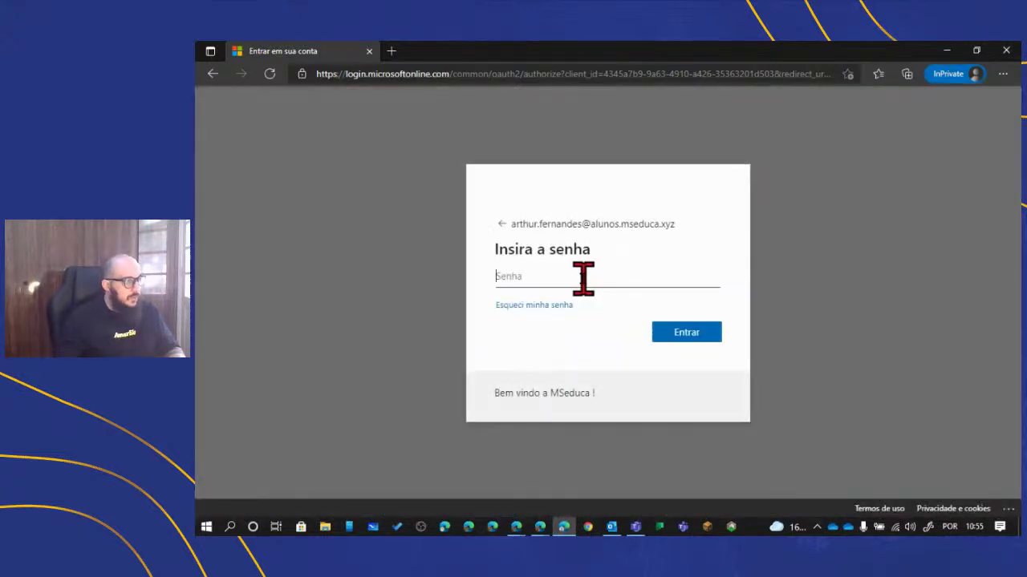
text(••)
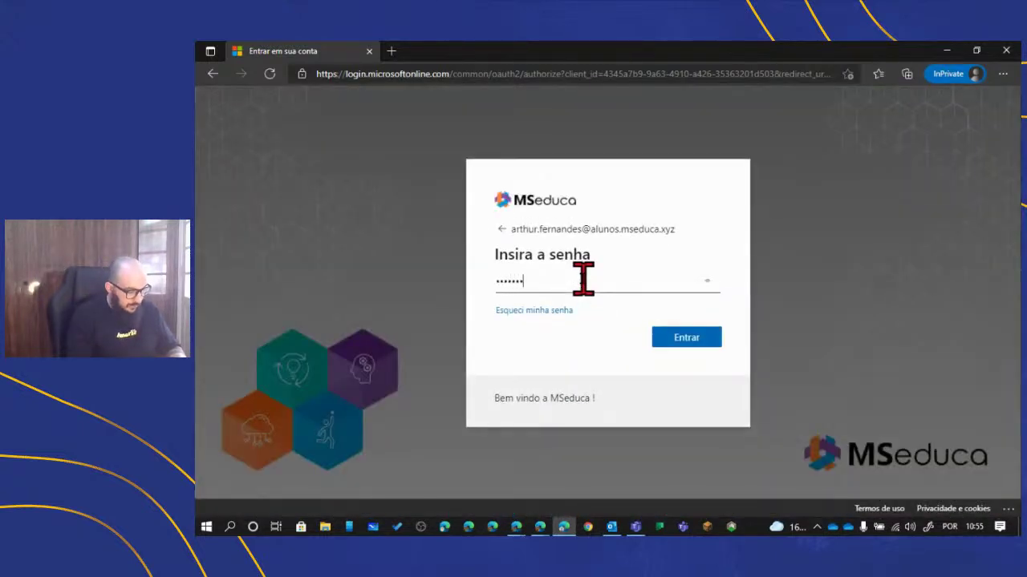
text(••••••••)
key(Return)
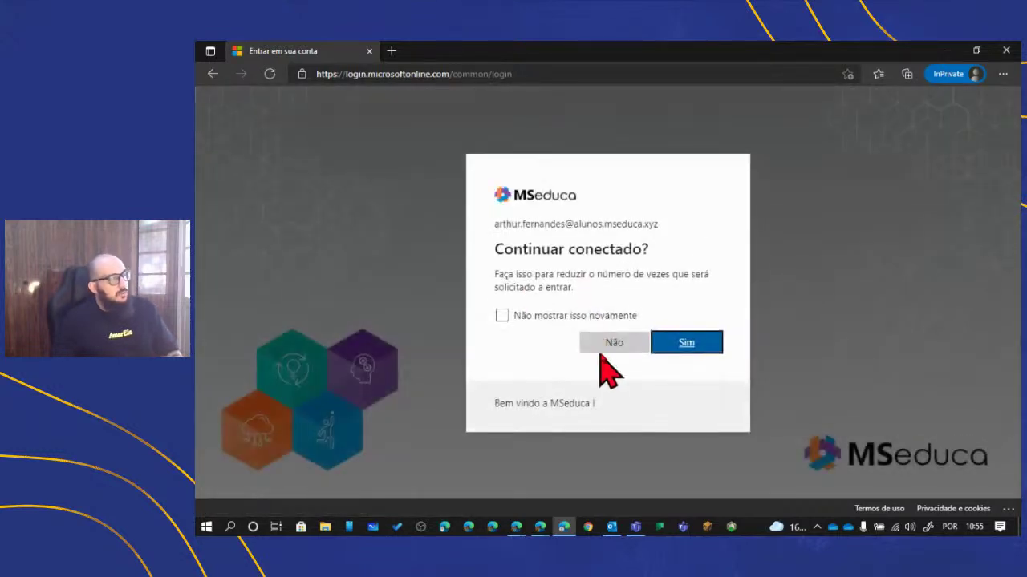
click(610, 345)
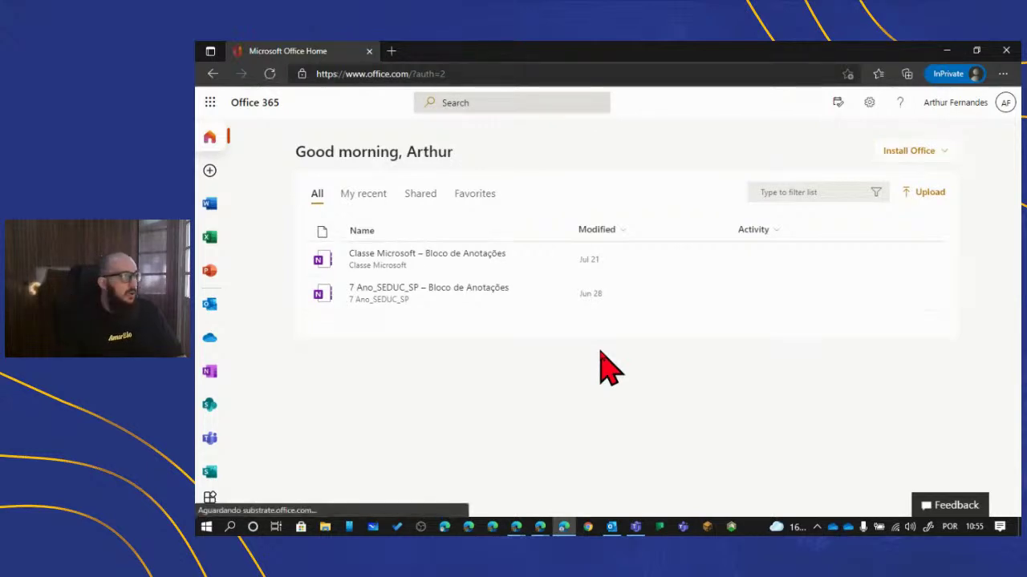
- Launch Teams from Office 365, open Administrativa_DEMO_UBEC, and dismiss the notifications banner with Ignorar
click(208, 439)
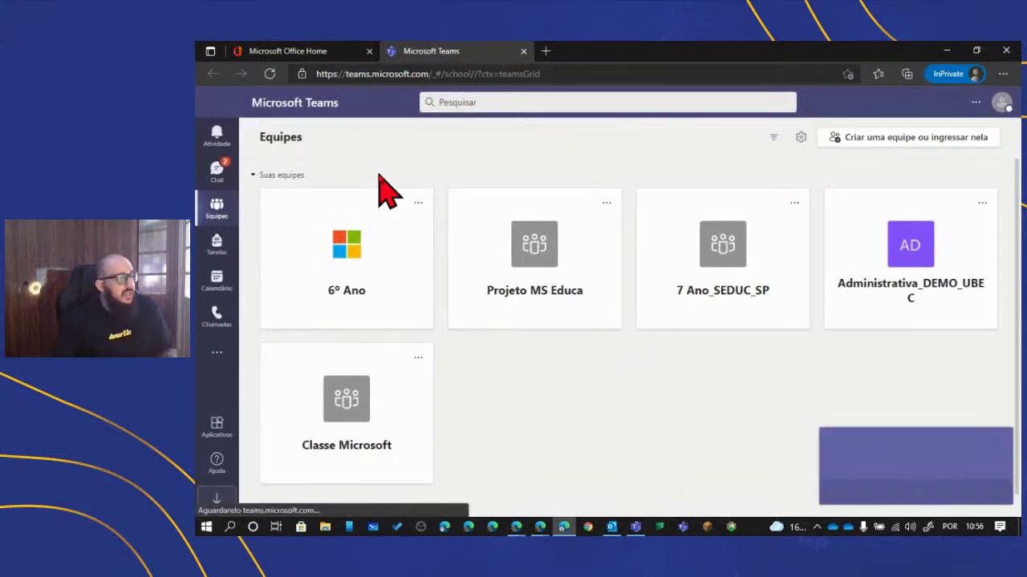
click(901, 275)
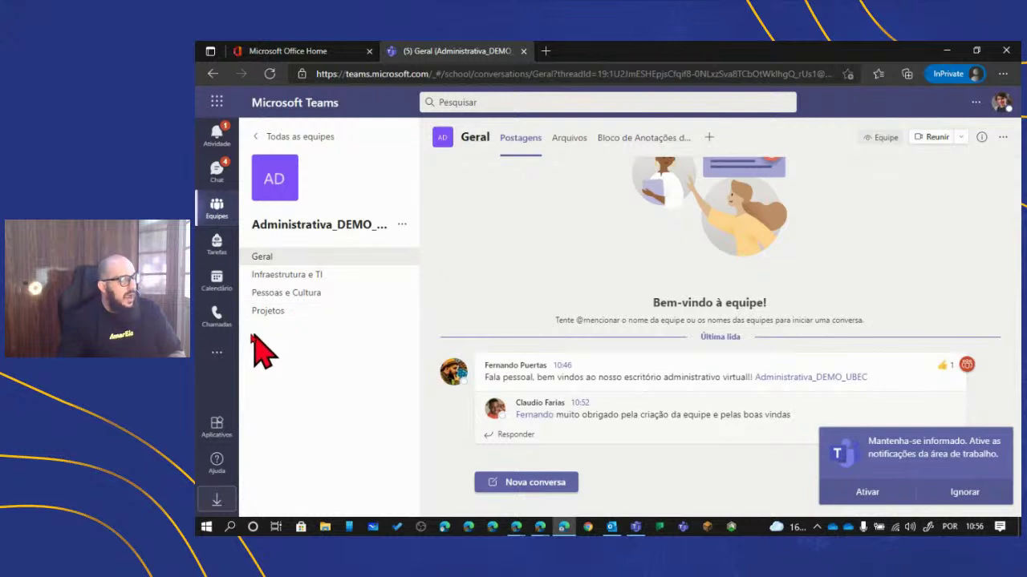
click(962, 492)
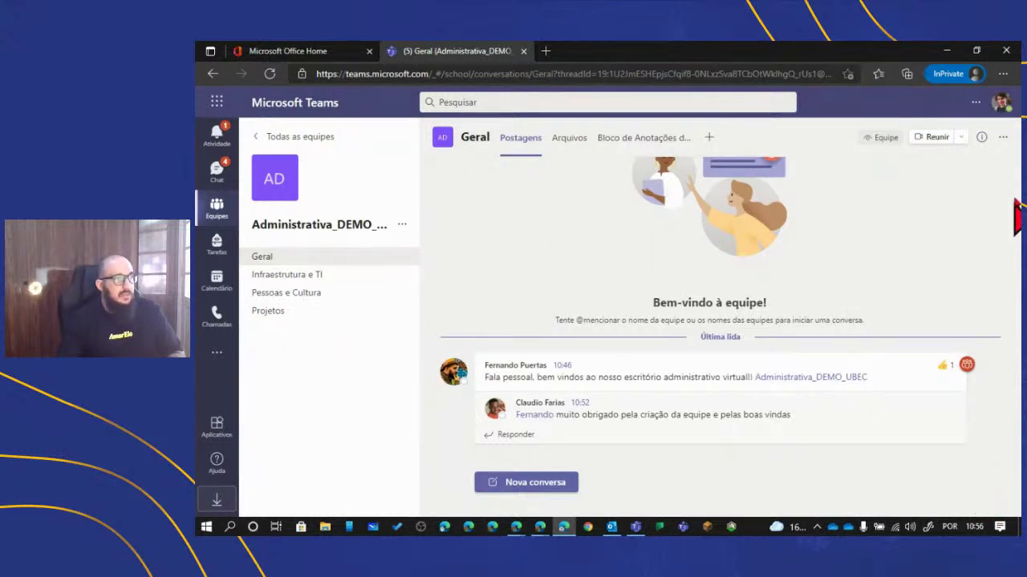
- Pick the Escuro theme in Teams settings and close the settings dialog
click(973, 103)
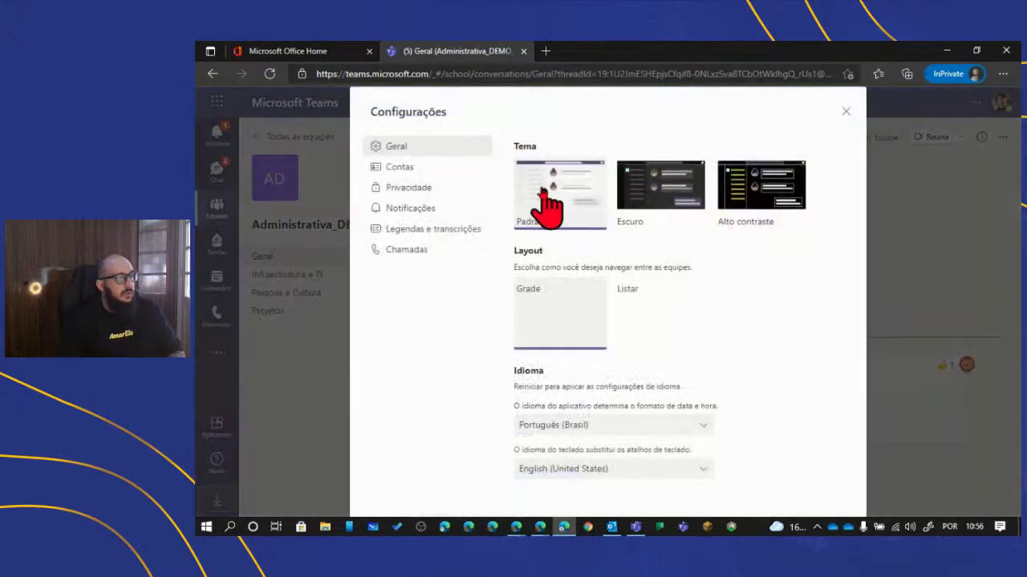
click(647, 183)
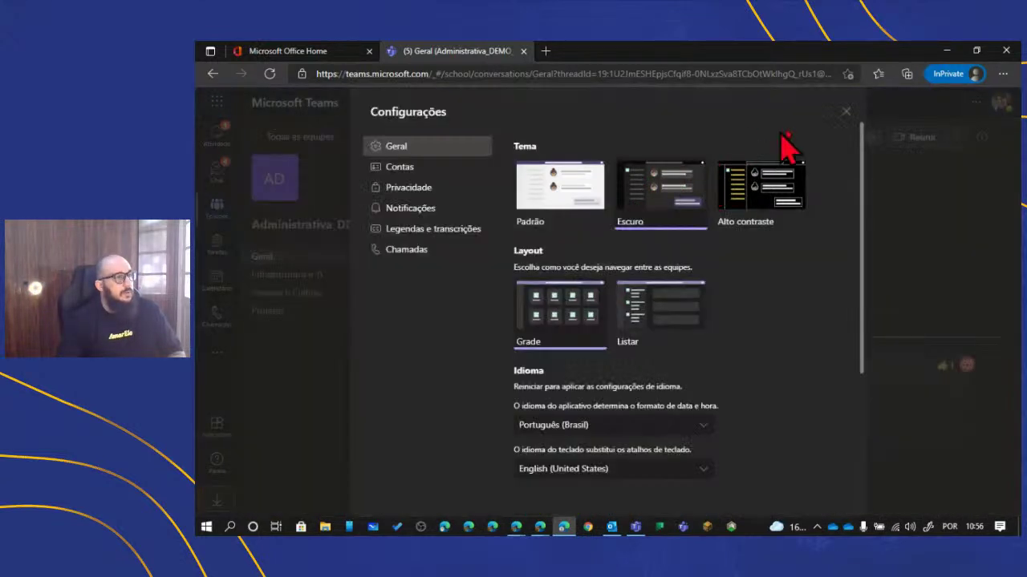
click(842, 113)
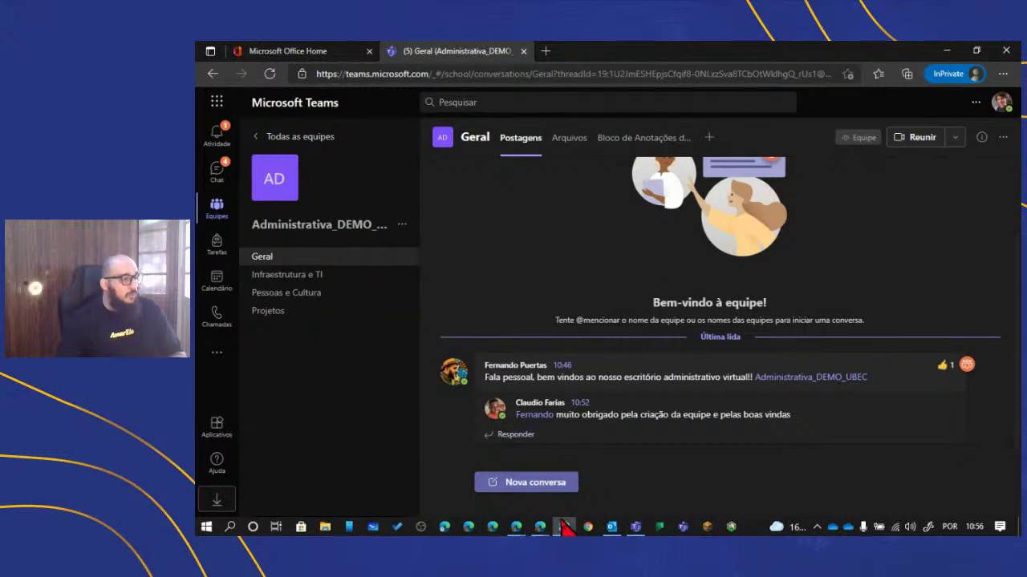
- Bring the original account's Teams browser window forward and open Administrativa_DEMO_UBEC
mouse_move(539, 529)
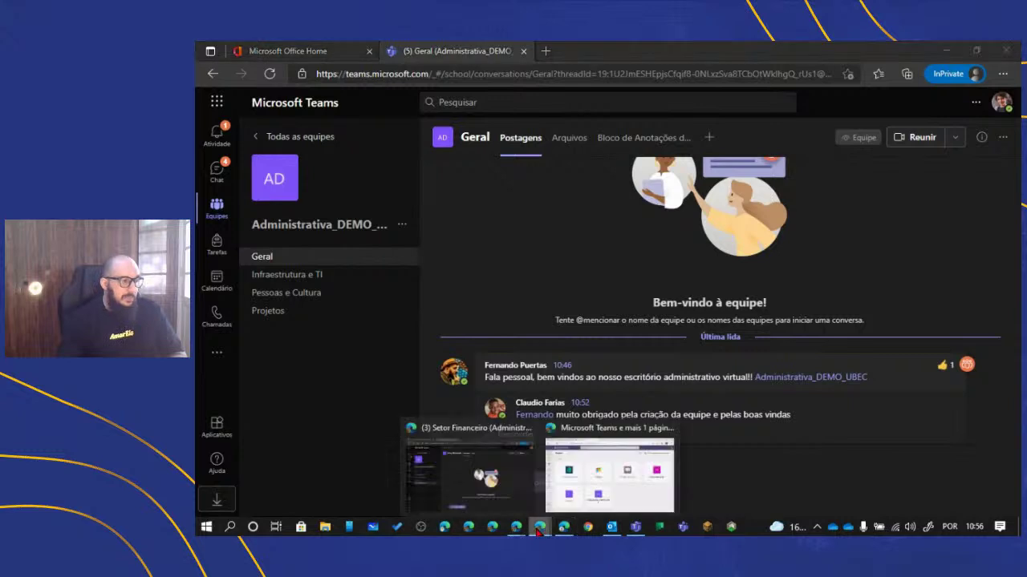
click(593, 462)
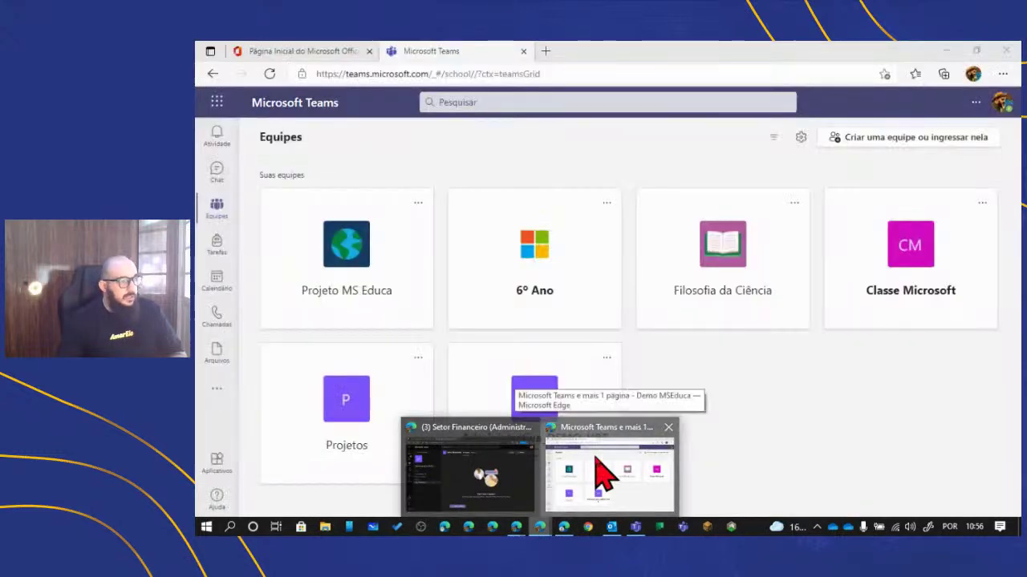
click(601, 474)
click(547, 401)
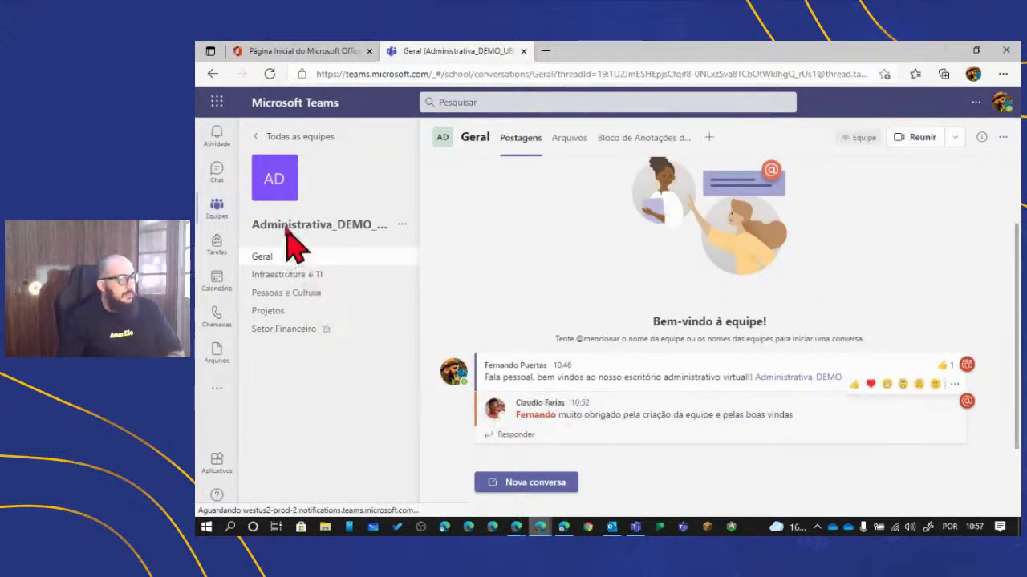
- In the Teams desktop app, check Atividade, return to Equipes, and thumbs-up the thank-you reply
click(635, 526)
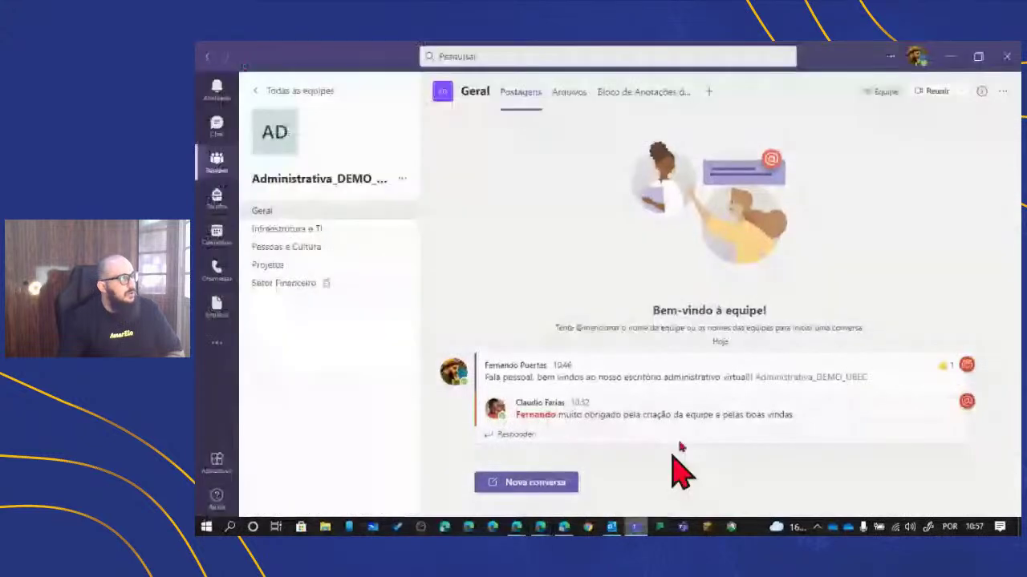
click(215, 95)
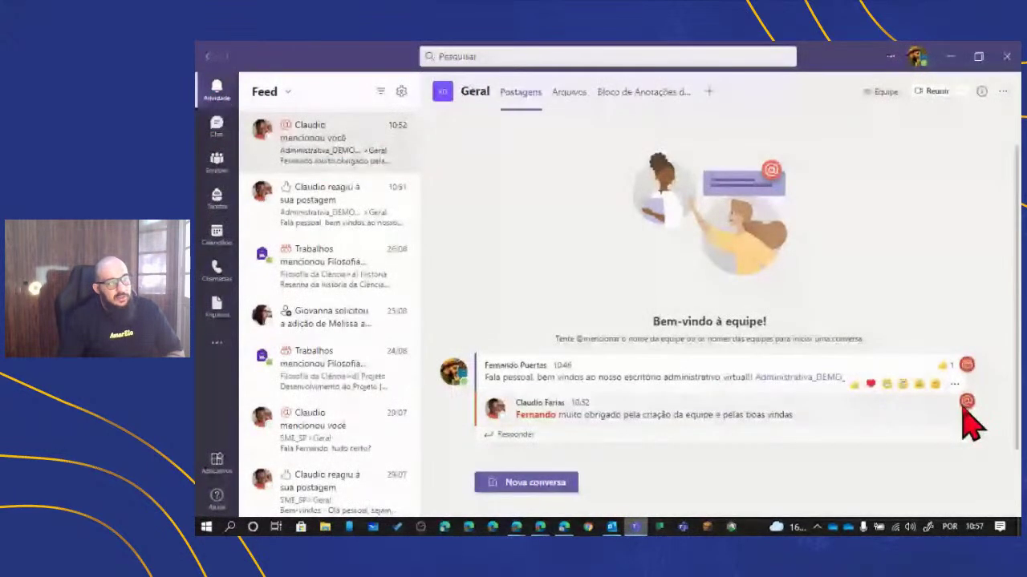
click(216, 165)
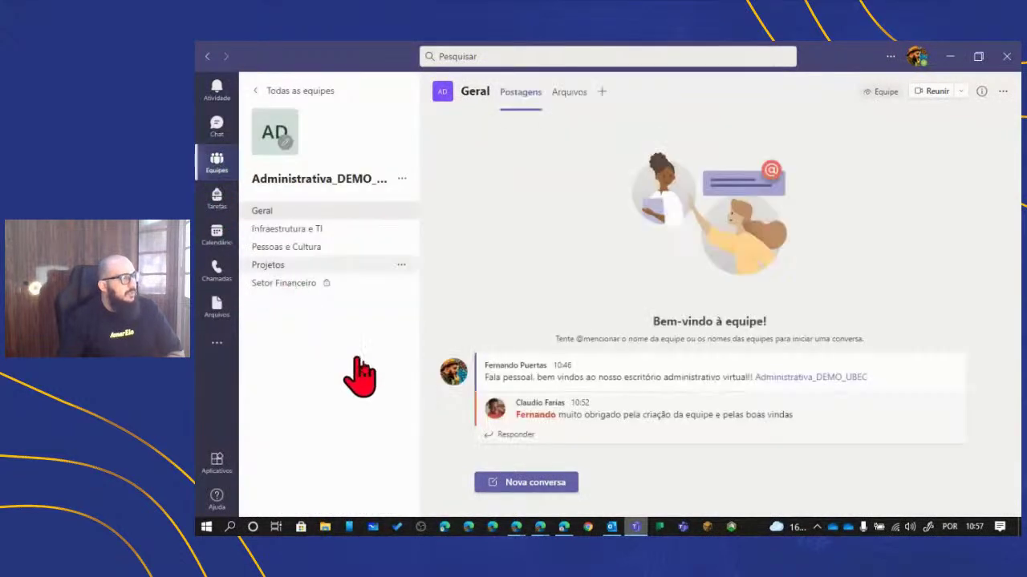
mouse_move(882, 424)
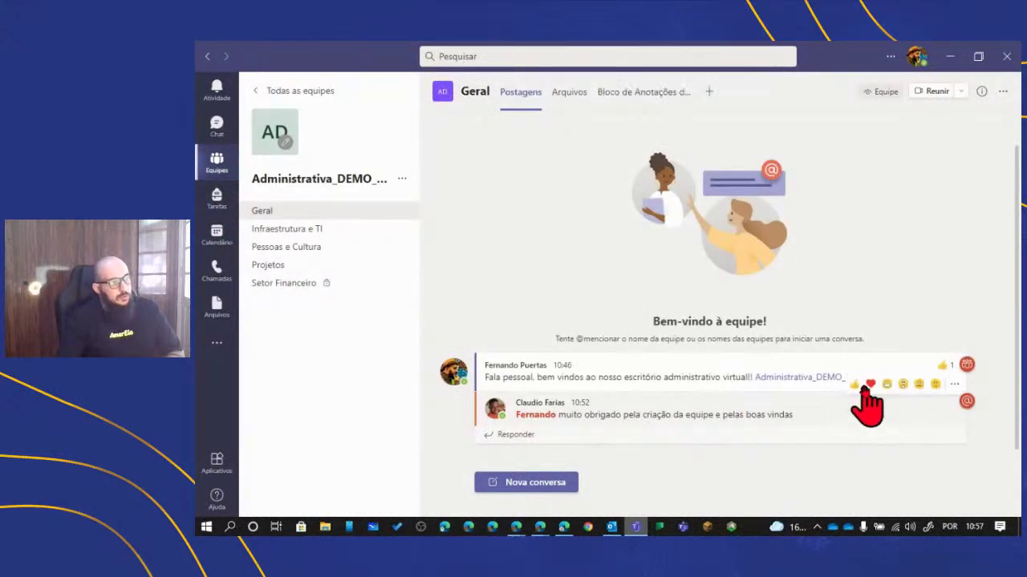
click(854, 385)
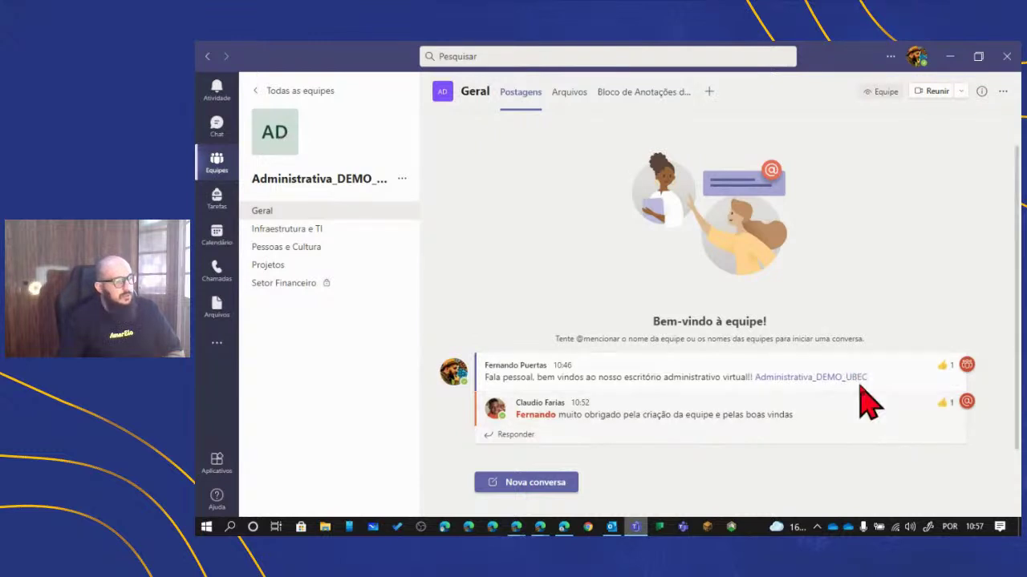
- Open a new Geral post in the full formatting editor and set its type to Anúncio
click(536, 483)
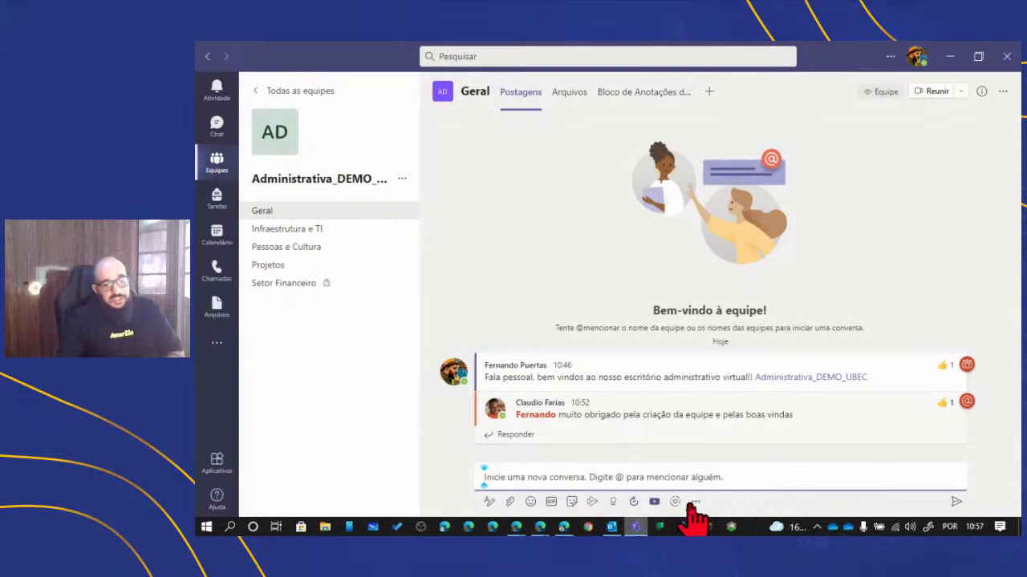
click(490, 502)
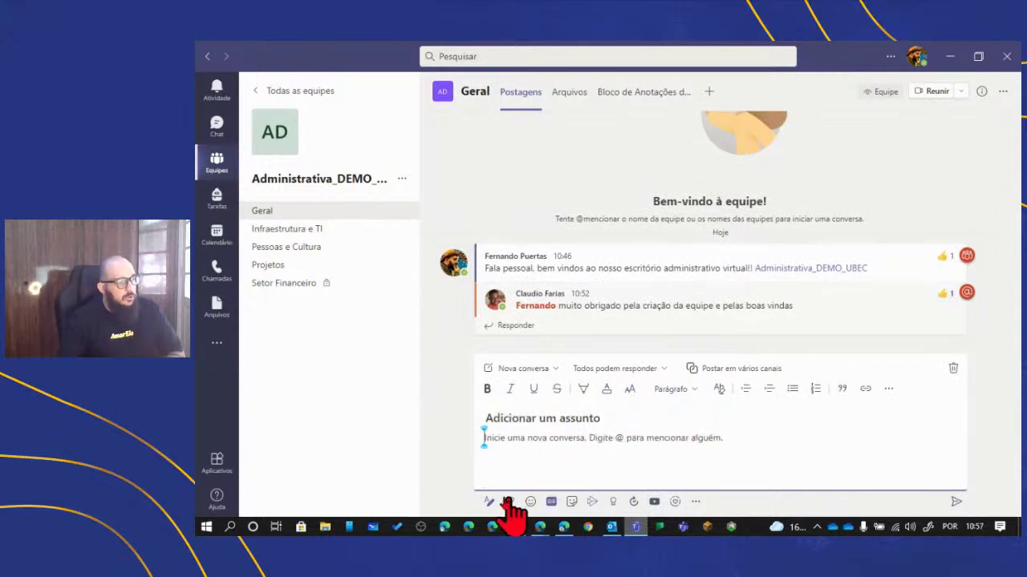
click(547, 418)
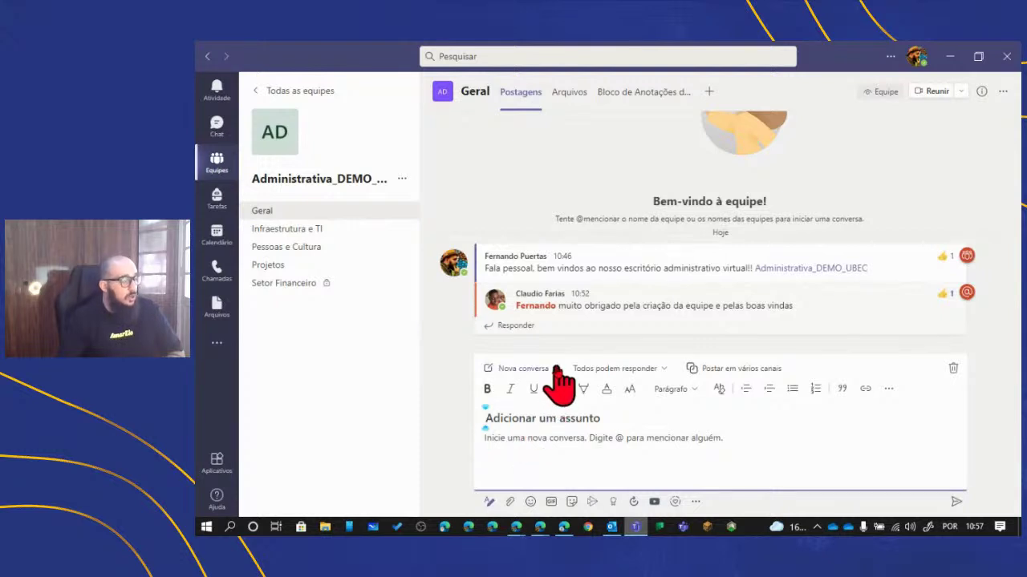
click(556, 368)
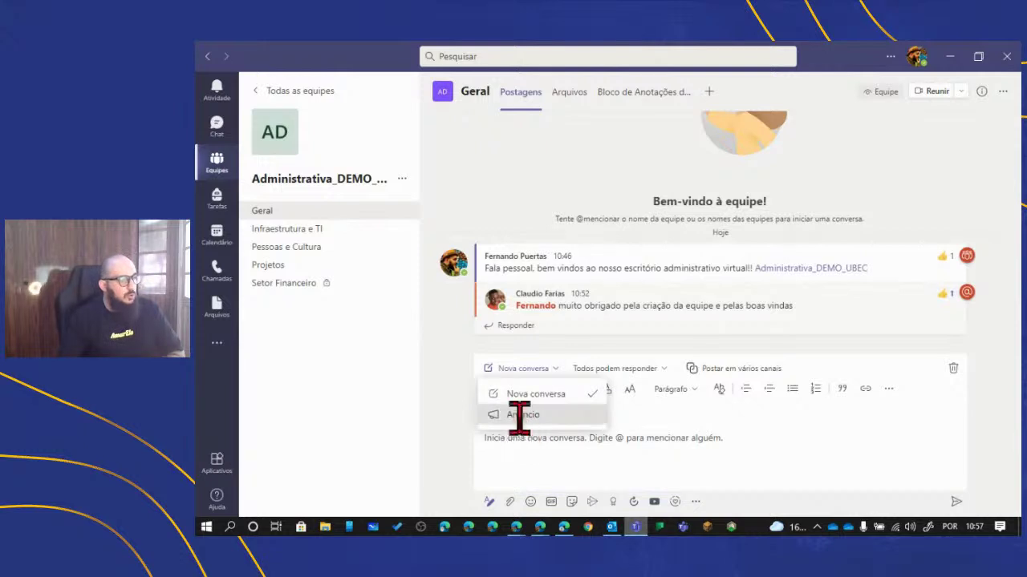
click(520, 416)
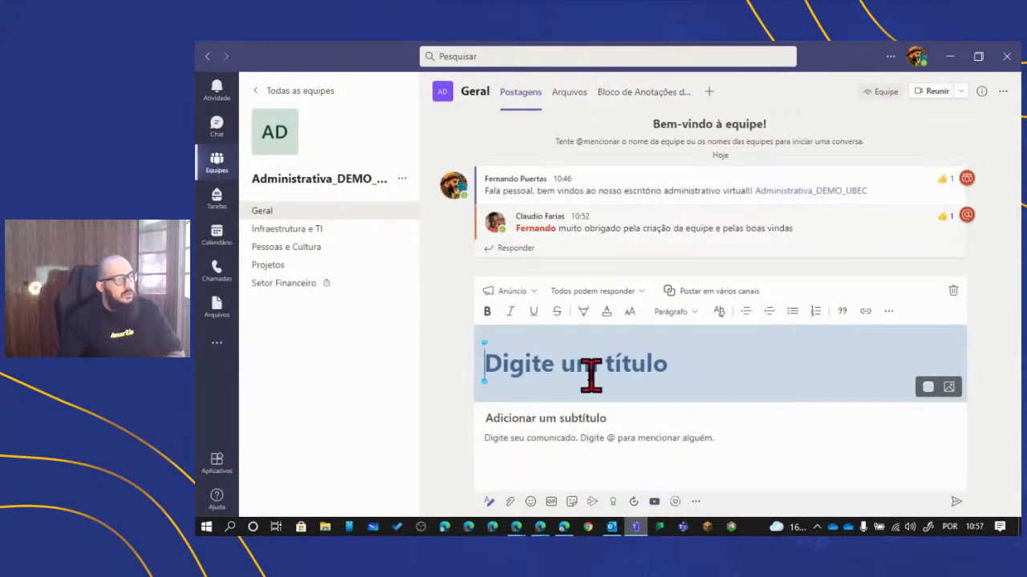
- Title the announcement 'Entrega de Relatórios', add subtitle 'data de entrega 02/09', and begin the body
text(Entrega de)
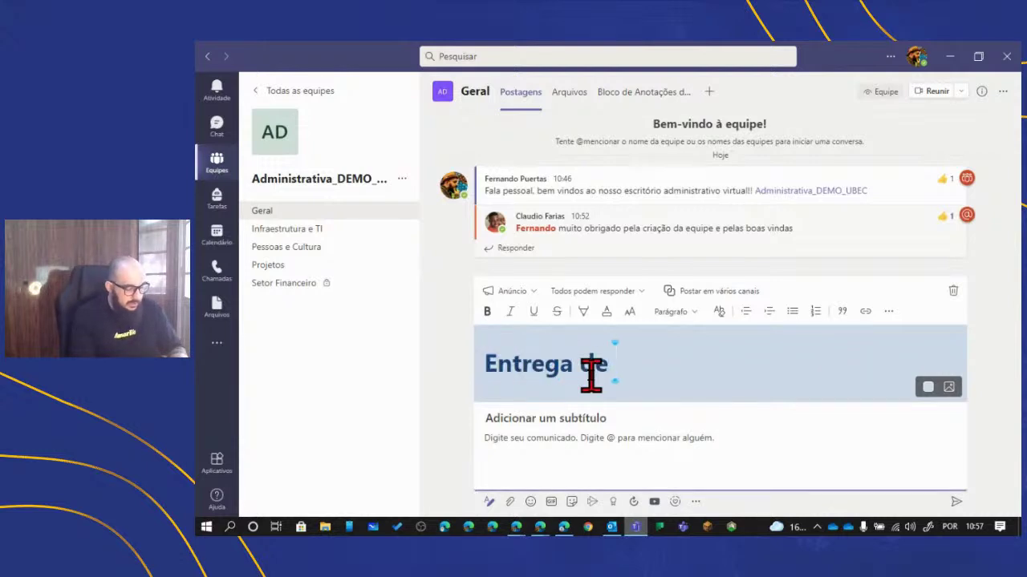
text( Relatórios)
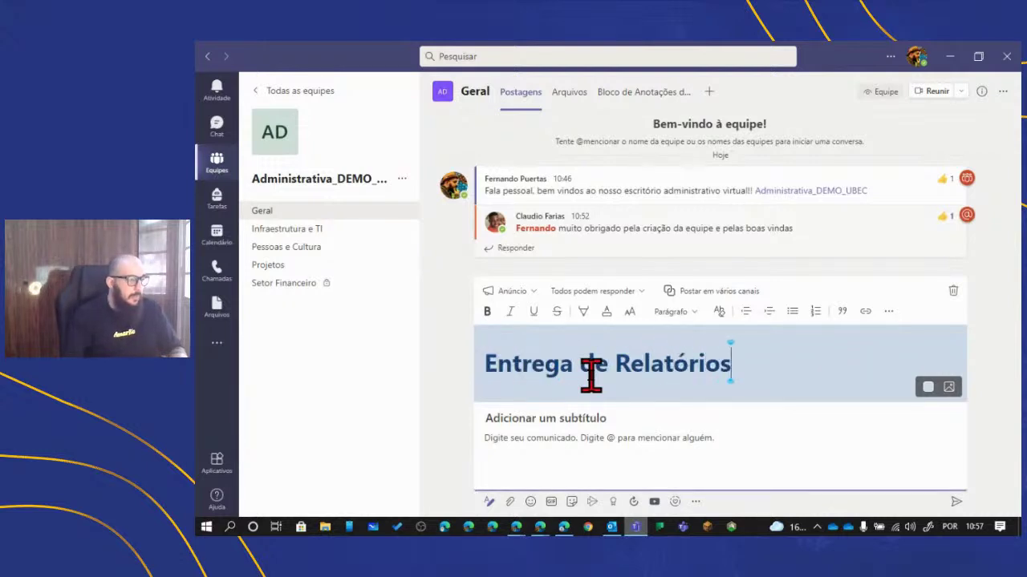
click(591, 418)
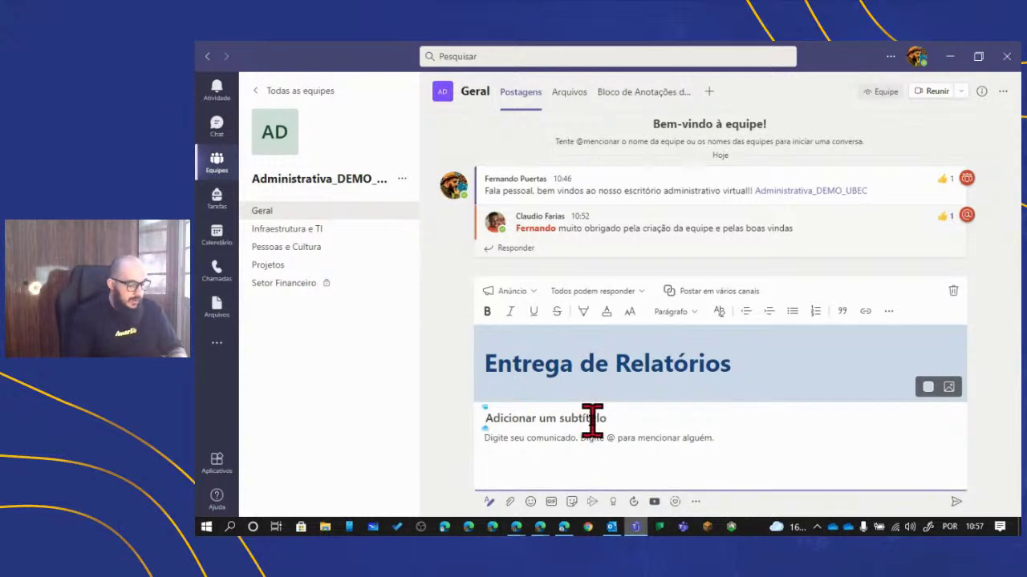
text(Relató)
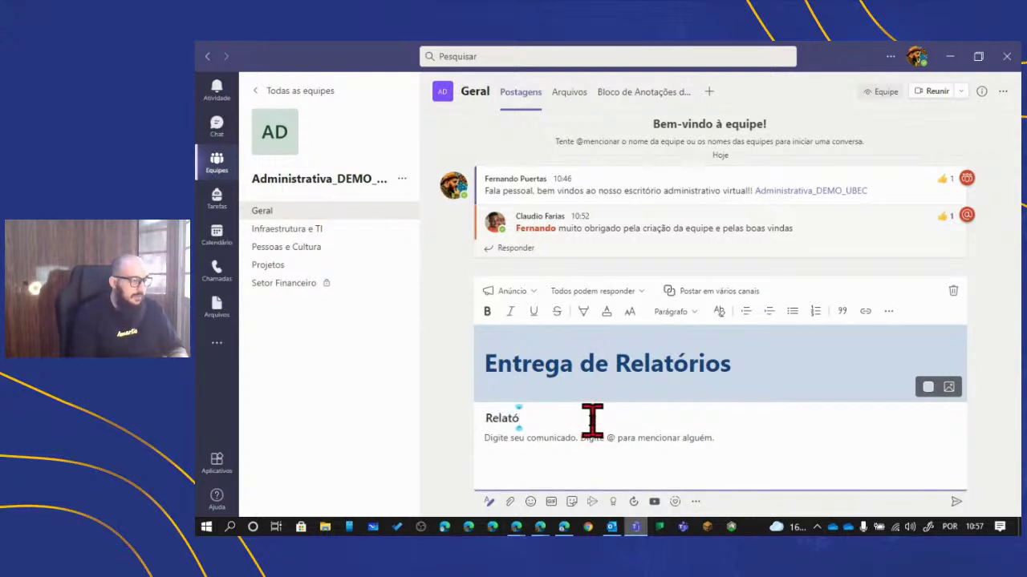
key(BackSpace)
key(BackSpace)
key(BackSpace)
text(d)
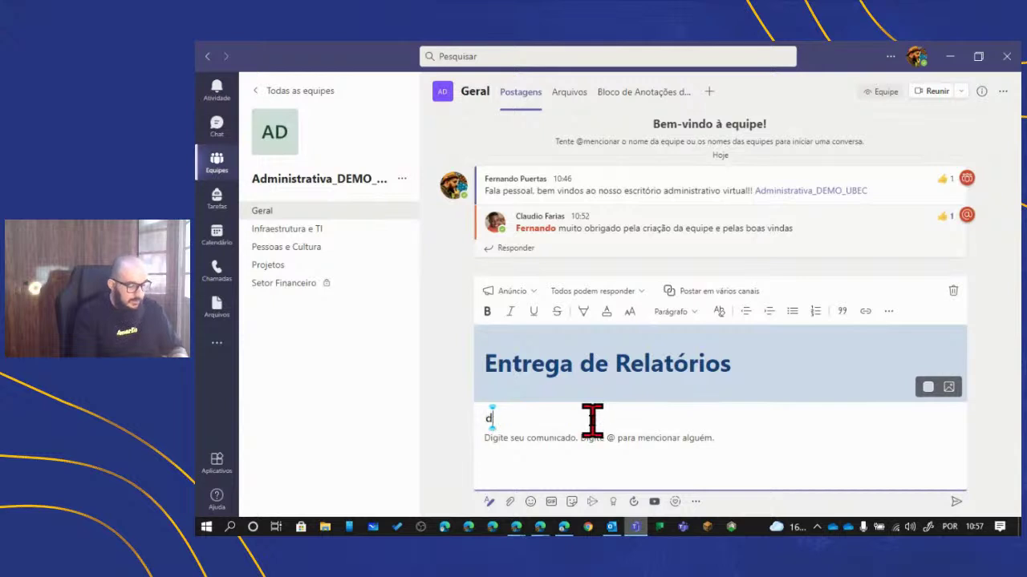
text(ata de entrega)
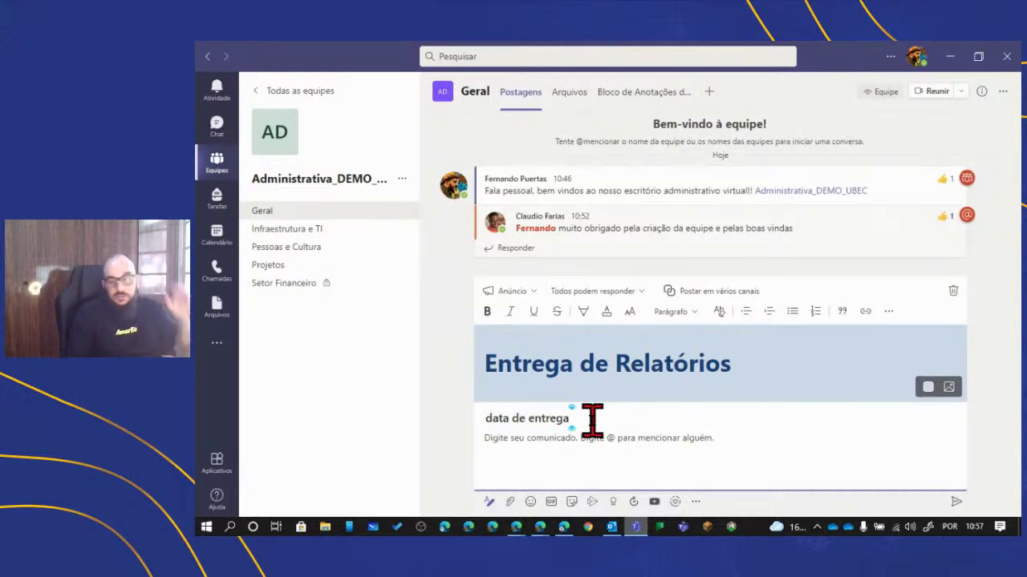
text( 02/)
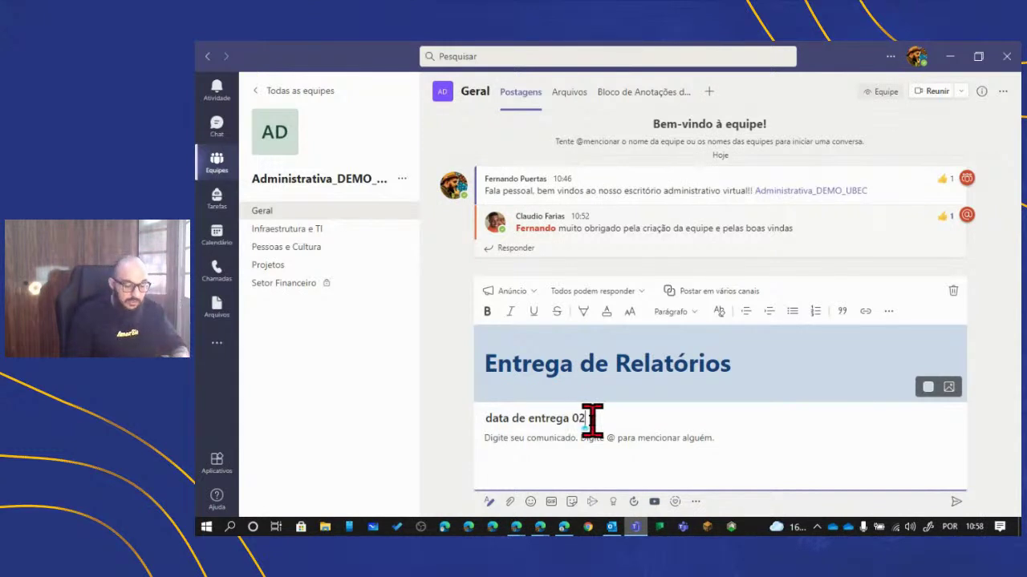
text(07)
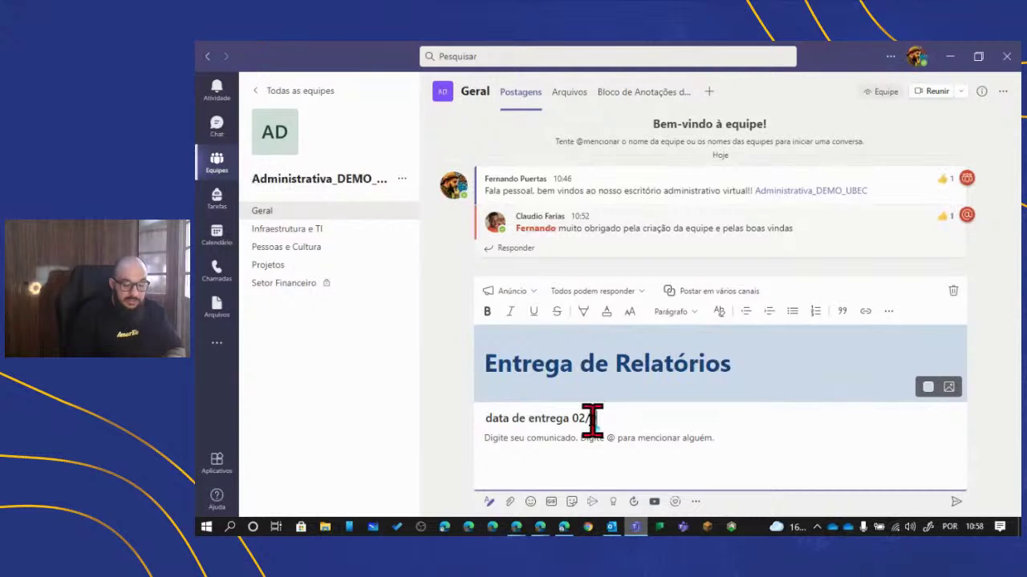
click(574, 437)
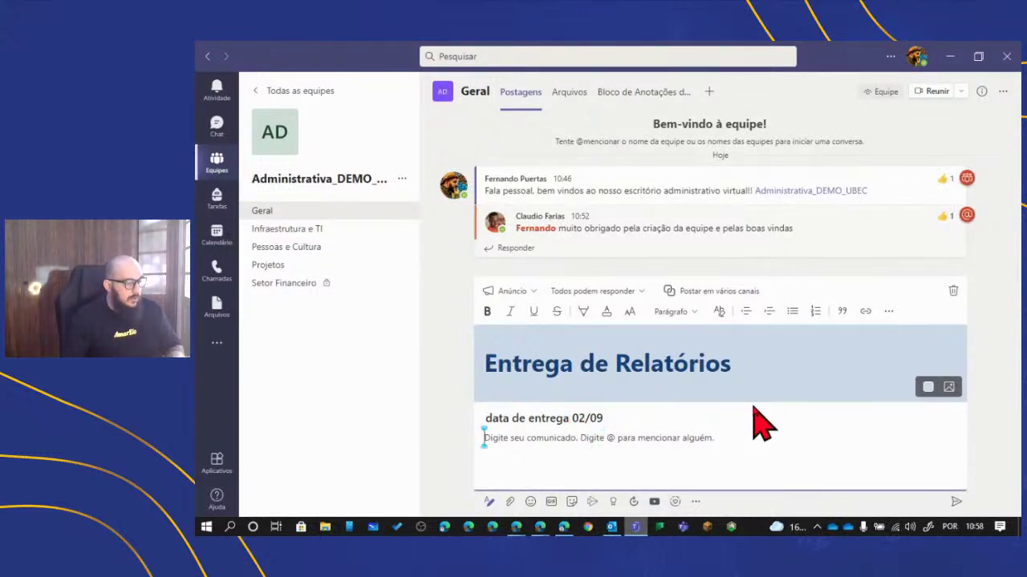
text(Re)
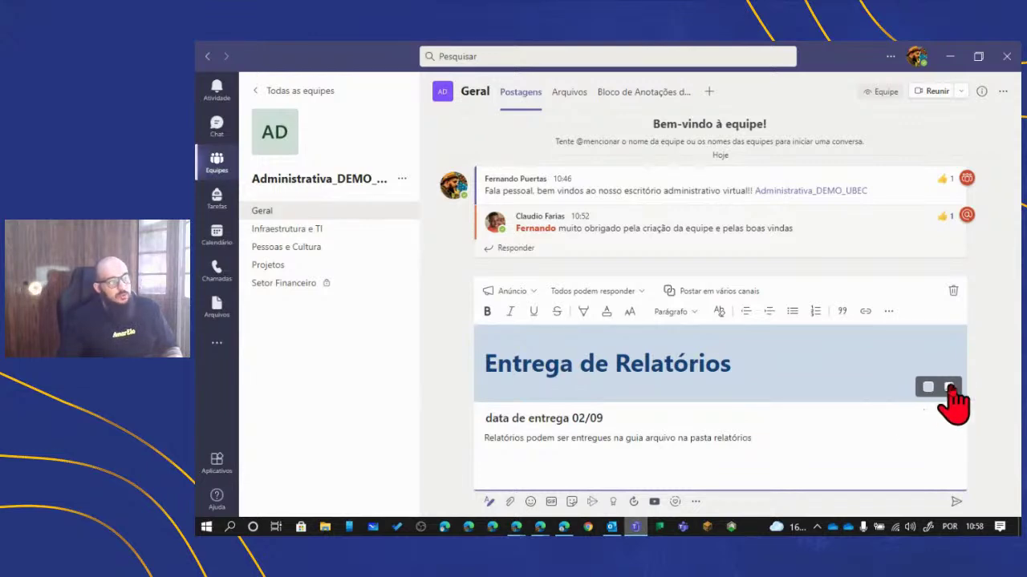
- Choose the teal megaphone illustration as the announcement's banner background and confirm with Concluído
click(948, 388)
click(937, 414)
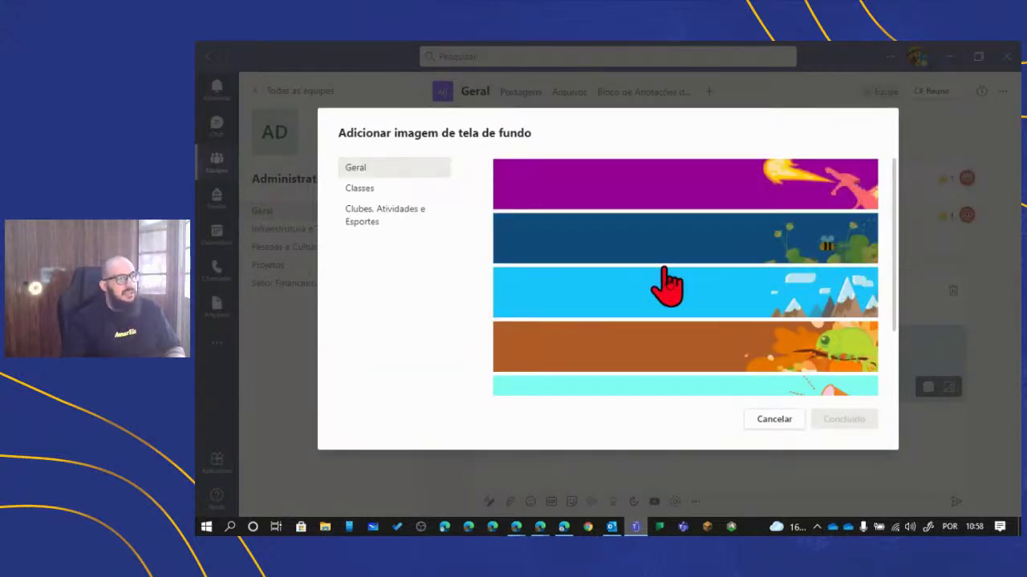
scroll(667, 284, down, 3)
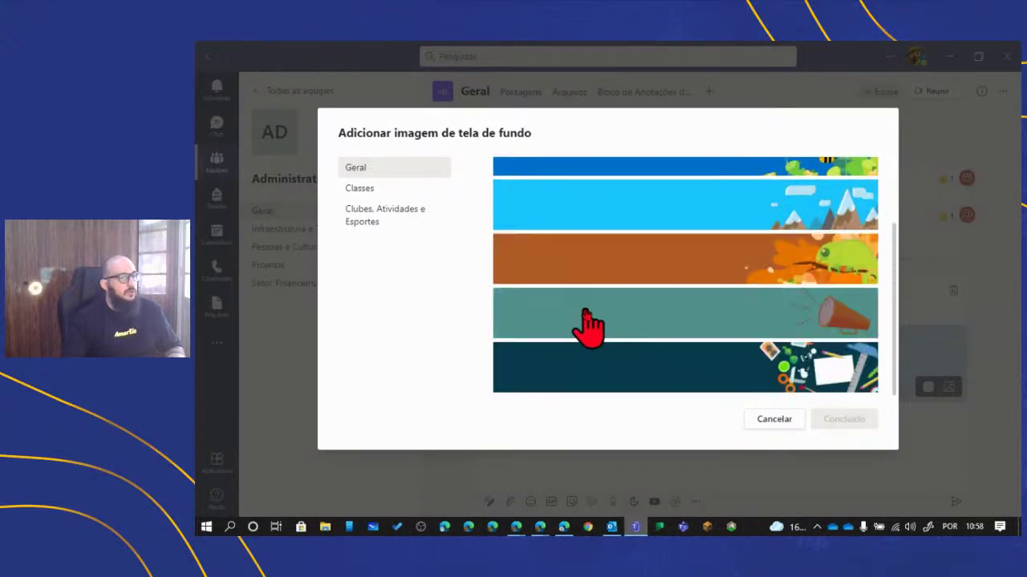
click(594, 315)
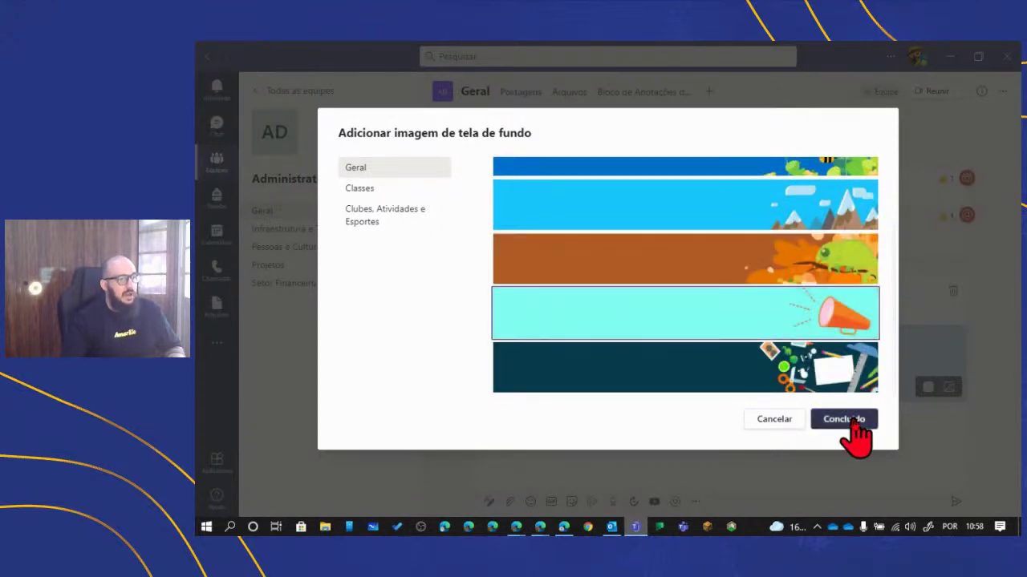
click(850, 421)
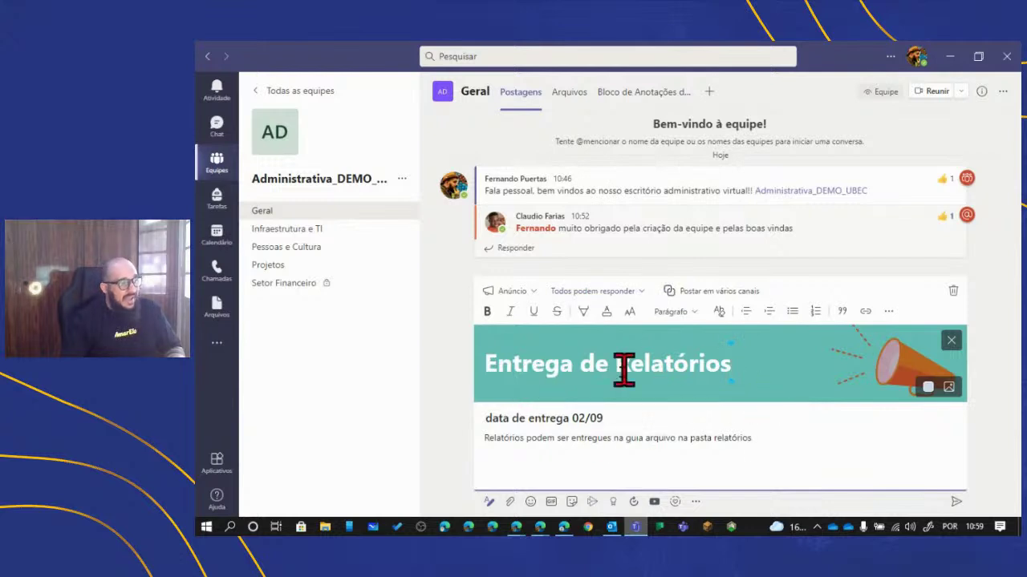
- Add Administrativa_DEMO_UBEC's Projetos channel as a second destination and post the announcement
click(677, 292)
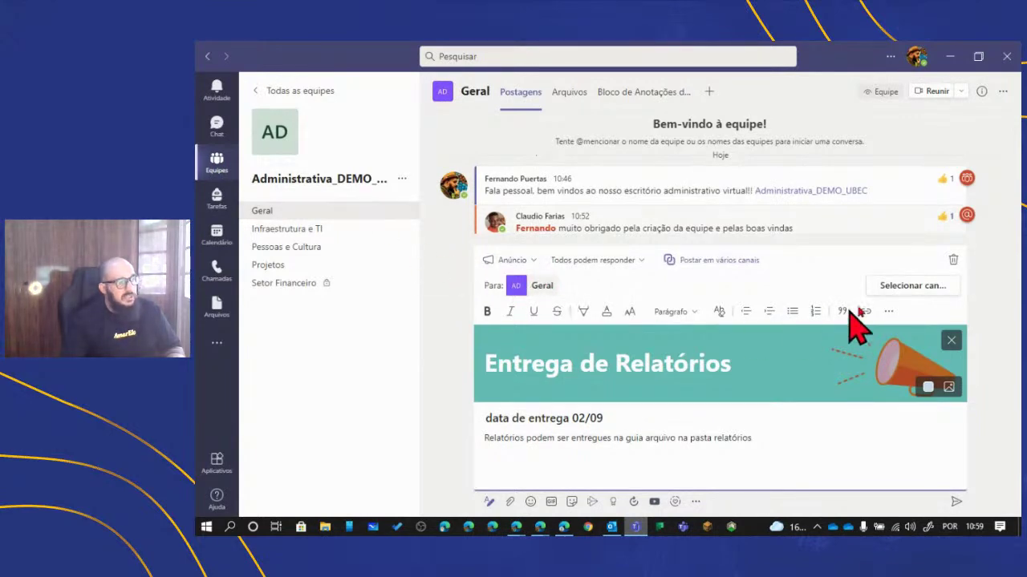
click(916, 297)
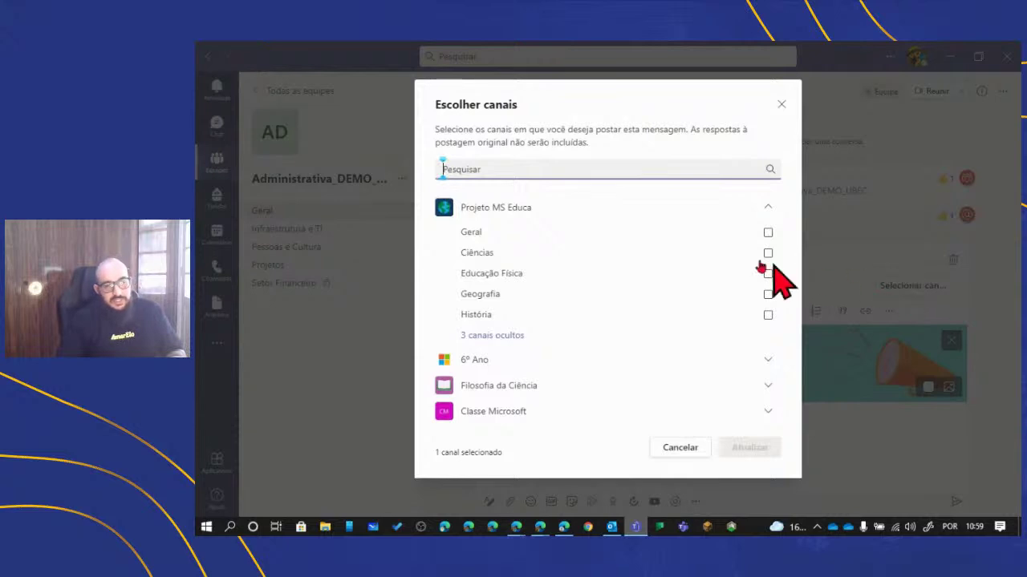
scroll(640, 255, down, 3)
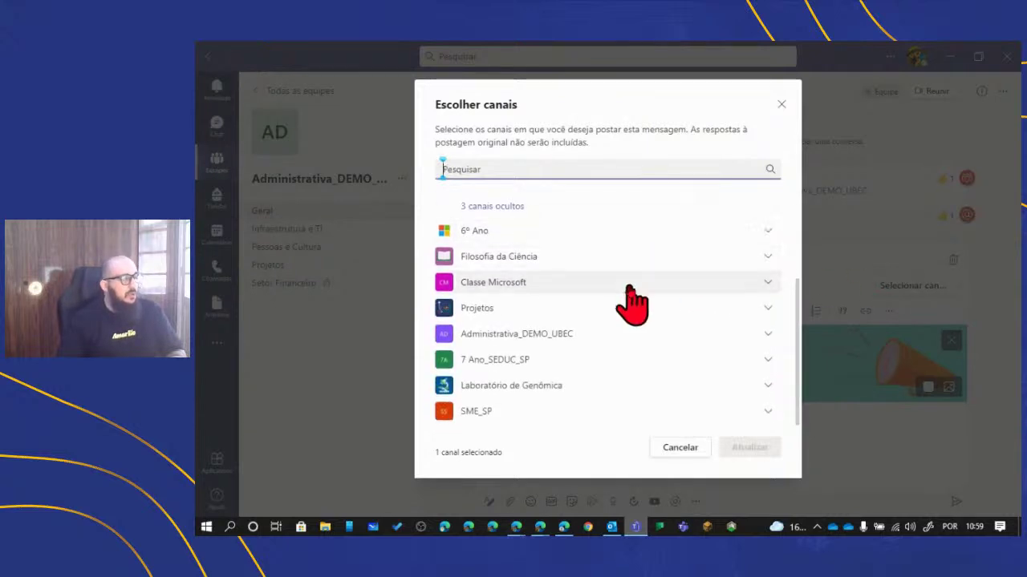
scroll(543, 397, up, 2)
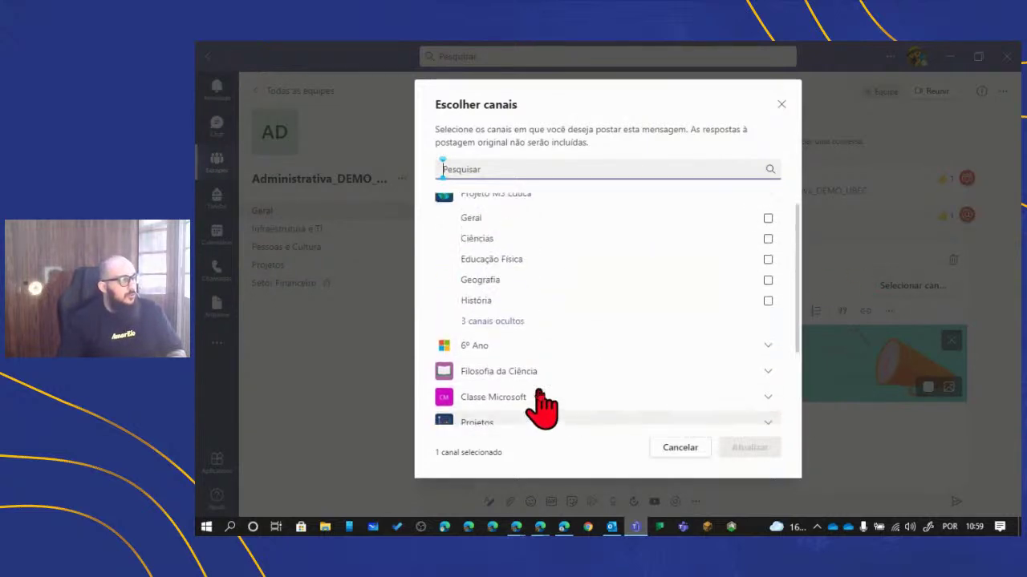
scroll(543, 393, down, 2)
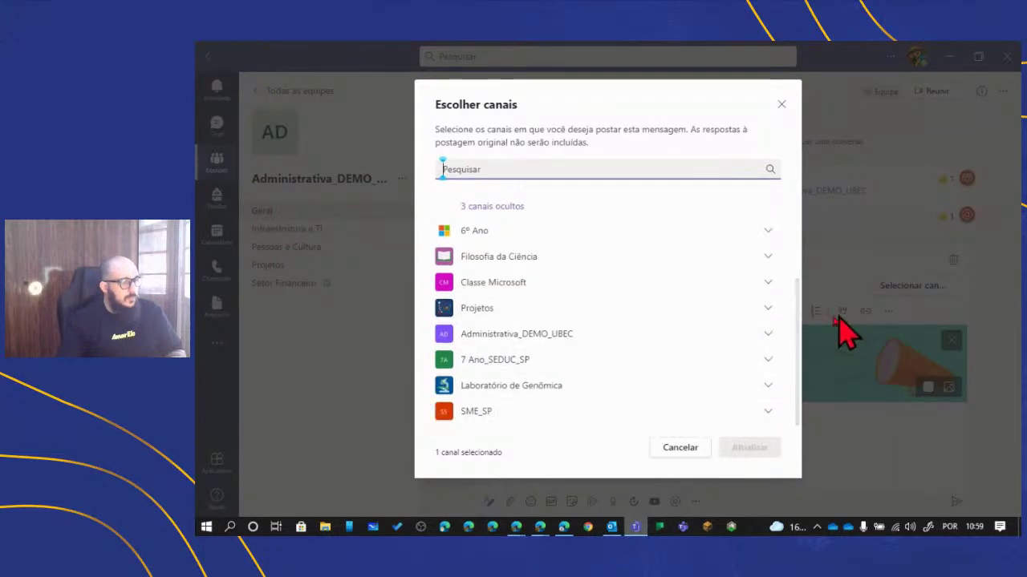
click(768, 334)
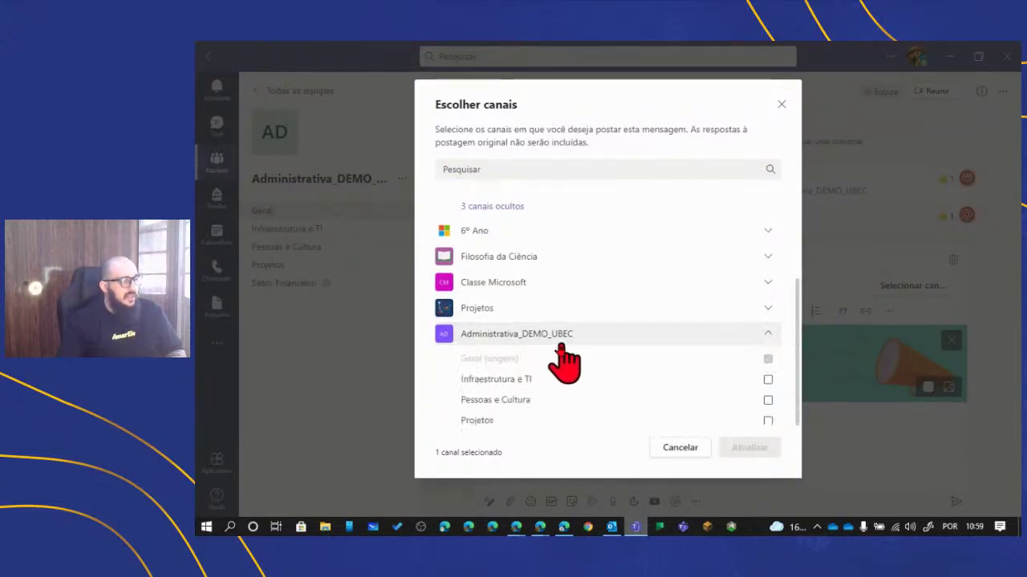
scroll(562, 360, down, 2)
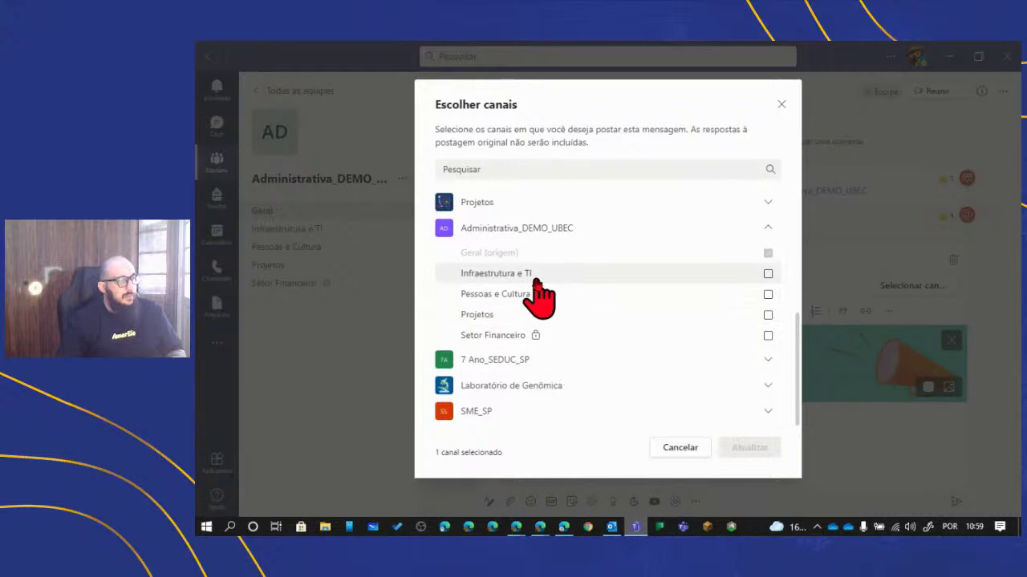
click(768, 314)
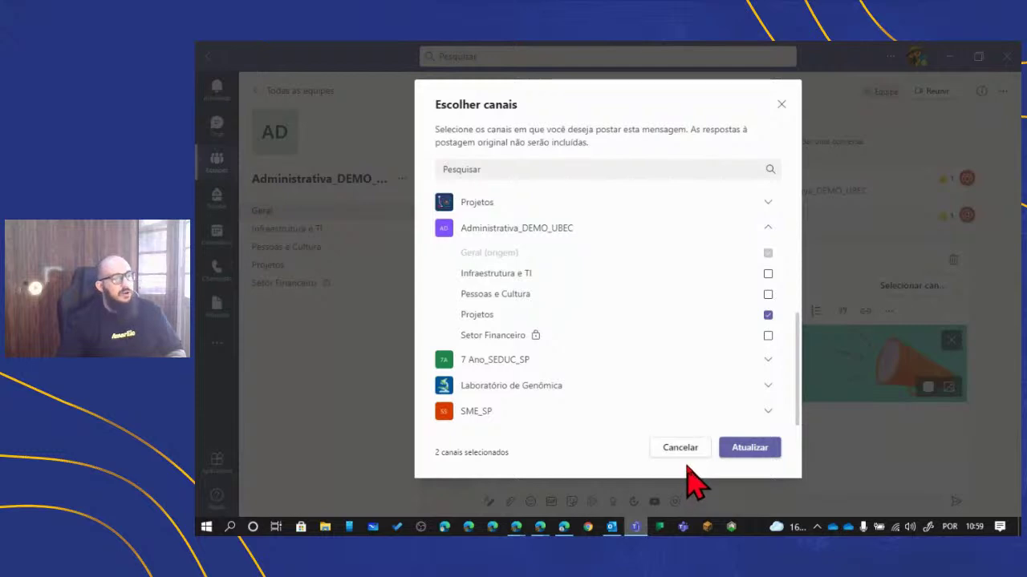
click(750, 453)
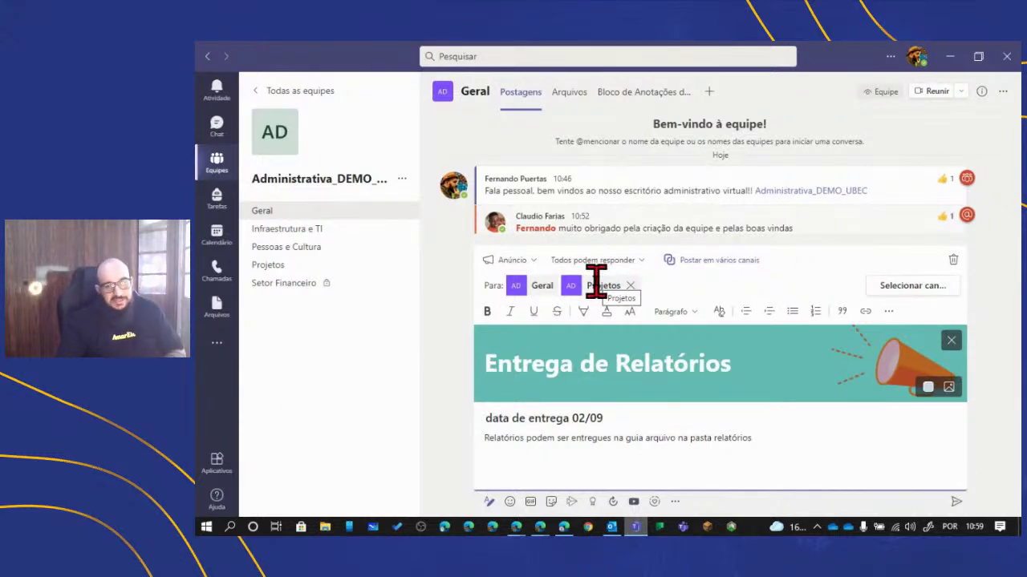
click(958, 503)
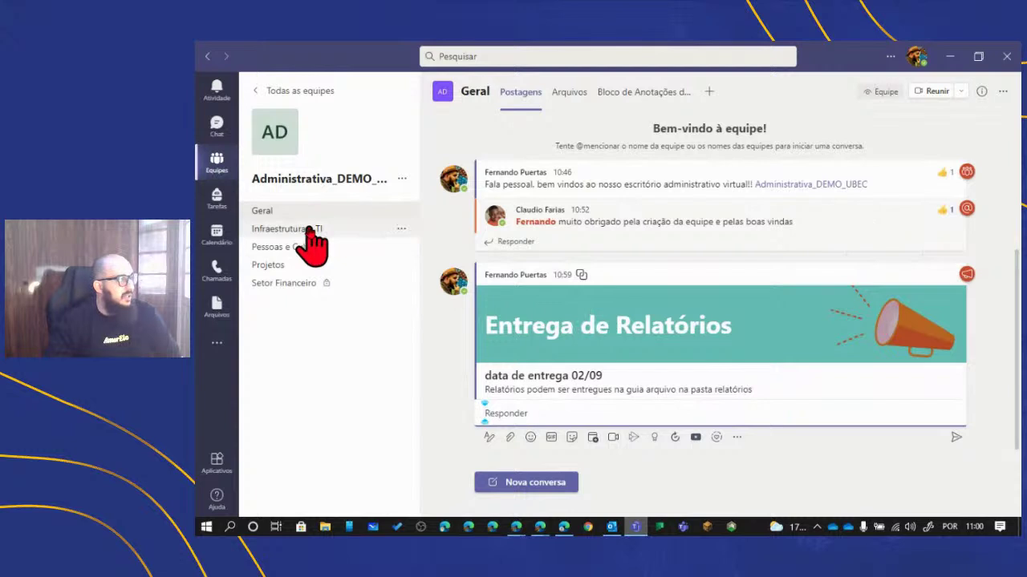
click(292, 265)
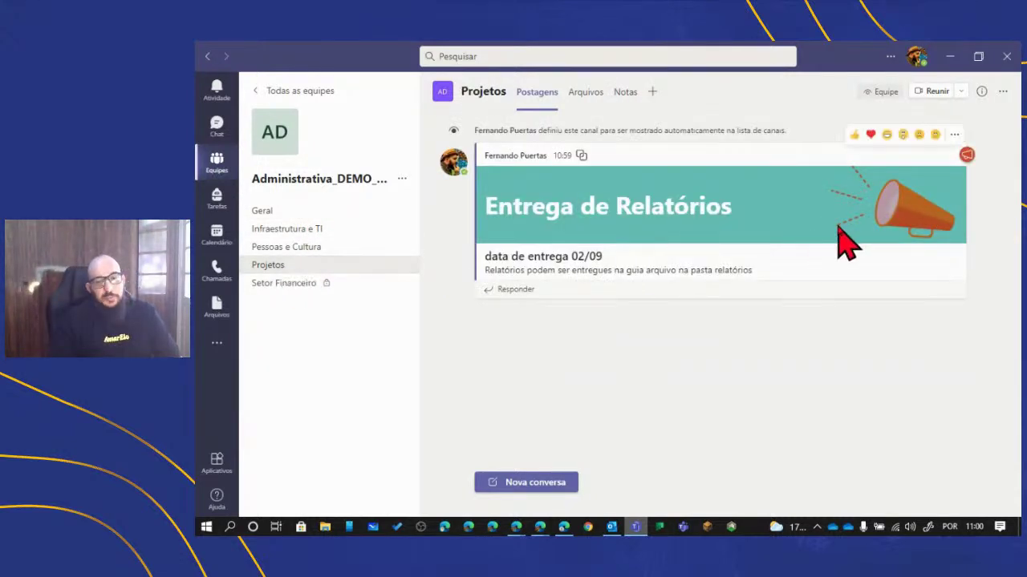
click(280, 248)
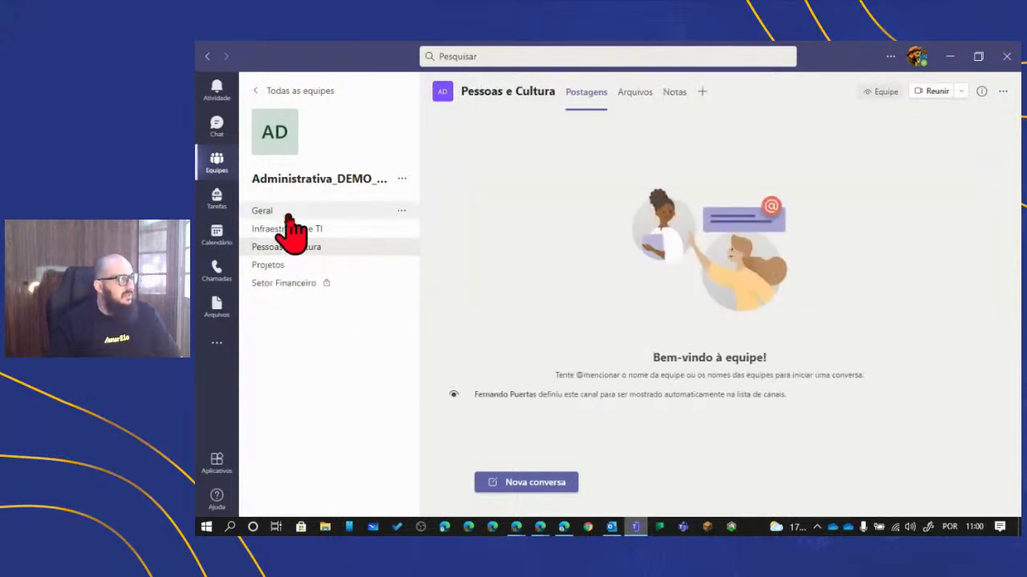
click(286, 231)
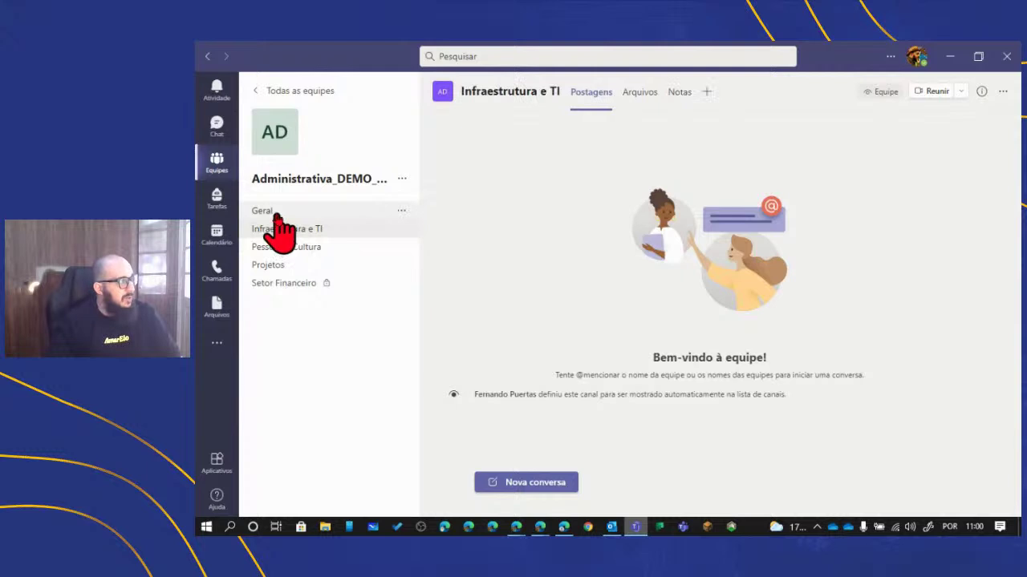
click(276, 215)
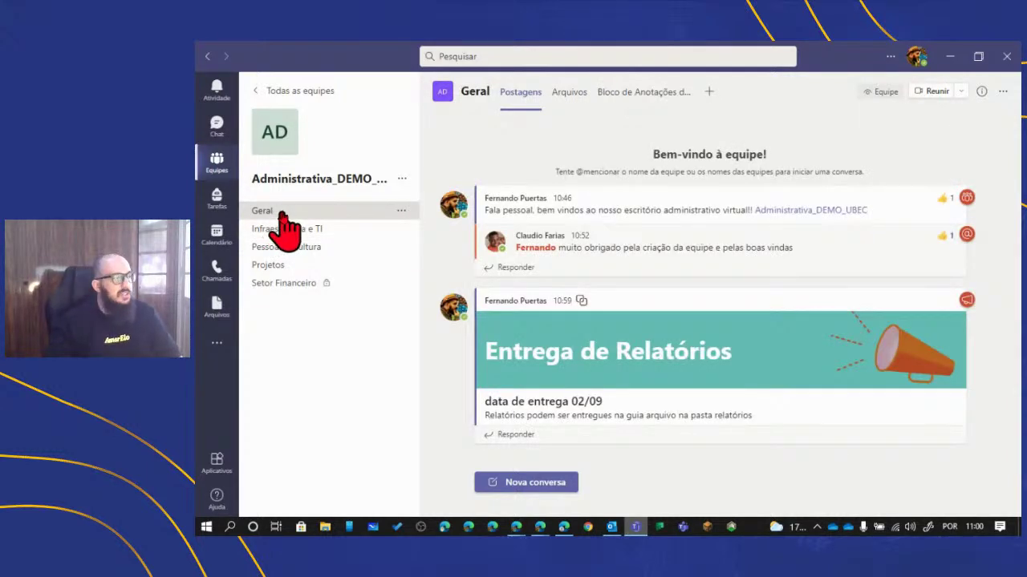
- Search YouTube for Tião Rocha and post the 'Roda Viva | Tião Rocha | 2007' video in Geral
click(506, 483)
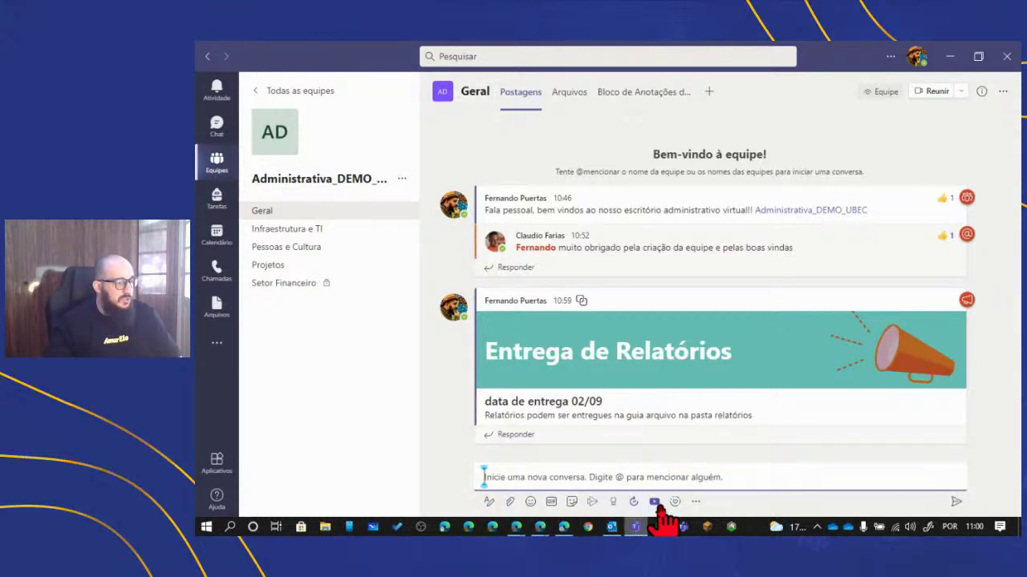
click(654, 502)
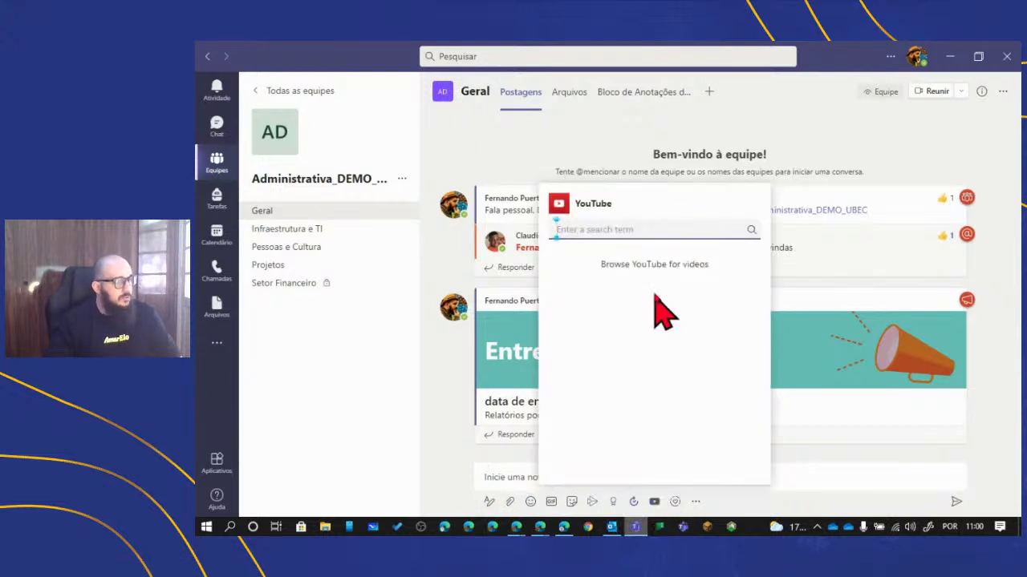
text(T)
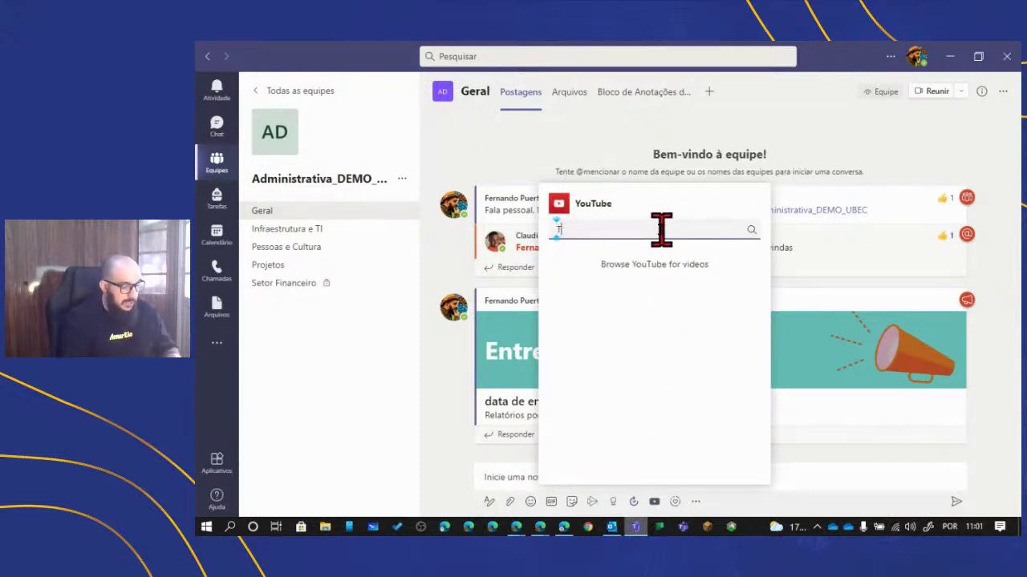
text(e)
text(ão)
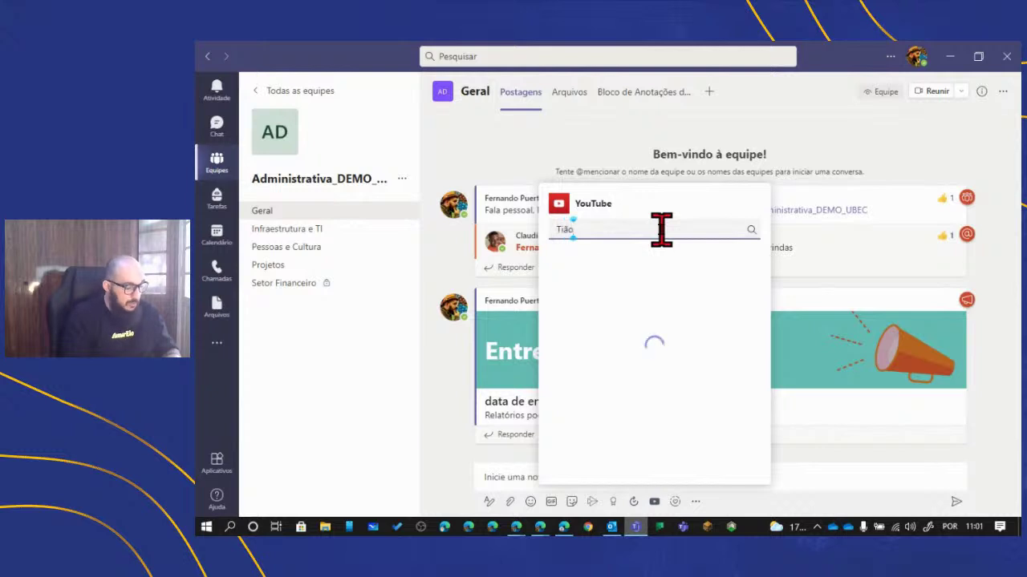
text( Rocha)
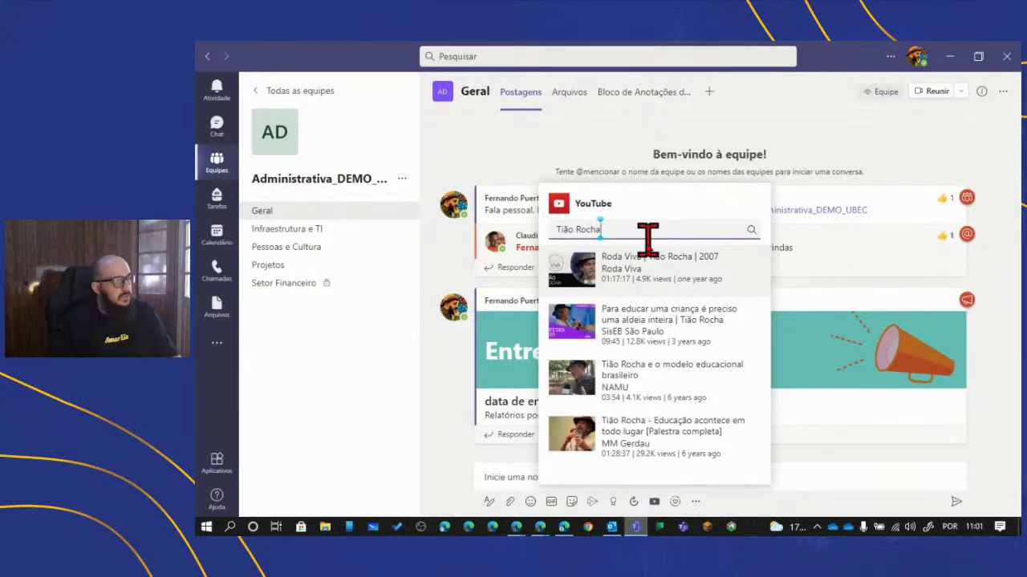
click(636, 273)
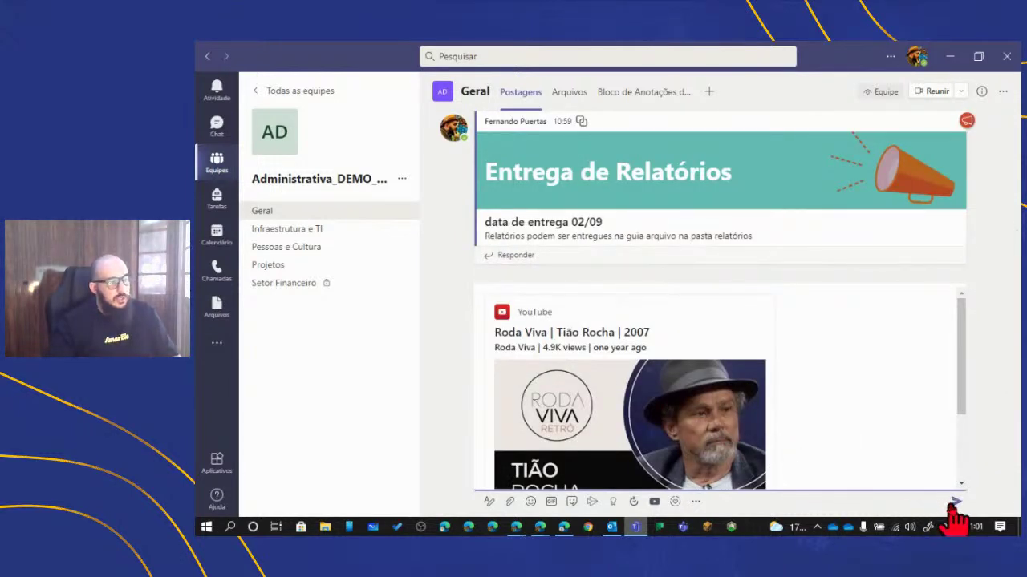
key(Return)
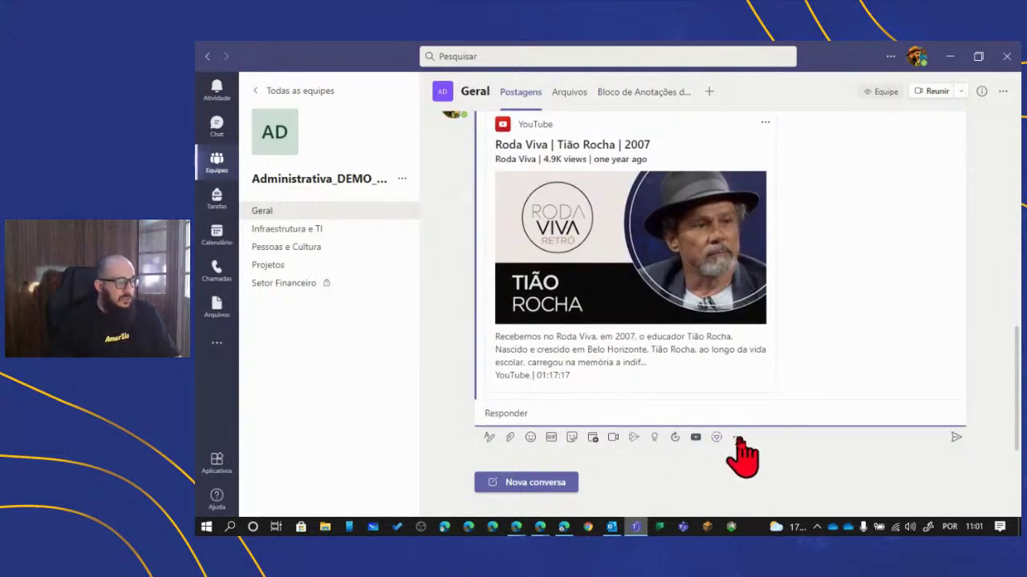
- Start a Microsoft Forms poll from the compose toolbar's app list
click(738, 438)
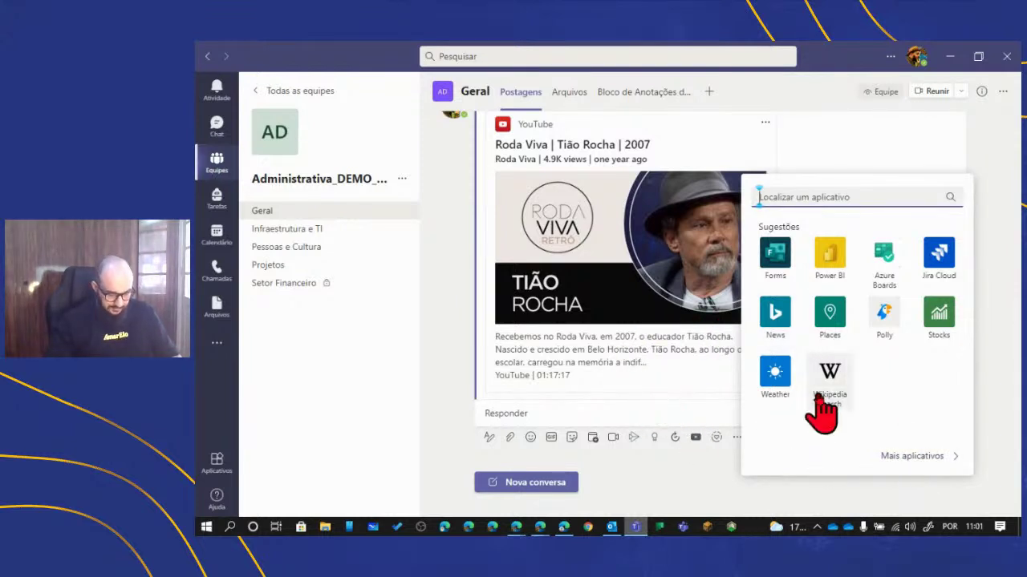
click(774, 253)
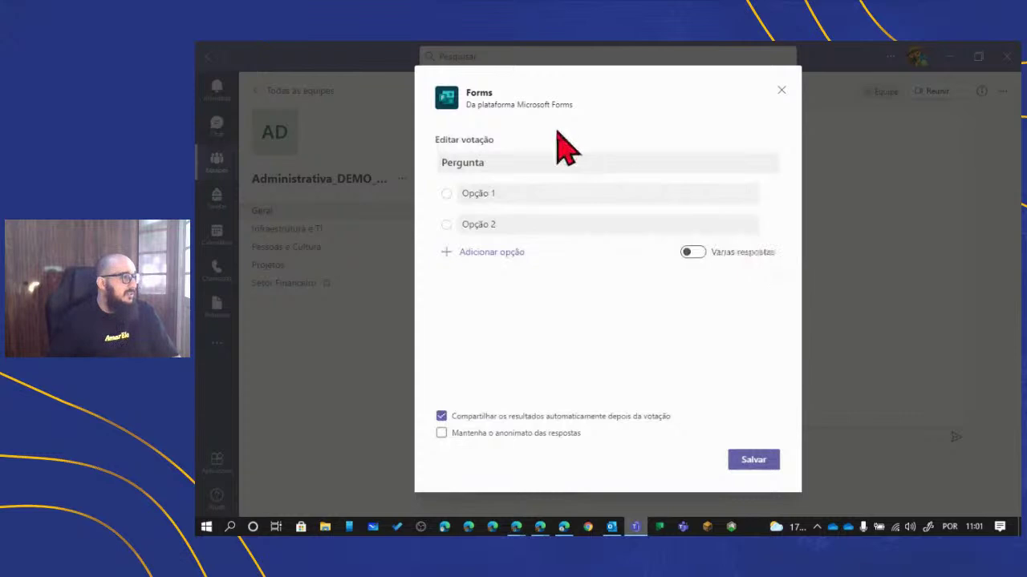
- Replace the placeholder question with 'Data para confraternização quando retornarmos'
click(546, 164)
click(546, 164)
drag(545, 164, 340, 179)
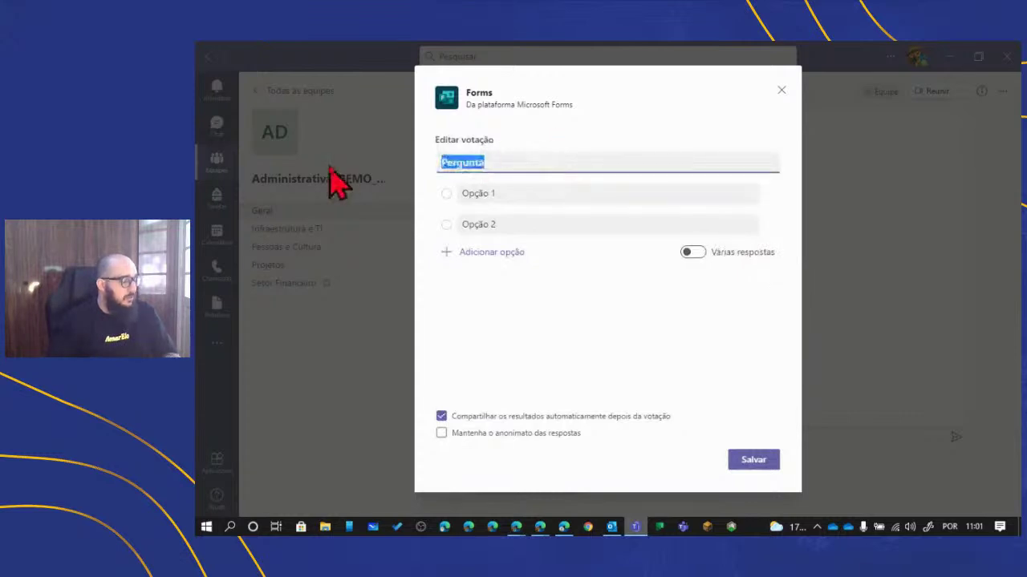
text(Data para confr)
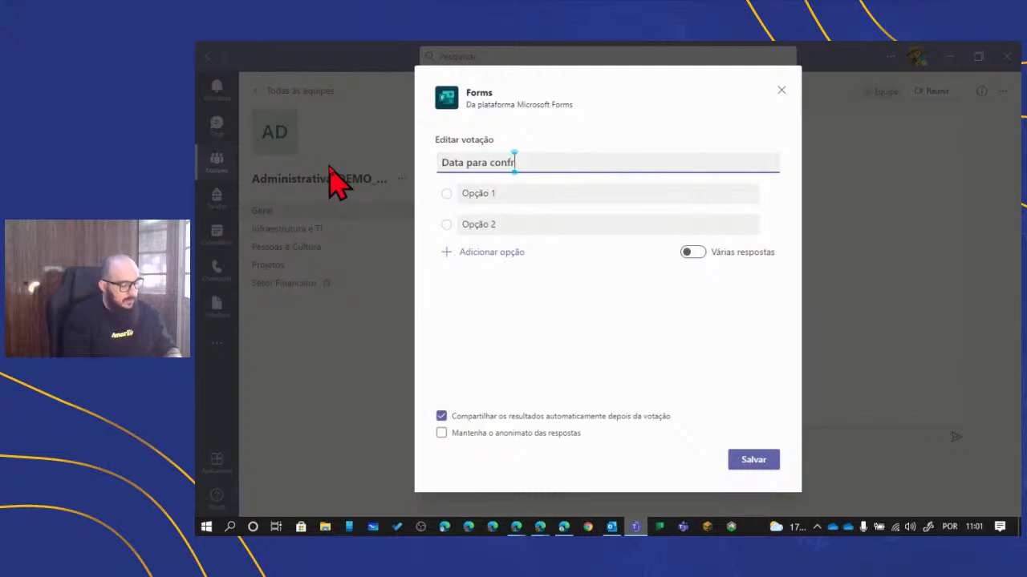
text(aternização quando retornarmos)
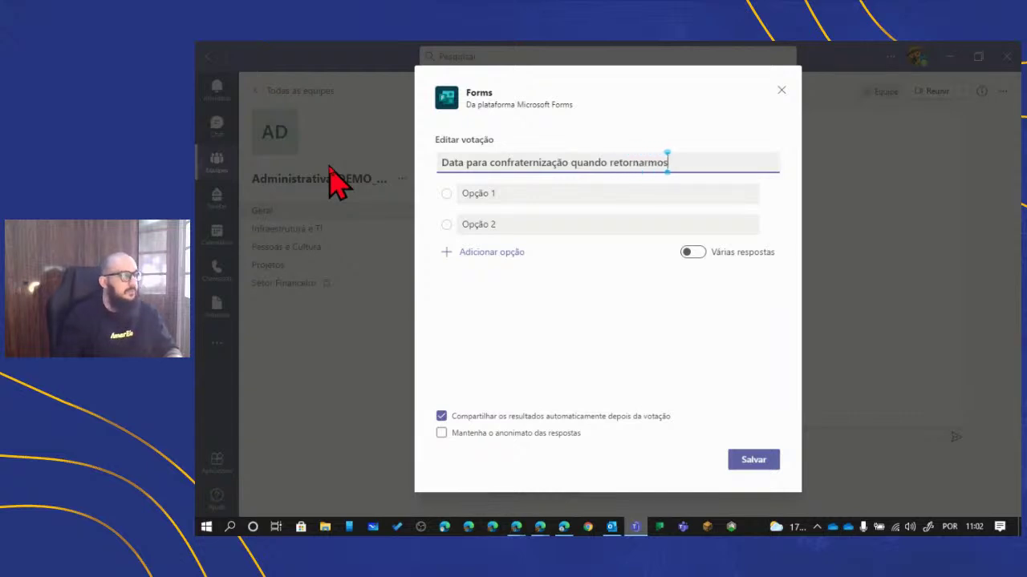
- Add a third and fourth option, make responses anonymous, save and send the poll
click(486, 251)
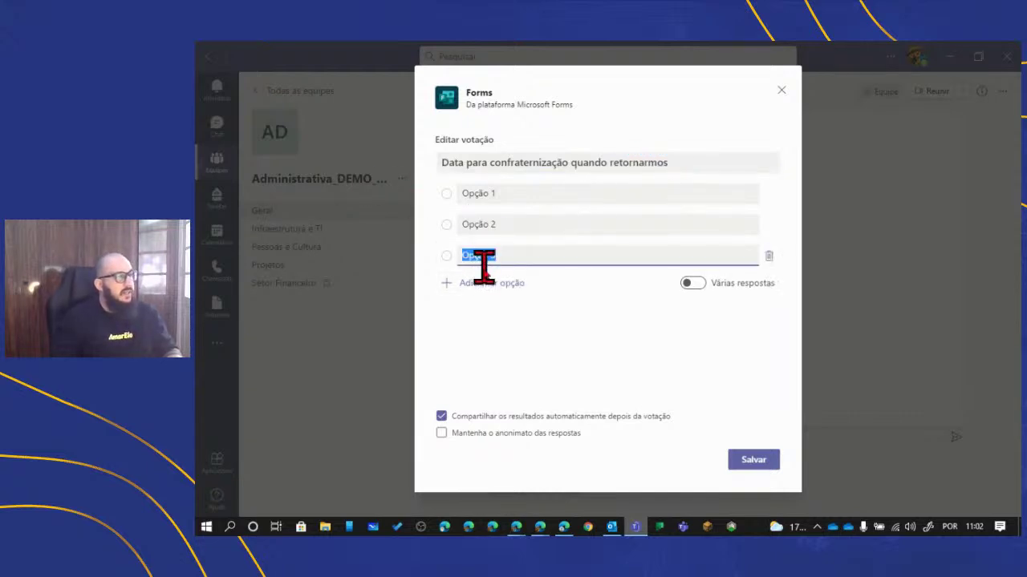
click(486, 283)
click(690, 315)
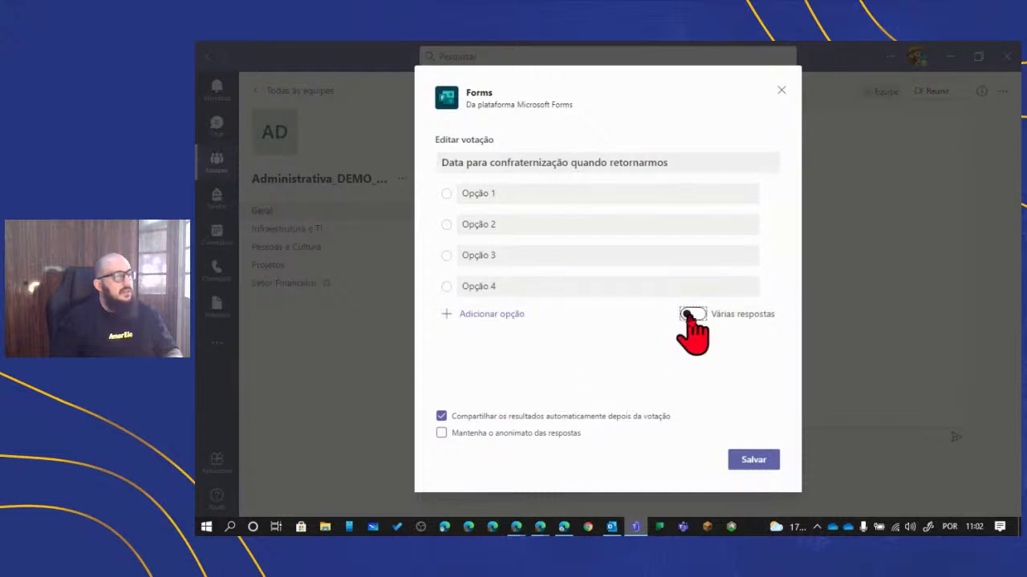
click(688, 314)
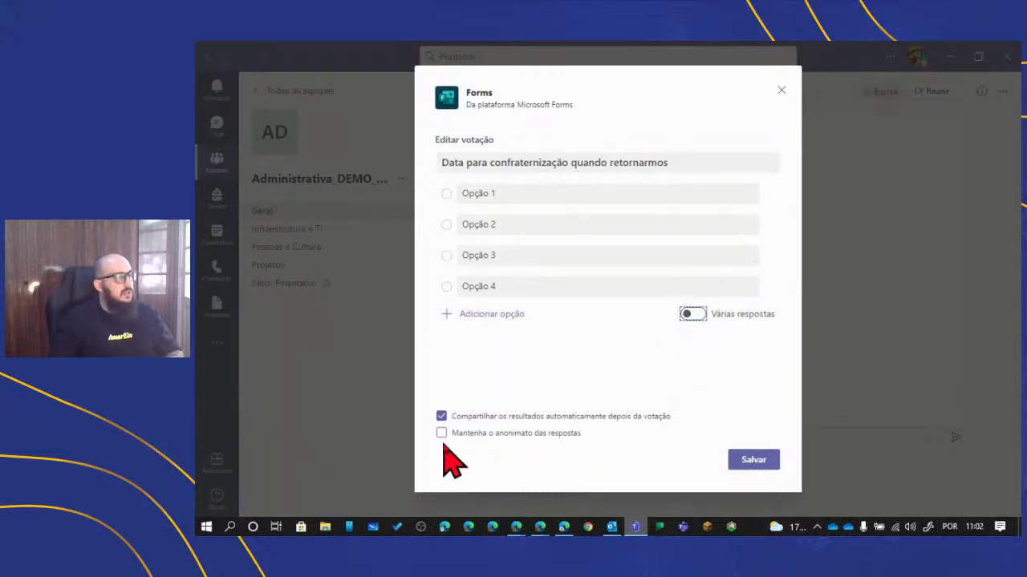
click(441, 433)
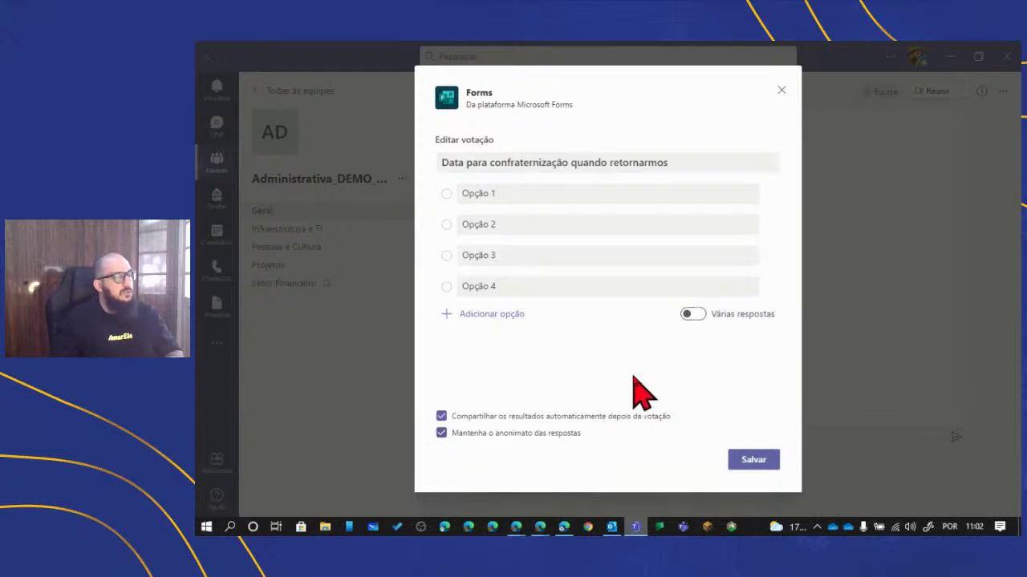
click(777, 460)
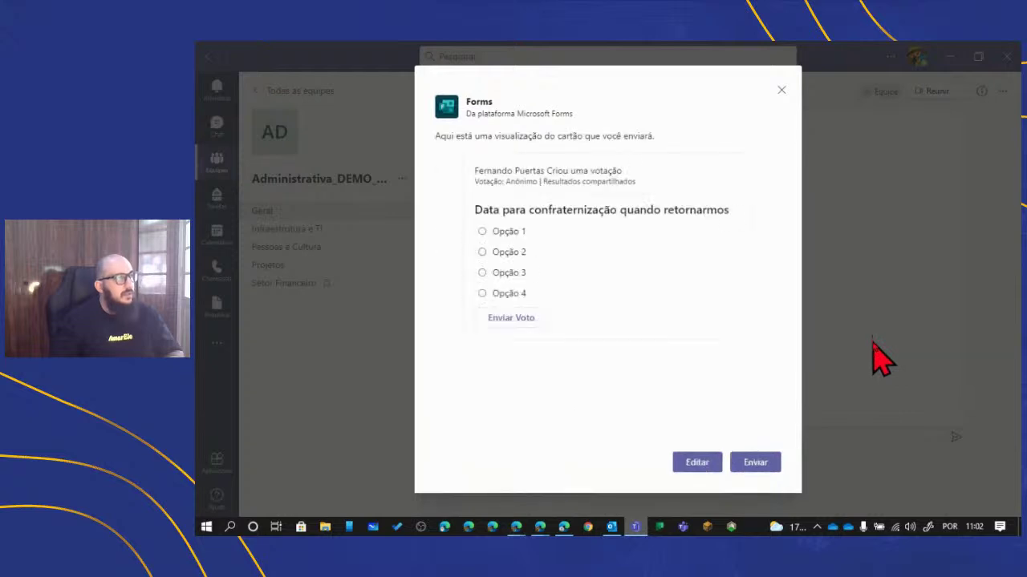
click(755, 463)
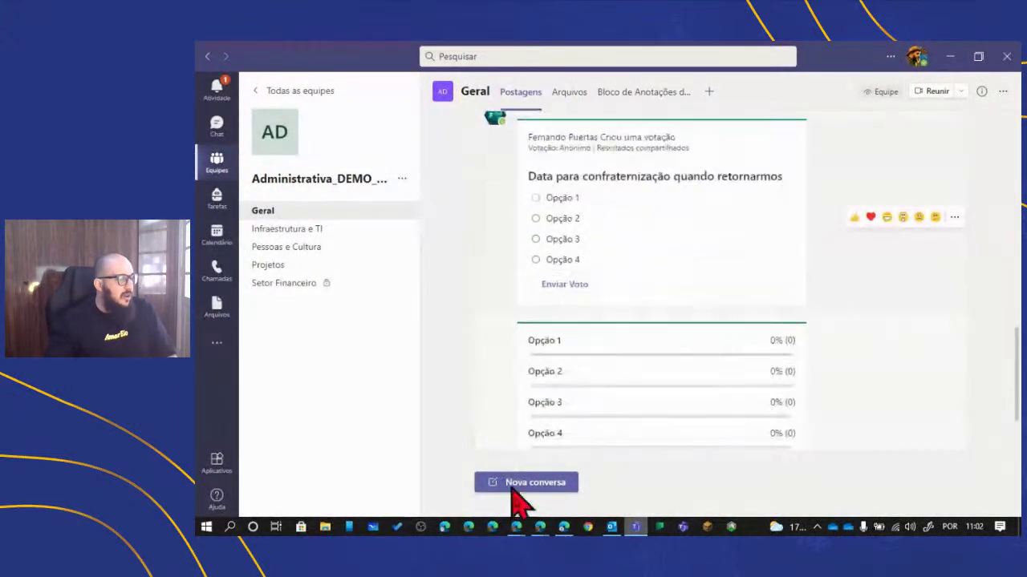
- In the Edge Teams session, vote Opção 2 on the Geral poll, then return to the desktop app
click(541, 531)
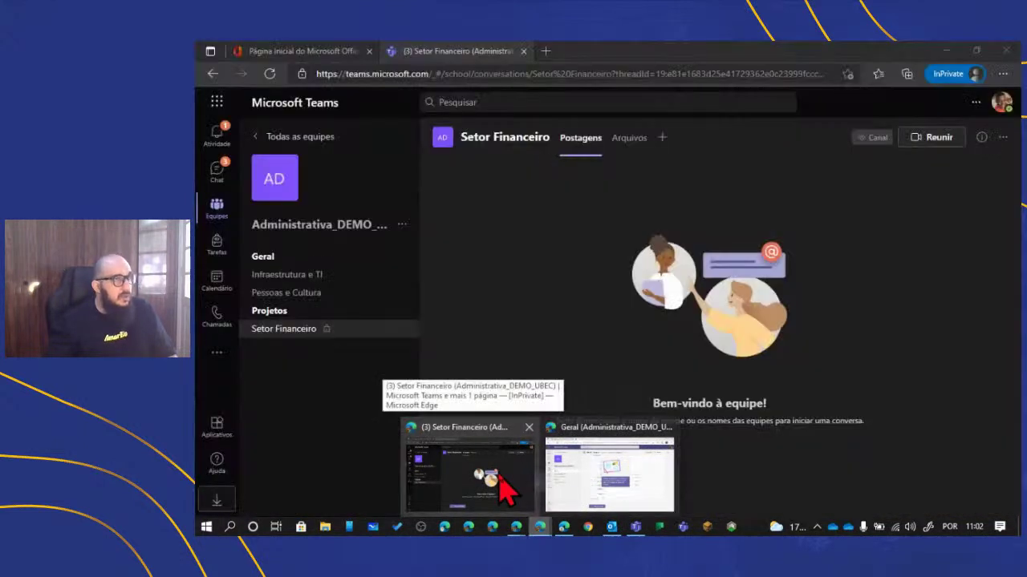
click(499, 491)
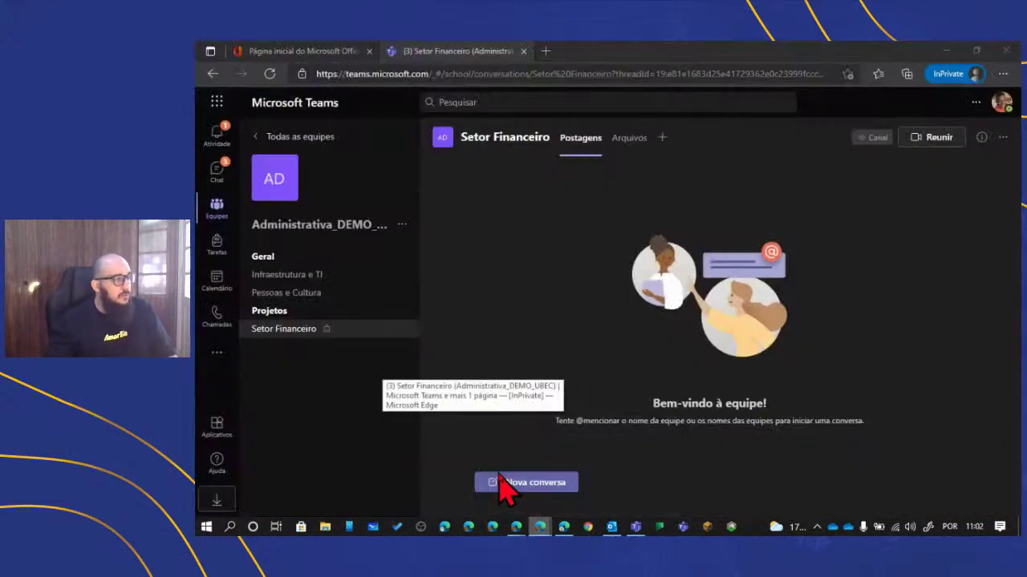
click(281, 258)
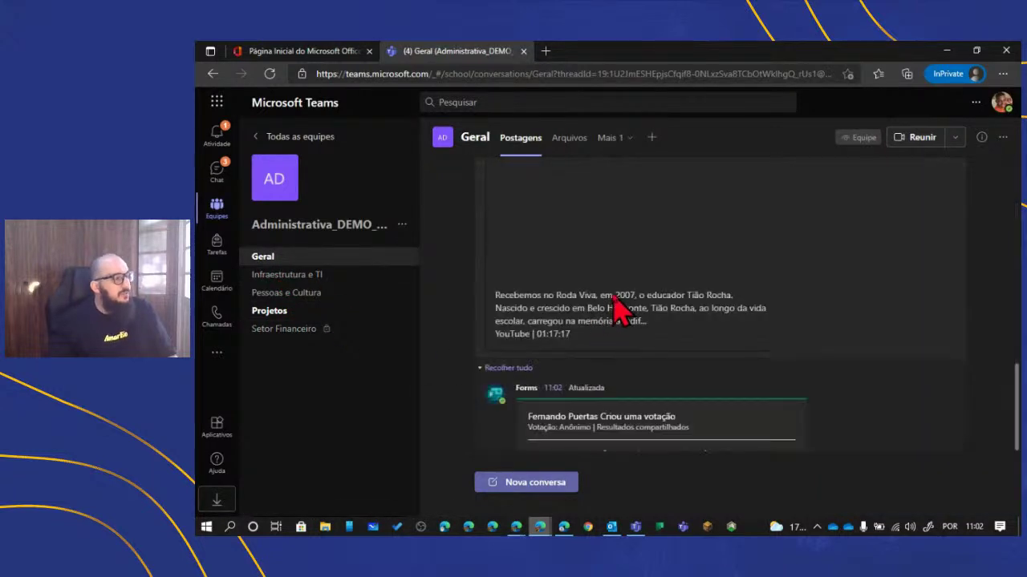
scroll(630, 298, up, 2)
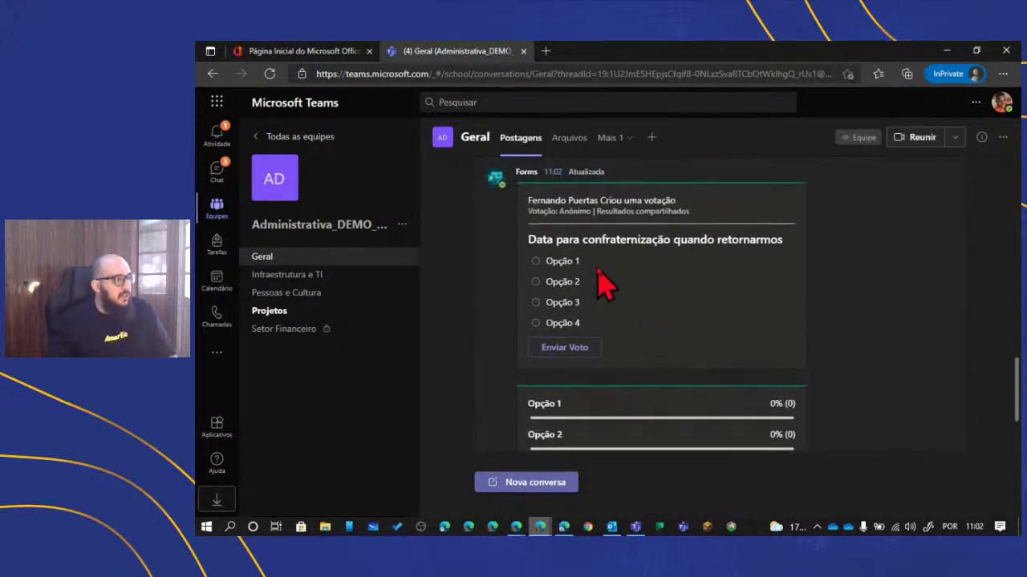
scroll(665, 321, up, 1)
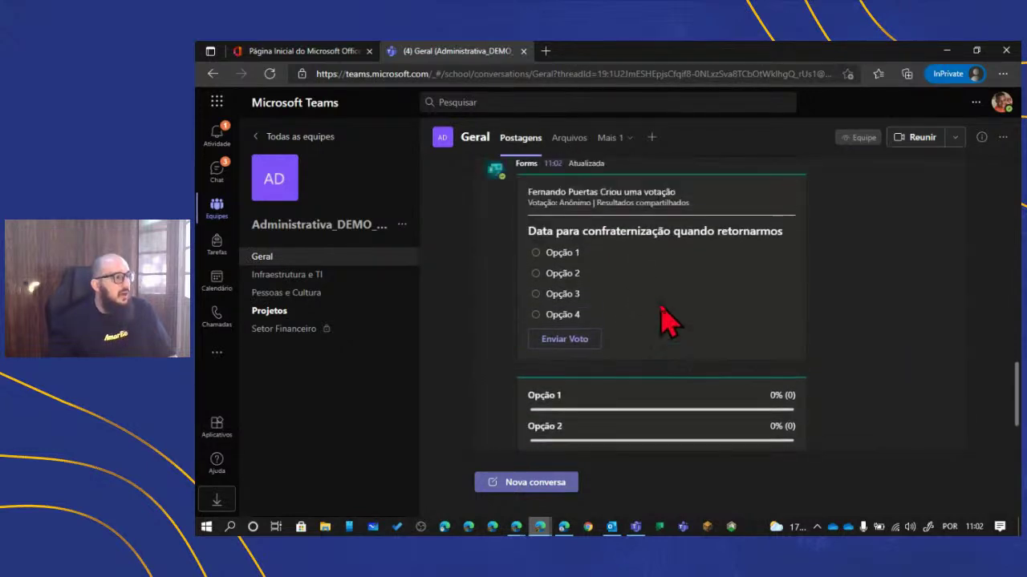
click(536, 282)
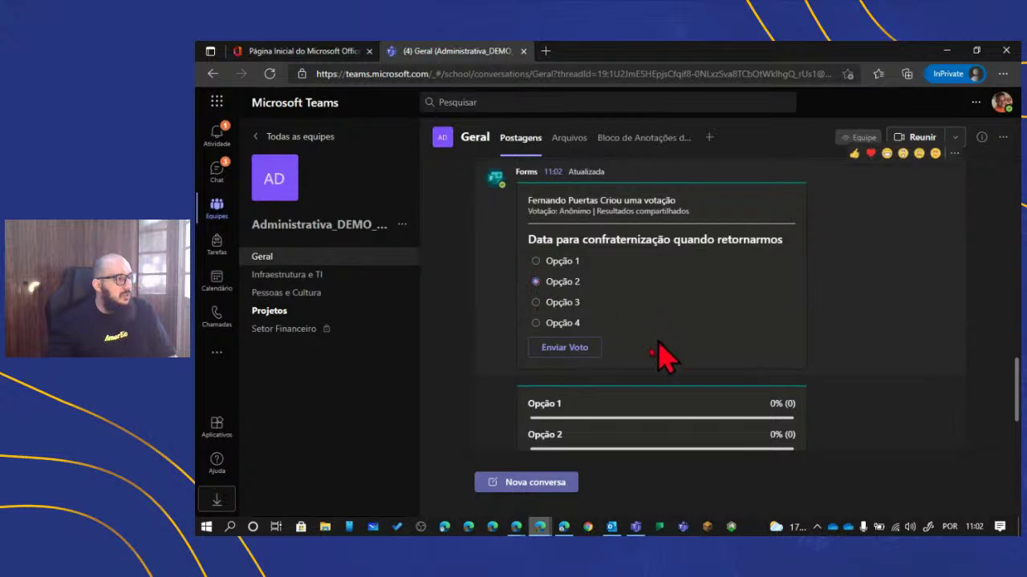
click(576, 349)
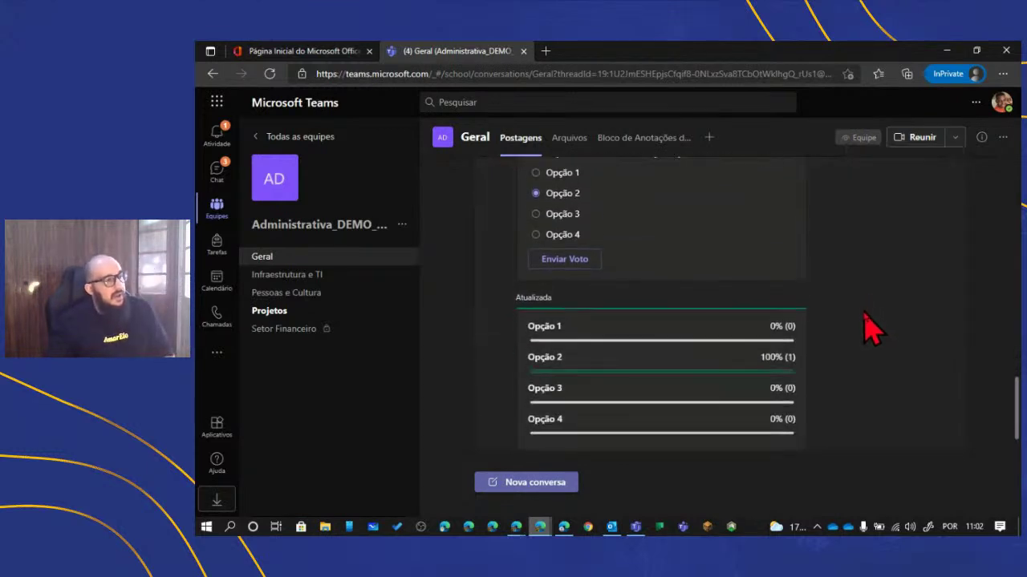
mouse_move(676, 348)
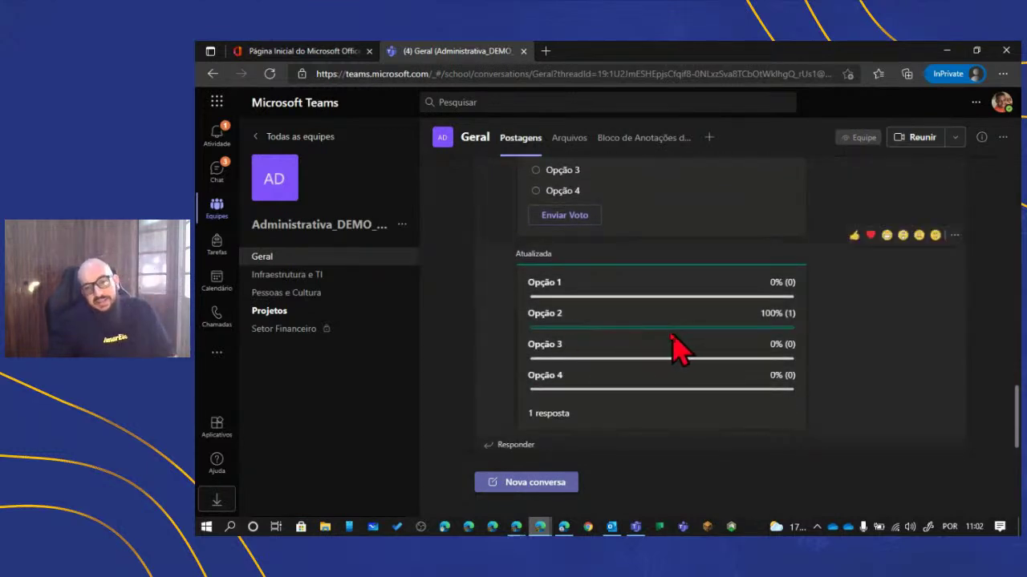
click(634, 527)
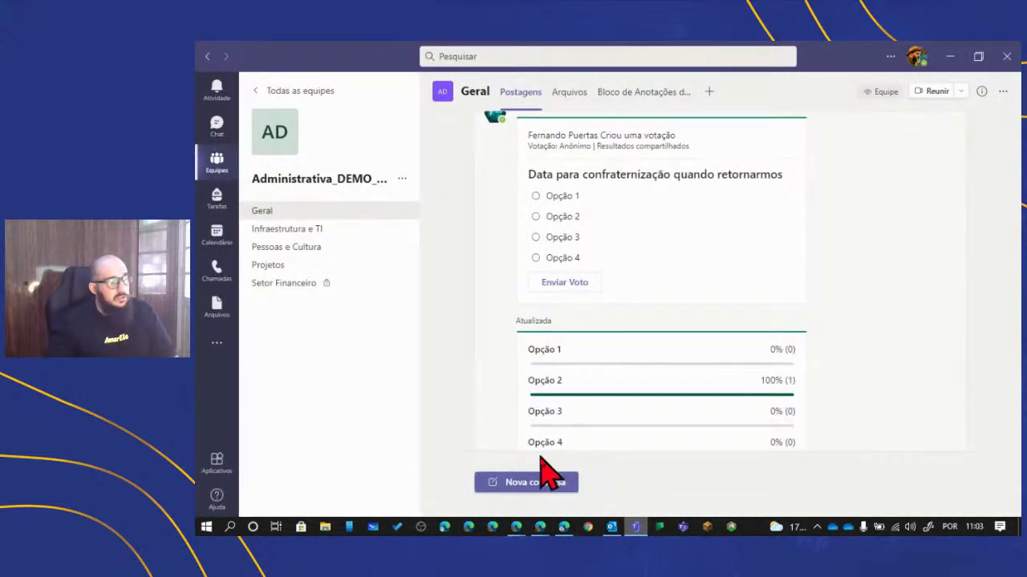
- Switch the Geral channel to its Arquivos tab
click(528, 488)
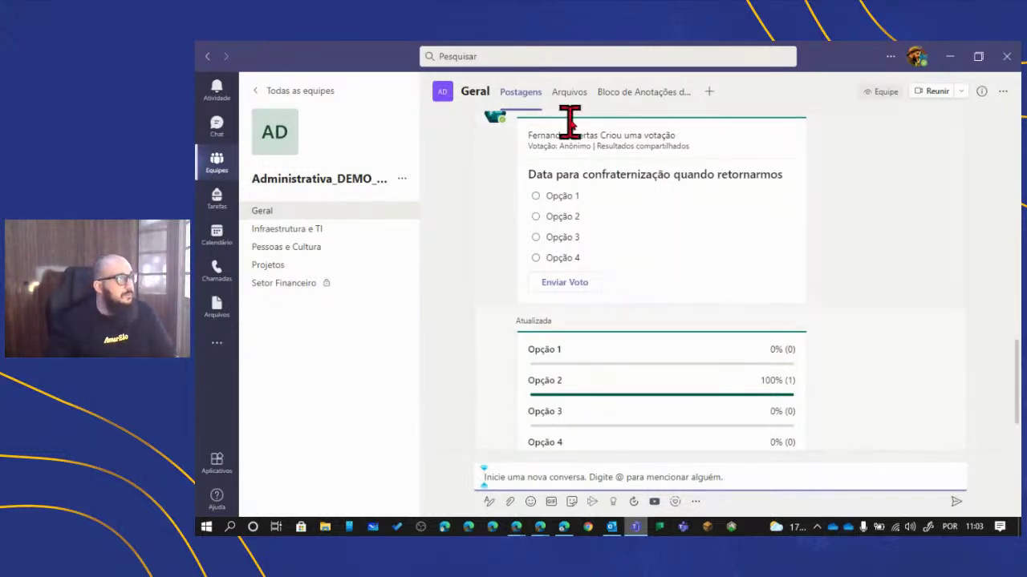
click(569, 94)
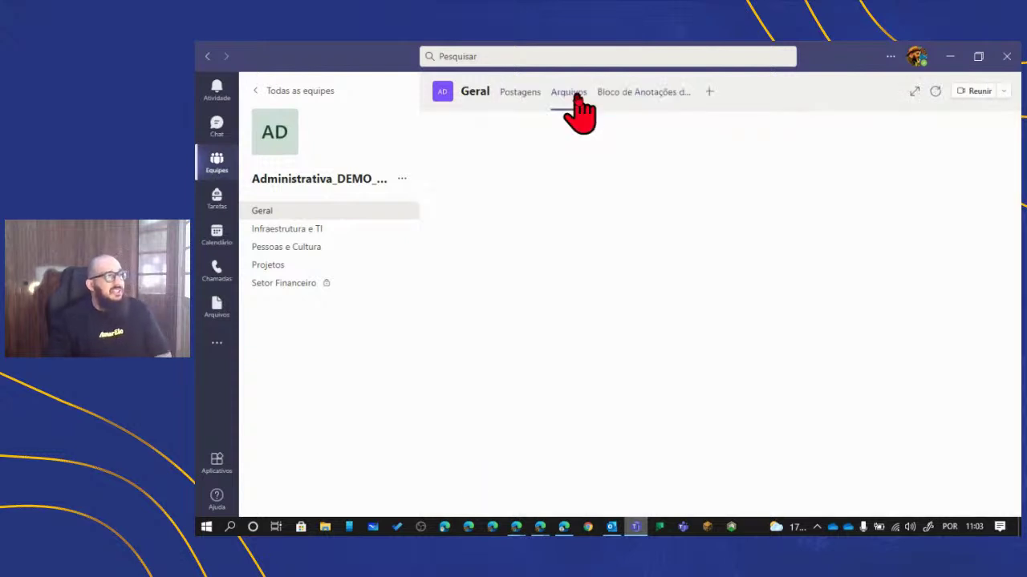
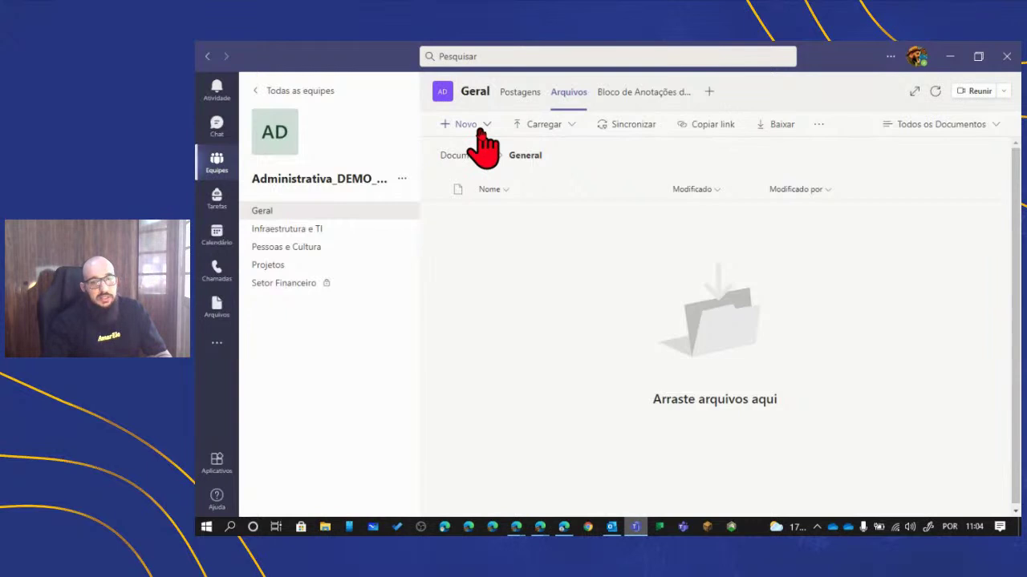
- Check the Novo file-creation options in Arquivos, then show the Carregar upload choices
click(482, 127)
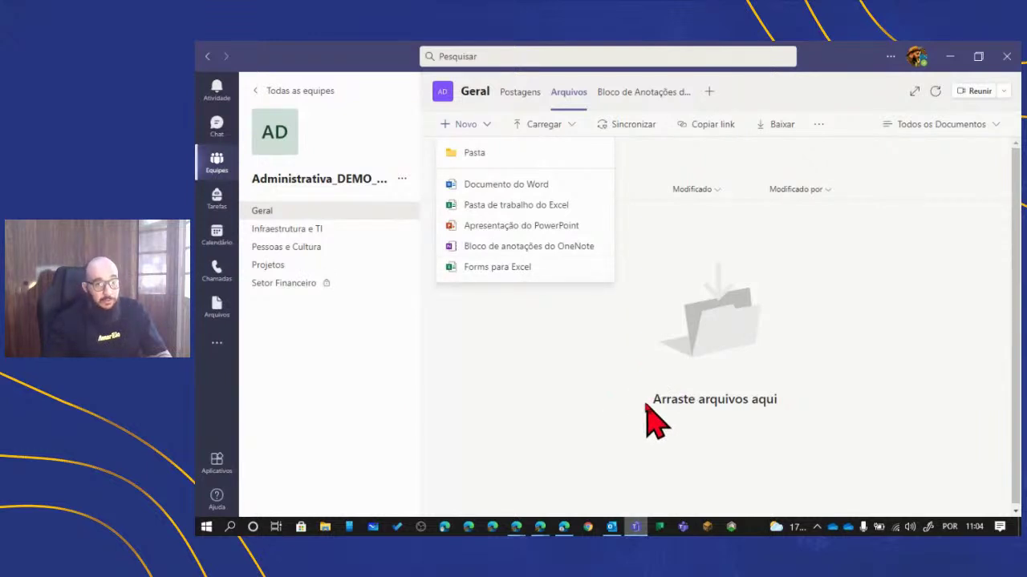
click(482, 124)
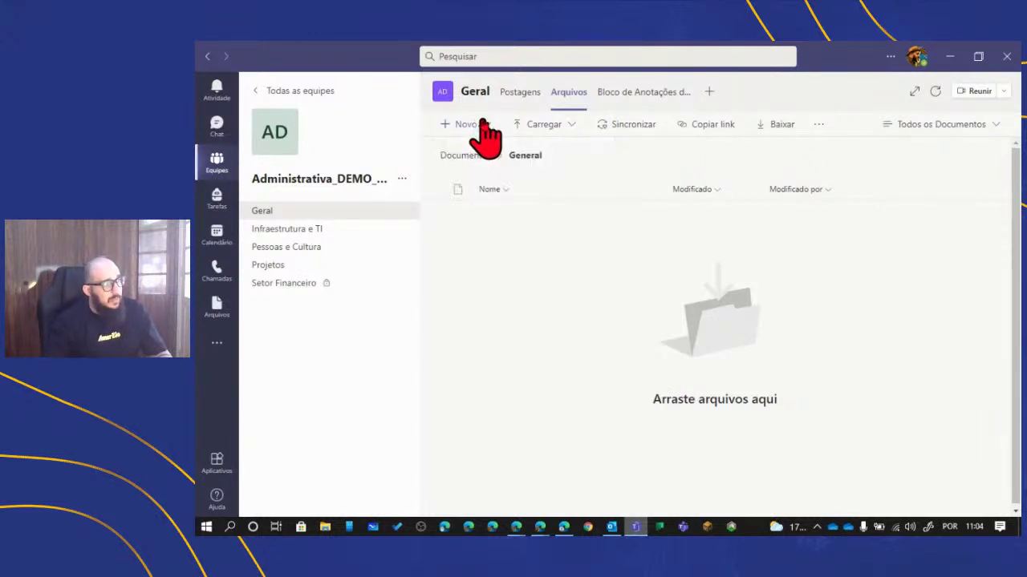
click(482, 124)
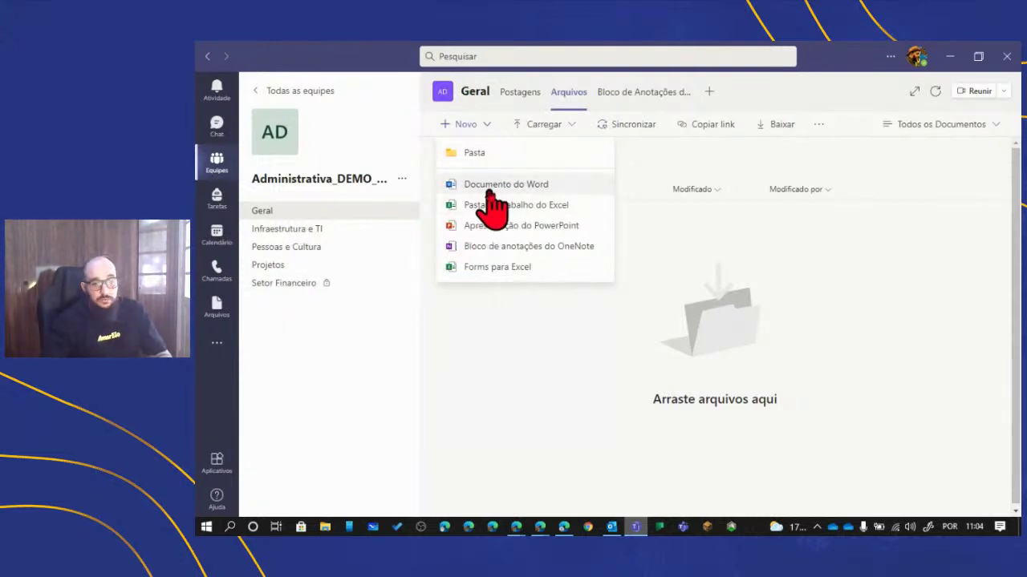
click(569, 122)
click(569, 124)
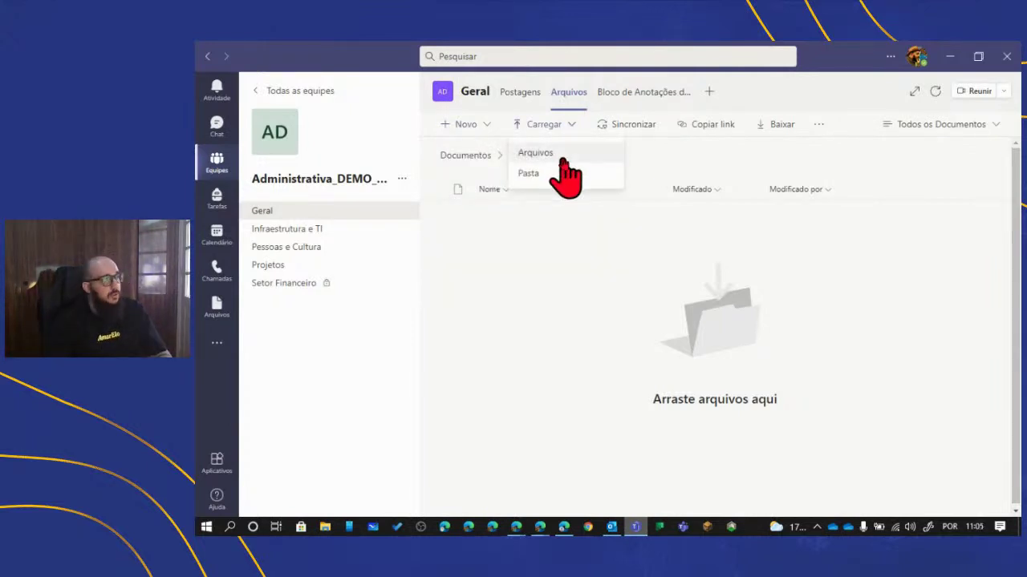
- Upload the Ementa document from Downloads via Carregar > Arquivos
click(564, 156)
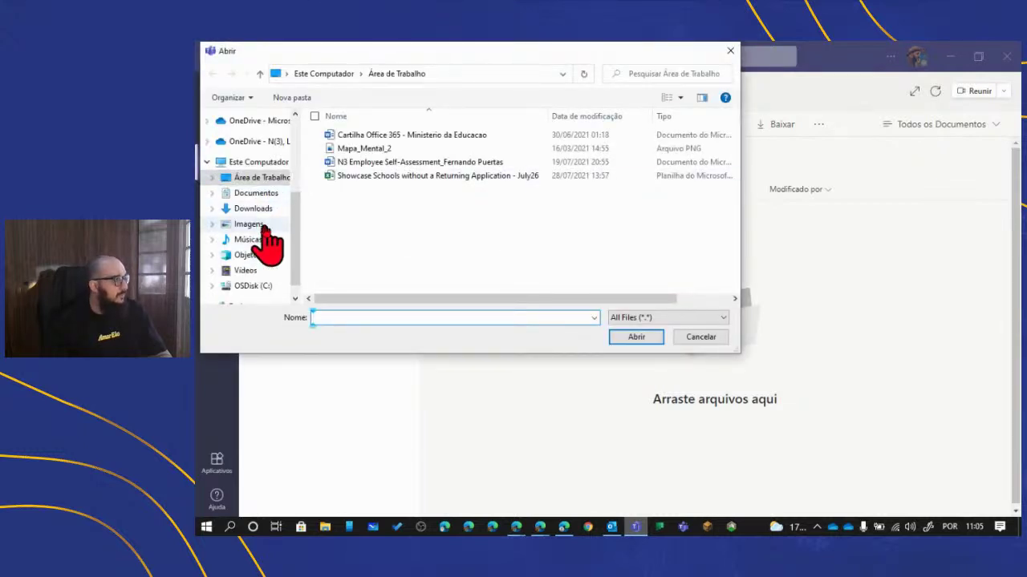
click(263, 210)
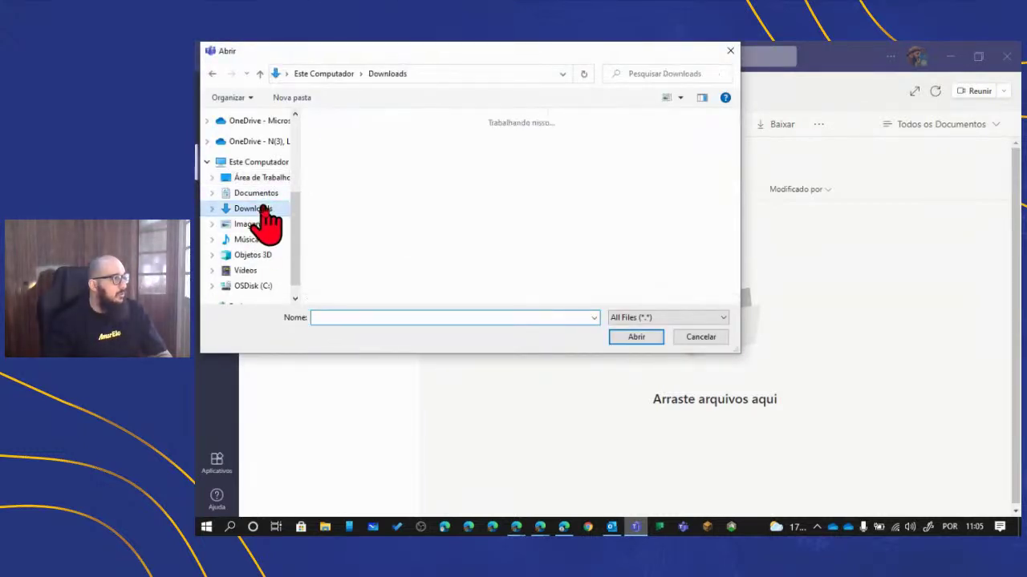
scroll(399, 208, down, 2)
scroll(399, 209, down, 4)
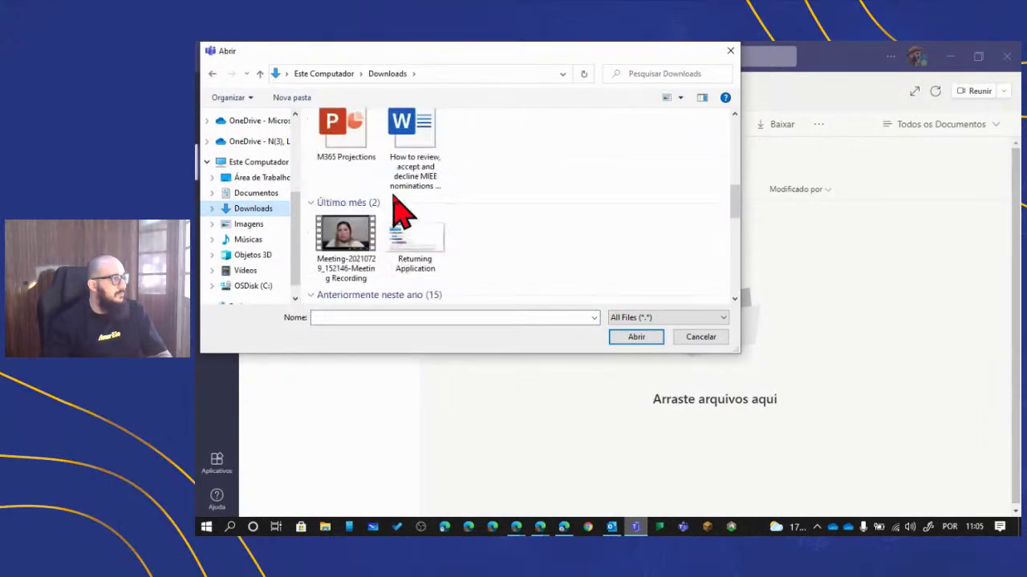
scroll(399, 210, down, 2)
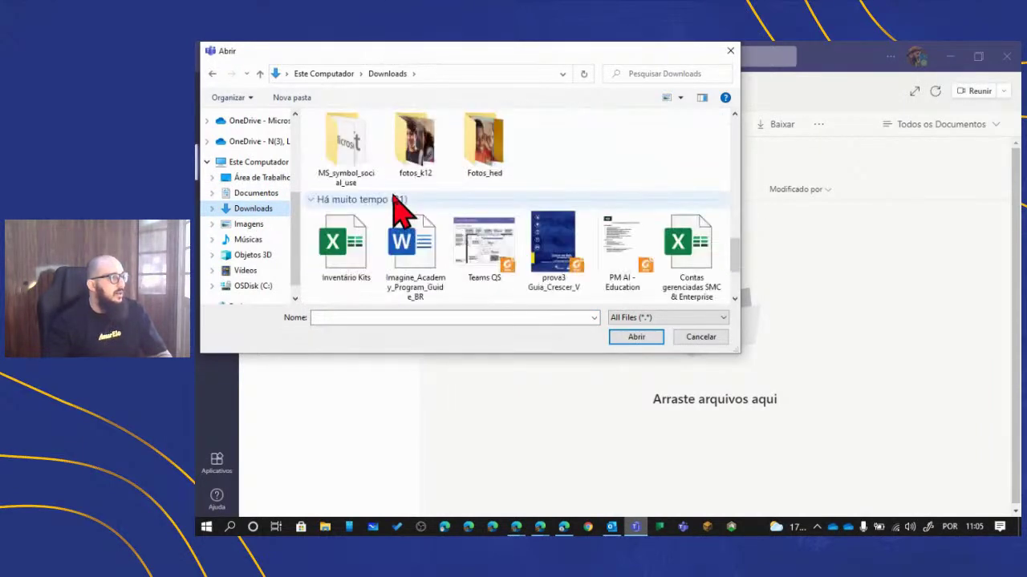
scroll(399, 210, down, 3)
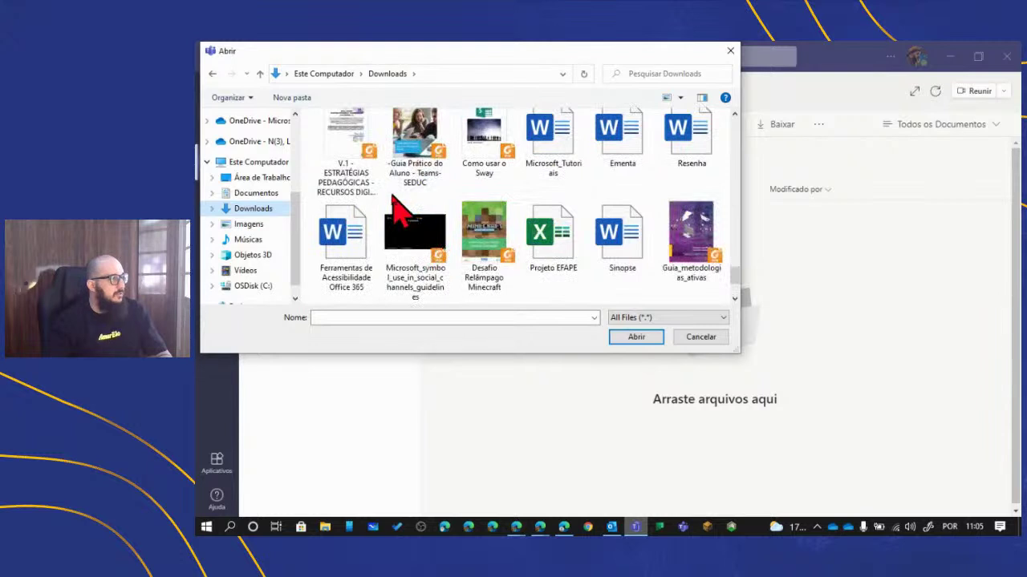
scroll(397, 200, down, 2)
scroll(593, 266, up, 4)
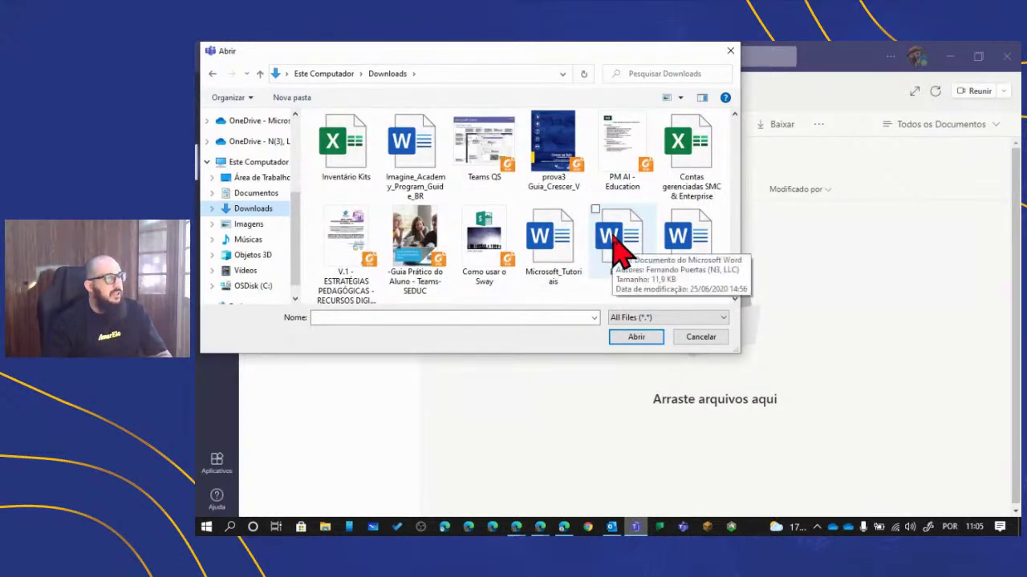
double_click(617, 249)
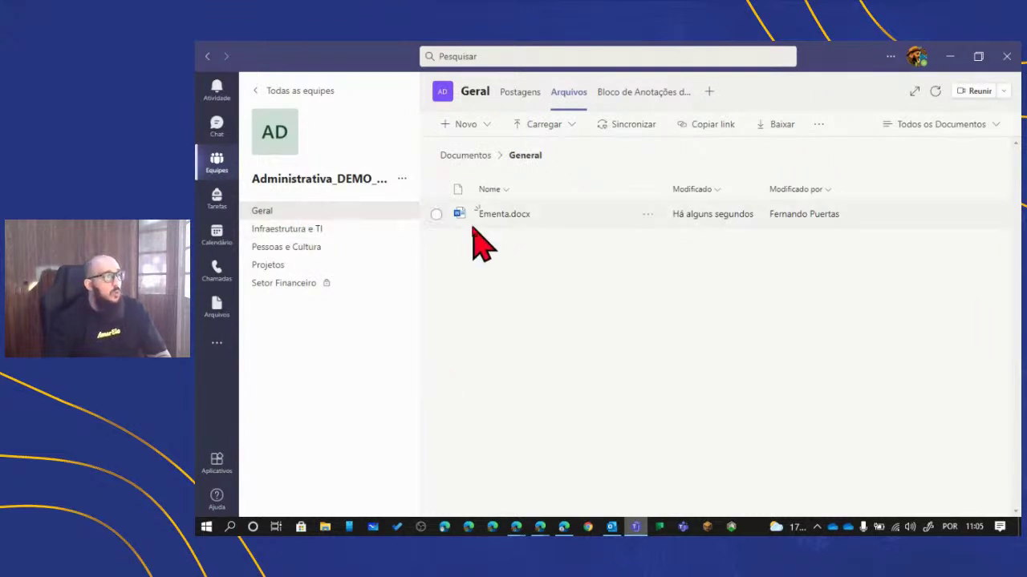
click(519, 94)
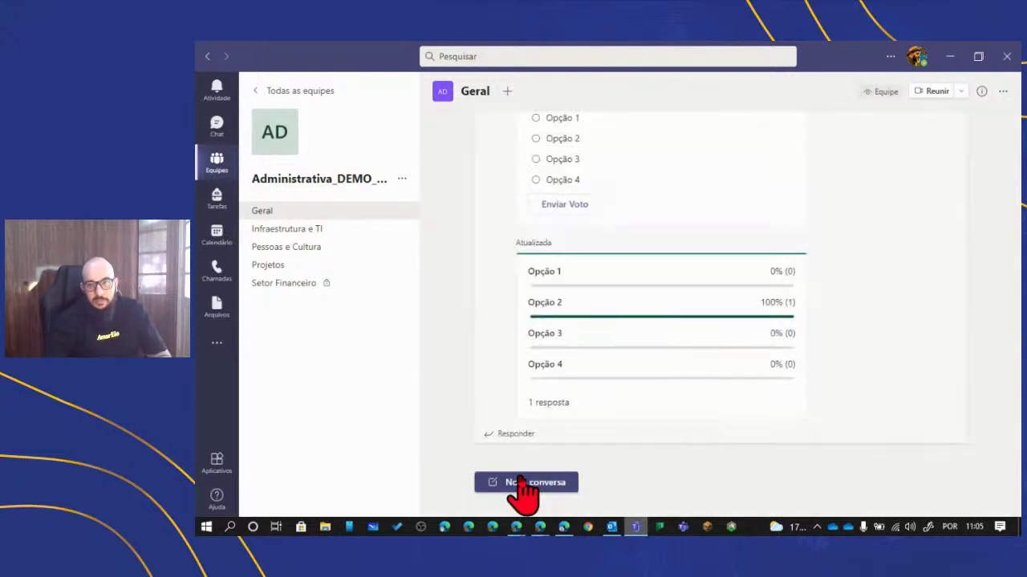
click(519, 481)
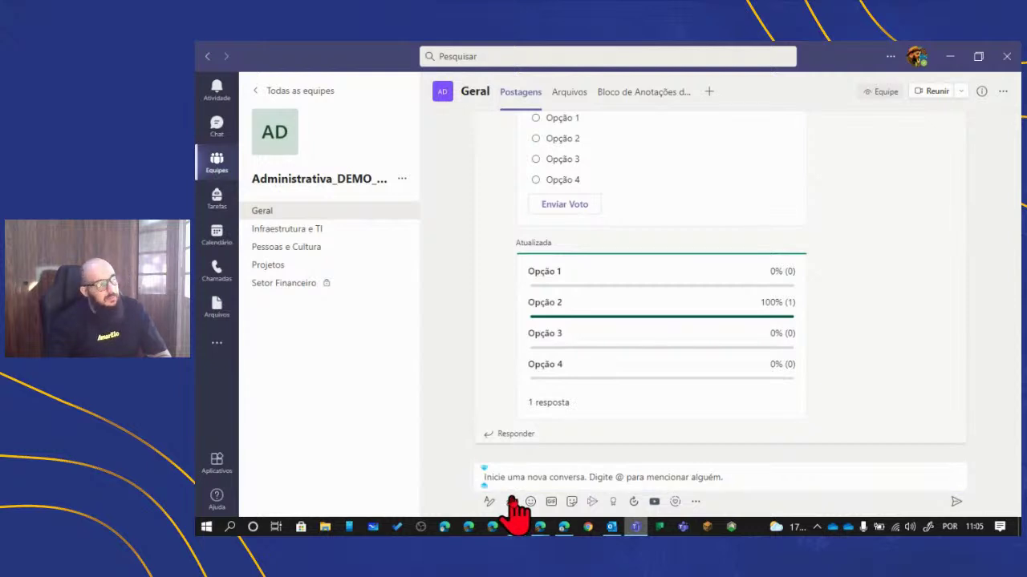
click(511, 501)
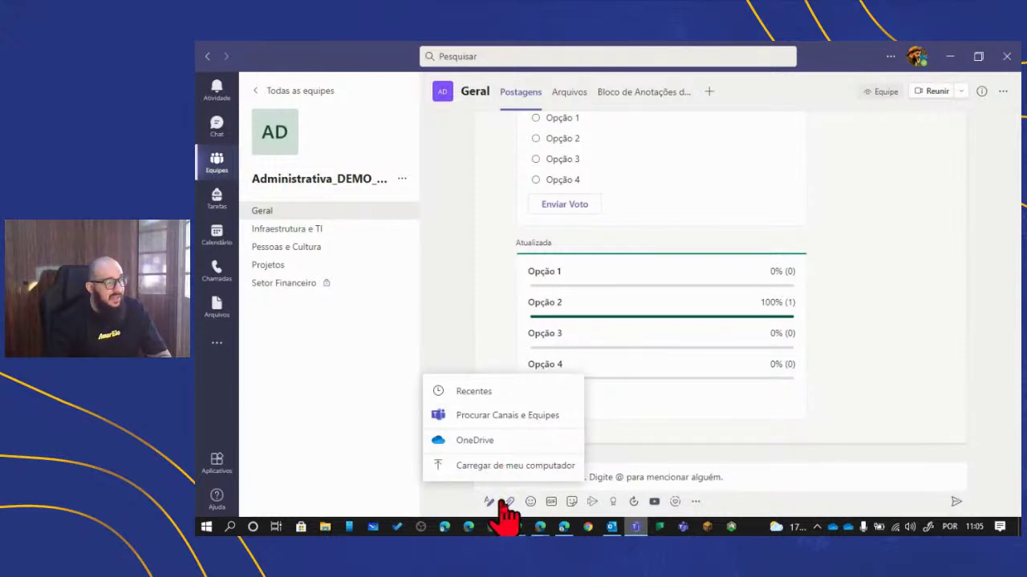
click(568, 95)
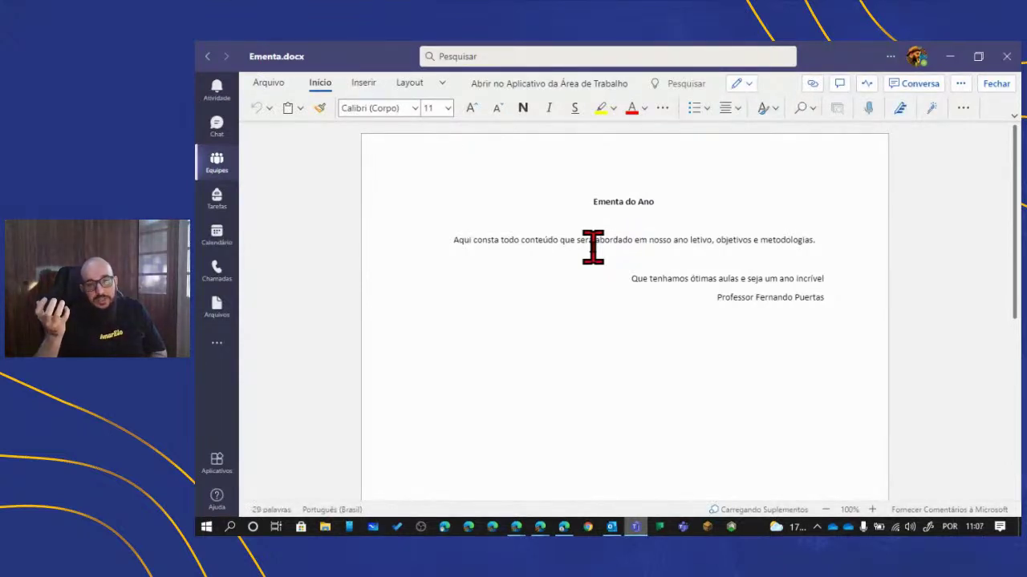
- Place the insertion point after 'será' in Ementa.docx, then bring up the open browser windows
click(593, 247)
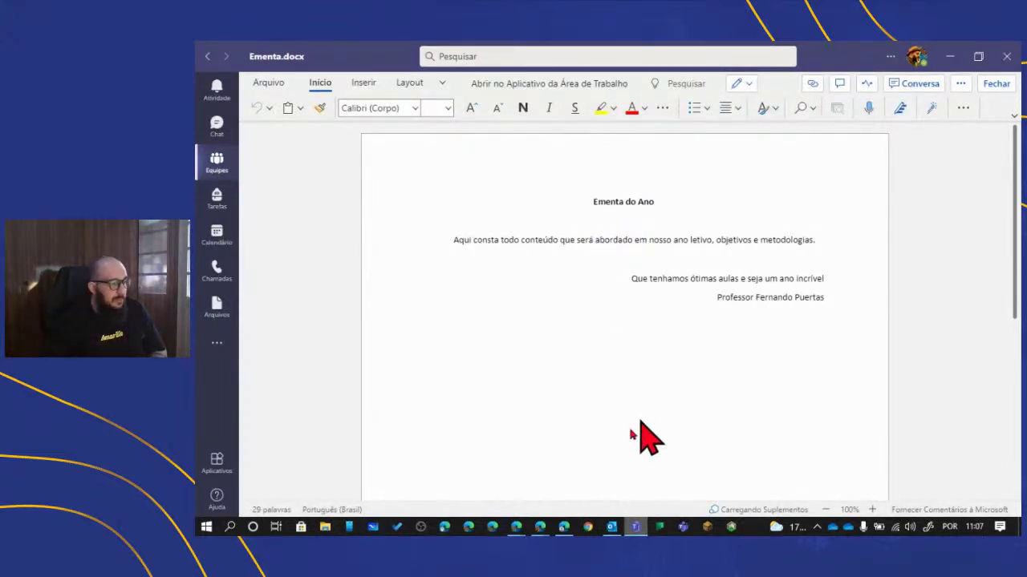
click(539, 530)
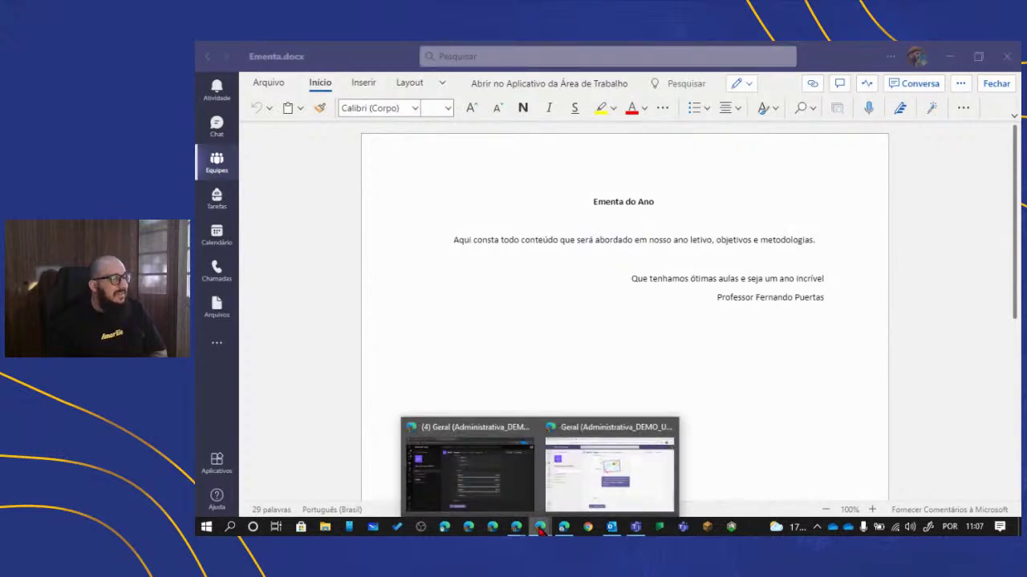
- In Teams on Edge, open Ementa.docx from the Geral channel's Arquivos tab
click(494, 472)
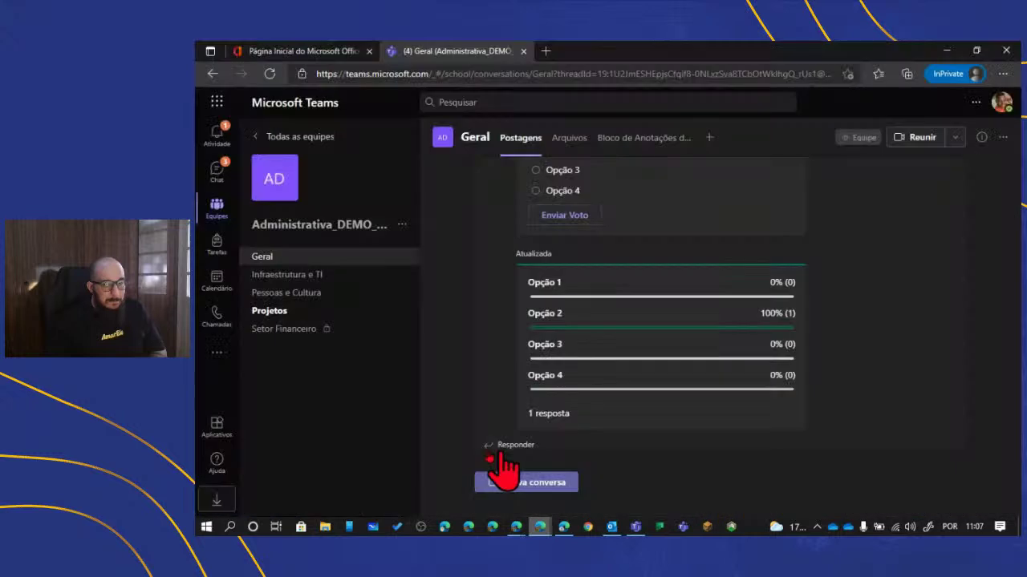
click(567, 149)
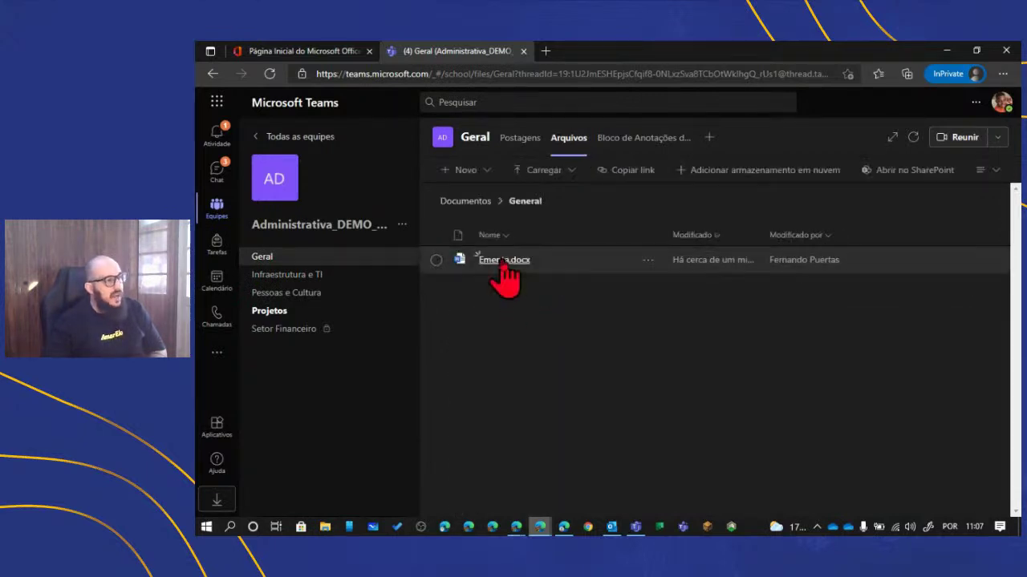
click(502, 262)
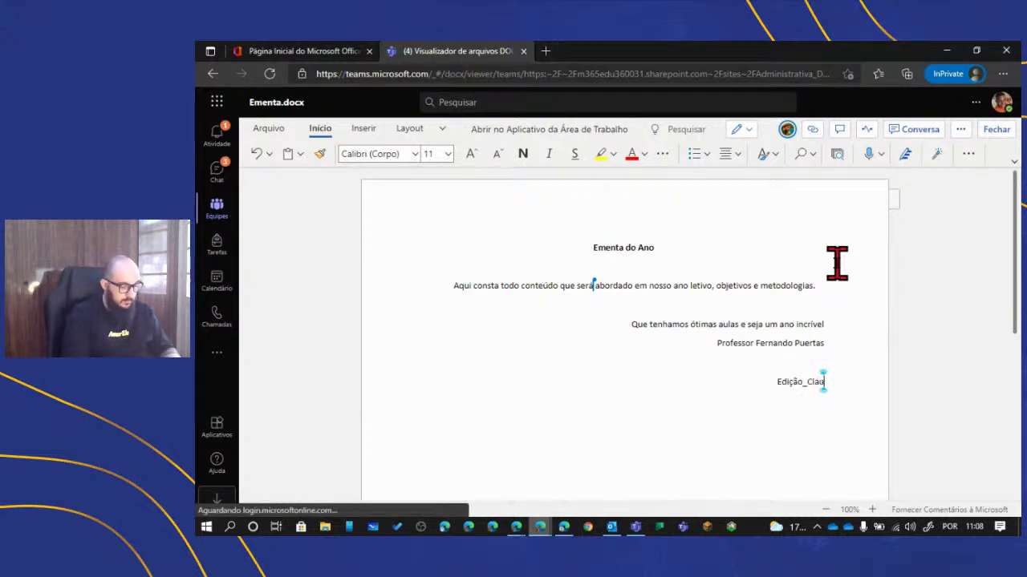
- Review the co-authored edit in desktop Teams, then close the Ementa.docx viewer in Edge
click(657, 517)
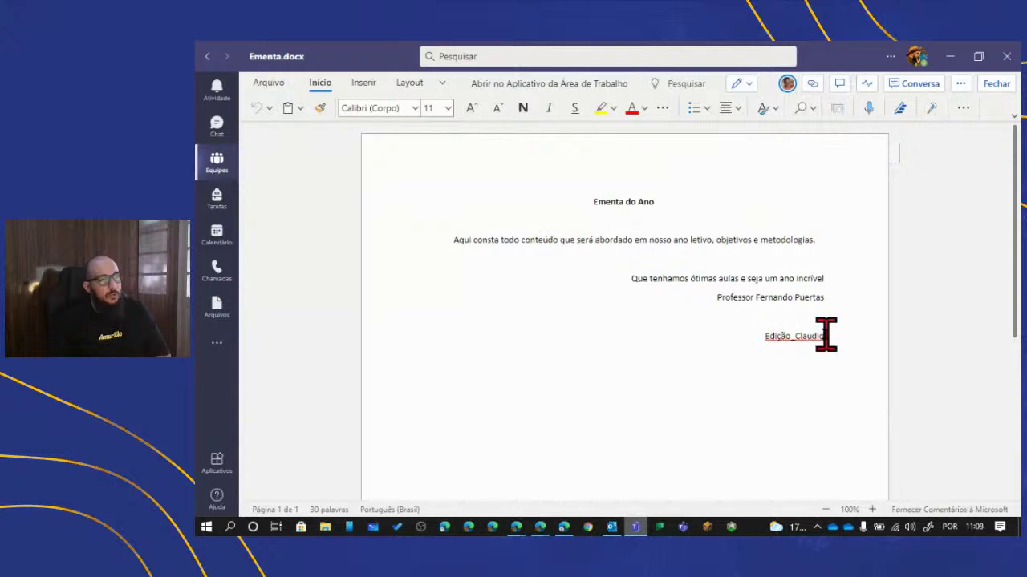
mouse_move(826, 335)
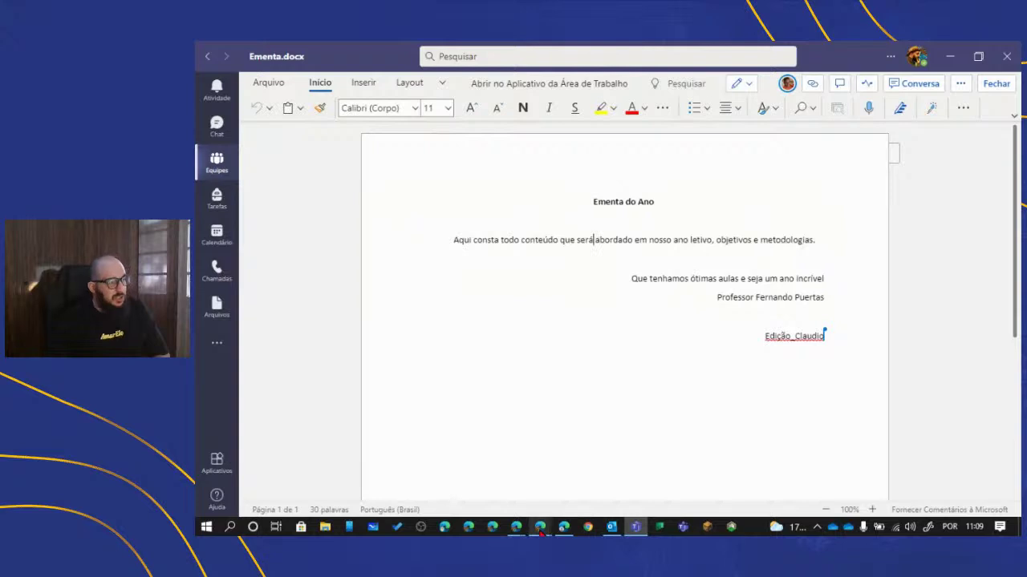
mouse_move(540, 527)
click(502, 453)
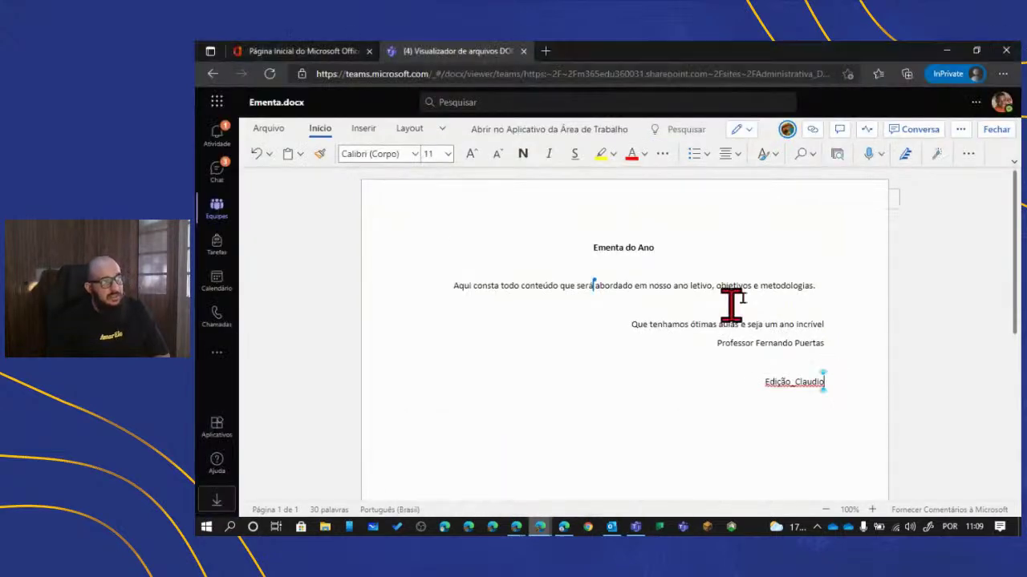
click(992, 132)
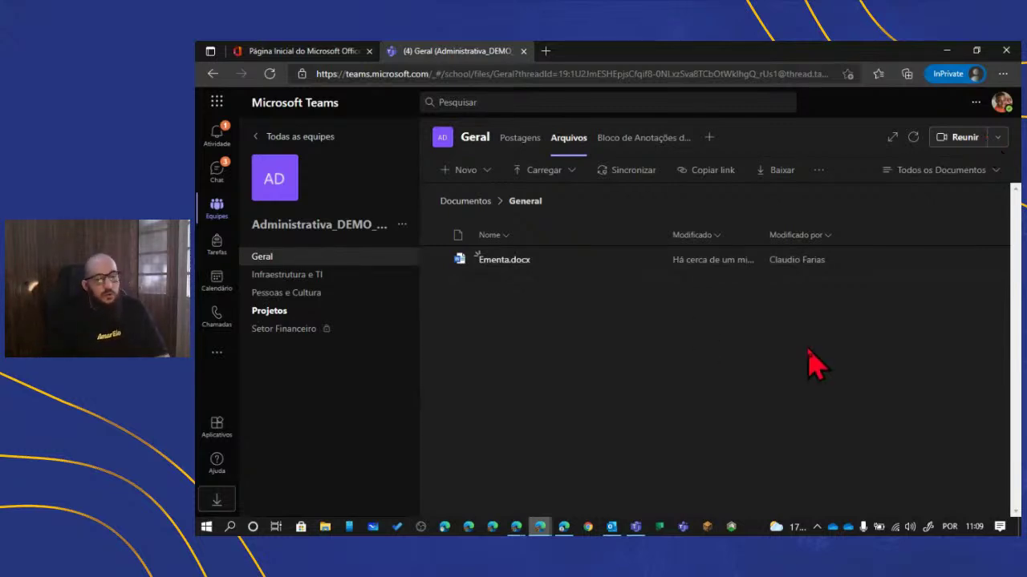
mouse_move(565, 531)
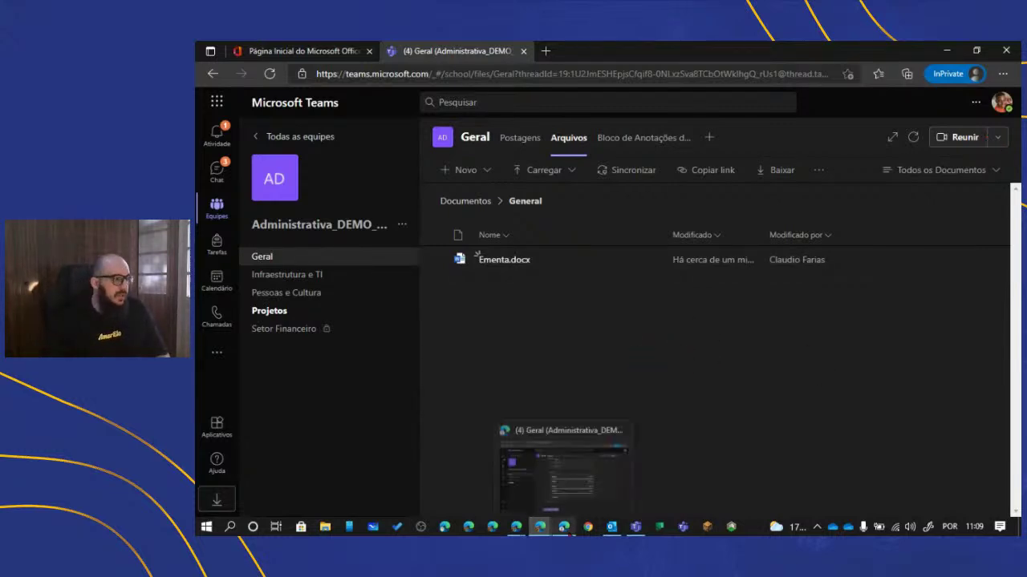
- In desktop Teams, glance at the document's Conversa panel, then close Ementa.docx
click(635, 529)
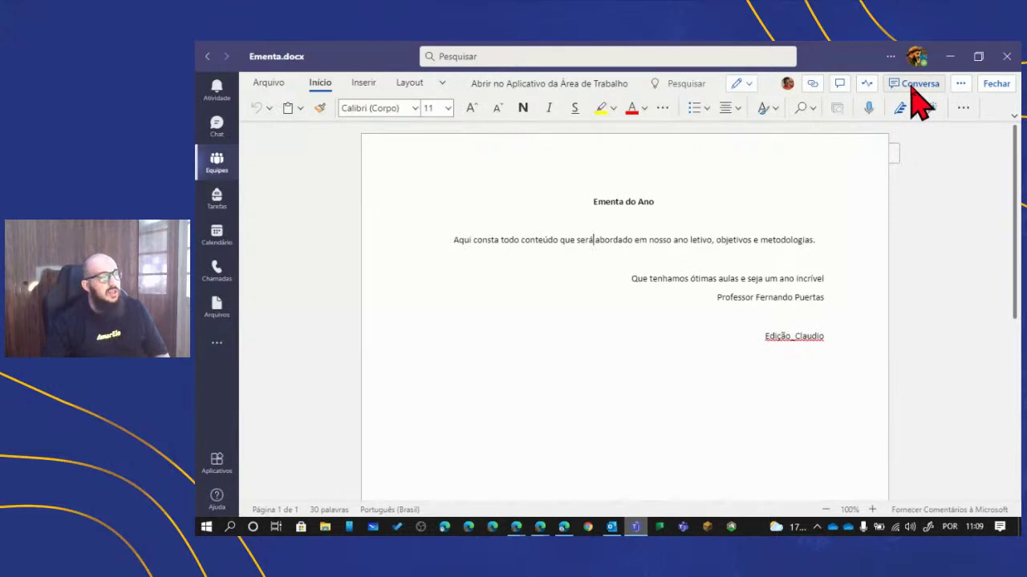
click(914, 85)
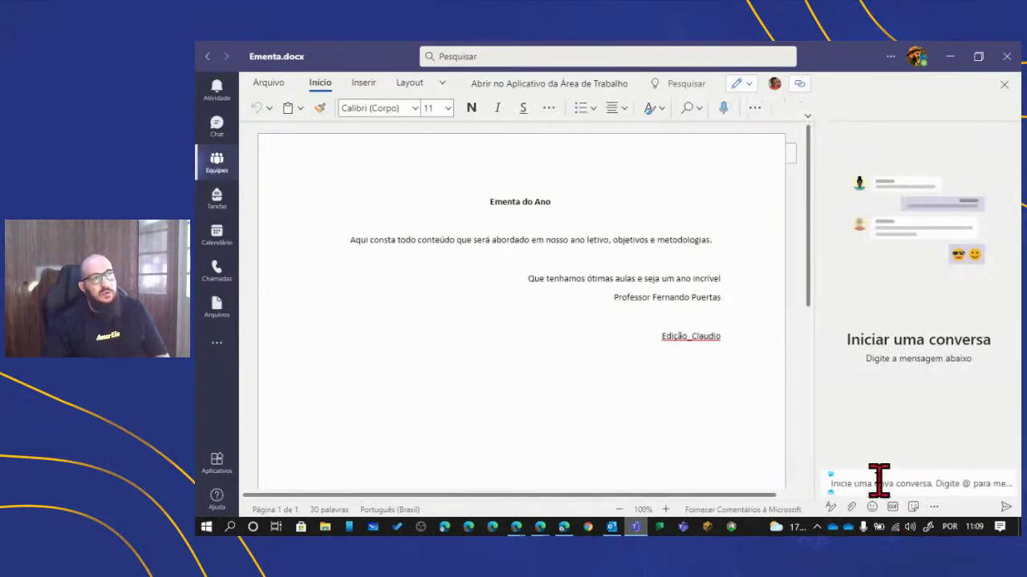
click(1004, 85)
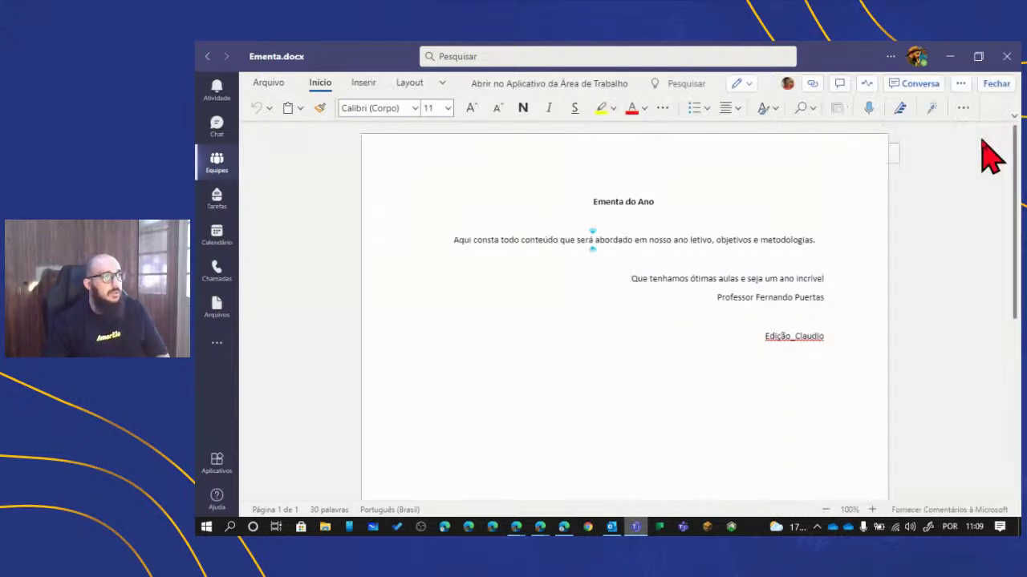
click(996, 85)
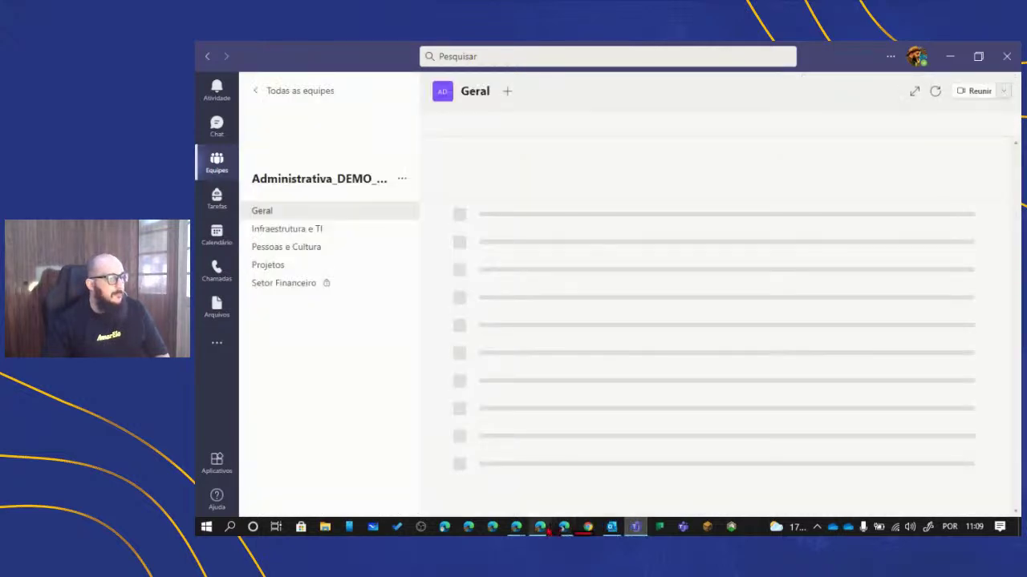
- Open the Geral channel's file library with 'Abrir no SharePoint' from desktop Teams
mouse_move(540, 527)
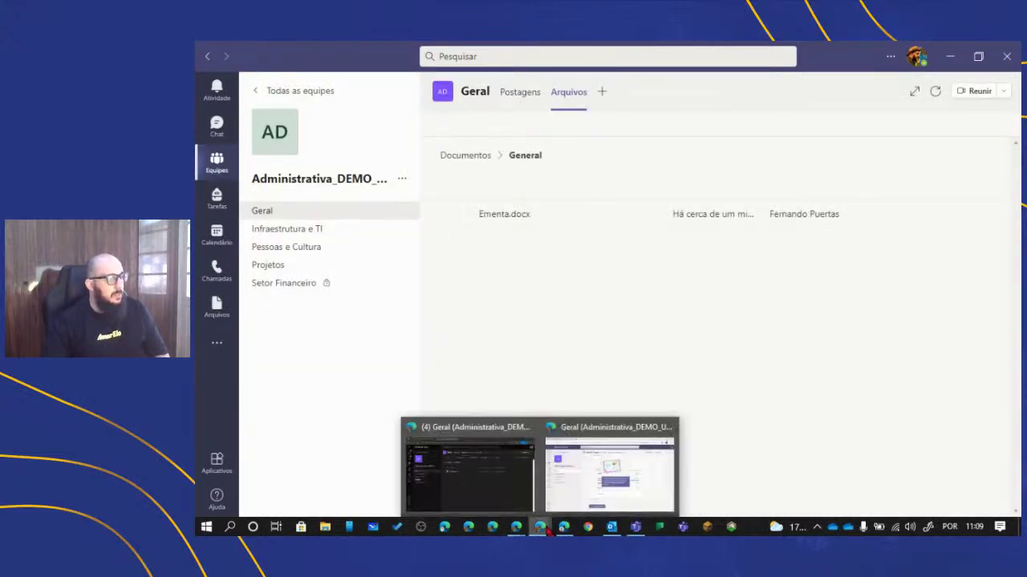
mouse_move(481, 472)
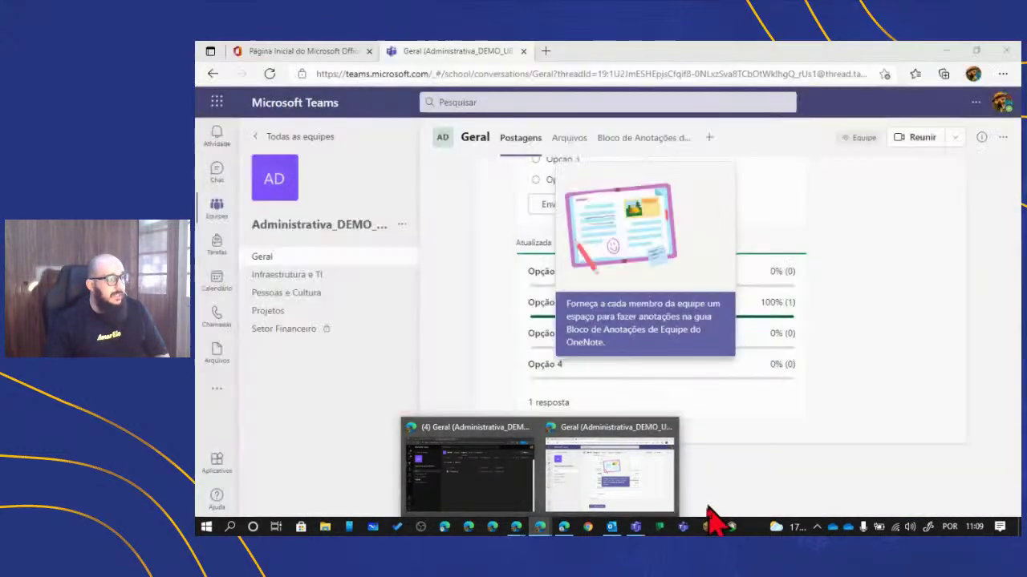
click(635, 527)
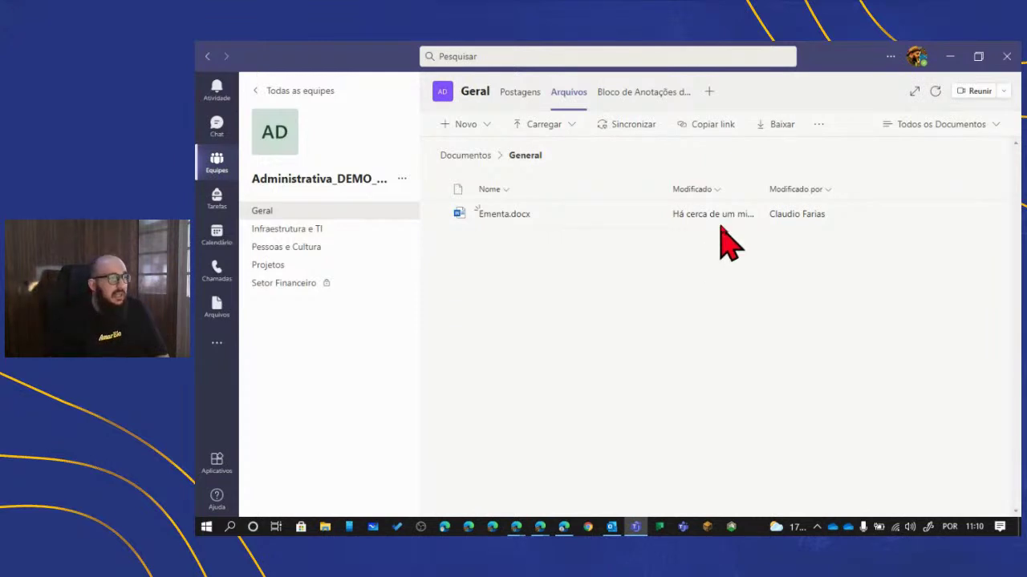
click(818, 124)
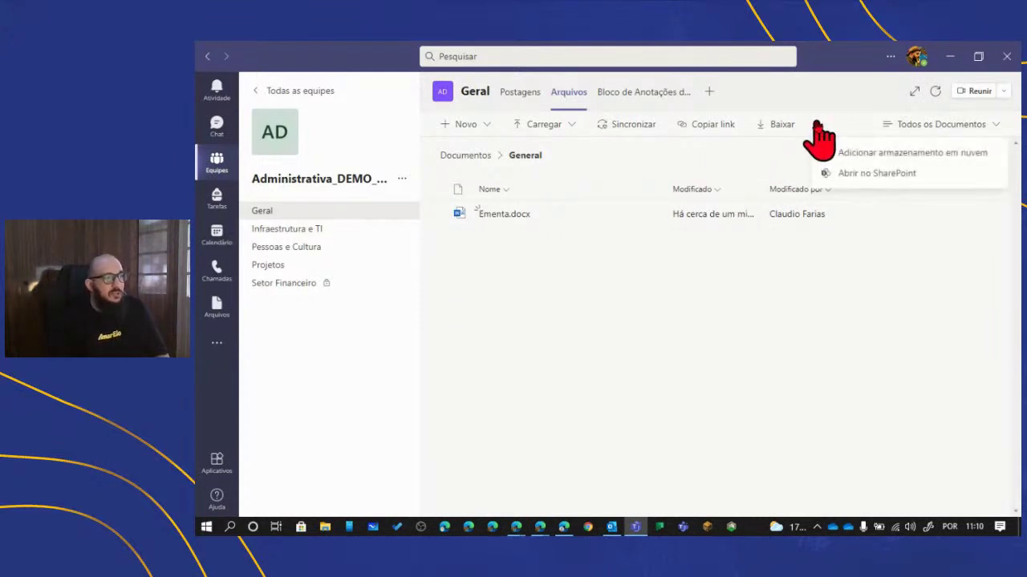
click(876, 177)
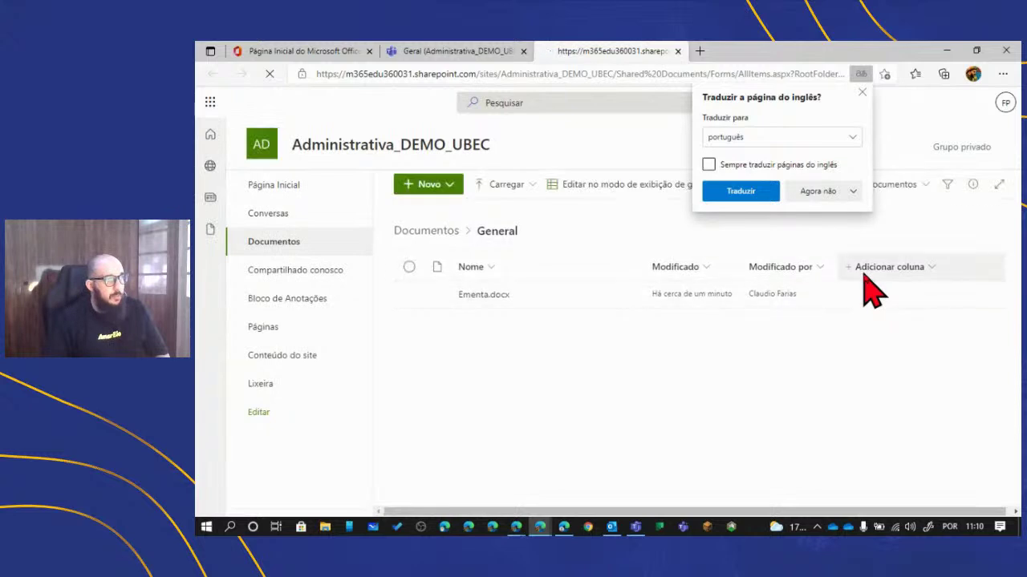
- Set the Administrativa_DEMO_UBEC Members group's access on Ementa.docx to 'Pode exibir'
click(862, 94)
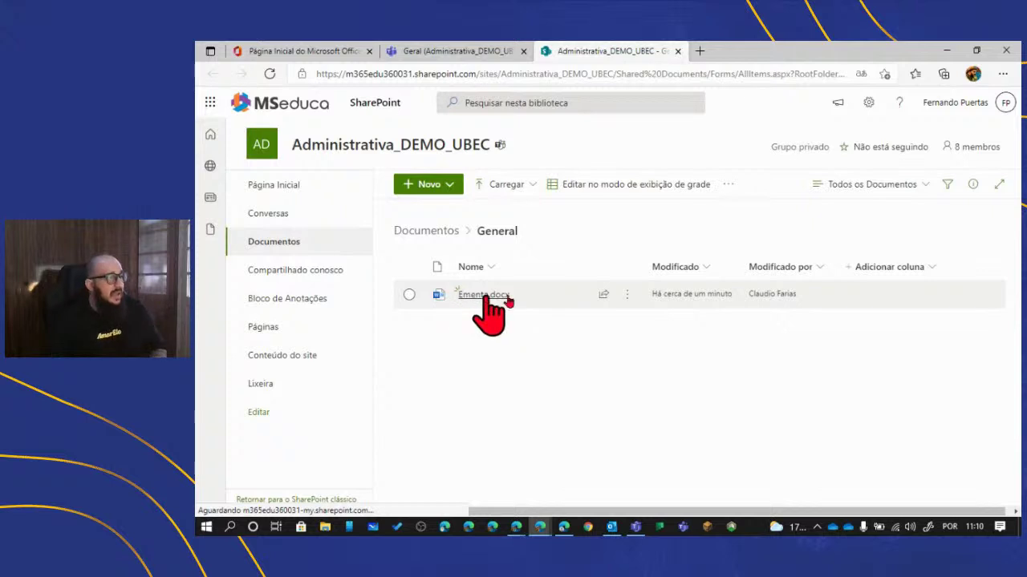
mouse_move(626, 298)
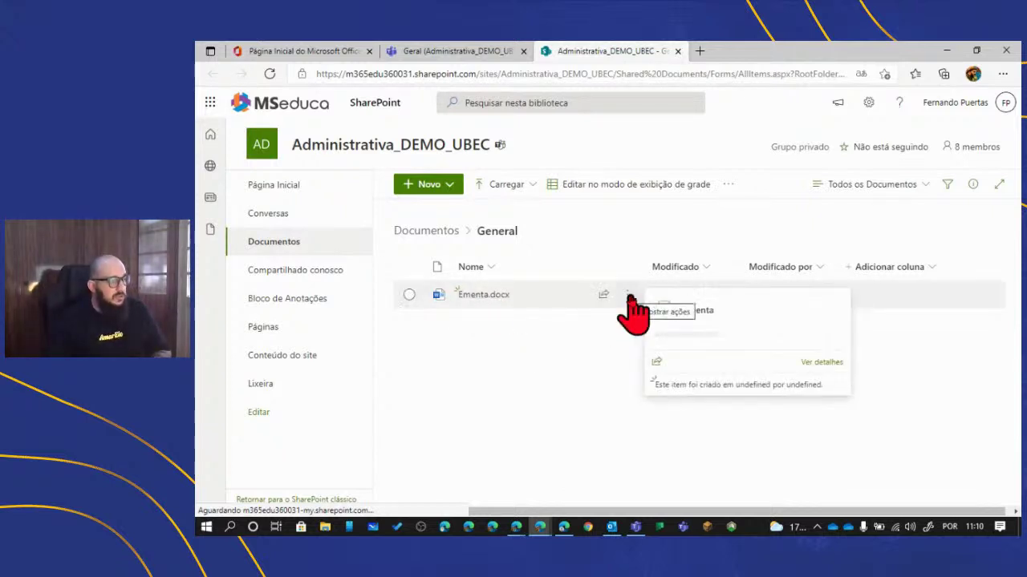
click(628, 299)
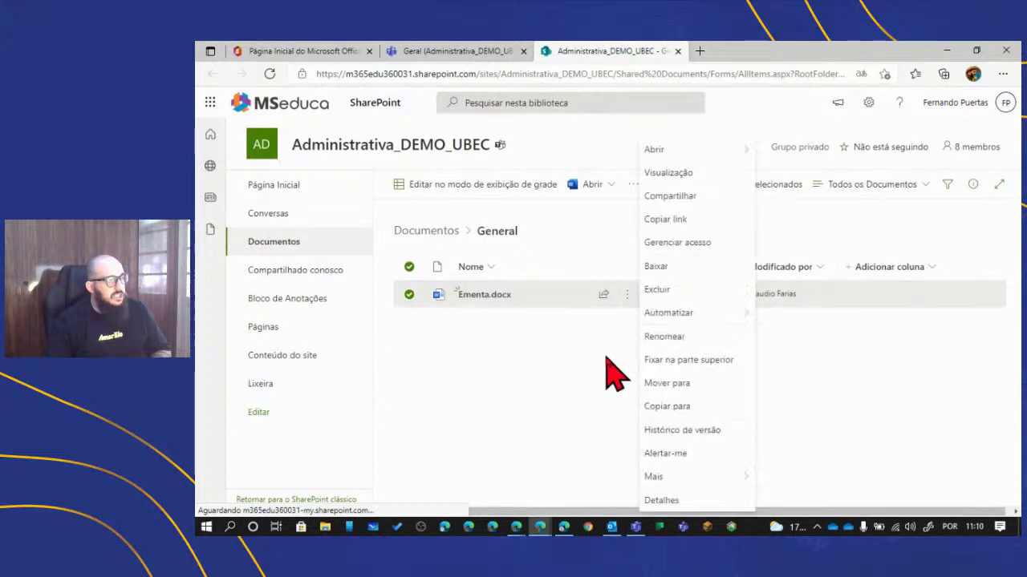
click(682, 267)
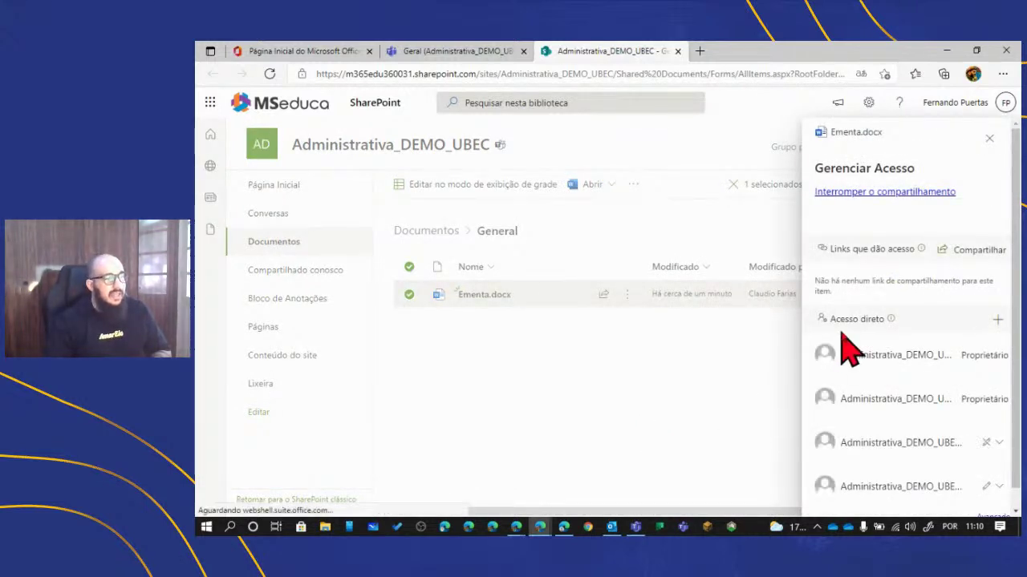
scroll(850, 353, down, 1)
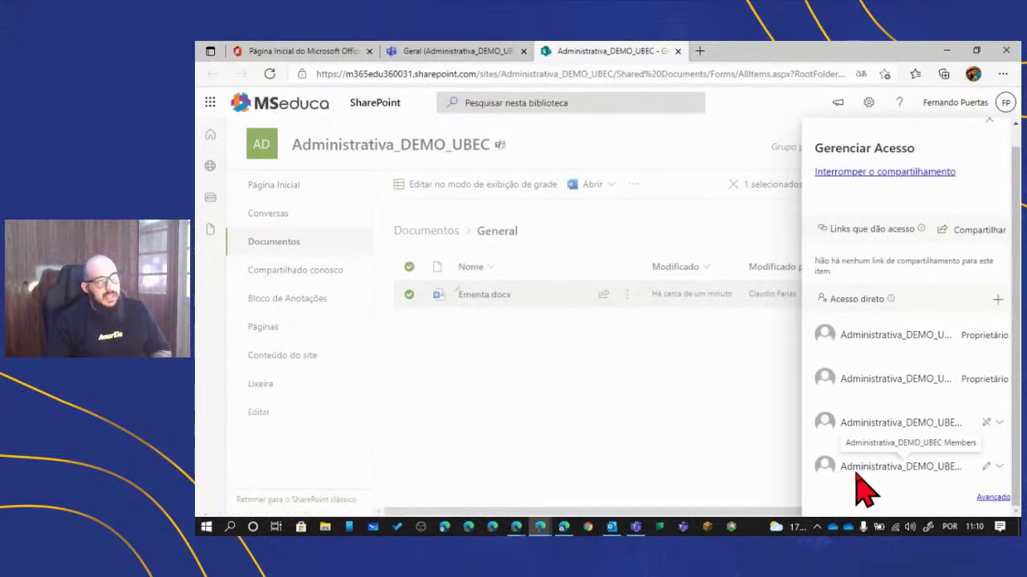
click(999, 467)
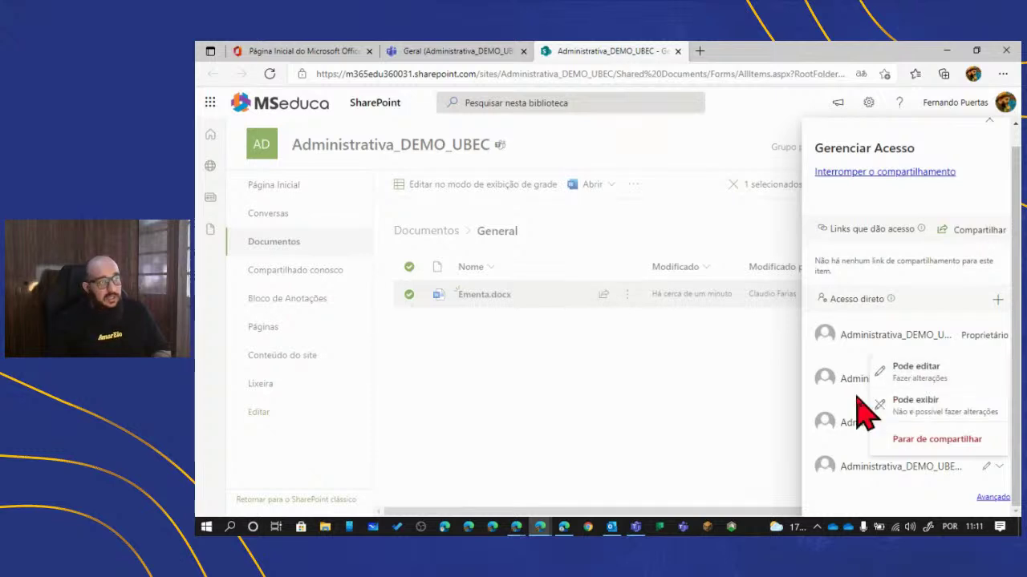
click(920, 405)
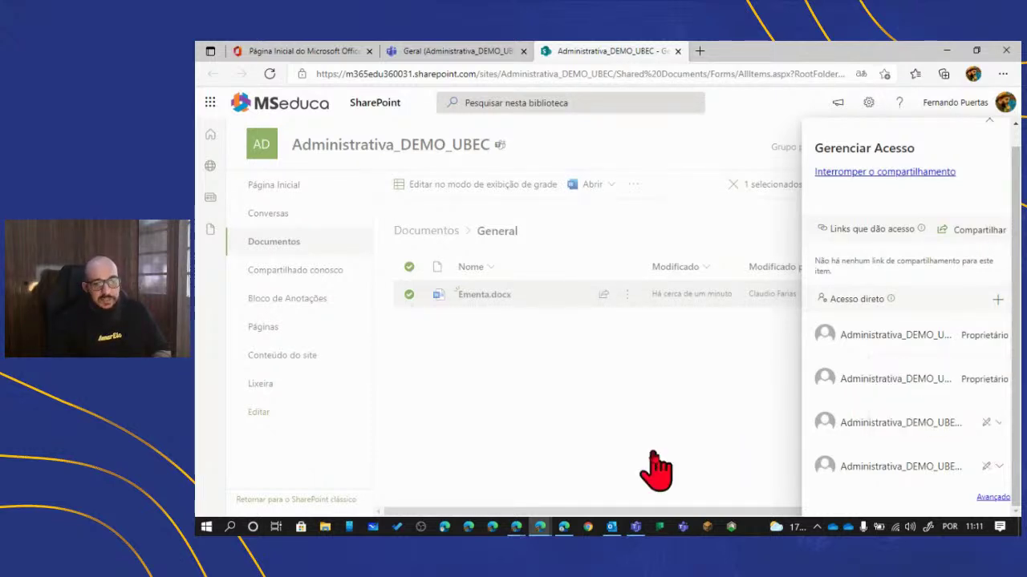
- Close the Gerenciar Acesso panel for Ementa.docx
click(665, 431)
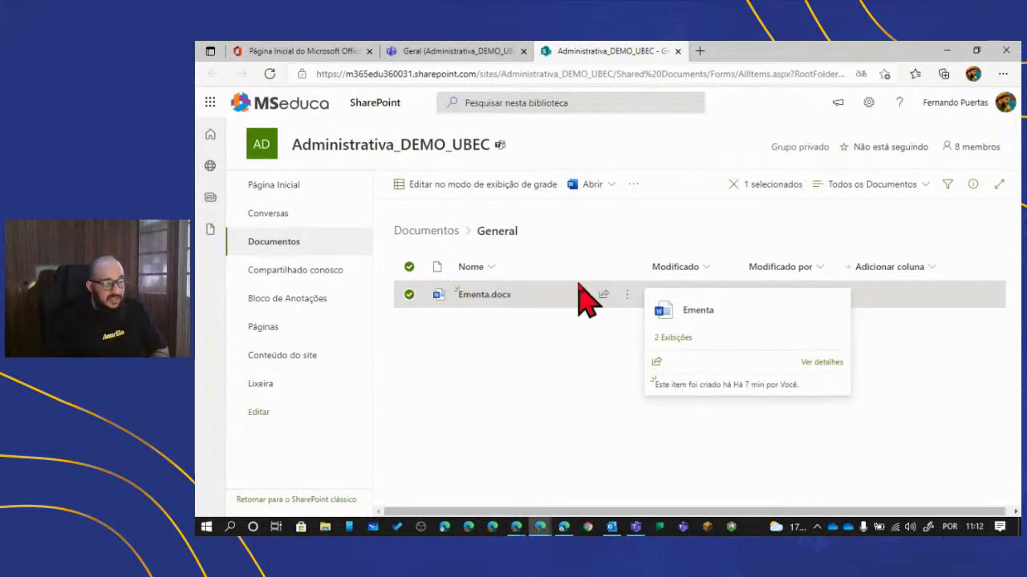
- Create a new folder named Relatórios in the General library
click(500, 344)
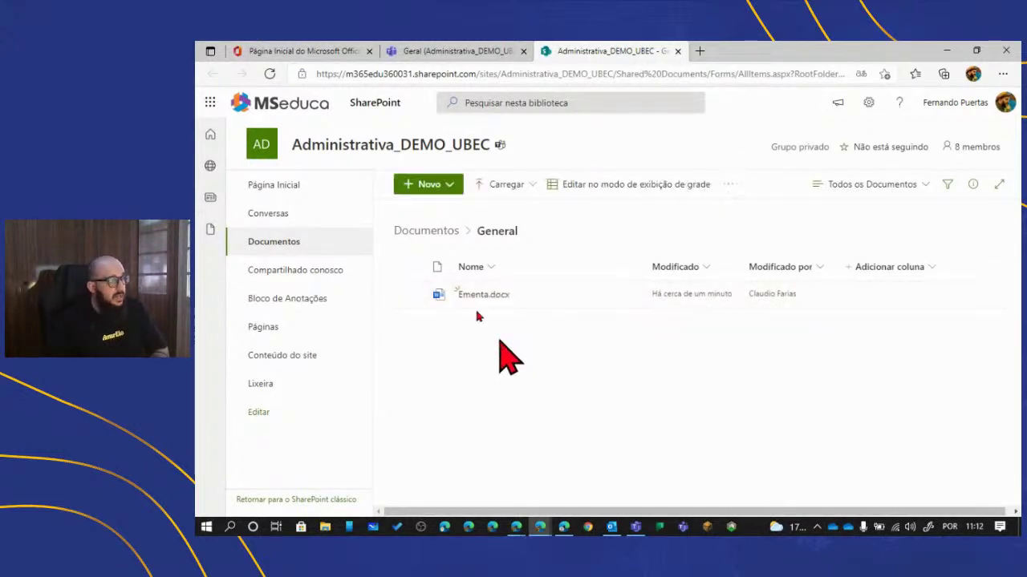
click(441, 189)
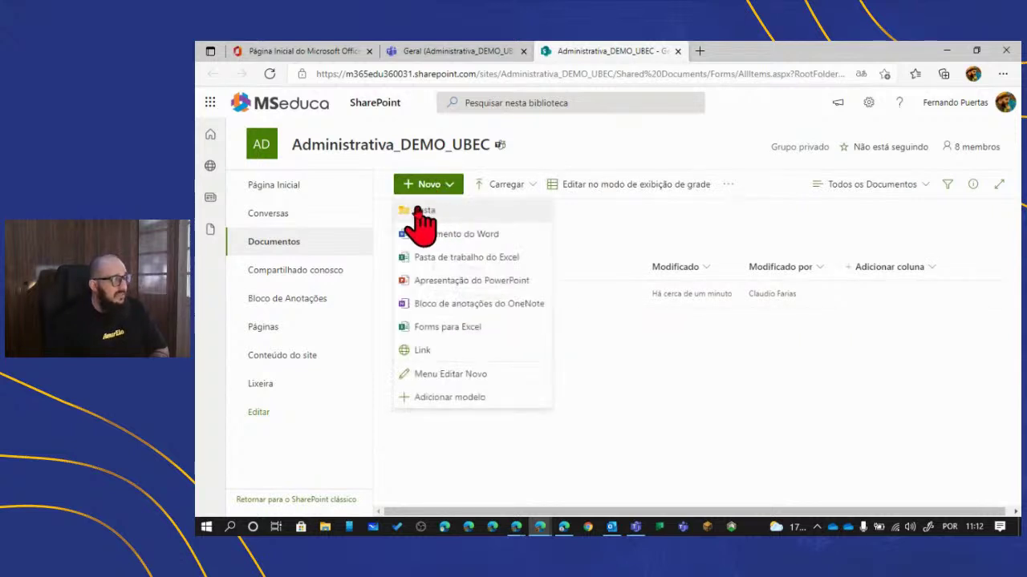
click(453, 211)
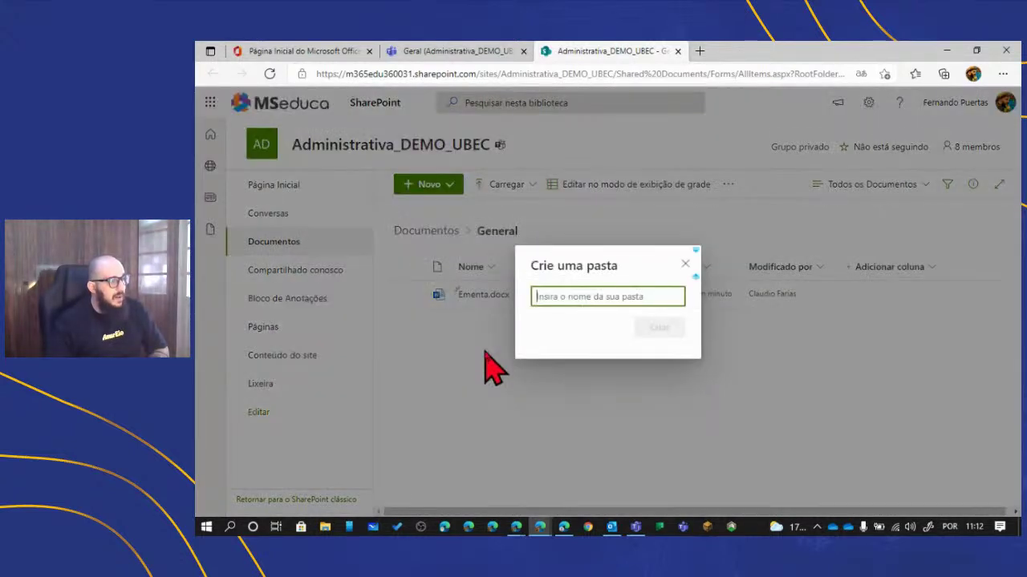
text(Relatórios)
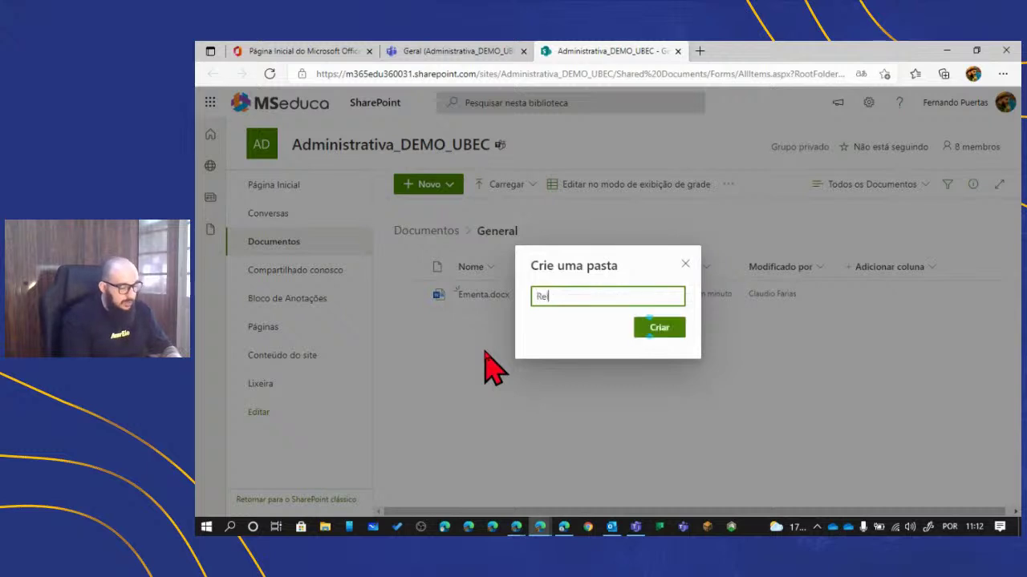
click(649, 328)
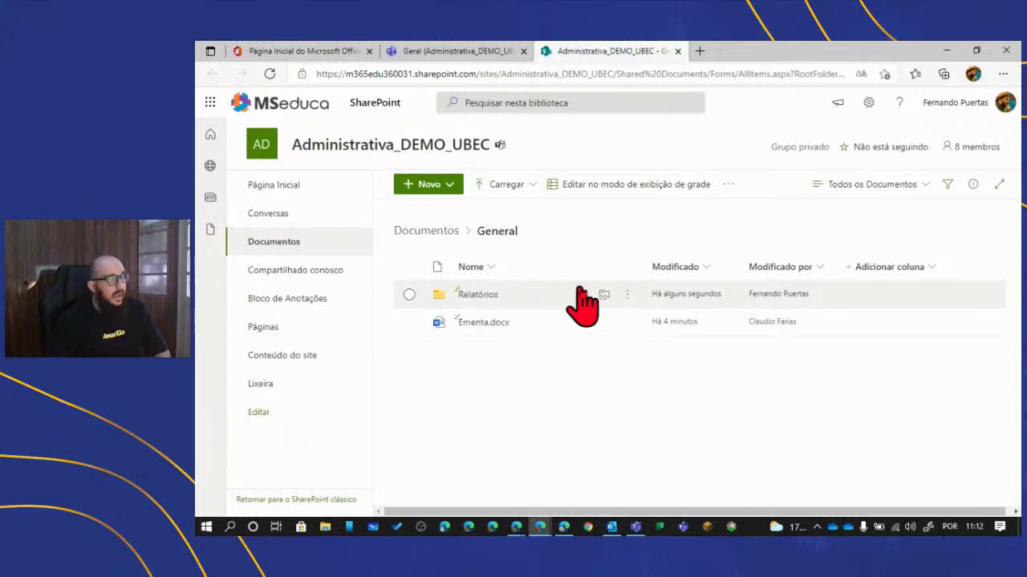
- Make the last direct-access group on Relatórios 'Pode exibir' and close the access panel
click(627, 297)
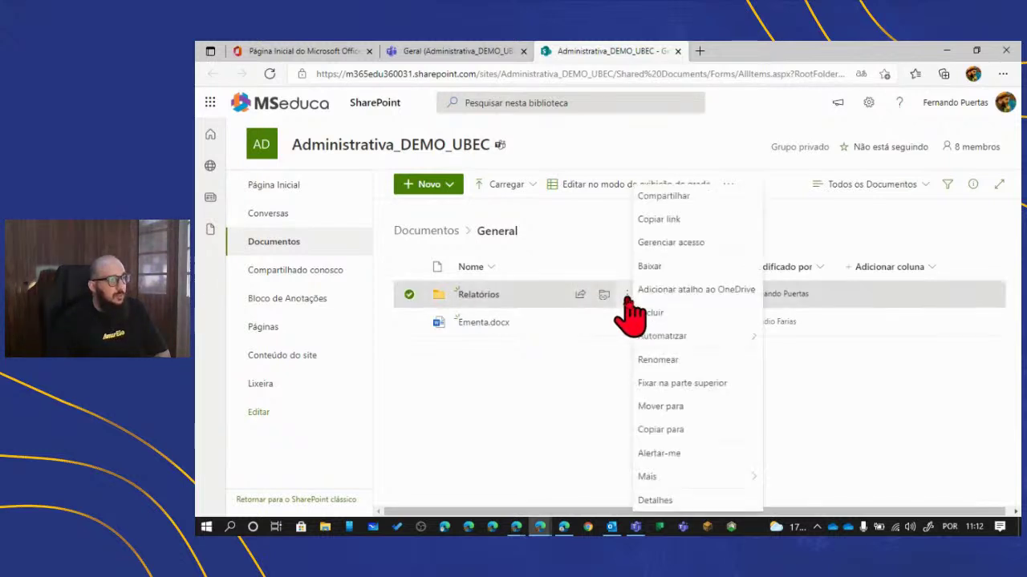
click(698, 242)
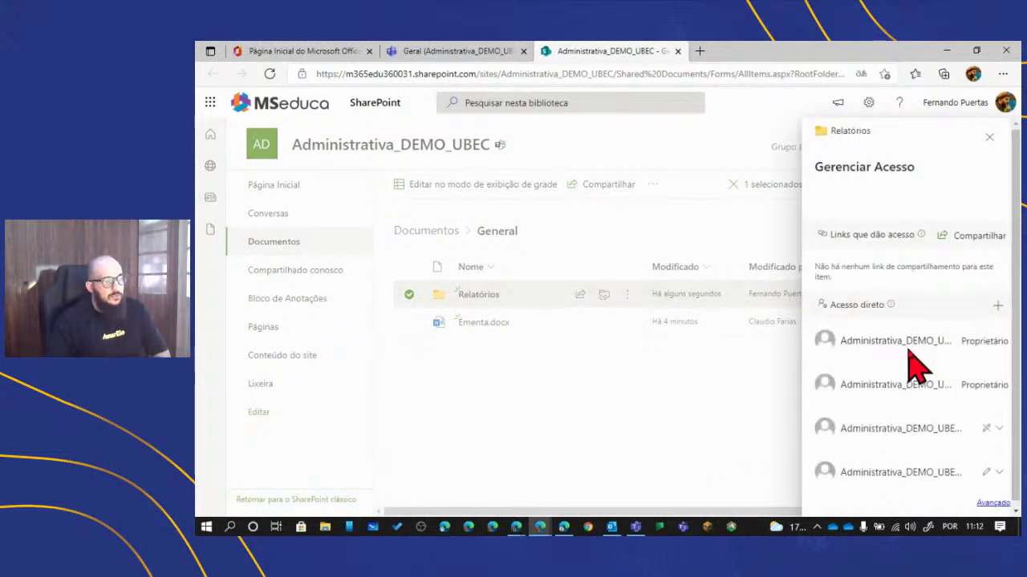
scroll(922, 425, down, 1)
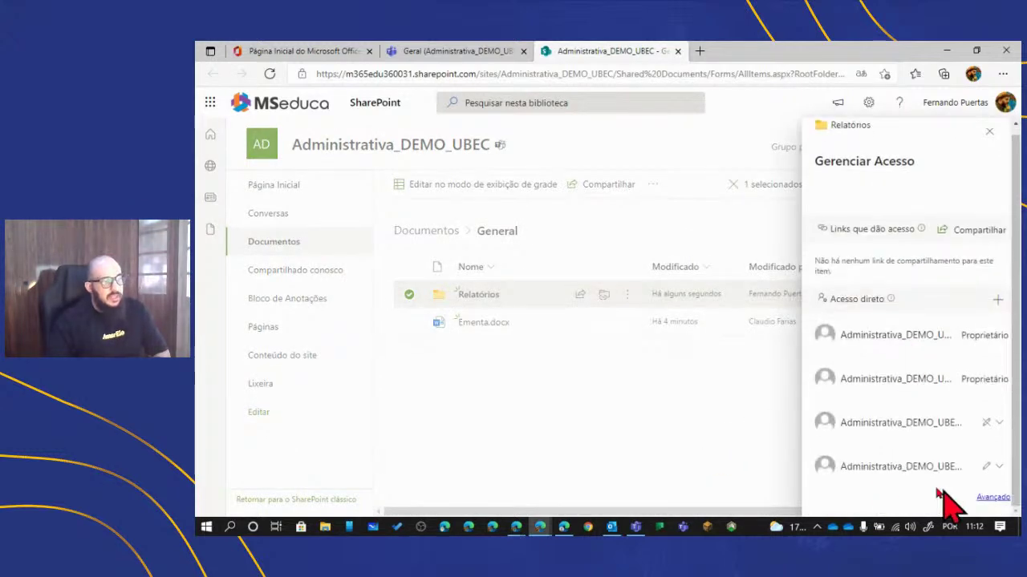
click(995, 469)
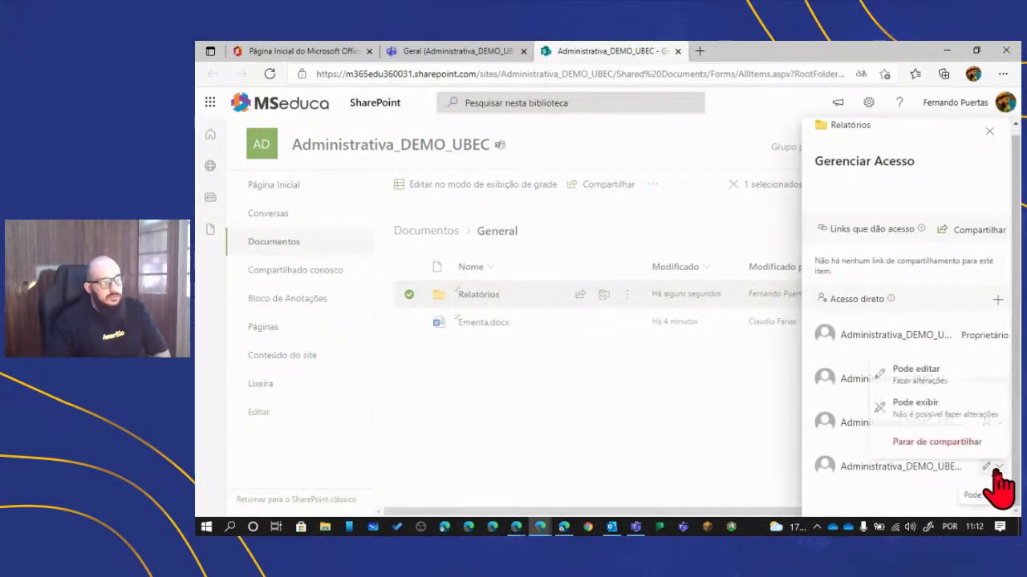
click(932, 411)
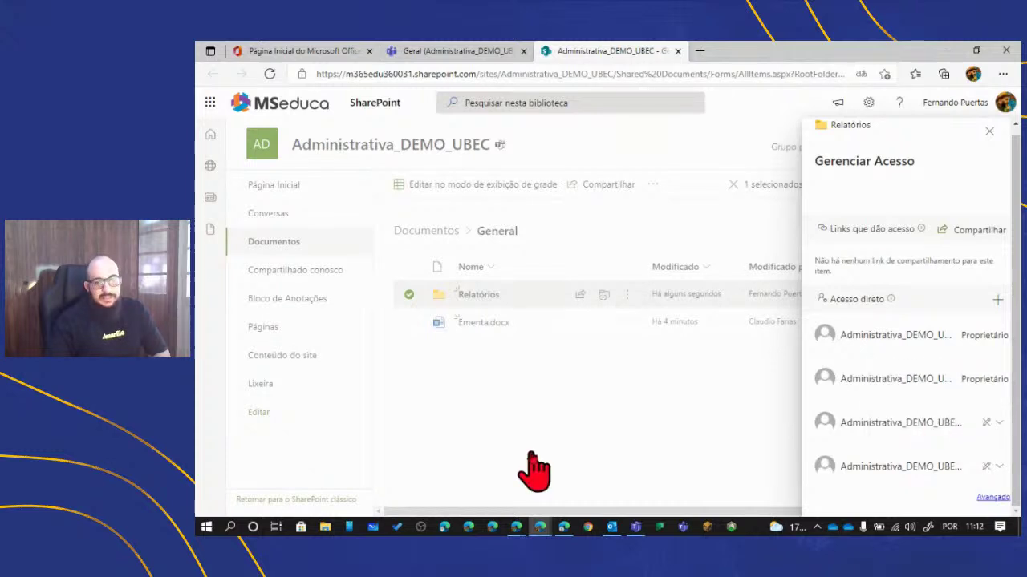
click(554, 417)
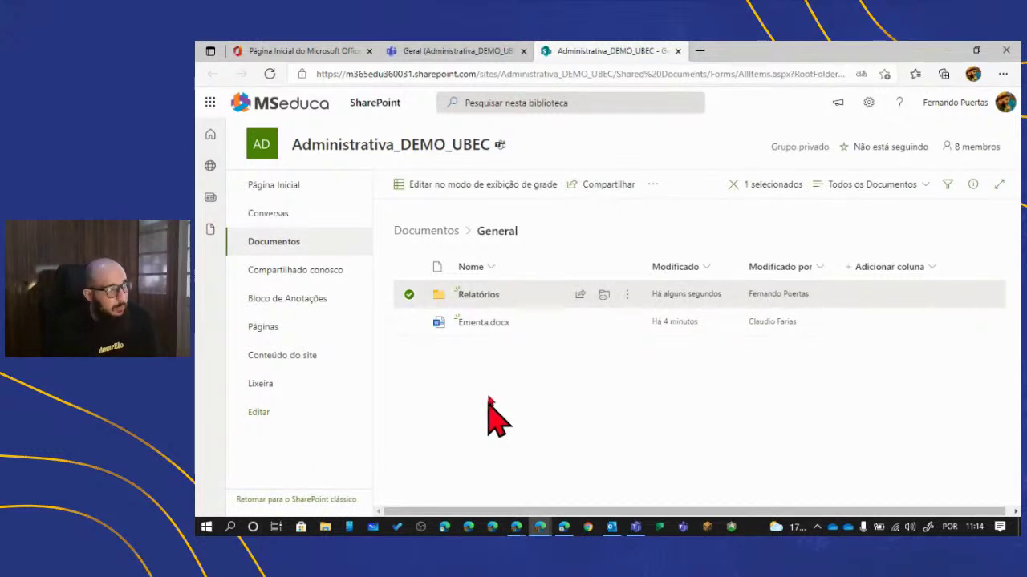
click(630, 295)
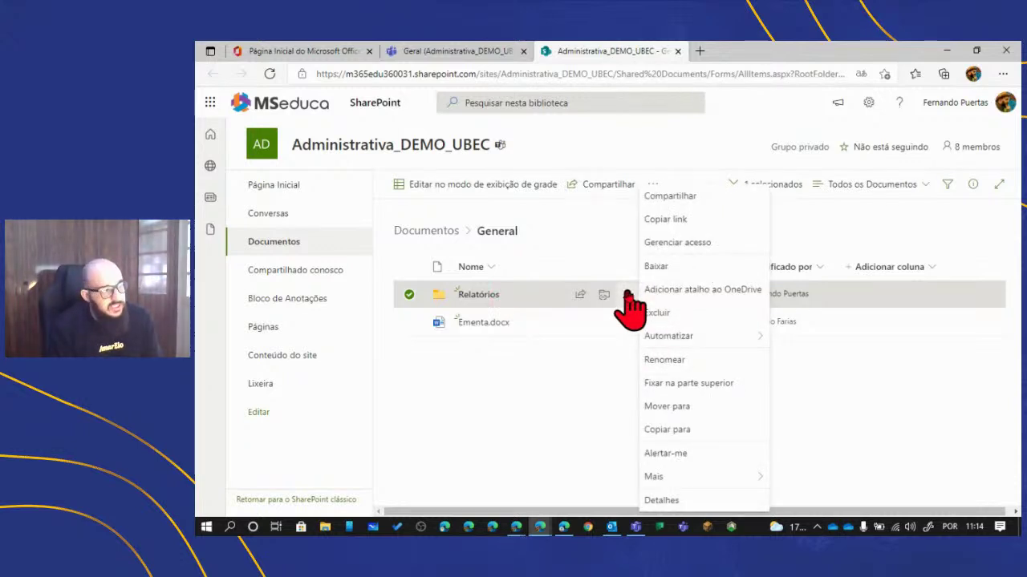
click(555, 419)
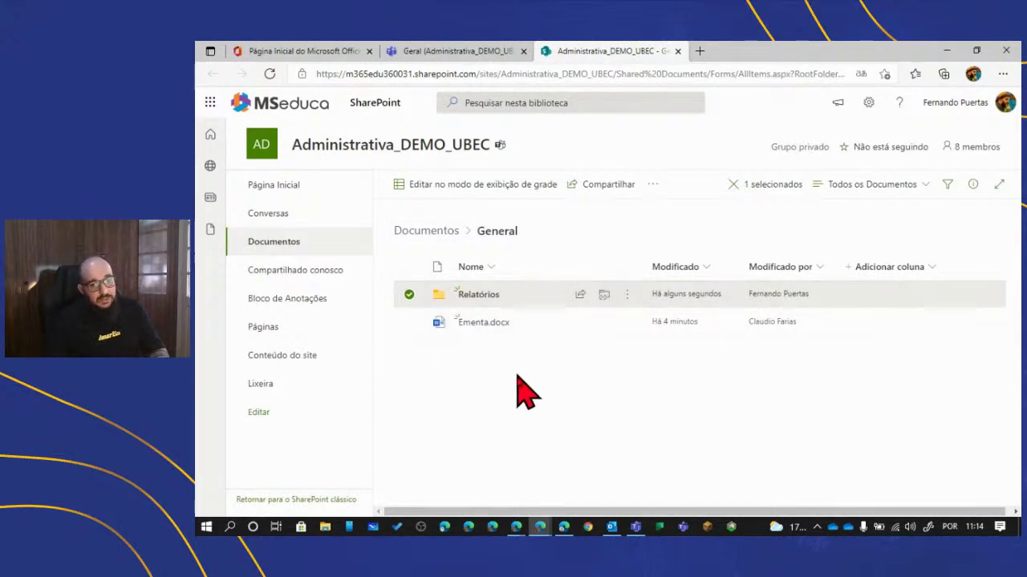
- Refresh Geral's Arquivos list, then open Ementa.docx in the browser Teams window
click(678, 50)
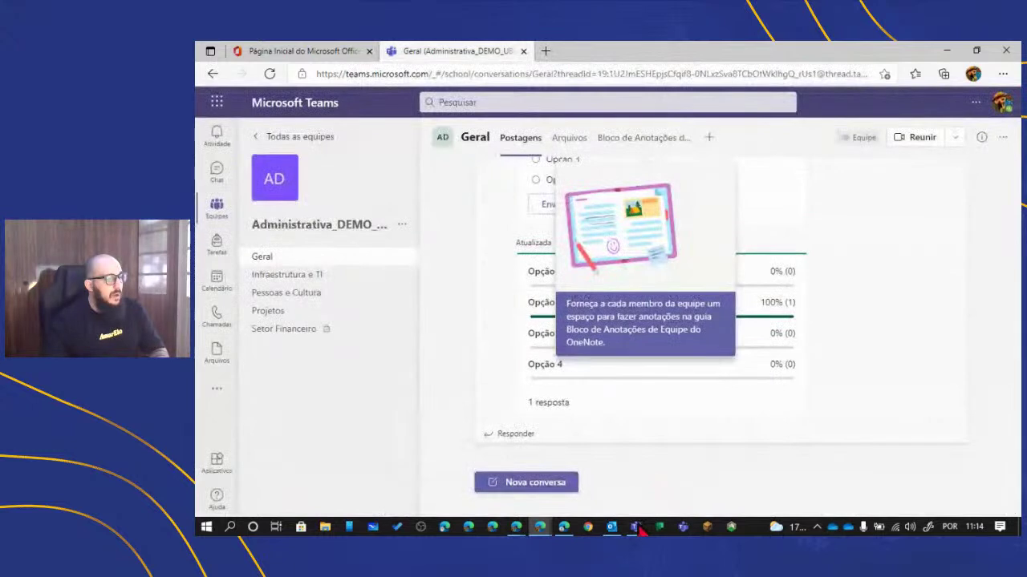
mouse_move(635, 526)
click(647, 485)
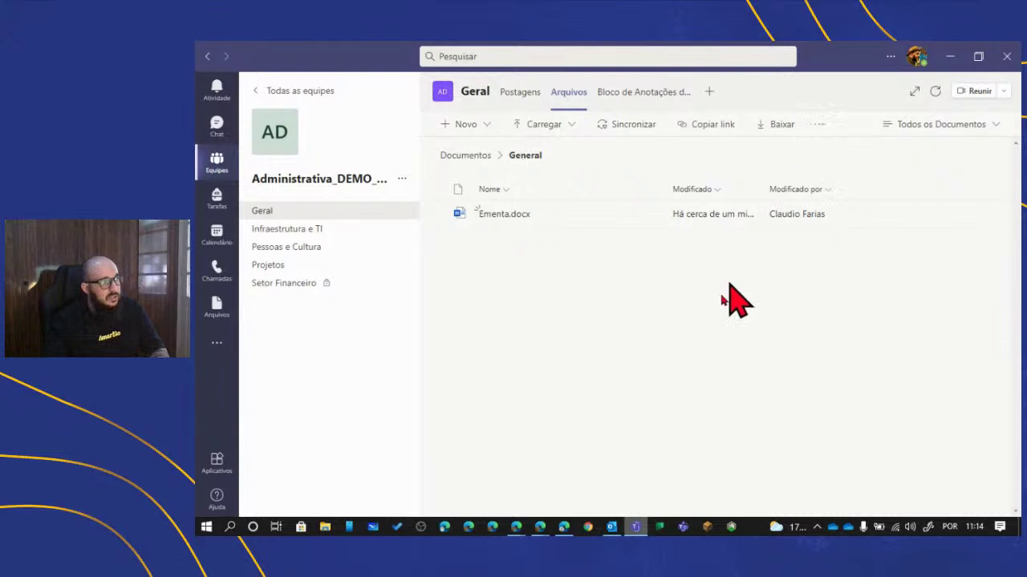
click(935, 91)
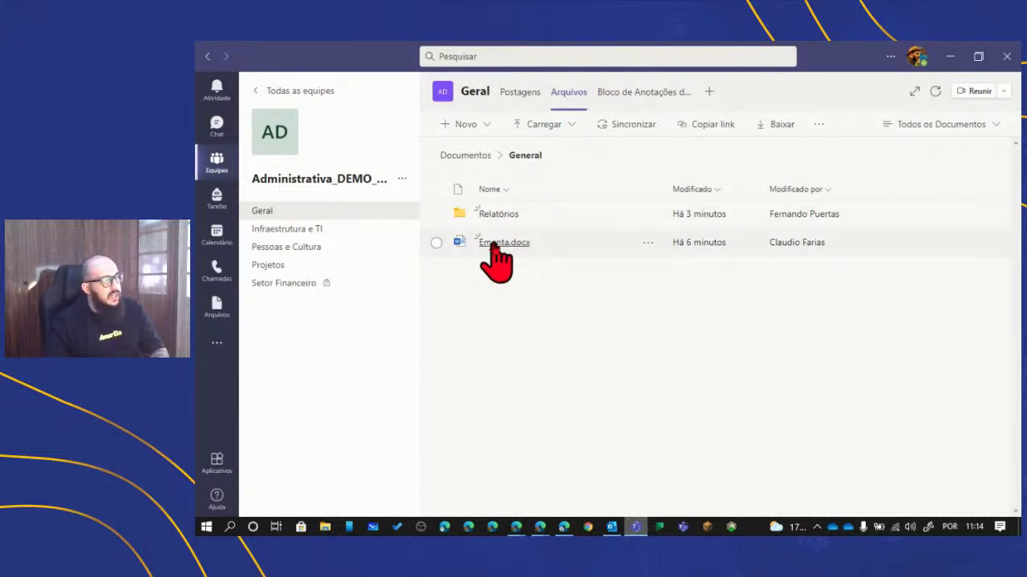
mouse_move(539, 530)
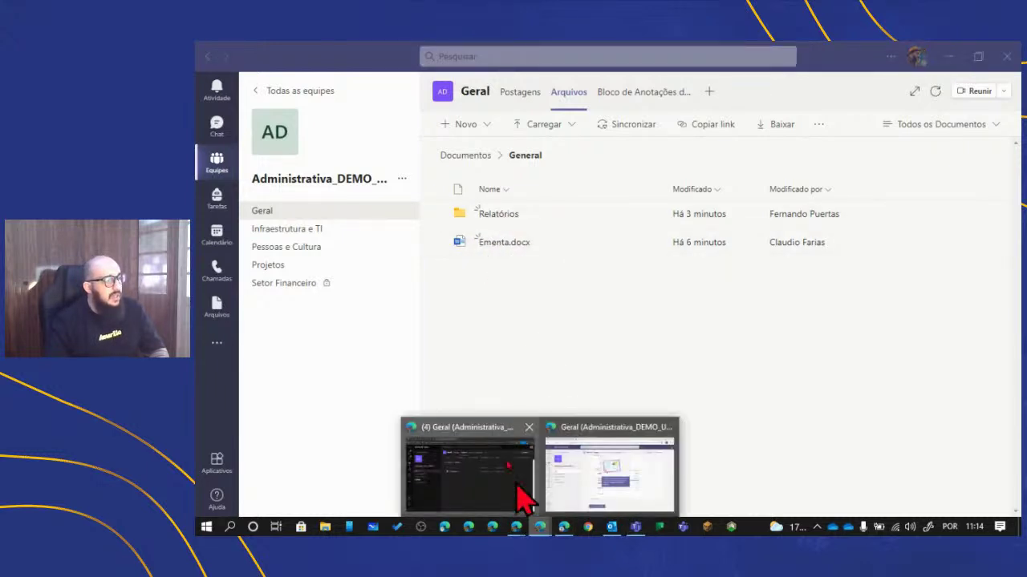
click(513, 478)
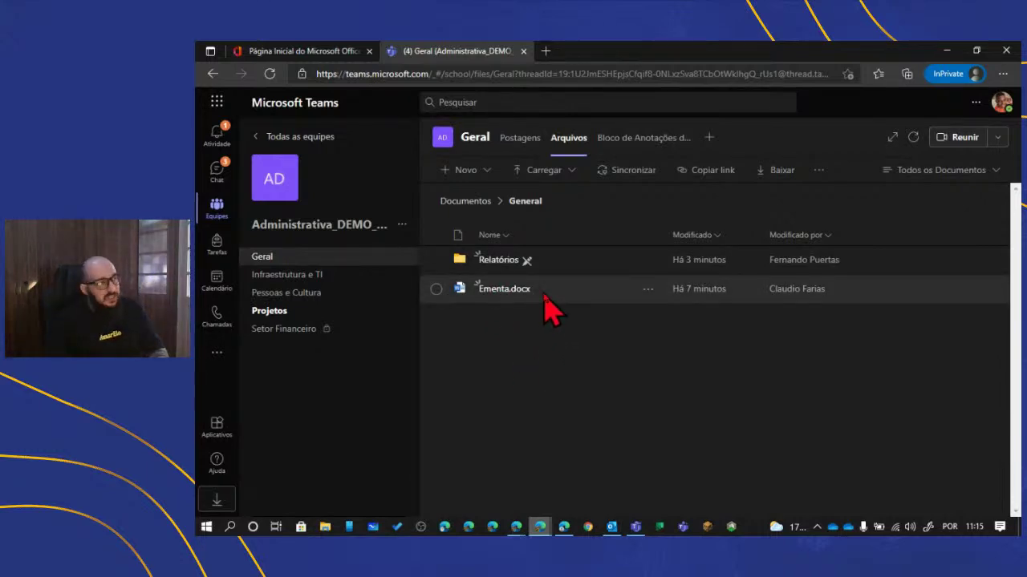
click(502, 290)
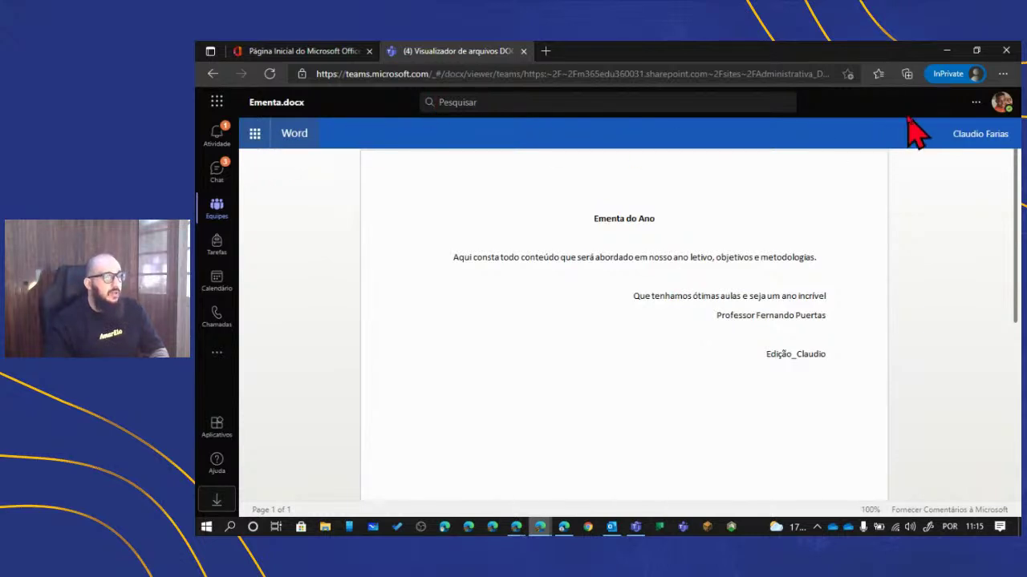
- Close the Ementa.docx viewer and return to Geral's Arquivos tab
click(975, 103)
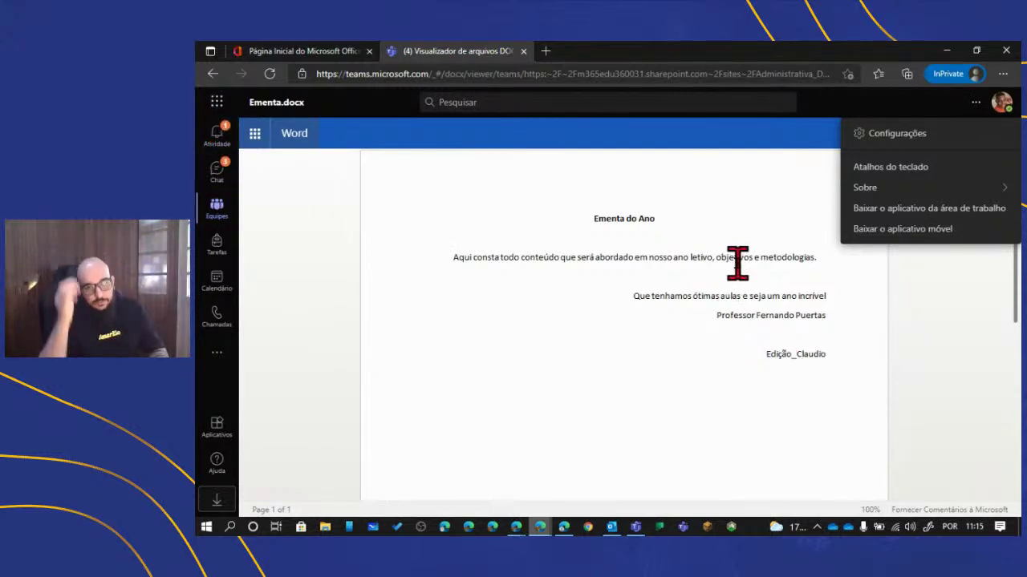
click(216, 210)
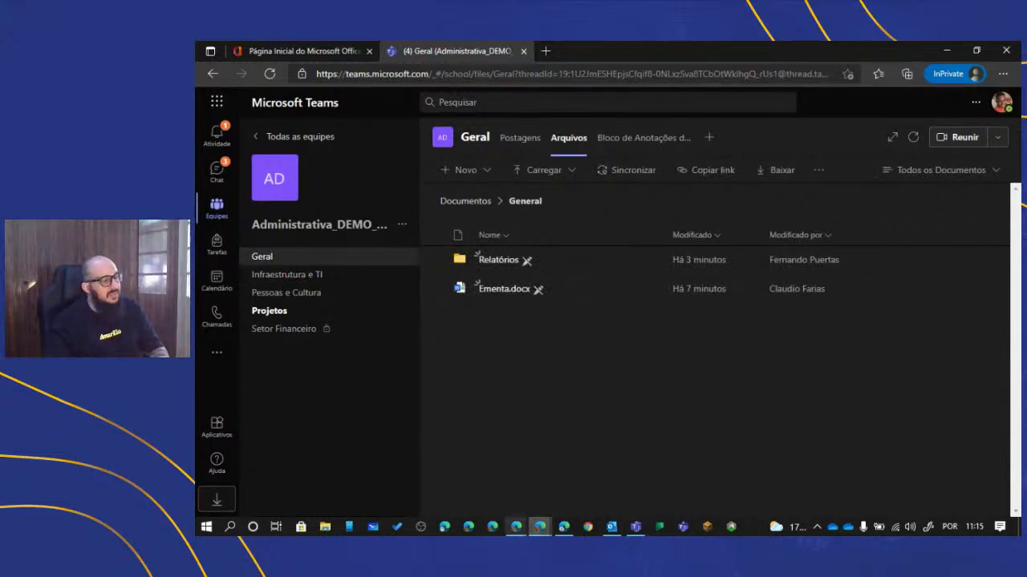
mouse_move(540, 527)
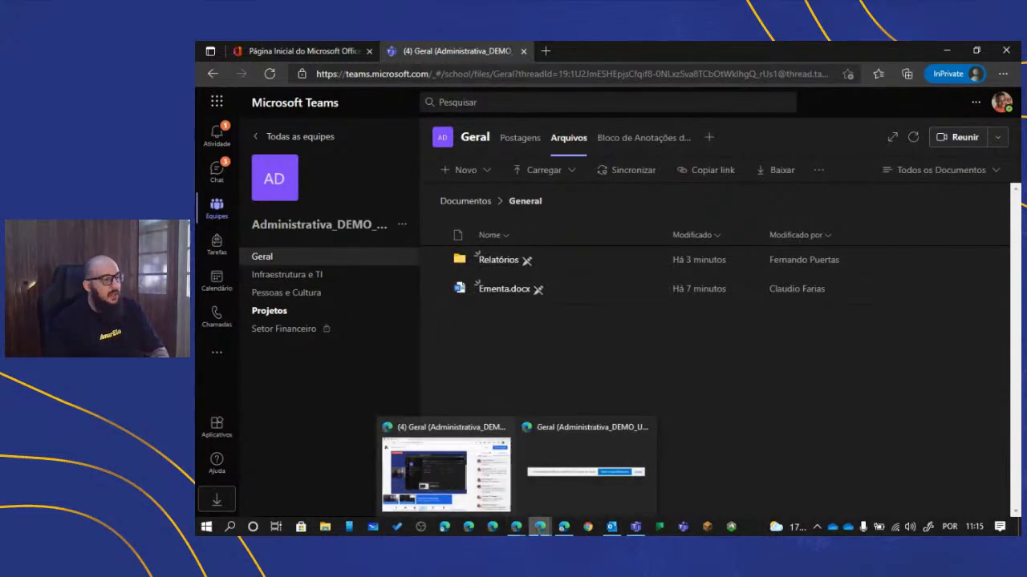
- In the desktop app, review the Adicionar armazenamento em nuvem provider list, then dismiss it
click(634, 528)
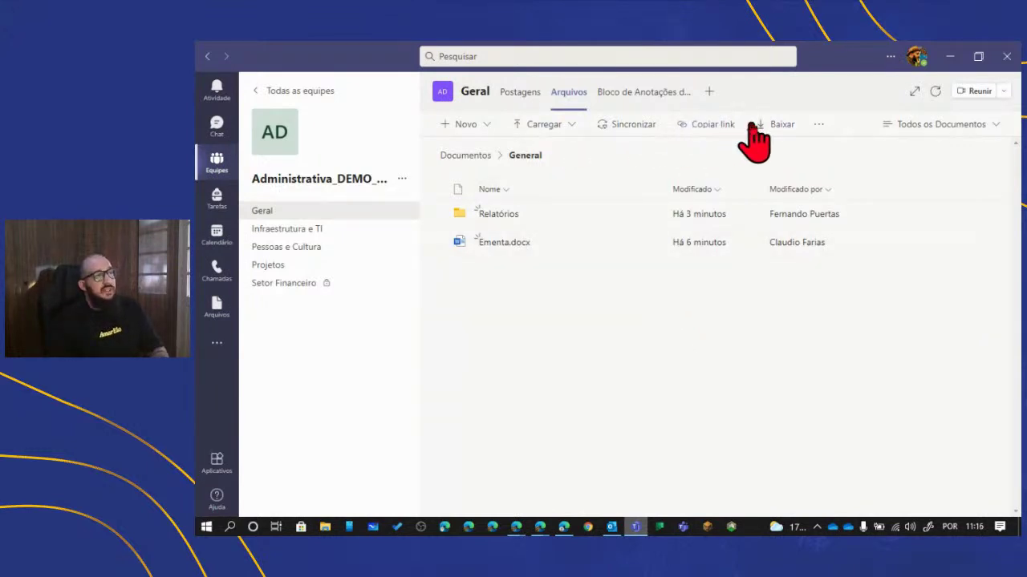
click(816, 126)
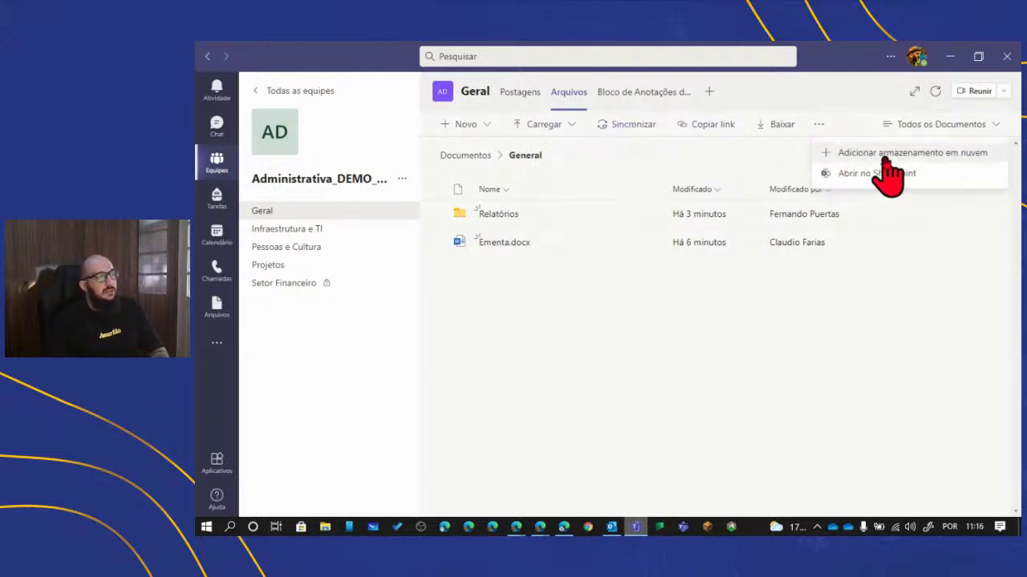
click(842, 411)
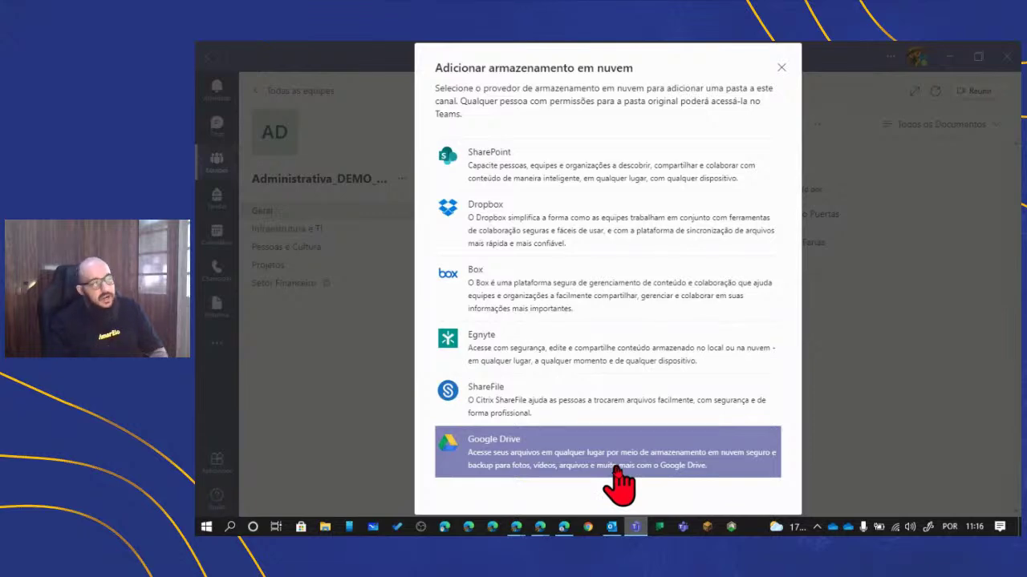
click(871, 437)
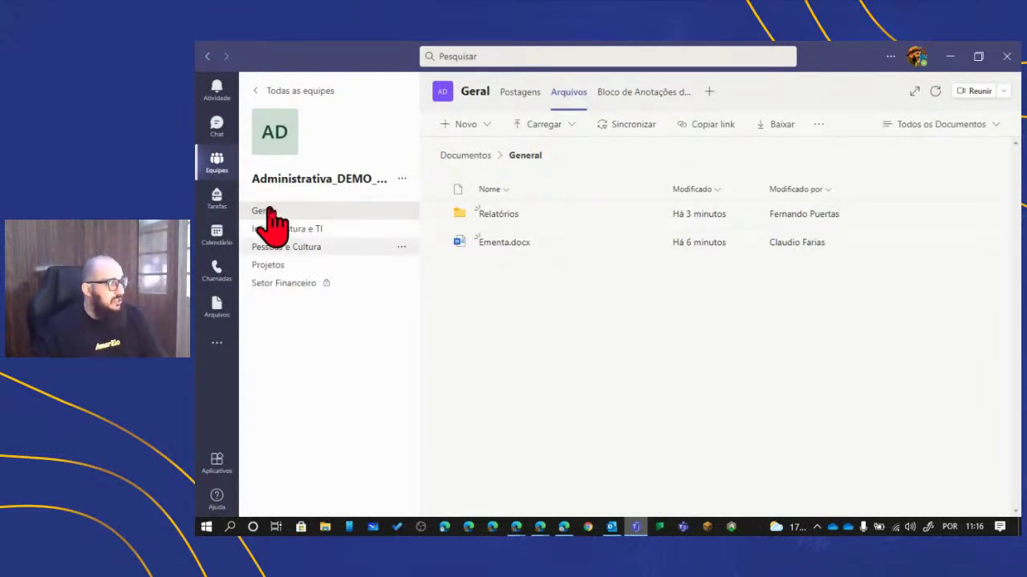
- Go to the Geral channel and open its Bloco de Anotações de Equipe tab
click(312, 245)
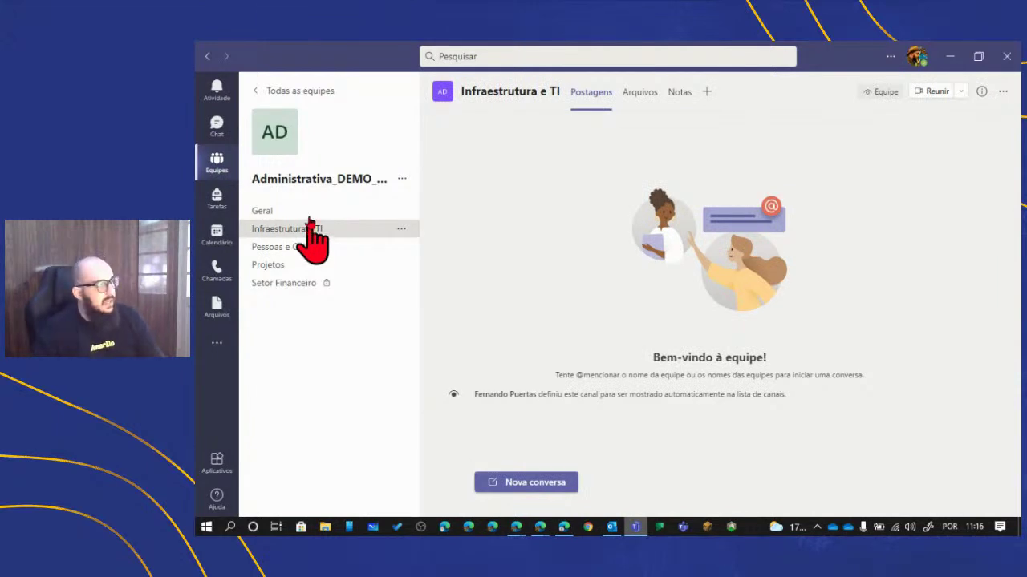
click(288, 211)
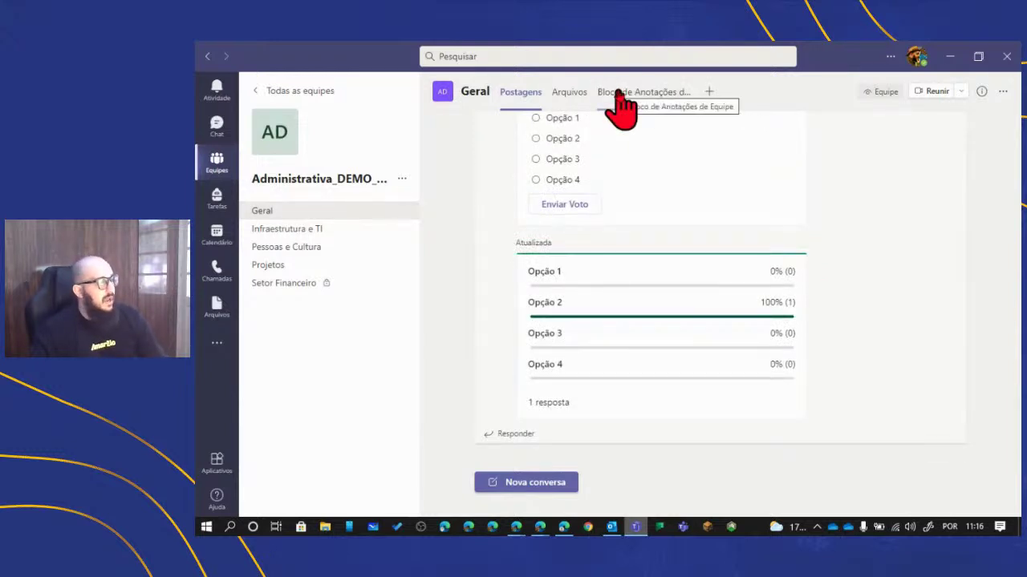
click(620, 93)
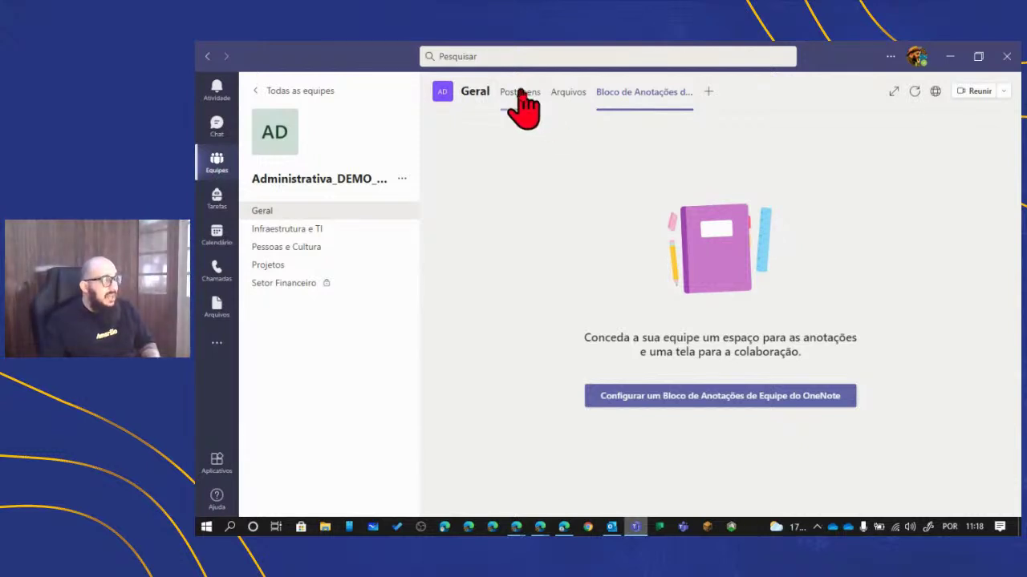
- Start a YouTube tab, search 'TED Pandemias' and pick 'This is how we prevent the next pandemic'
click(710, 92)
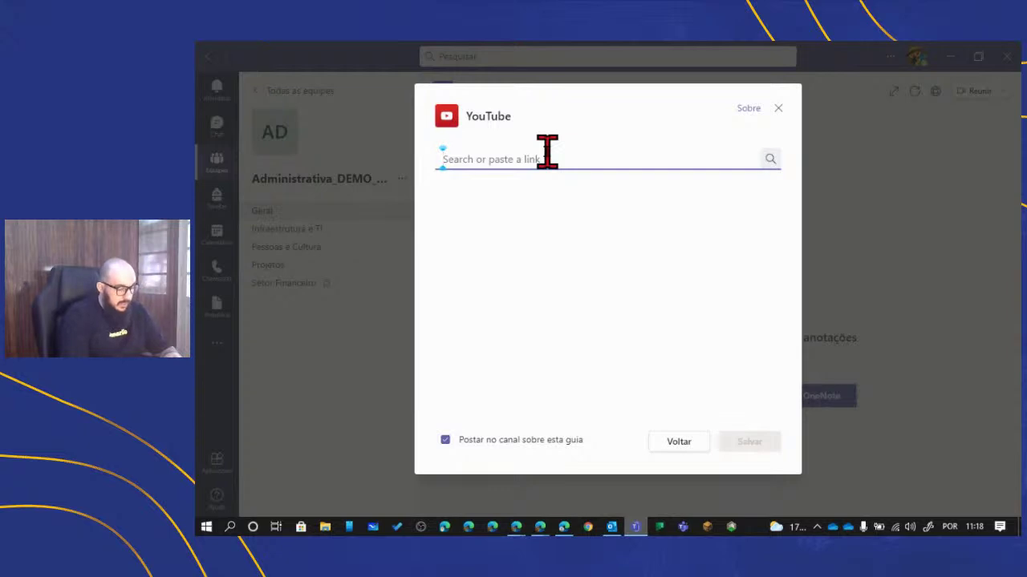
text(TED P)
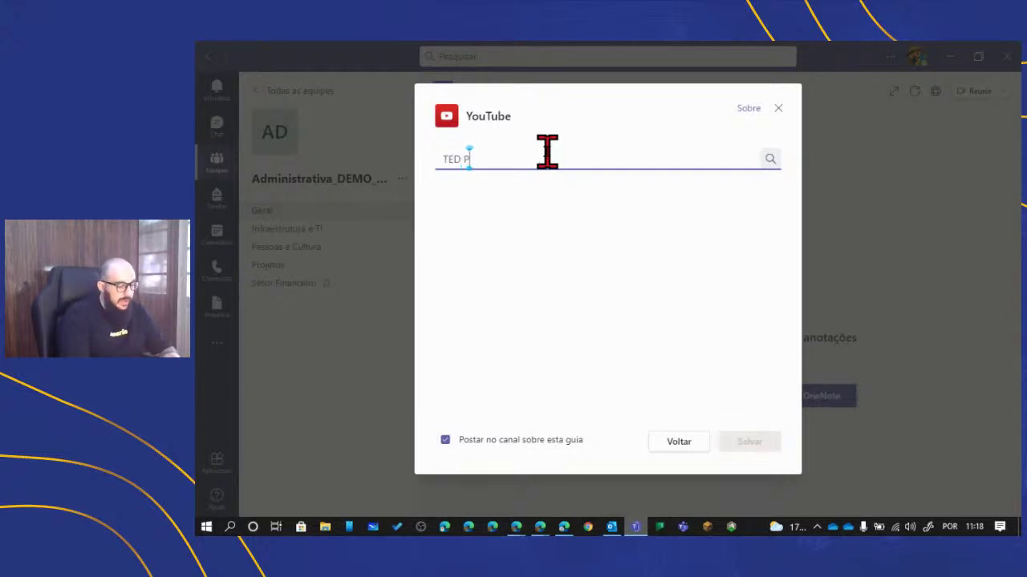
text(andemias)
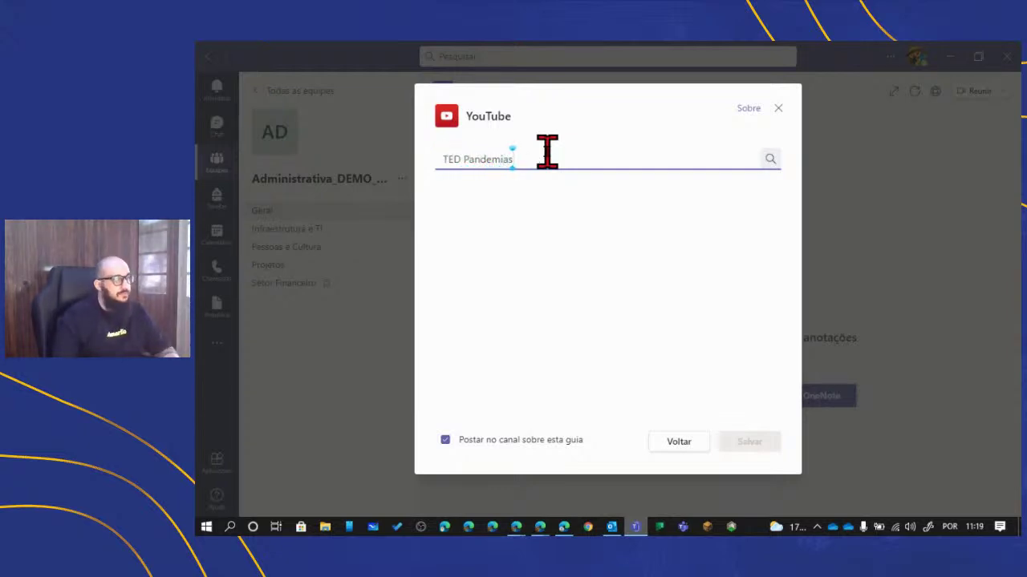
click(769, 160)
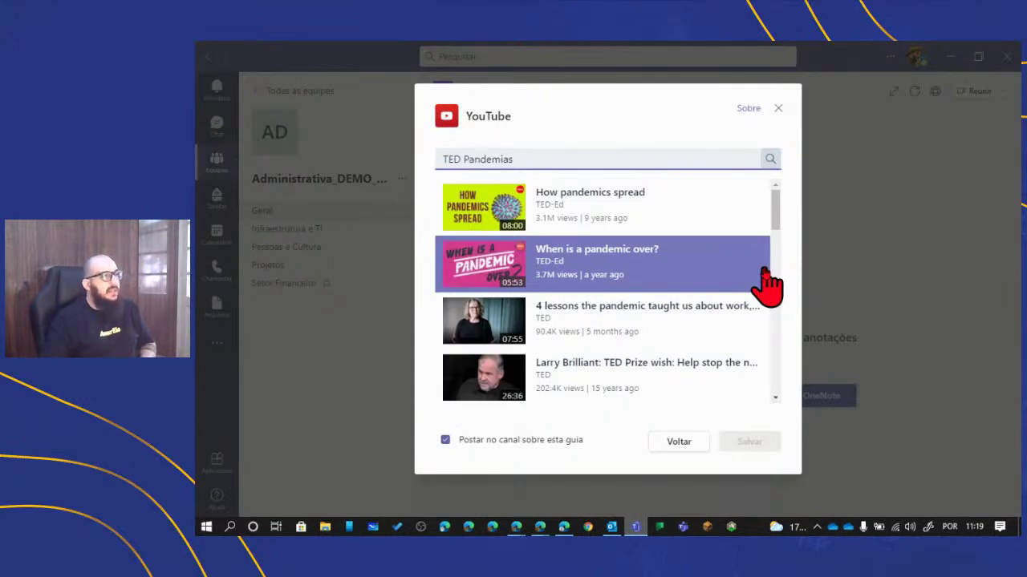
scroll(756, 277, down, 3)
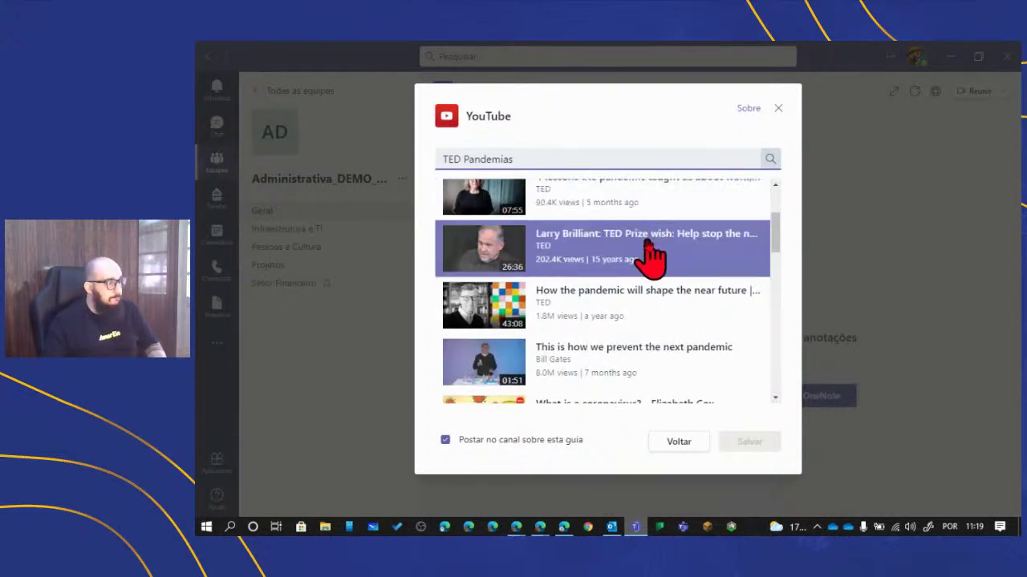
scroll(649, 257, down, 2)
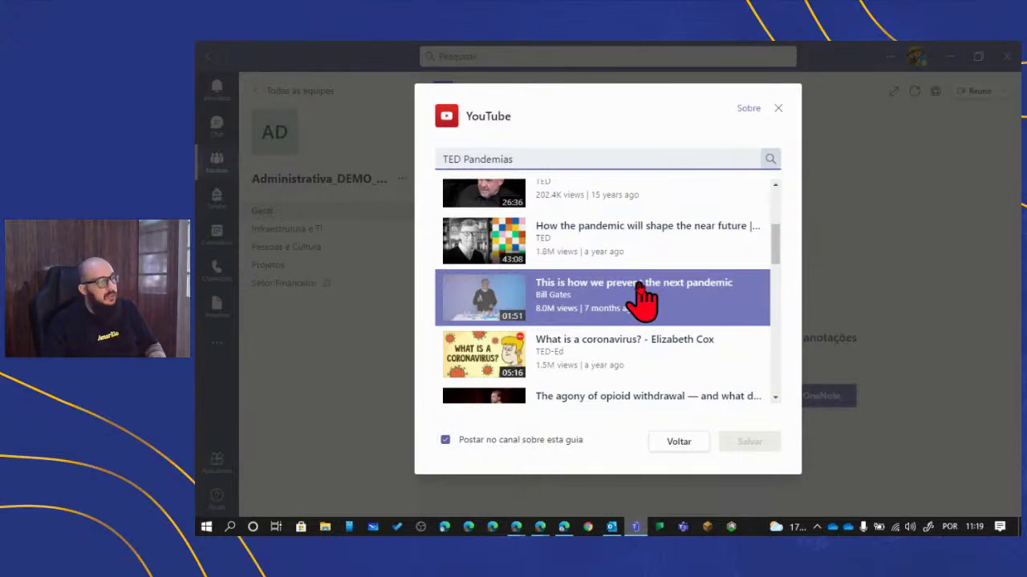
click(644, 298)
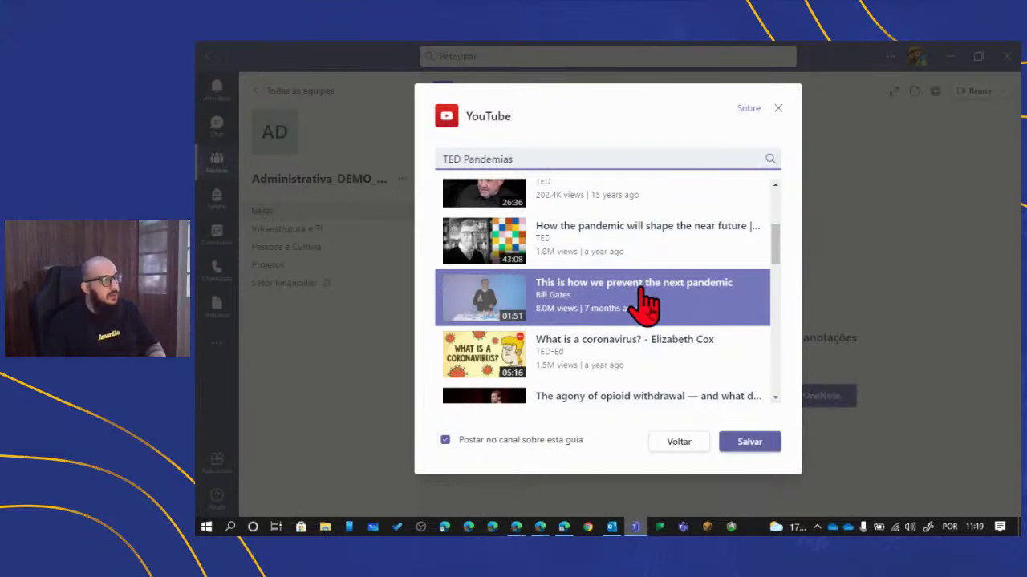
- Save the YouTube tab, briefly play and pause the video, then switch to Infraestrutura e TI
click(756, 442)
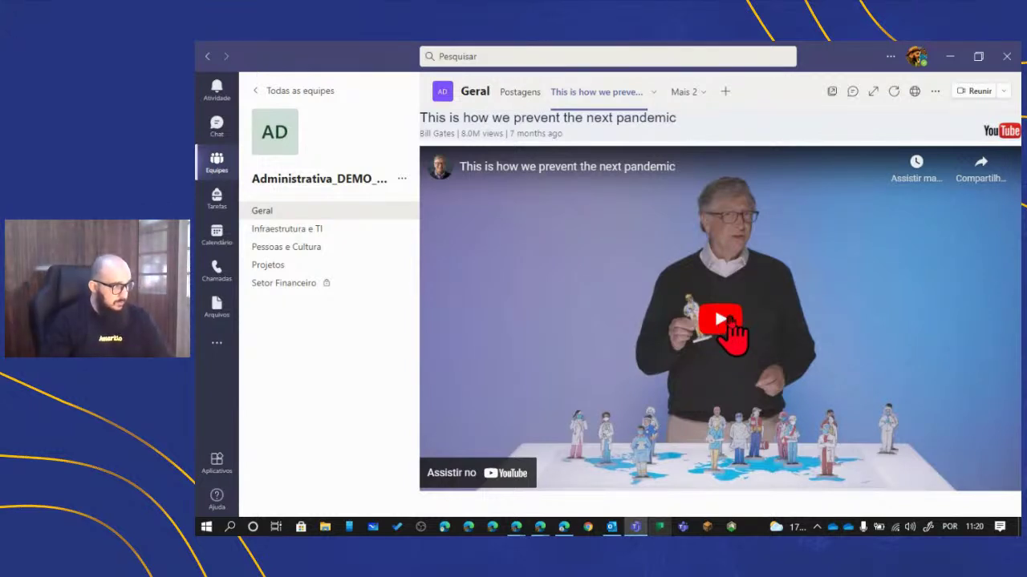
click(726, 325)
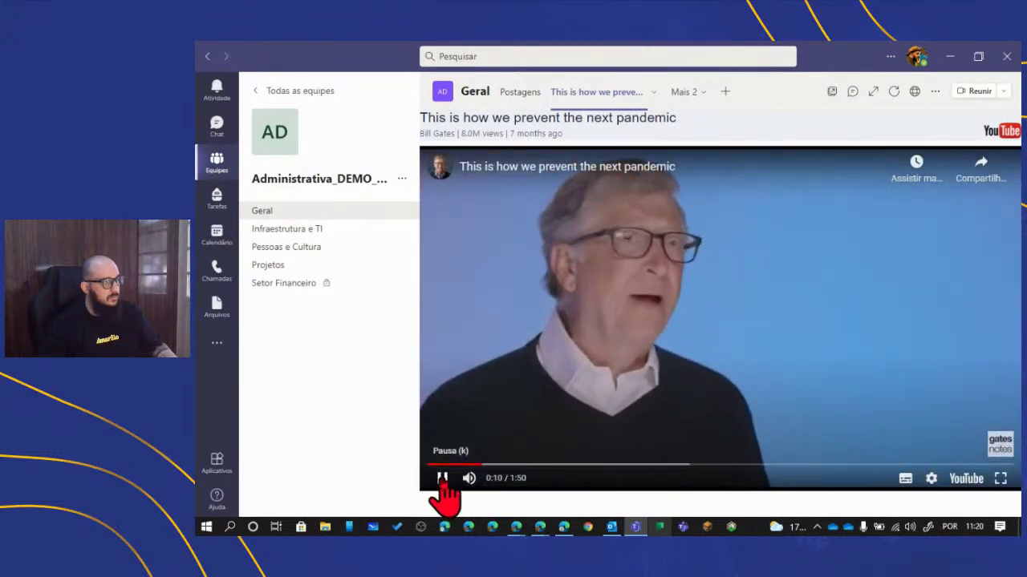
click(441, 489)
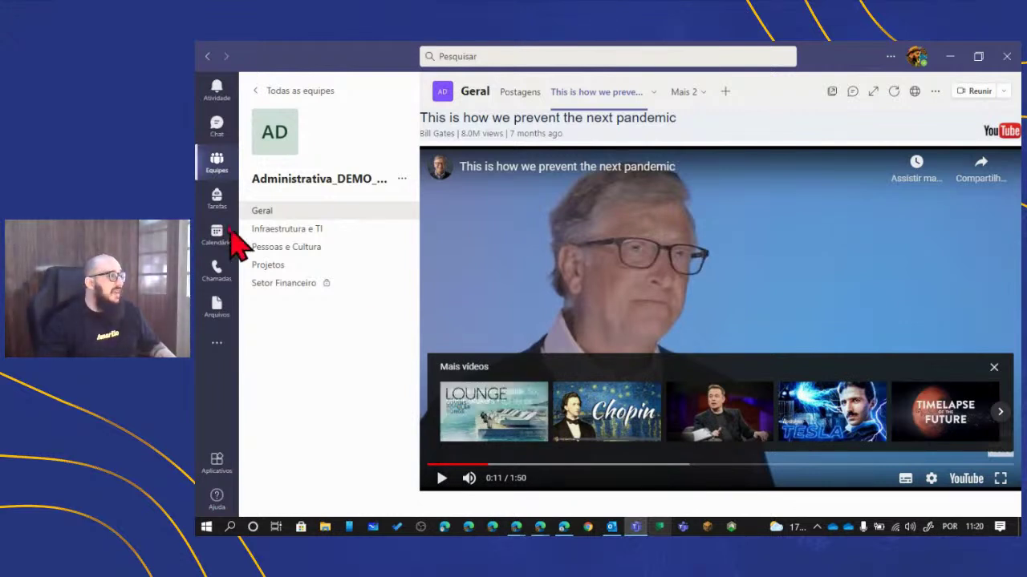
click(286, 233)
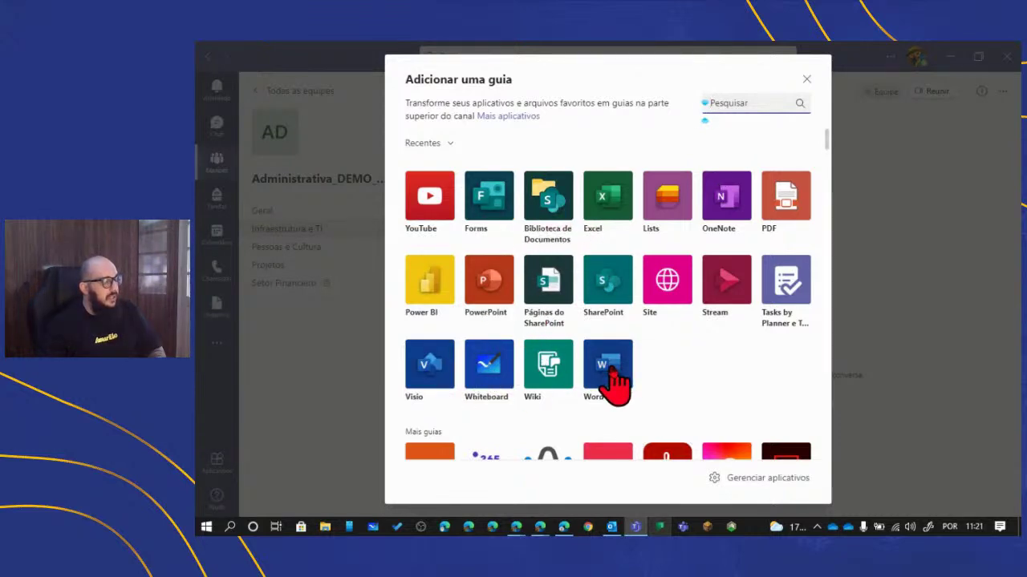
- Save a Word tab in Infraestrutura e TI that shows Ementa.docx from Geral's folder
key(Escape)
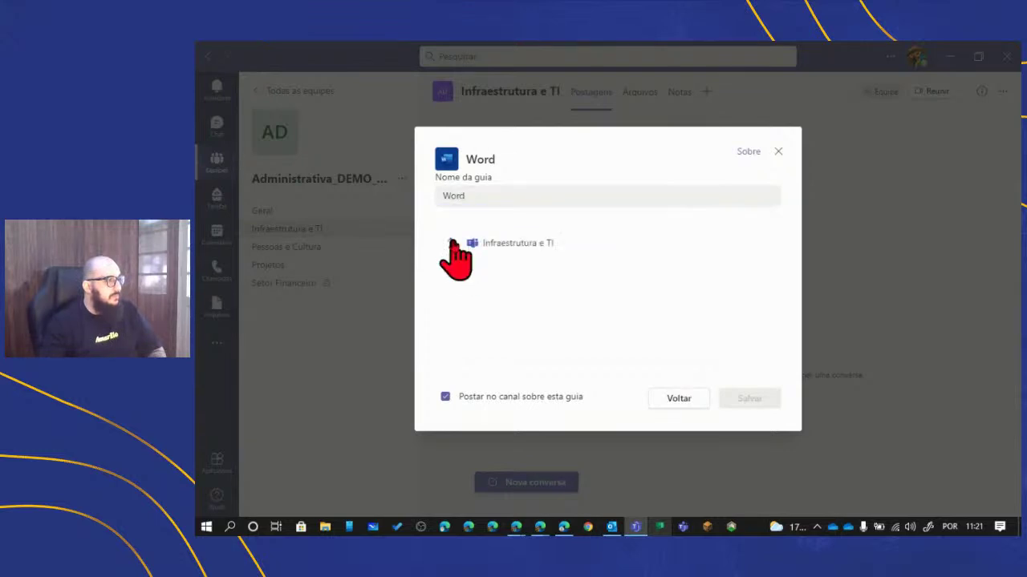
click(451, 243)
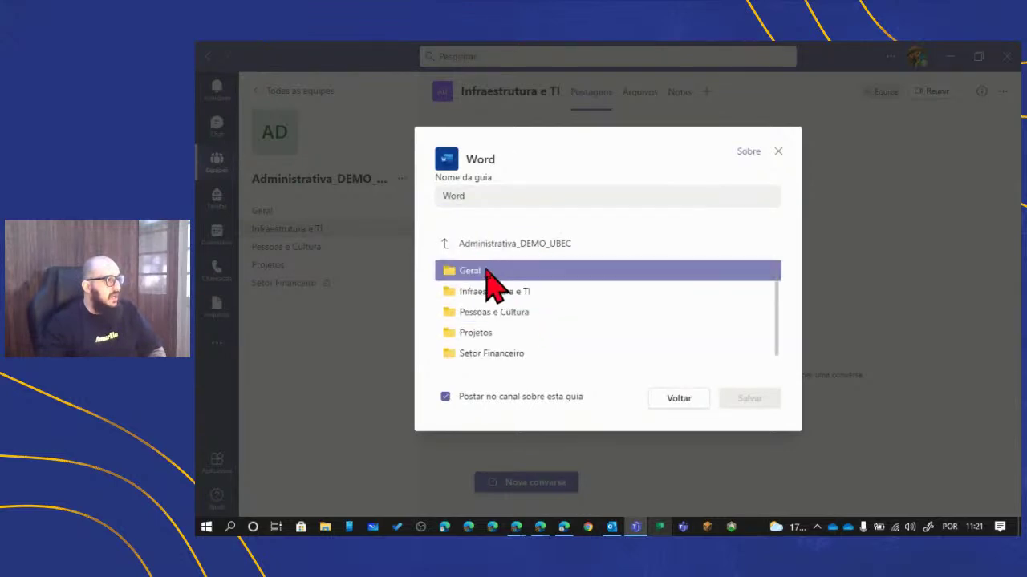
click(473, 272)
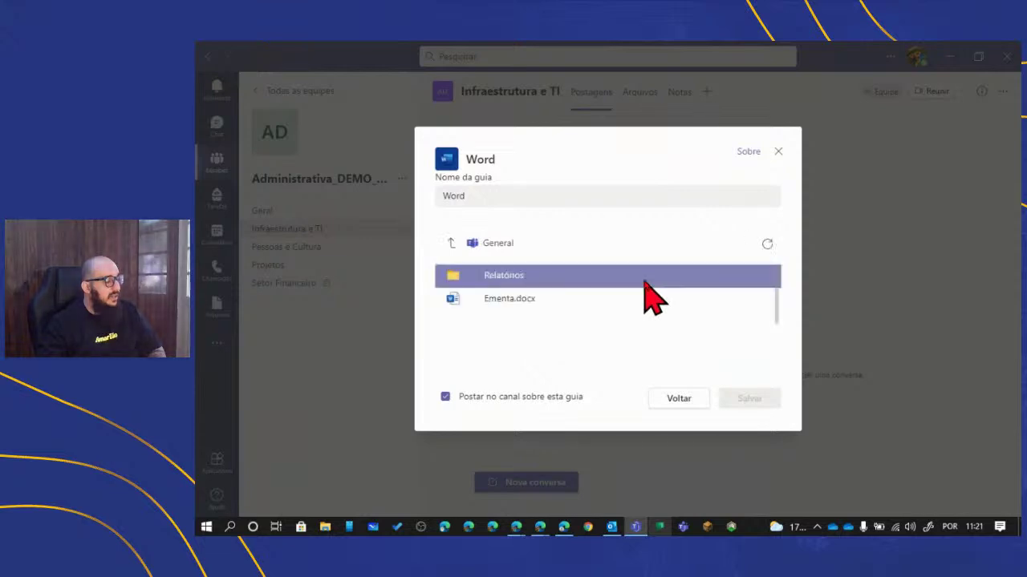
click(514, 300)
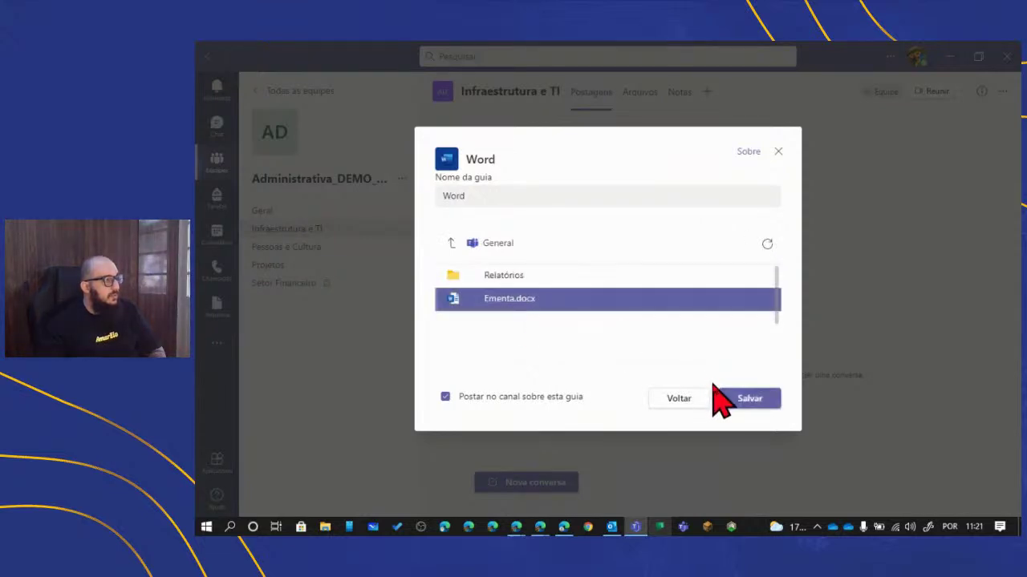
click(750, 399)
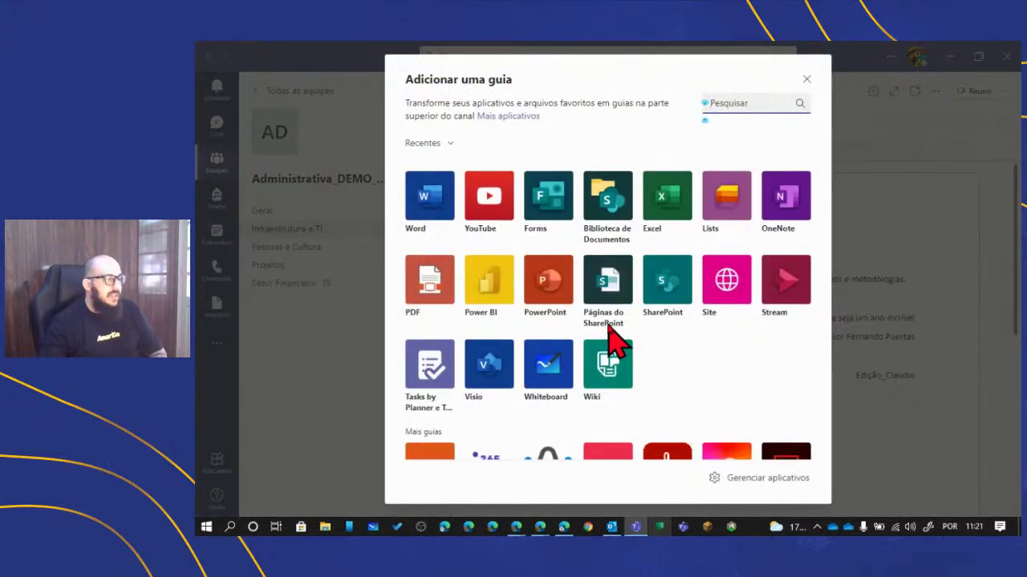
- Browse the Adicionar uma guia gallery, then close it to show the Ementa Word tab
scroll(615, 343, down, 2)
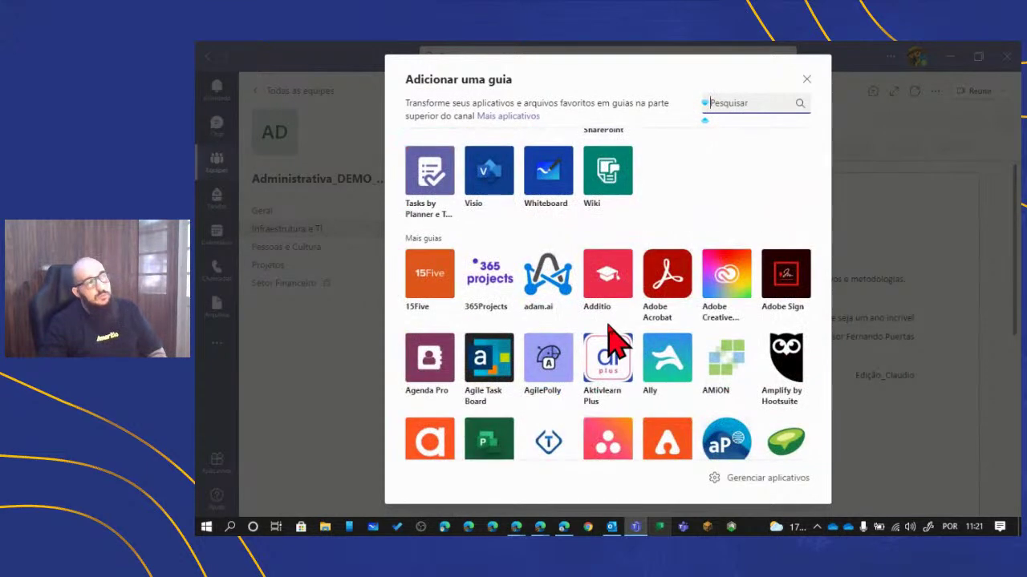
scroll(615, 343, up, 2)
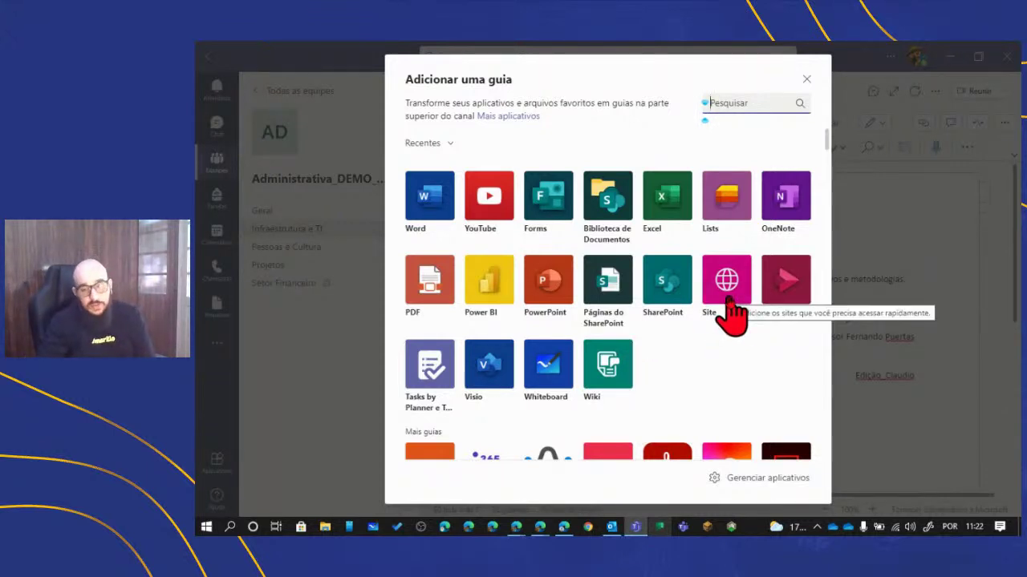
scroll(666, 304, down, 2)
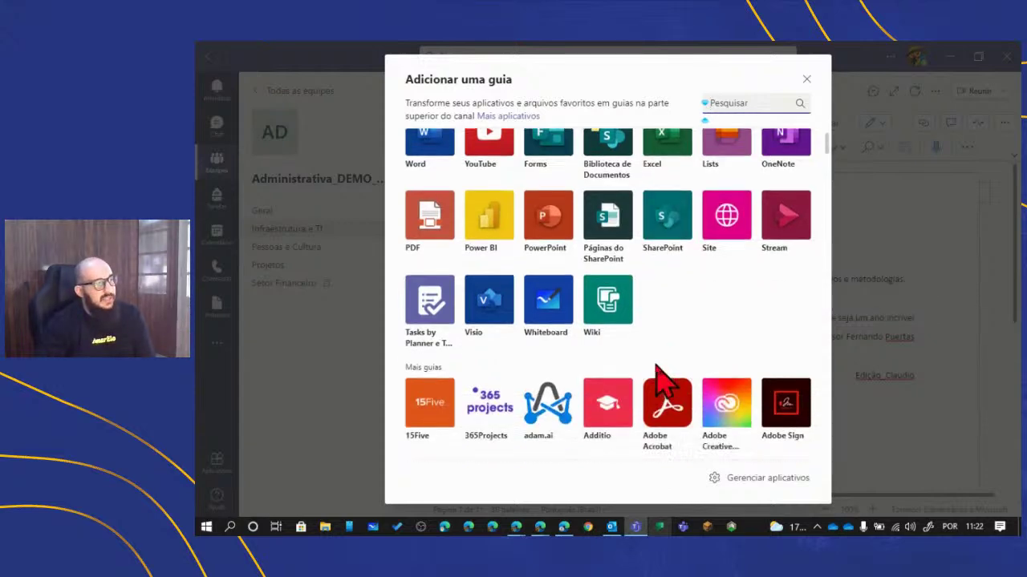
scroll(664, 385, up, 2)
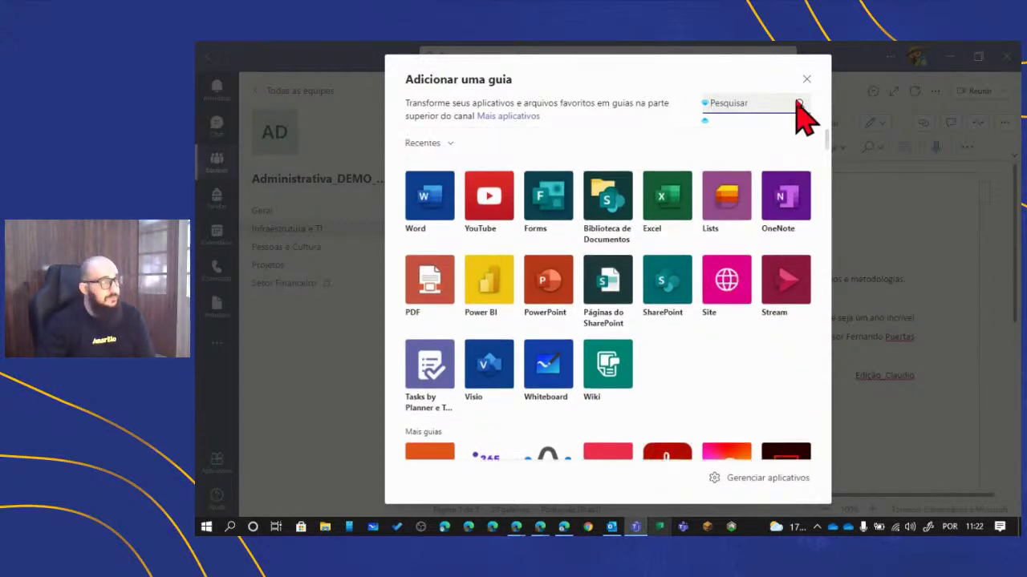
click(805, 80)
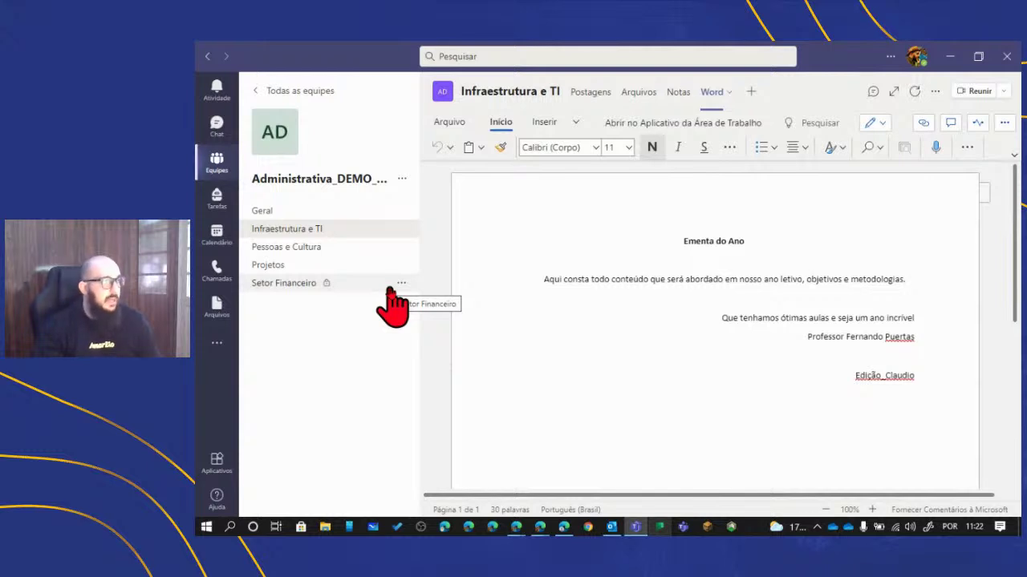
- In Pessoas e Cultura, start scheduling a channel meeting titled 'Pessoas e Cultura Projetos'
click(303, 250)
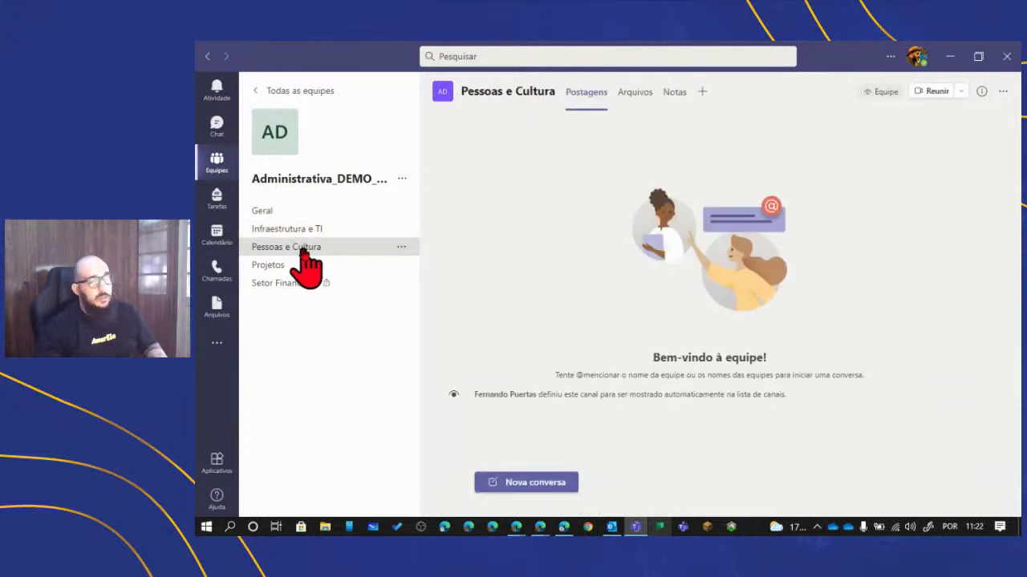
click(965, 93)
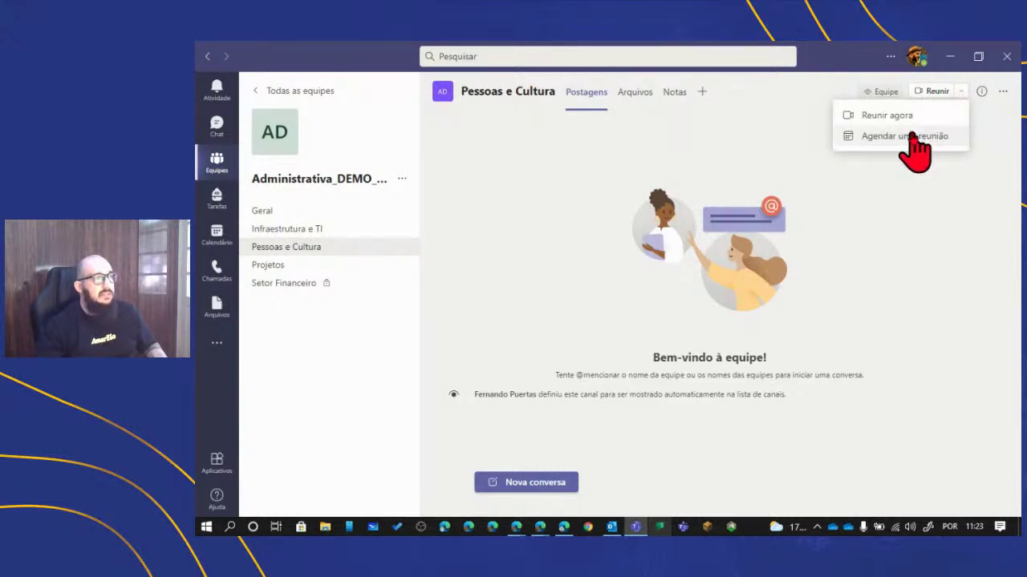
click(911, 137)
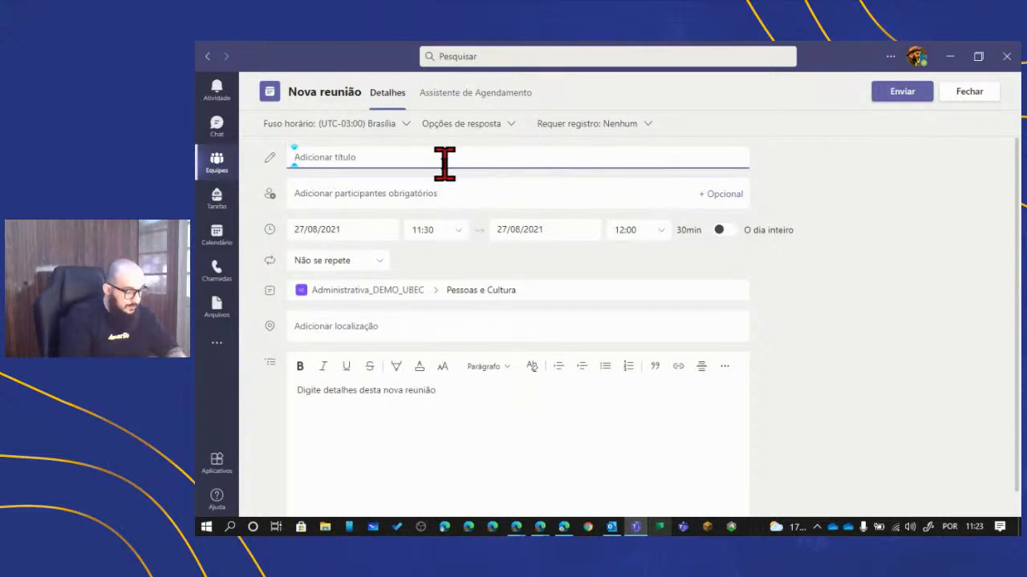
text(Pessoas e)
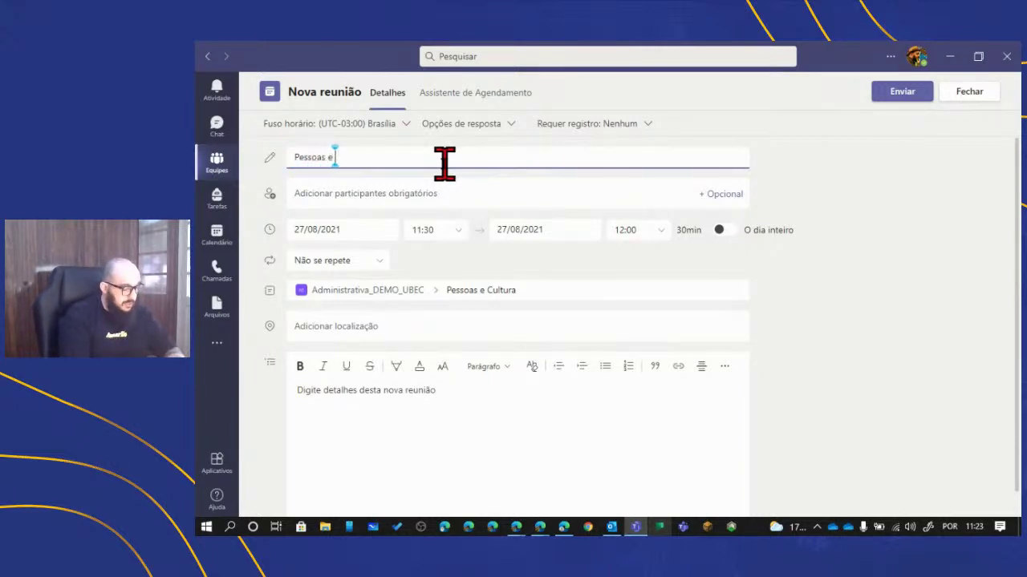
text( Cultura)
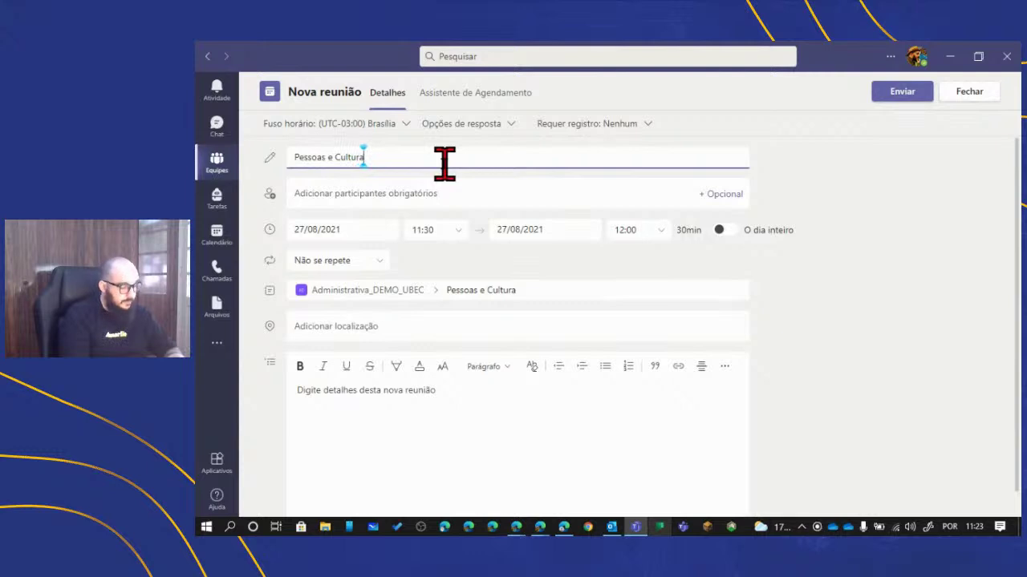
text( Projetos)
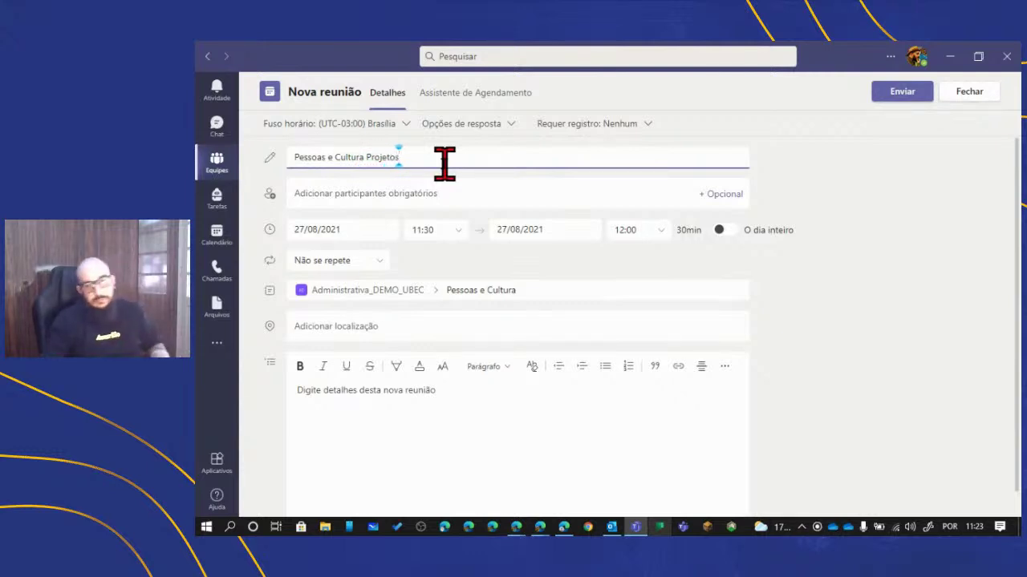
- Add two colleagues as required attendees of the meeting
click(481, 195)
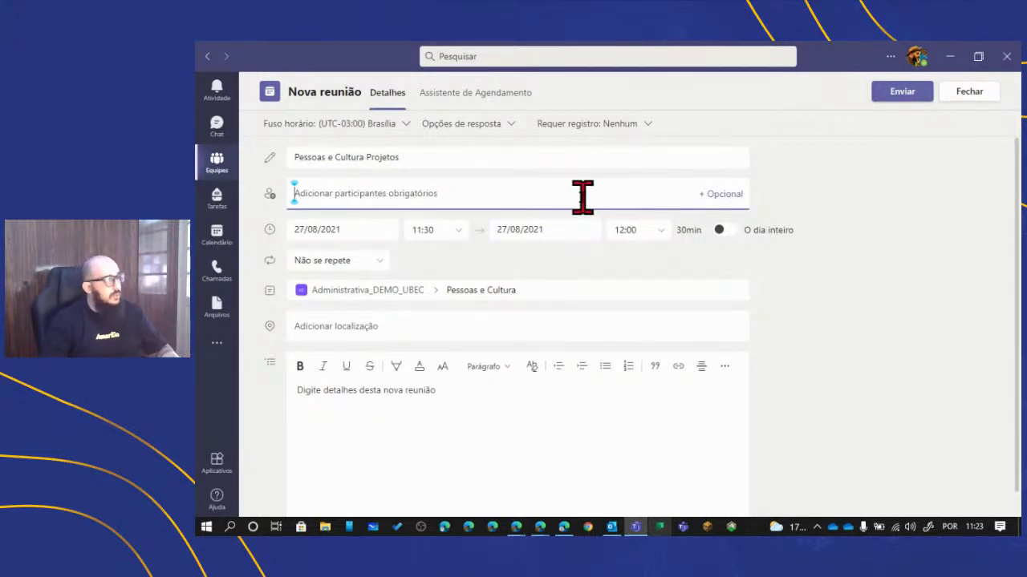
text(A)
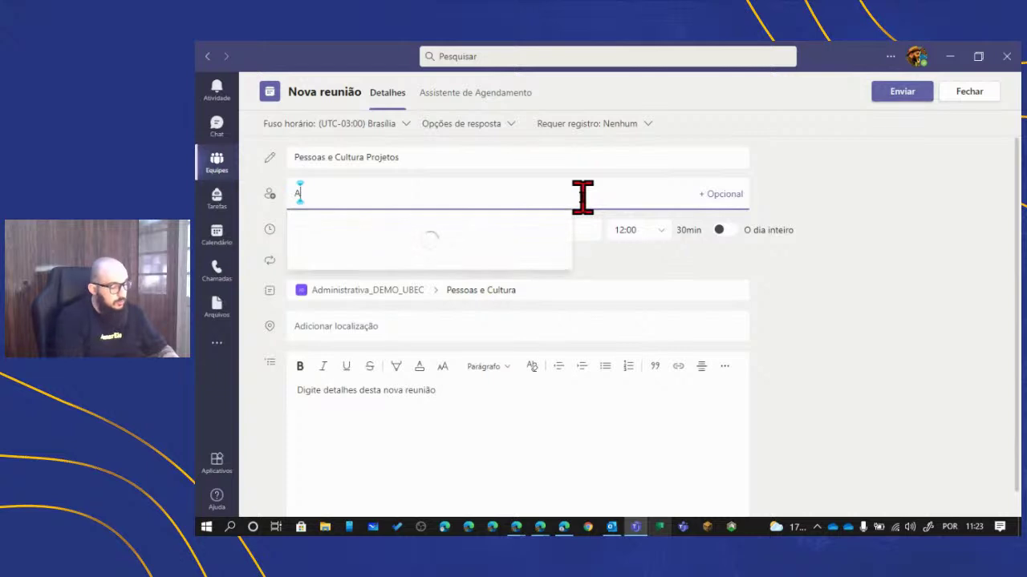
text(na Lucia)
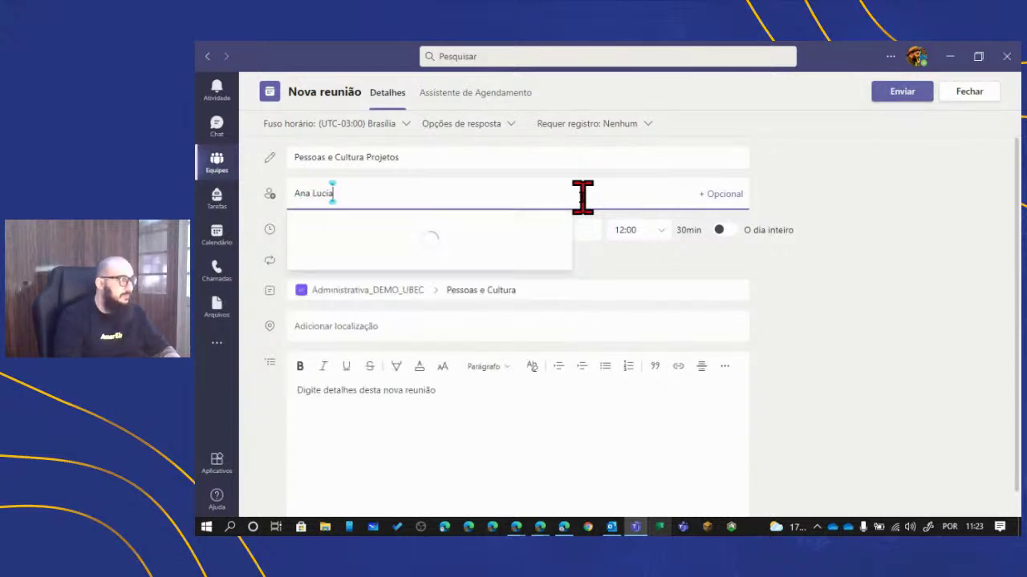
key(Return)
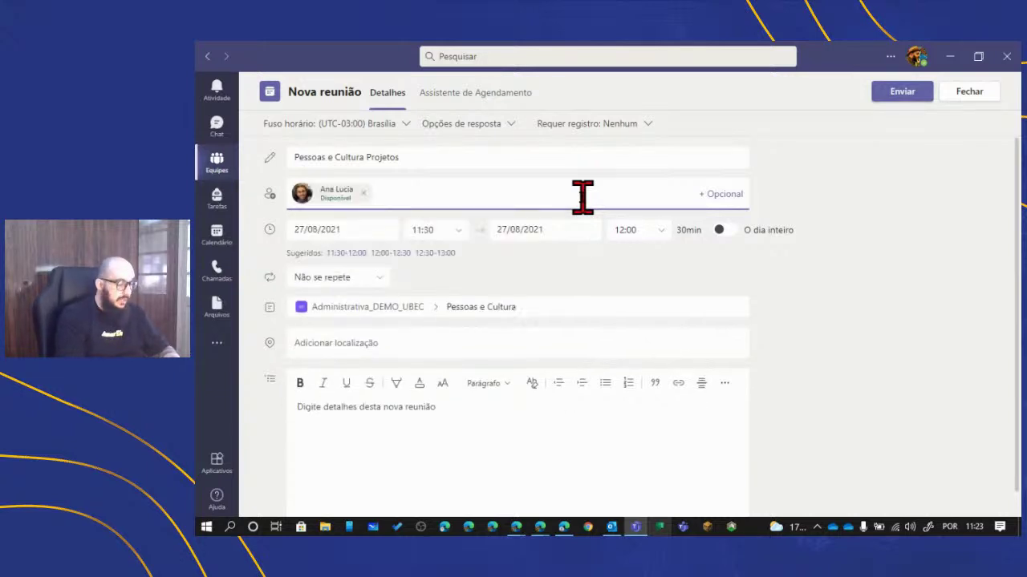
text(Helena)
key(Return)
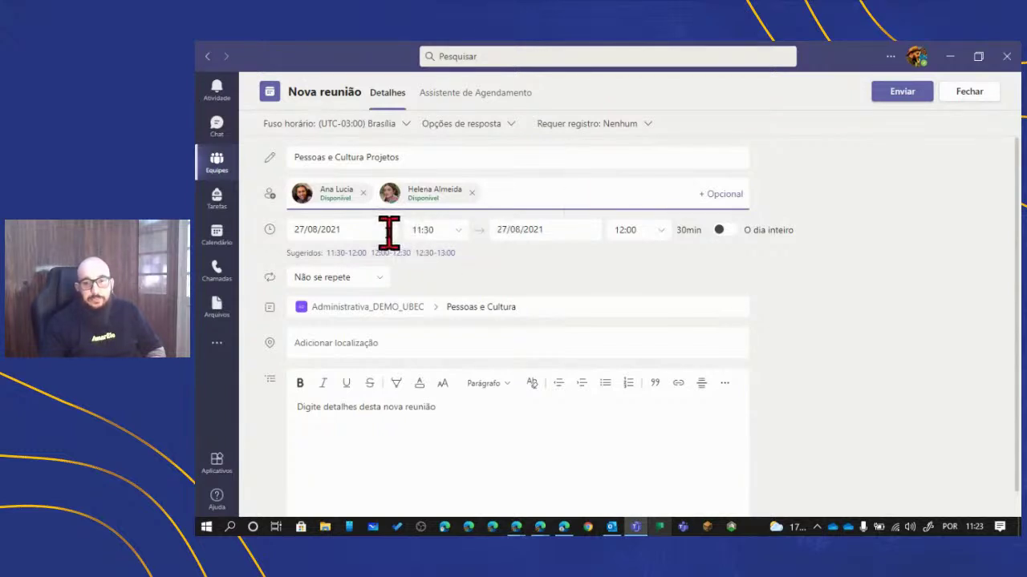
- Set the meeting for 31/08/2021 from 14:00 to 15:30
click(388, 233)
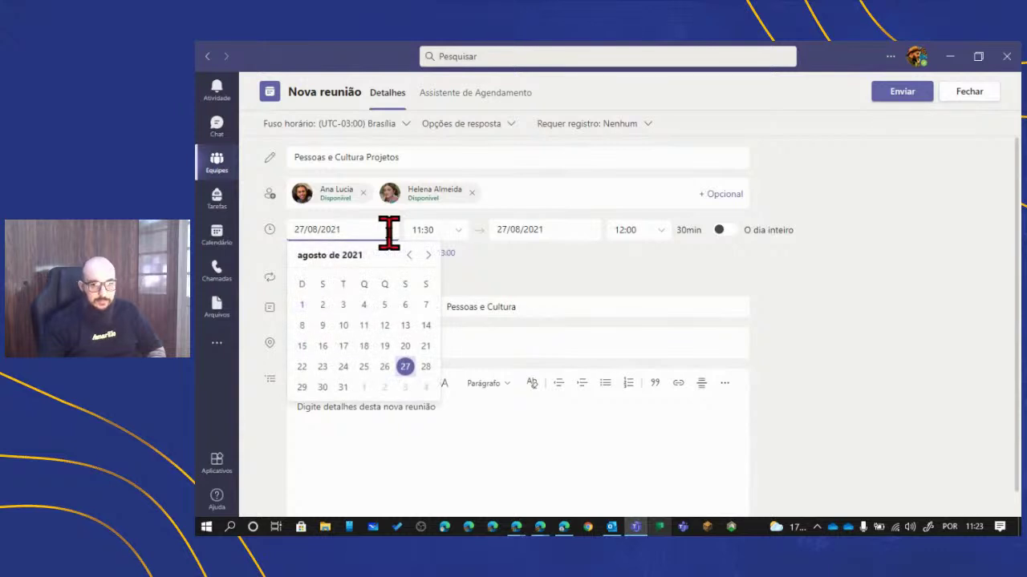
click(343, 387)
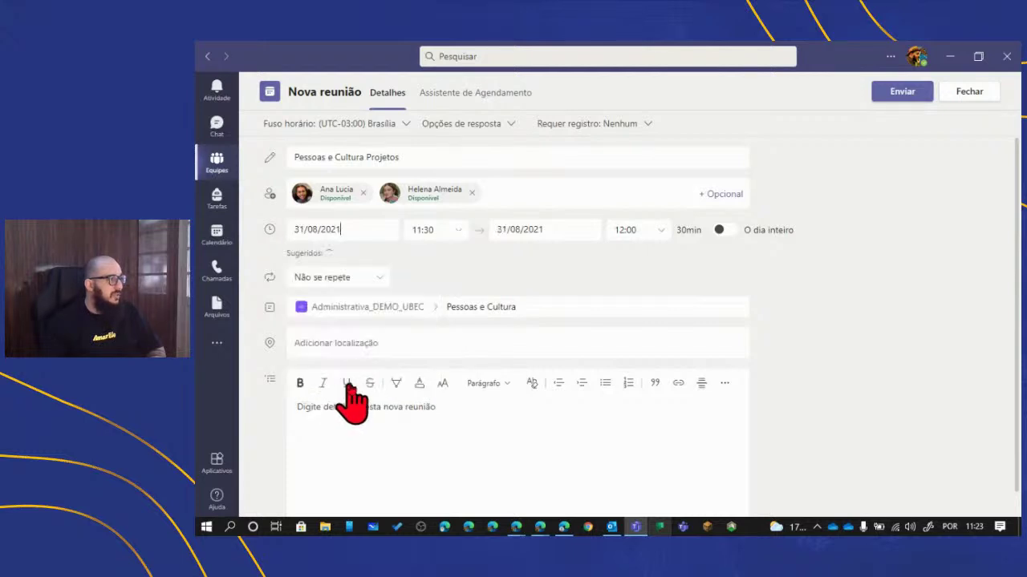
click(464, 232)
scroll(441, 329, down, 3)
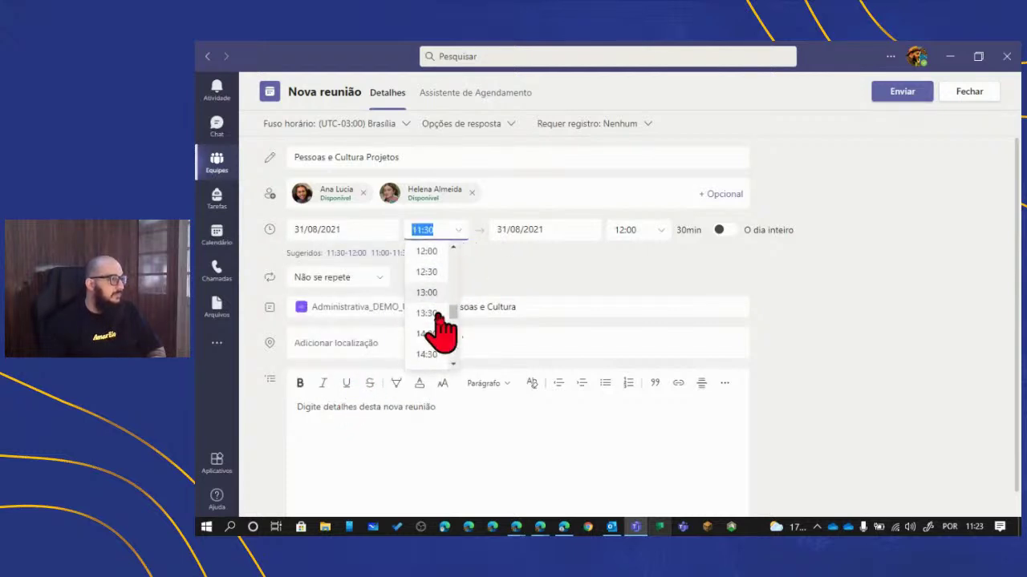
click(433, 334)
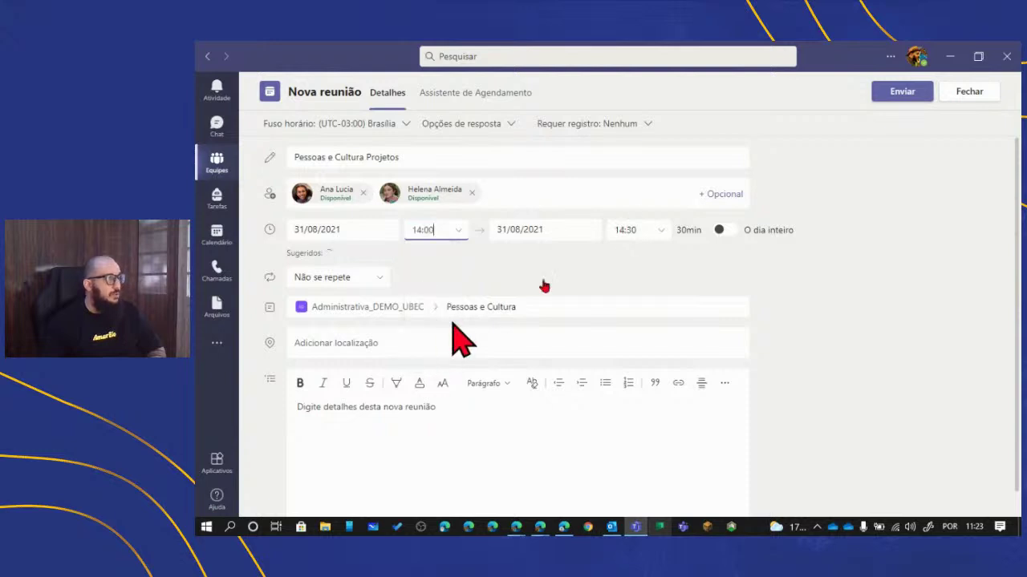
click(667, 230)
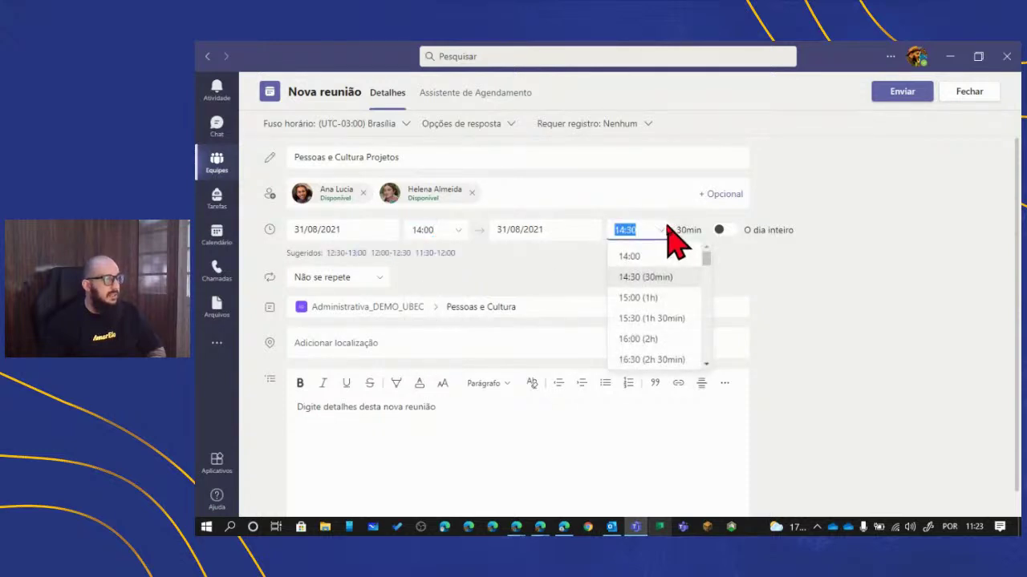
click(651, 319)
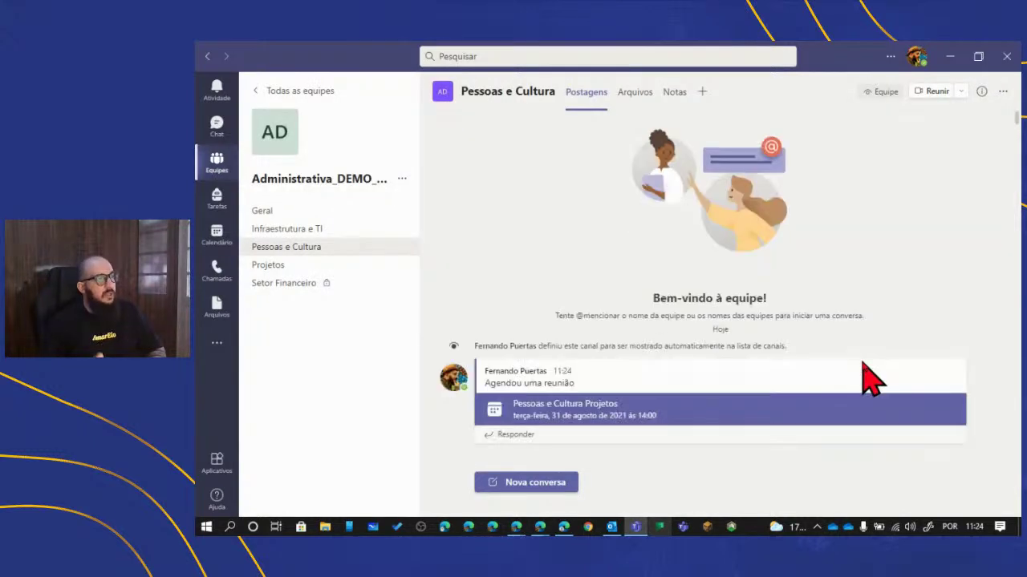
- Send the meeting and view the calendar week of 30 August–3 September 2021
mouse_move(863, 364)
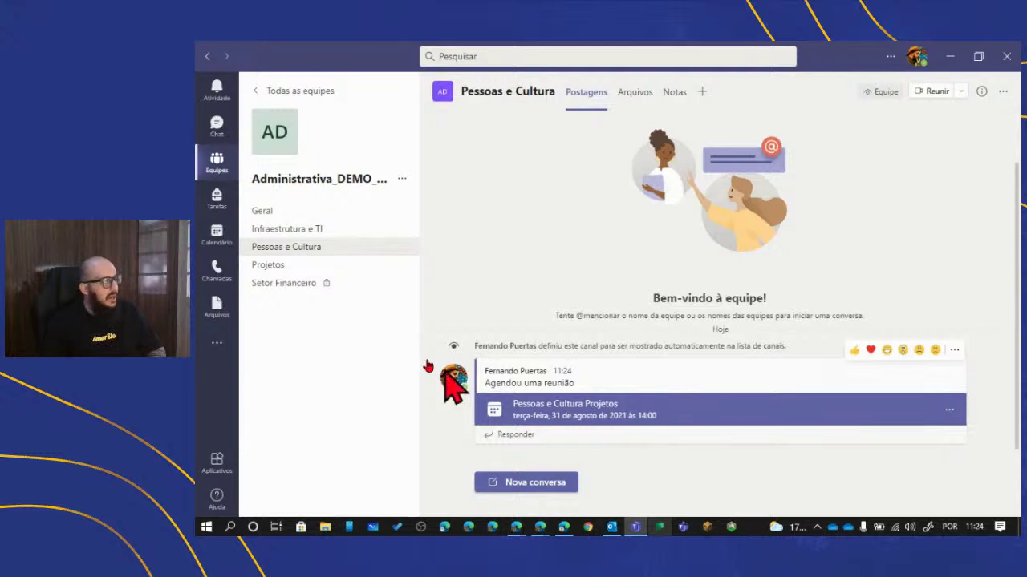
click(217, 235)
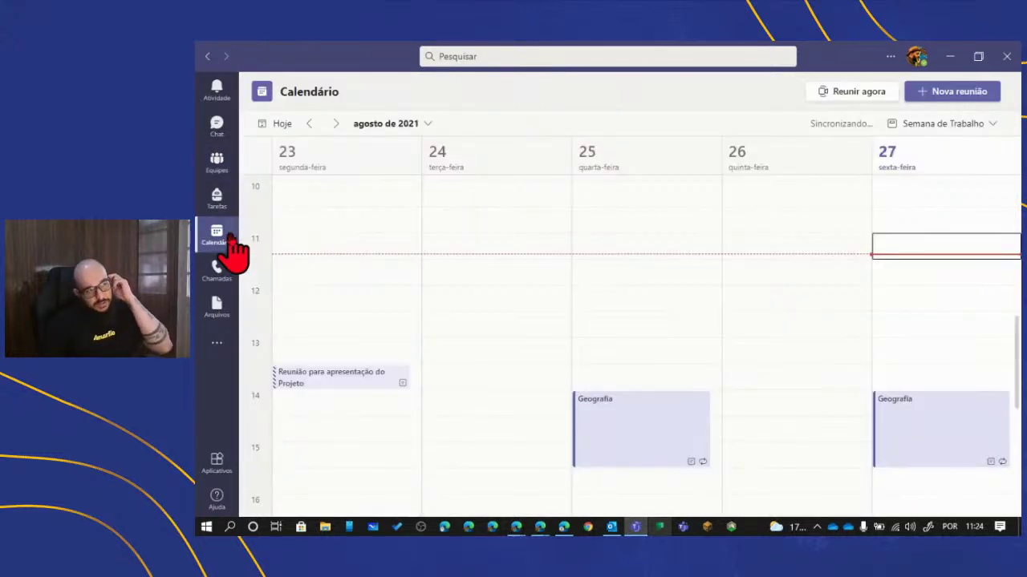
click(334, 125)
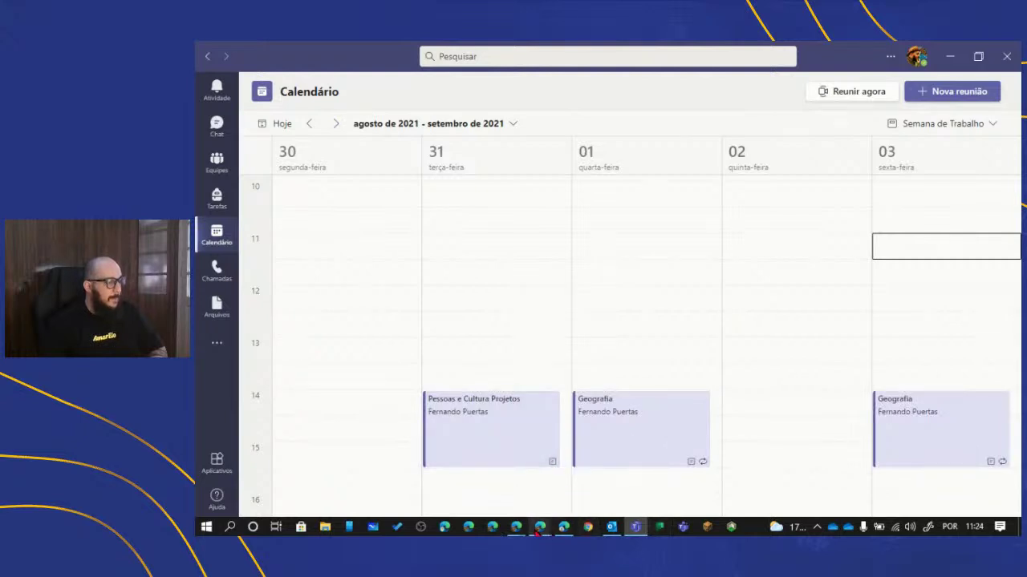
- In web Teams, view the 30 August–3 September calendar week, then return to the Geral channel files
mouse_move(540, 527)
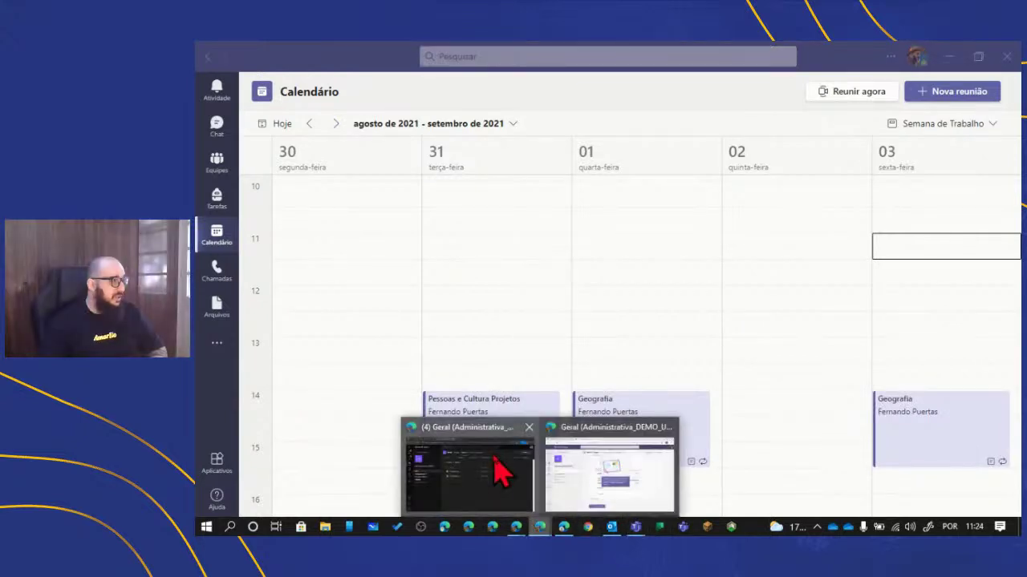
click(500, 472)
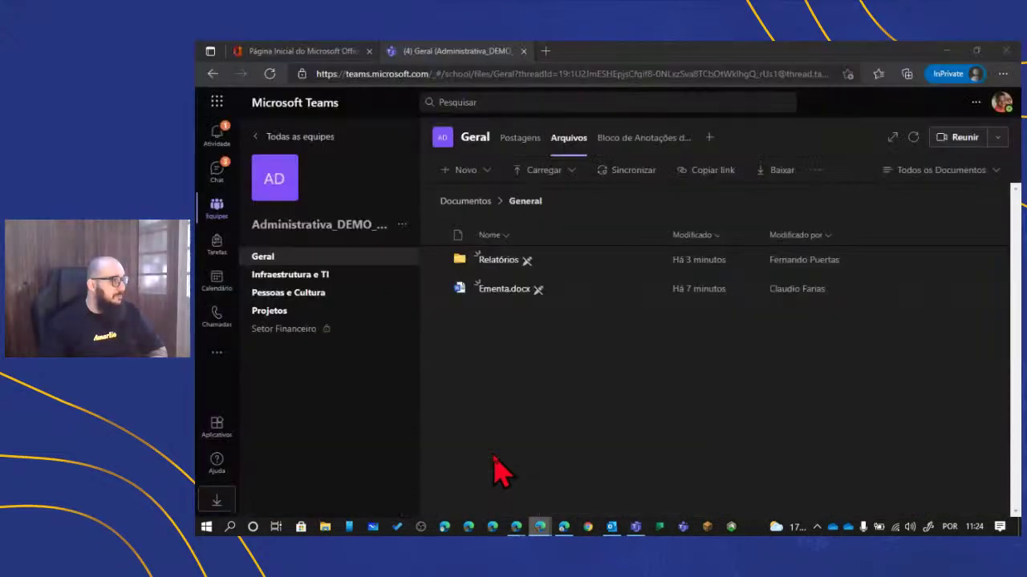
click(216, 277)
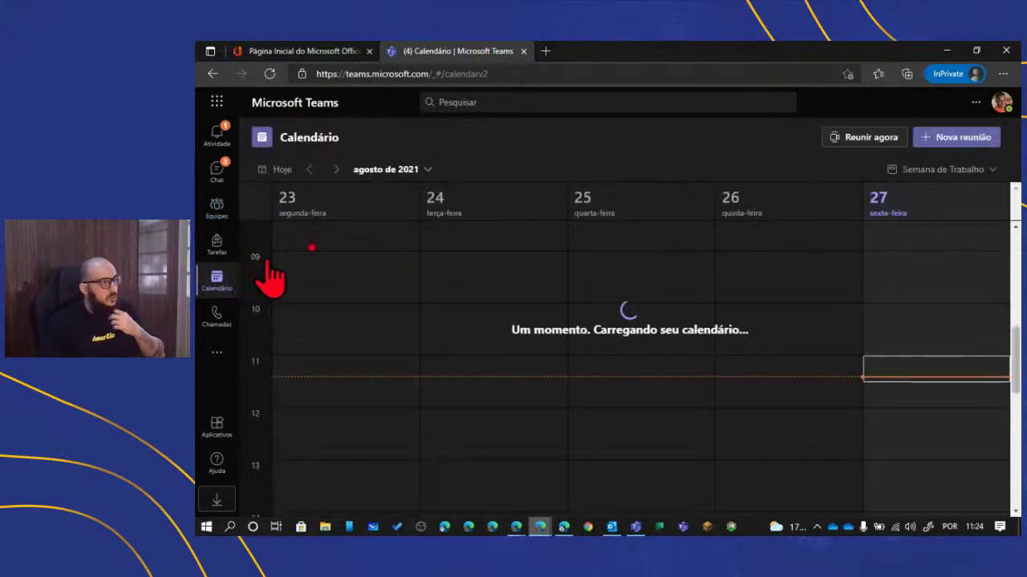
click(335, 170)
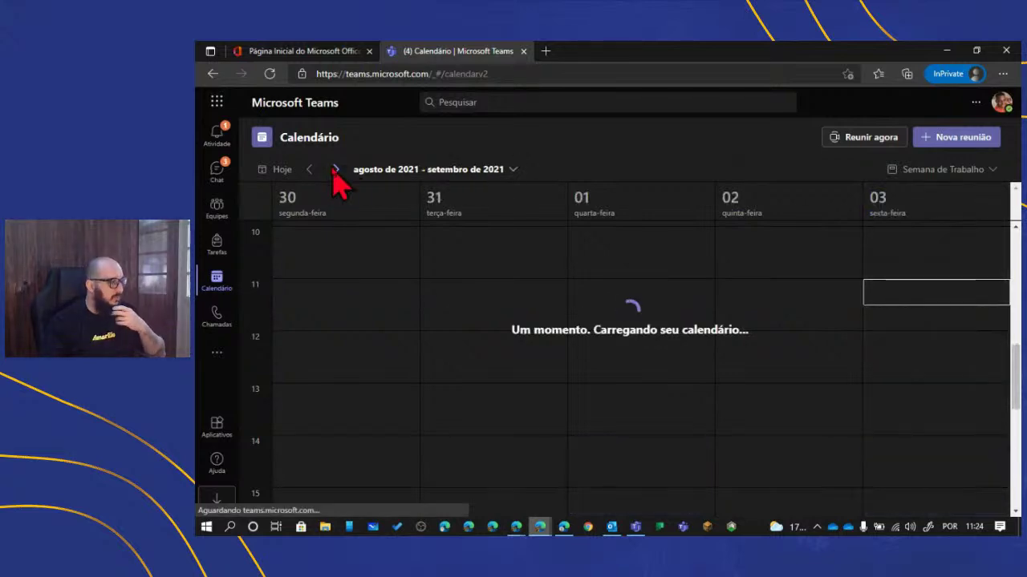
scroll(425, 441, down, 3)
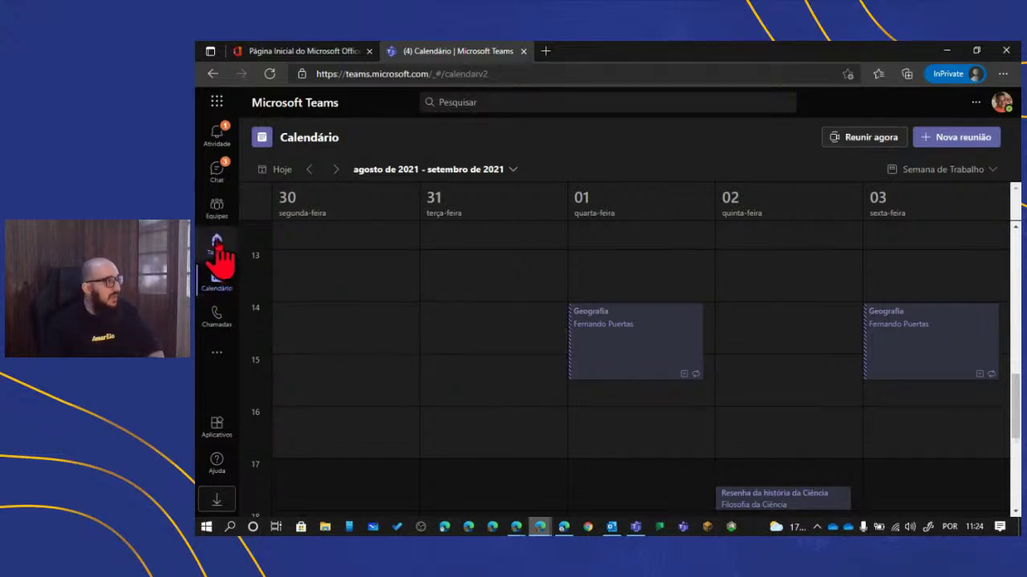
click(219, 209)
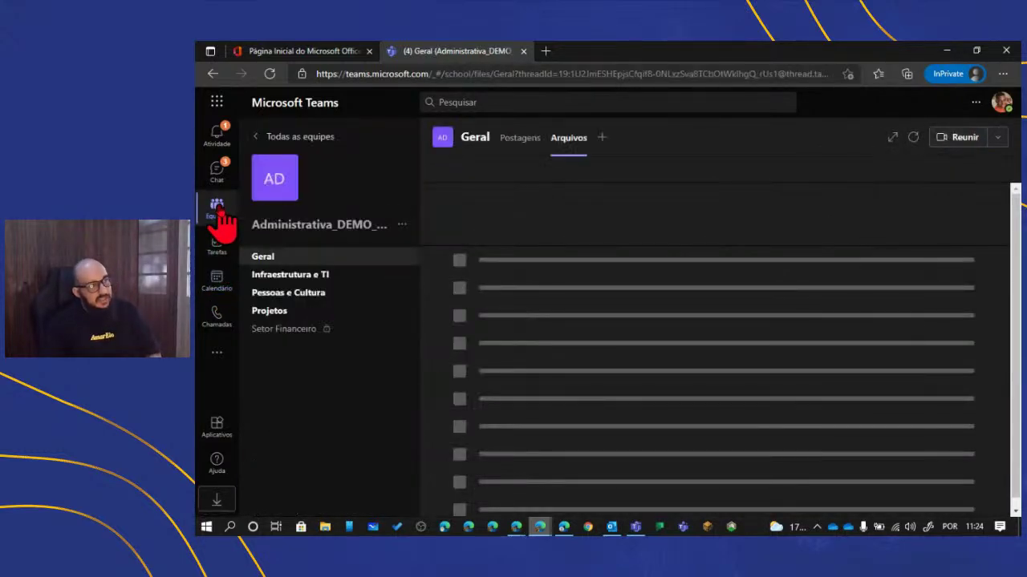
- Open the Pessoas e Cultura channel's meeting post in web Teams, then return to the desktop app
click(307, 295)
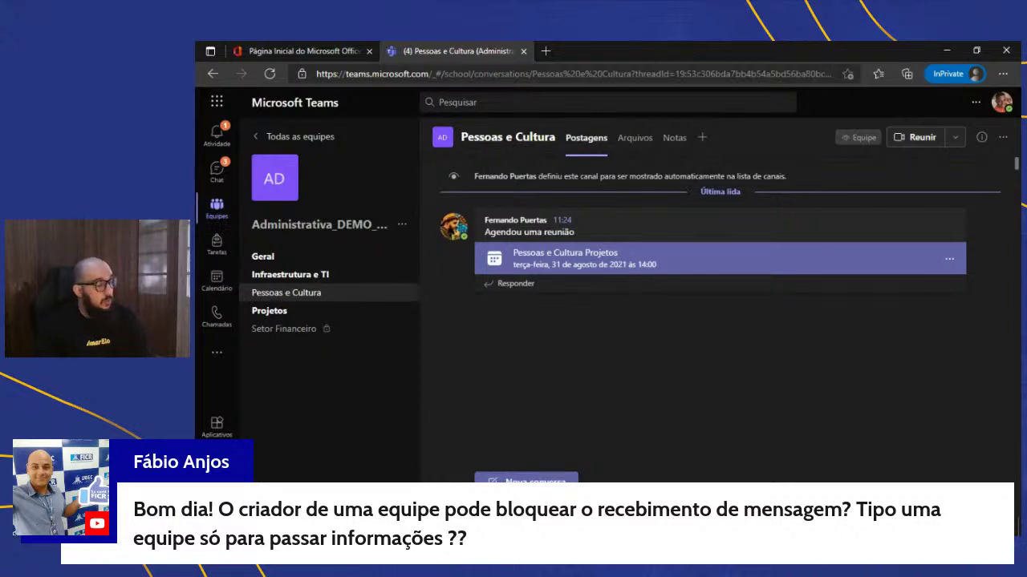
key(alt+Tab)
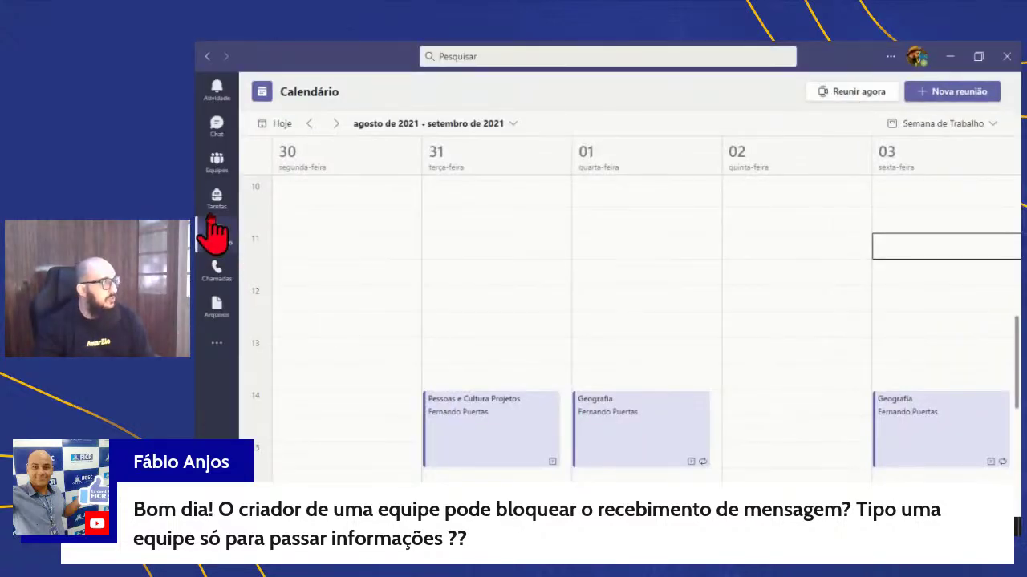
- Open Gerenciar equipe for Administrativa_DEMO_UBEC to see its two owners and 7 members and guests
click(215, 159)
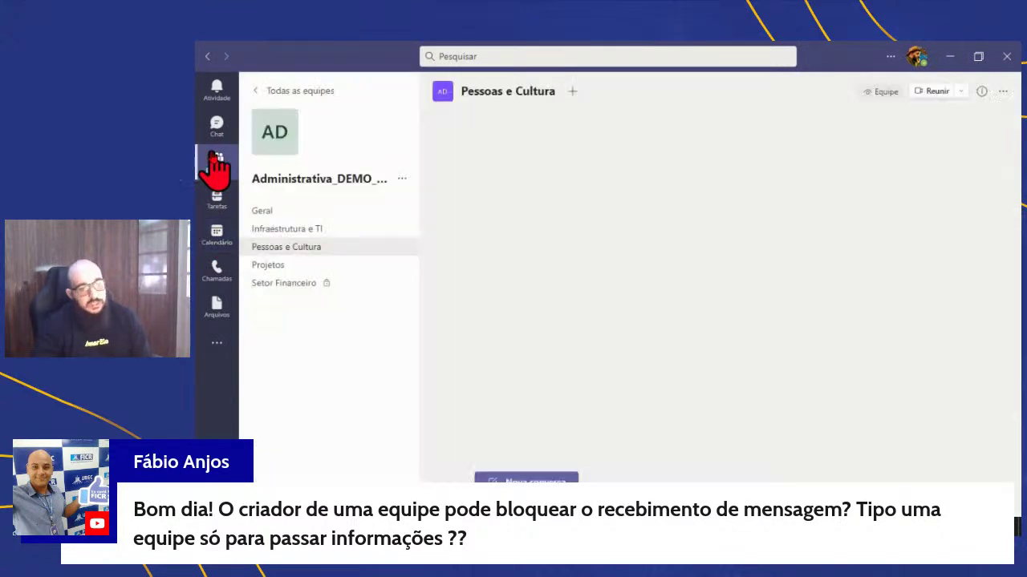
click(402, 179)
click(417, 207)
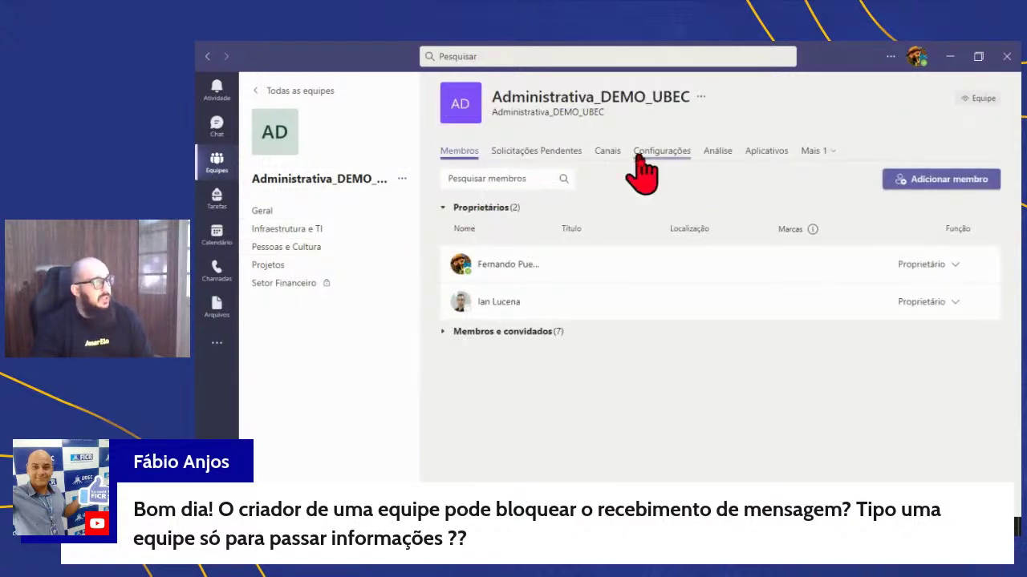
- Go through Canais to Configurações and expand Permissões de membro to review every option
click(606, 161)
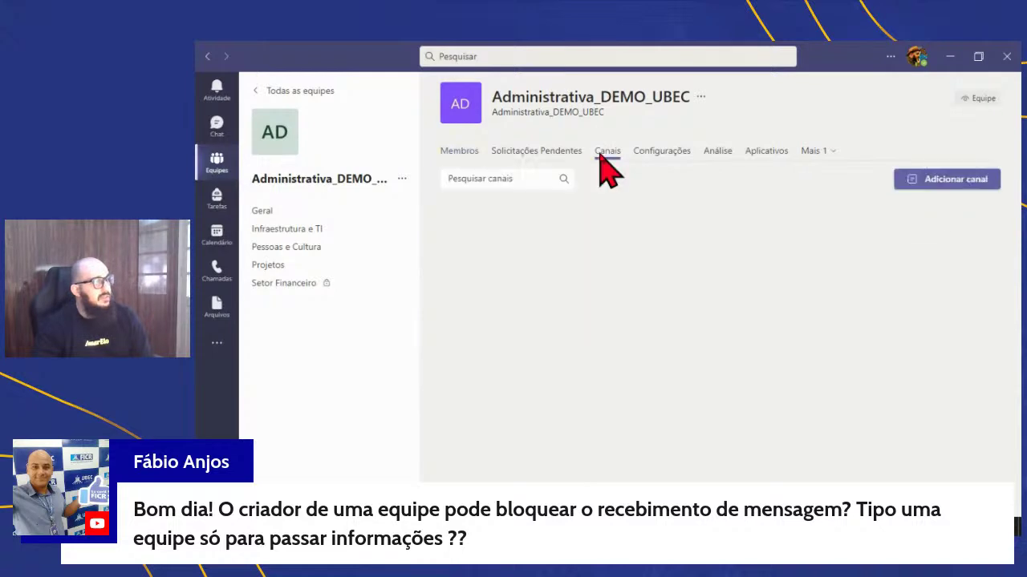
click(653, 157)
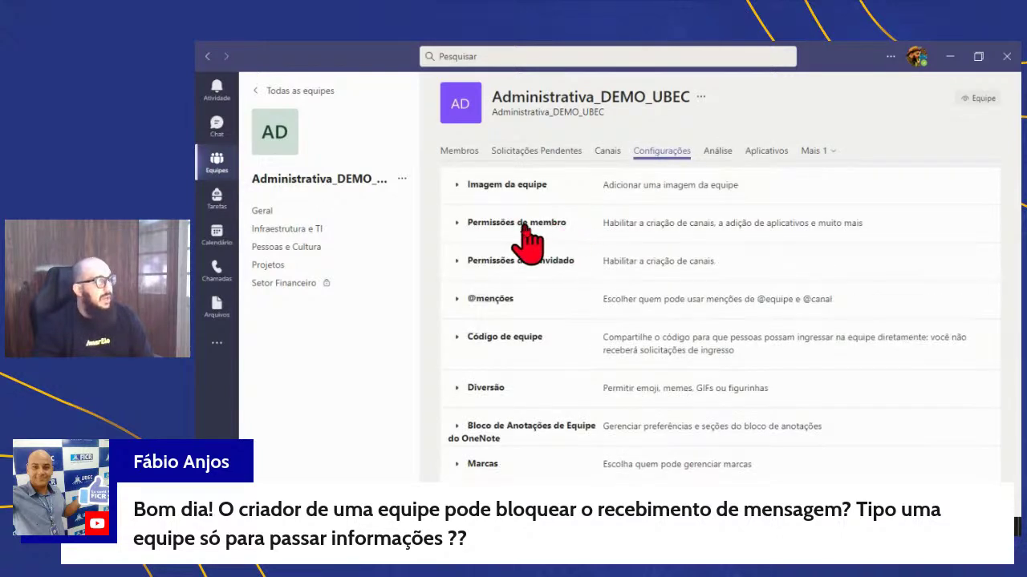
click(519, 232)
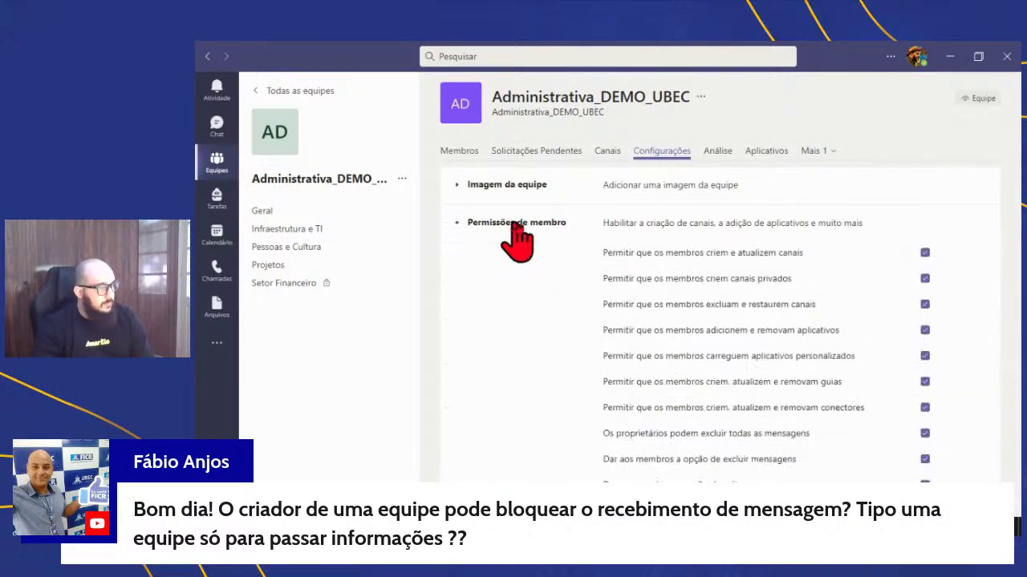
scroll(615, 355, down, 3)
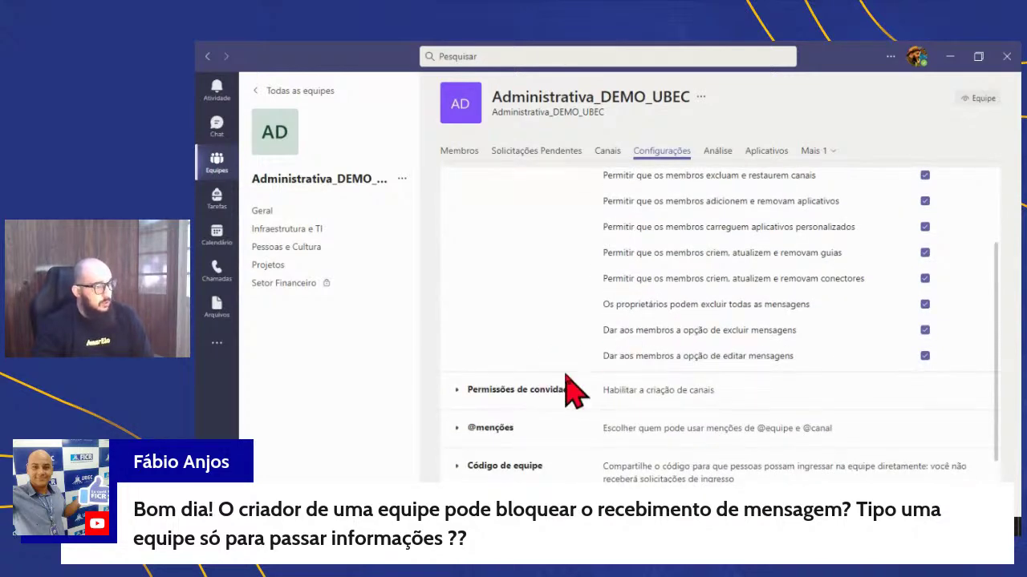
scroll(561, 392, up, 3)
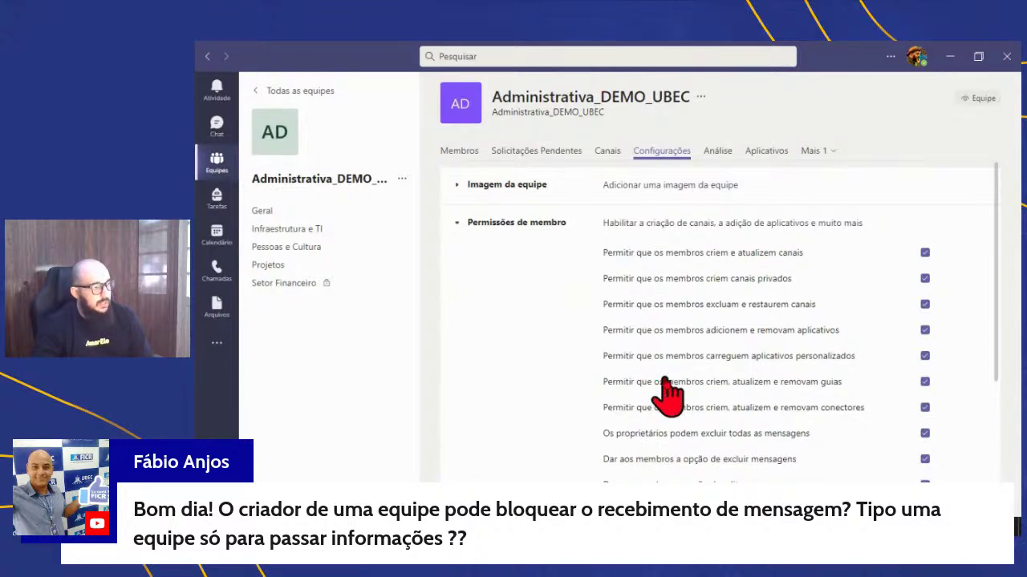
scroll(665, 394, down, 2)
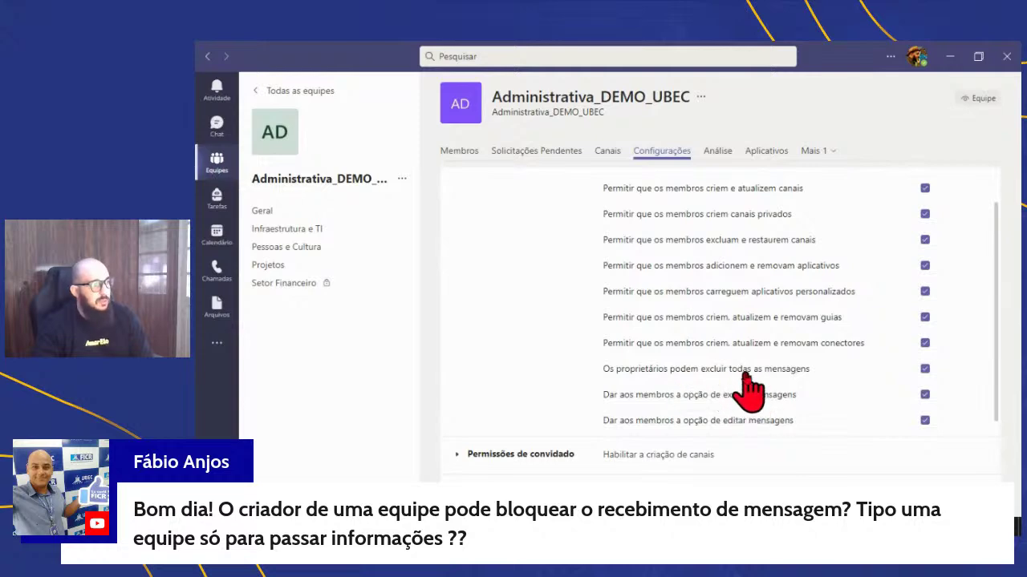
scroll(746, 388, up, 2)
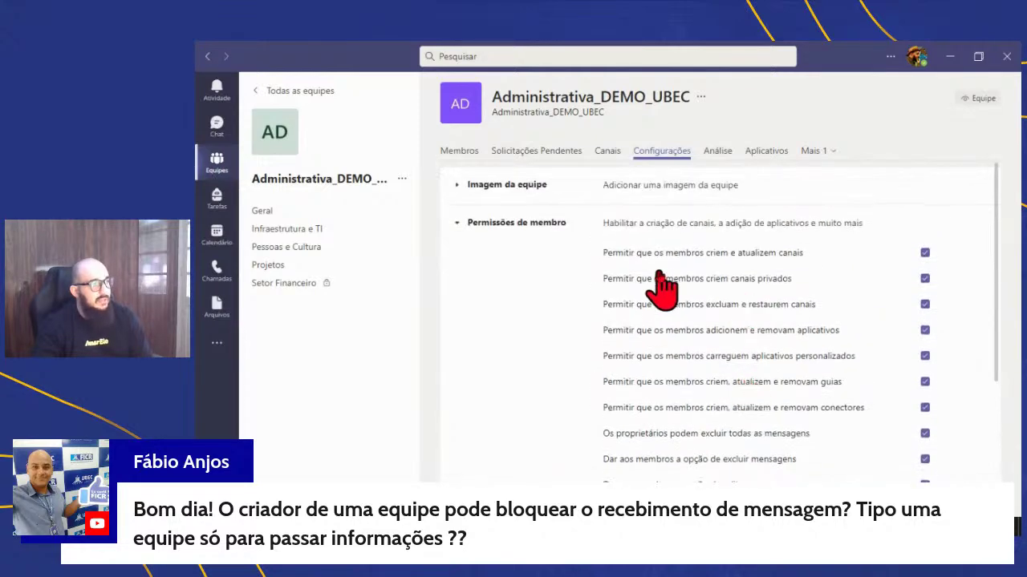
scroll(634, 272, down, 4)
scroll(616, 297, down, 2)
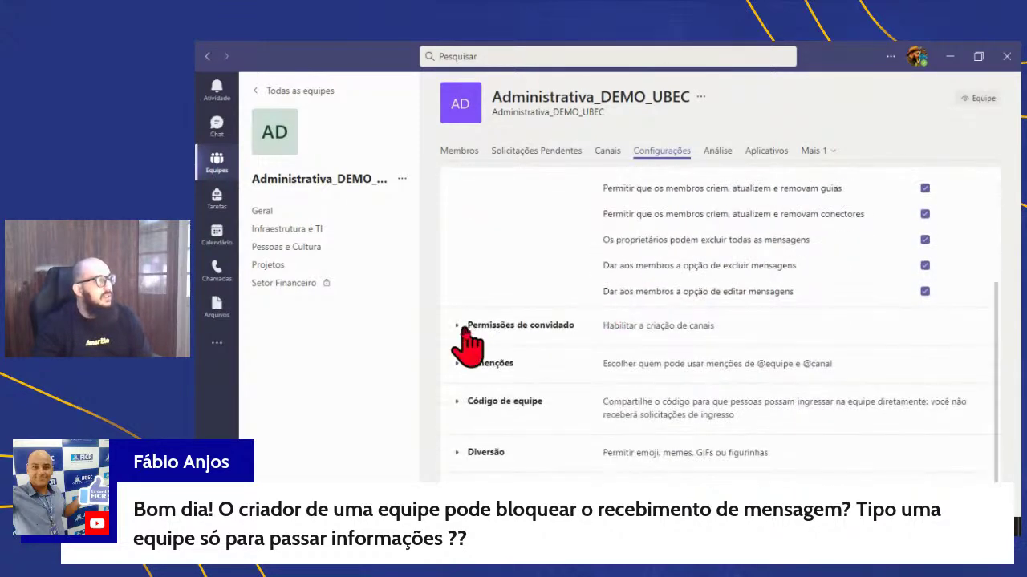
scroll(468, 332, down, 1)
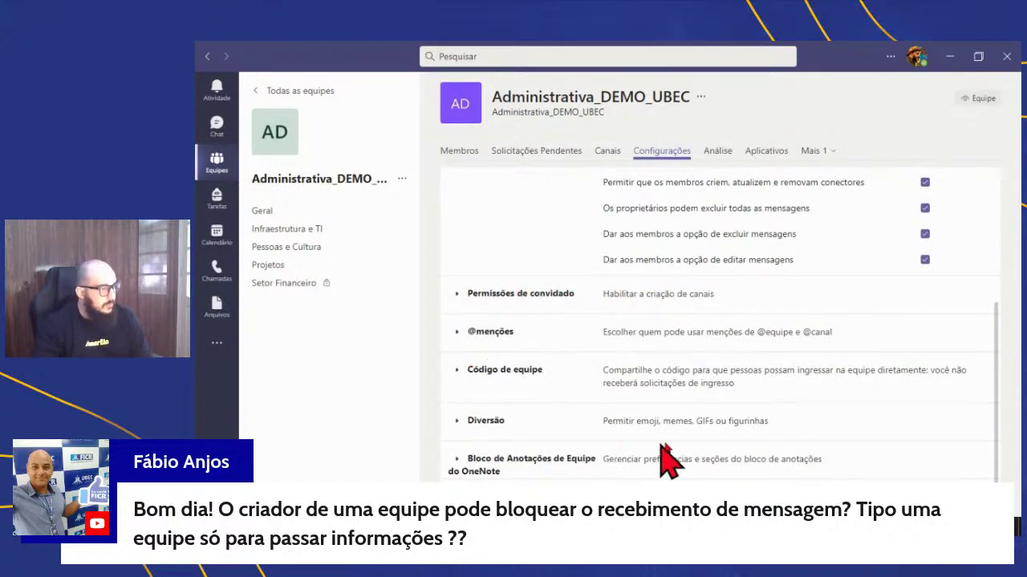
scroll(670, 455, up, 3)
scroll(669, 456, up, 2)
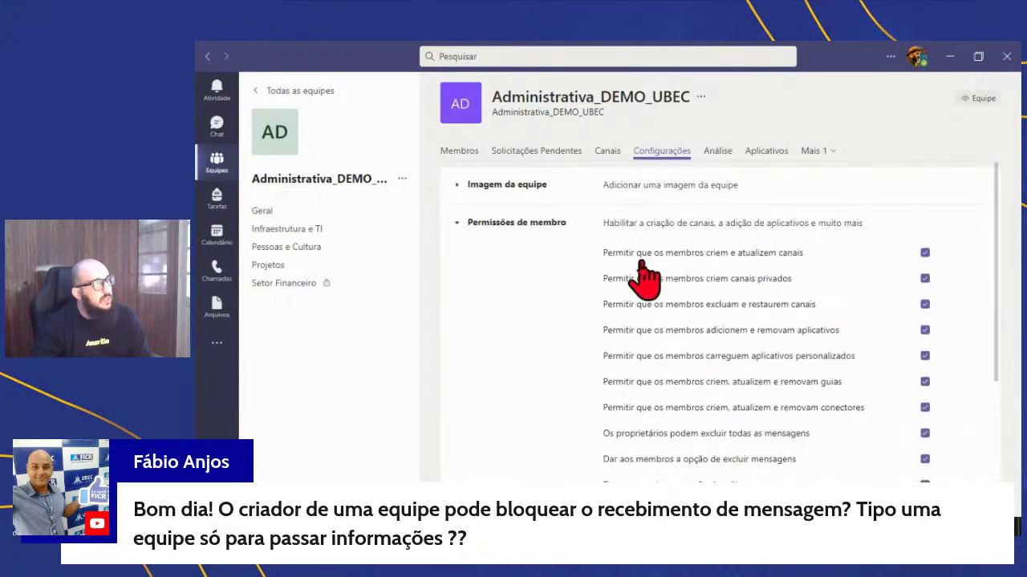
- Briefly expand and collapse Imagem da equipe, then recheck the member permissions list
click(512, 186)
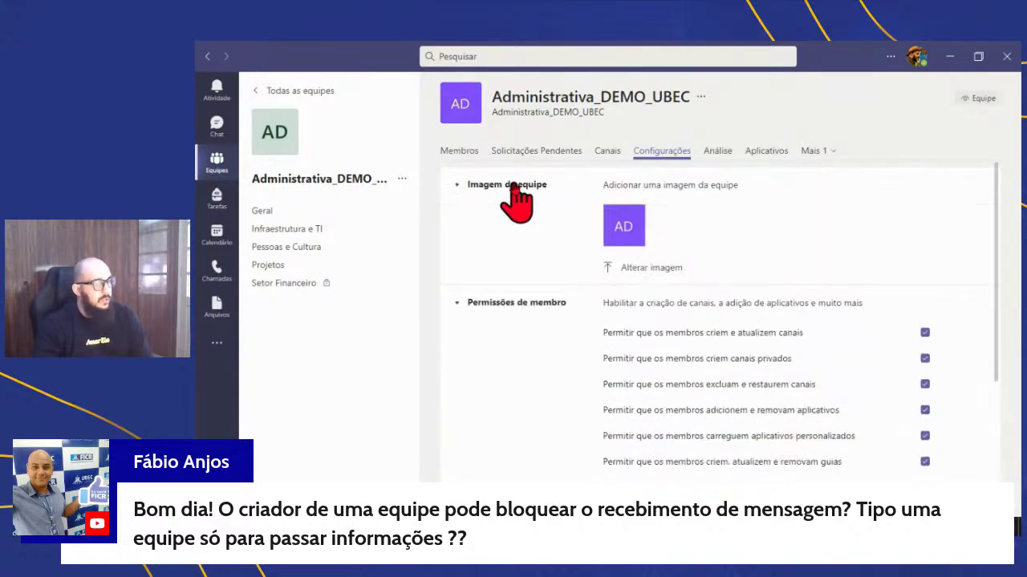
click(513, 186)
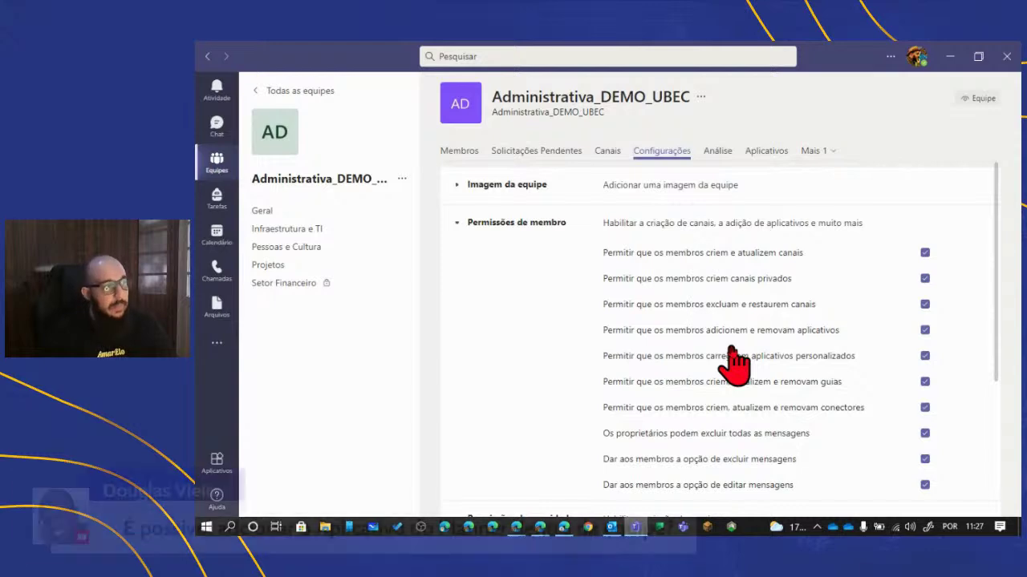
scroll(742, 316, down, 3)
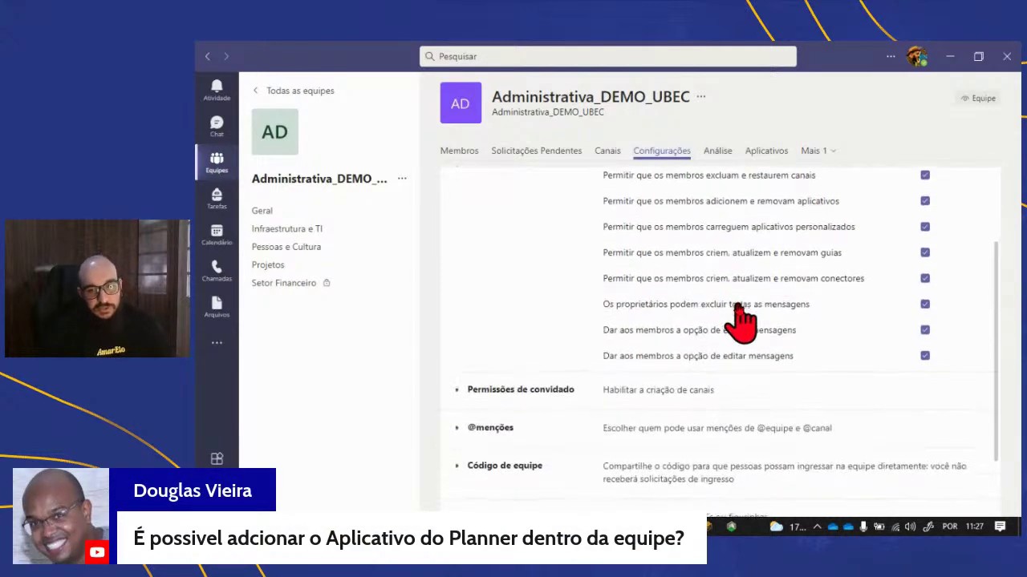
scroll(737, 361, up, 3)
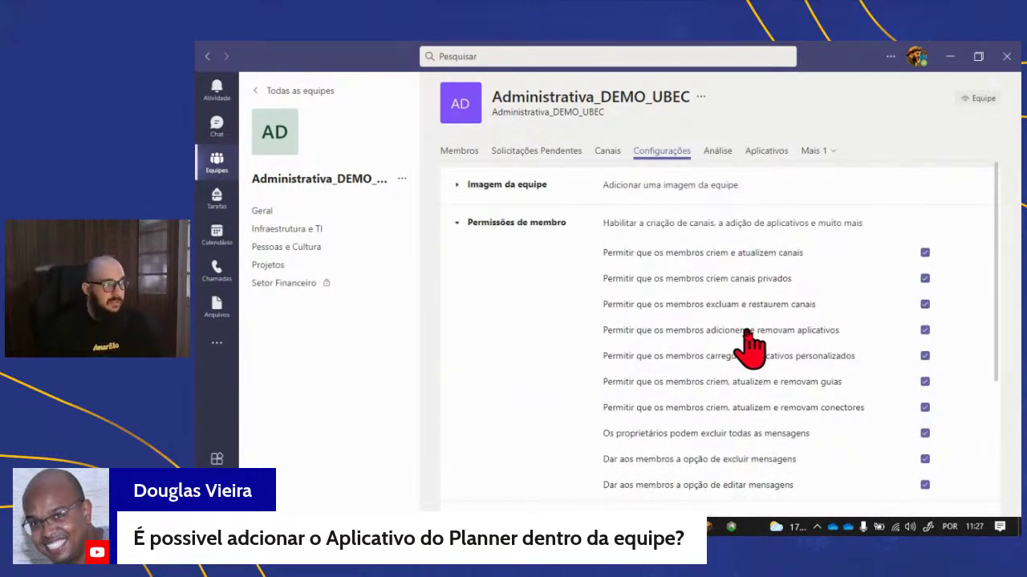
scroll(807, 269, down, 3)
scroll(820, 193, up, 2)
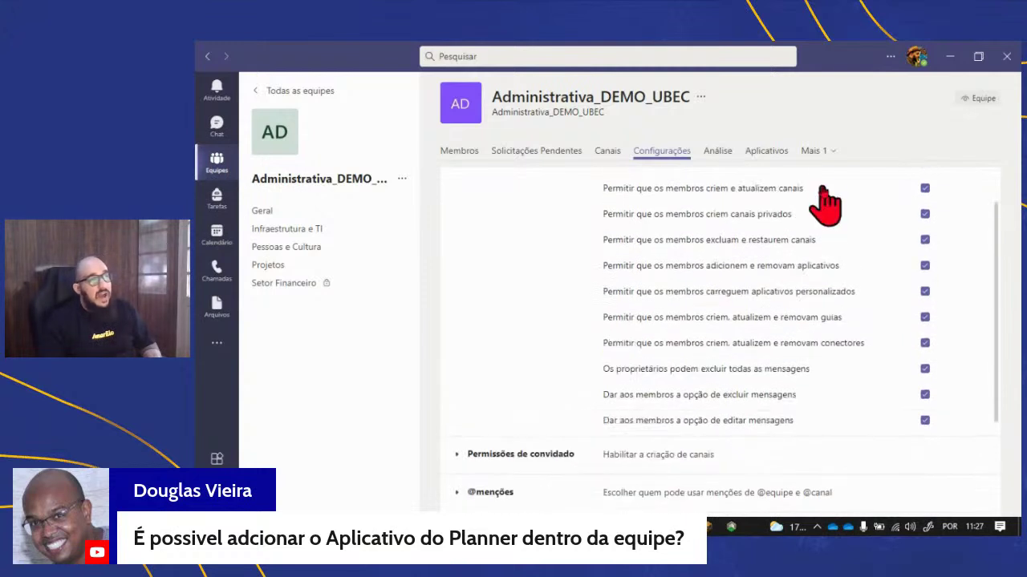
- Glance at the Mais 1 sections list, then open the Infraestrutura e TI channel's posts
click(828, 153)
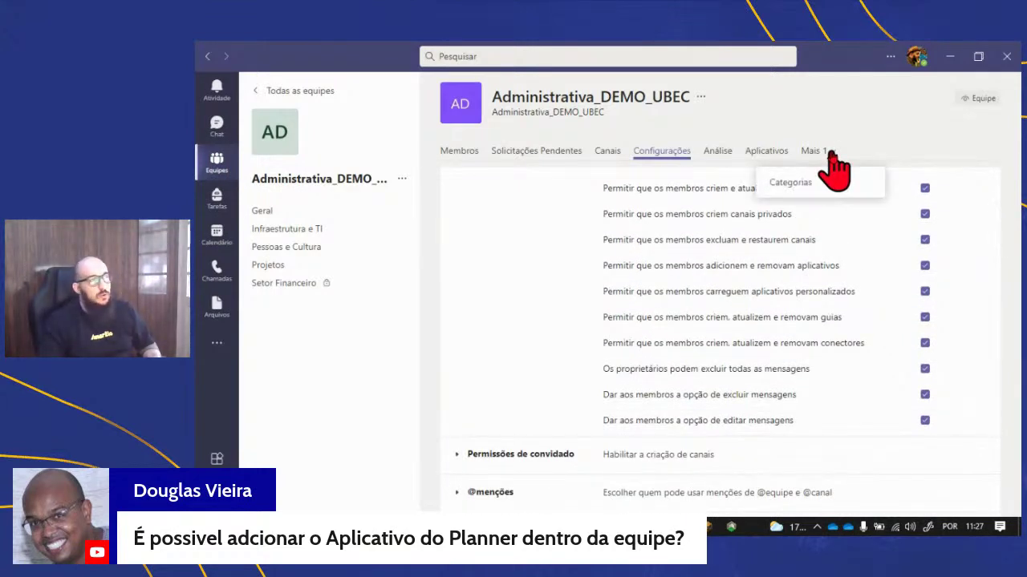
click(879, 164)
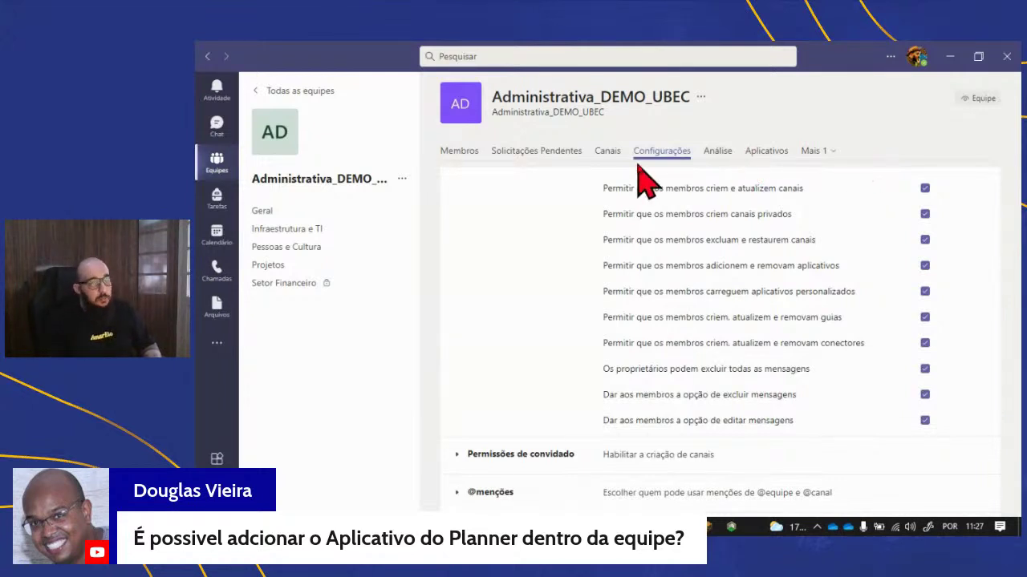
click(281, 227)
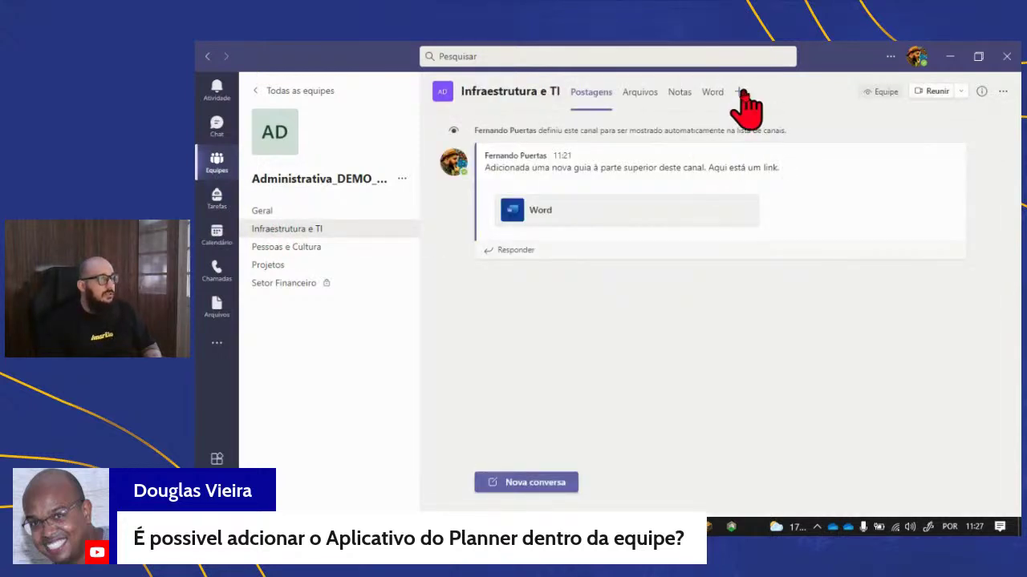
click(741, 93)
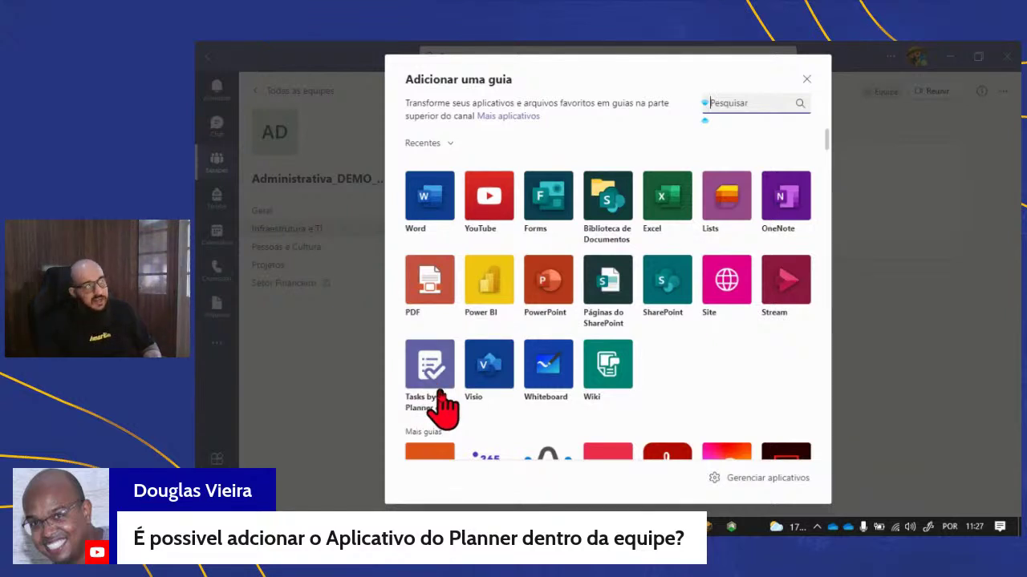
click(806, 81)
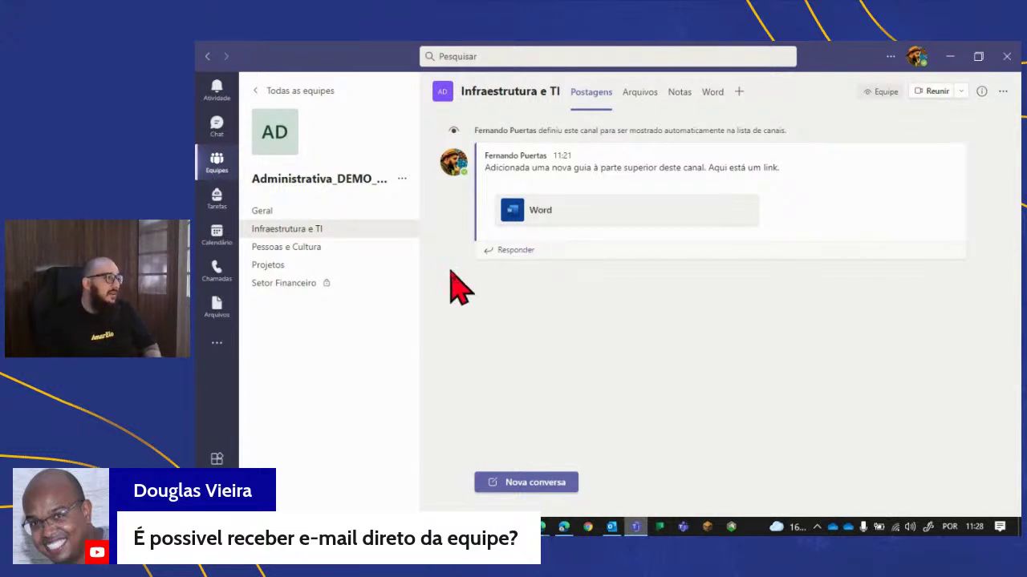
- Reopen Gerenciar equipe and step through the Solicitações Pendentes, Canais and Configurações tabs
click(401, 178)
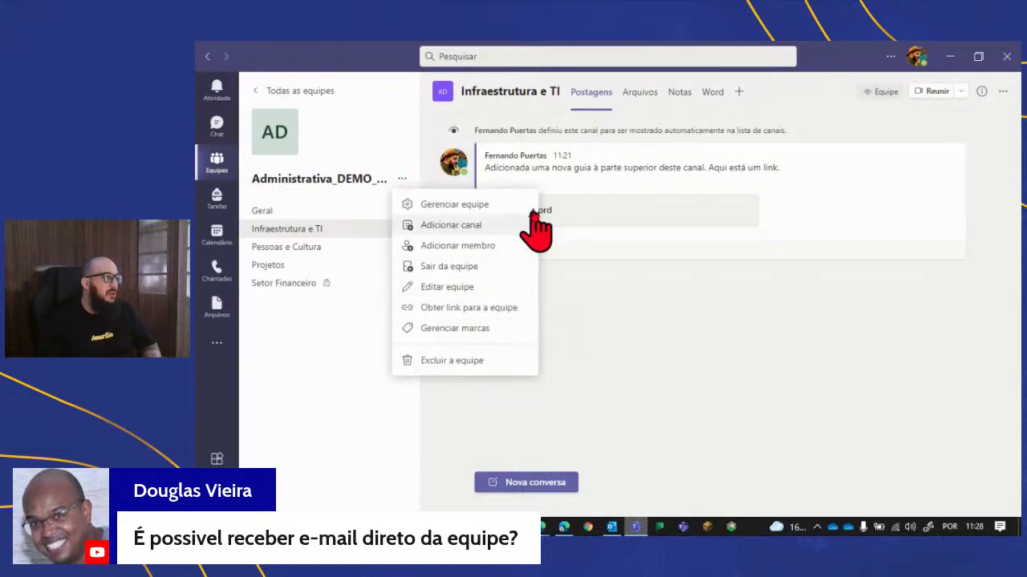
click(479, 205)
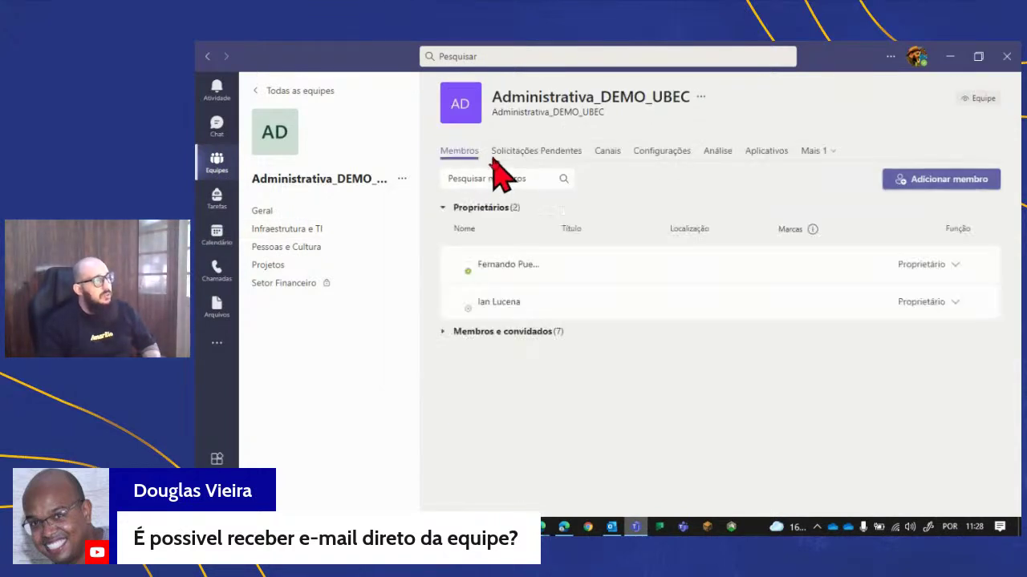
click(499, 155)
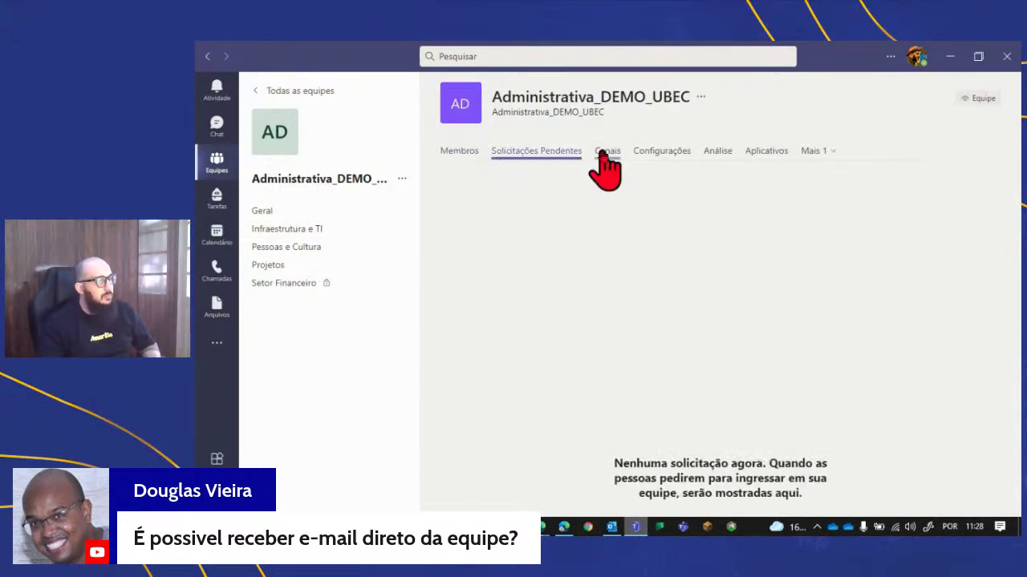
click(604, 153)
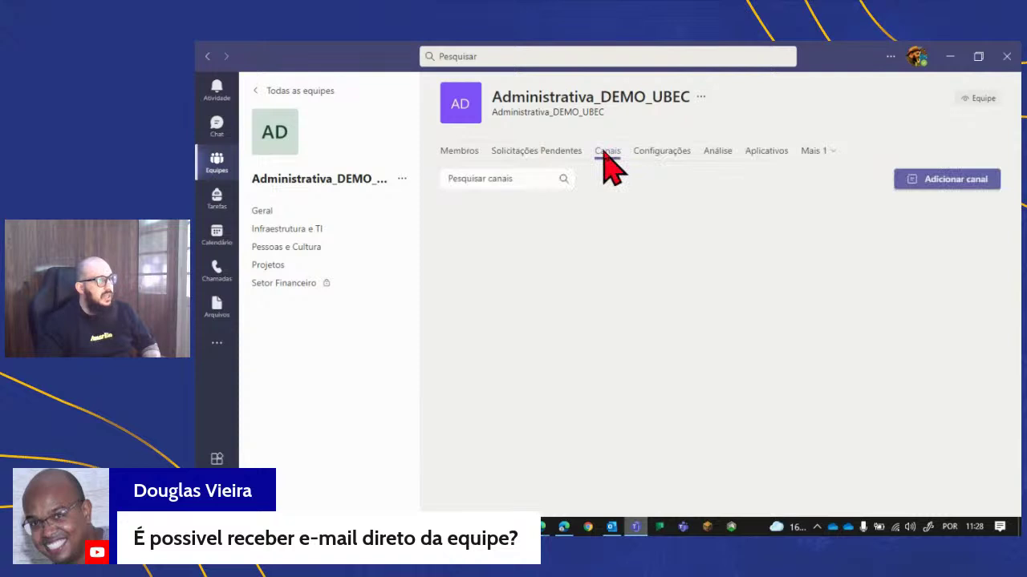
click(653, 154)
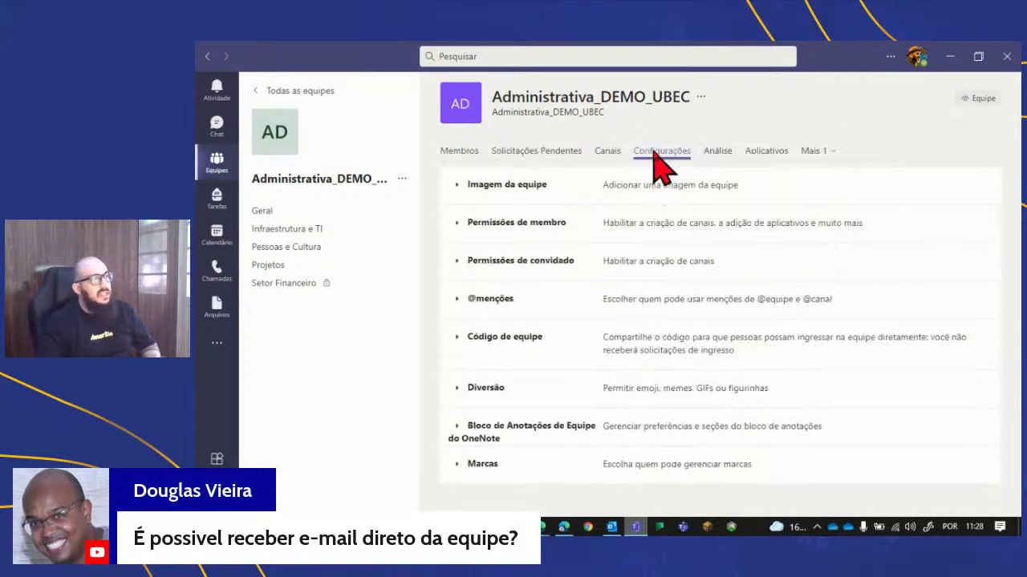
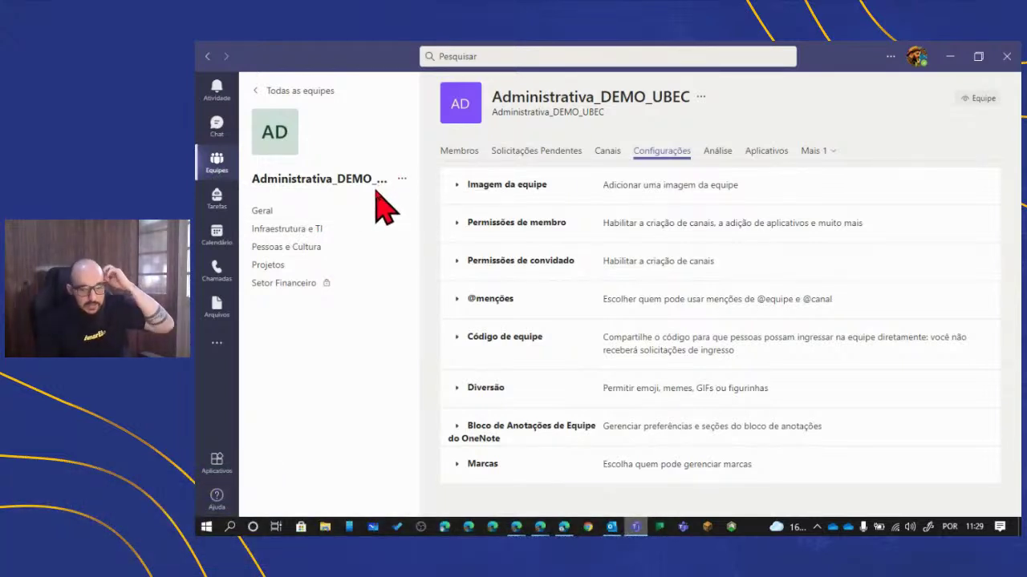
- Pass through the Geral and Pessoas e Cultura channels, then show the Calendar week of 23 August 2021
click(263, 212)
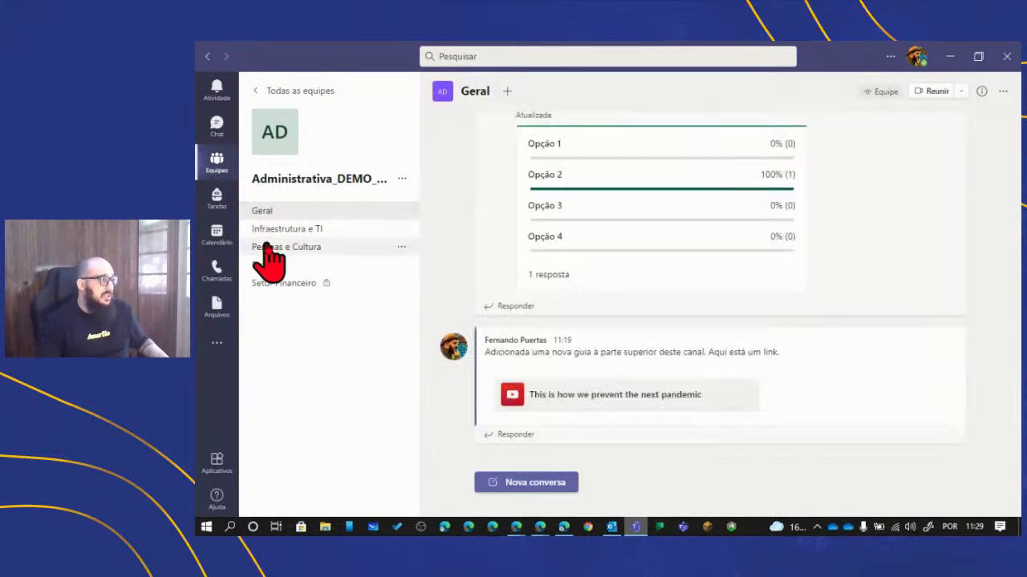
click(264, 247)
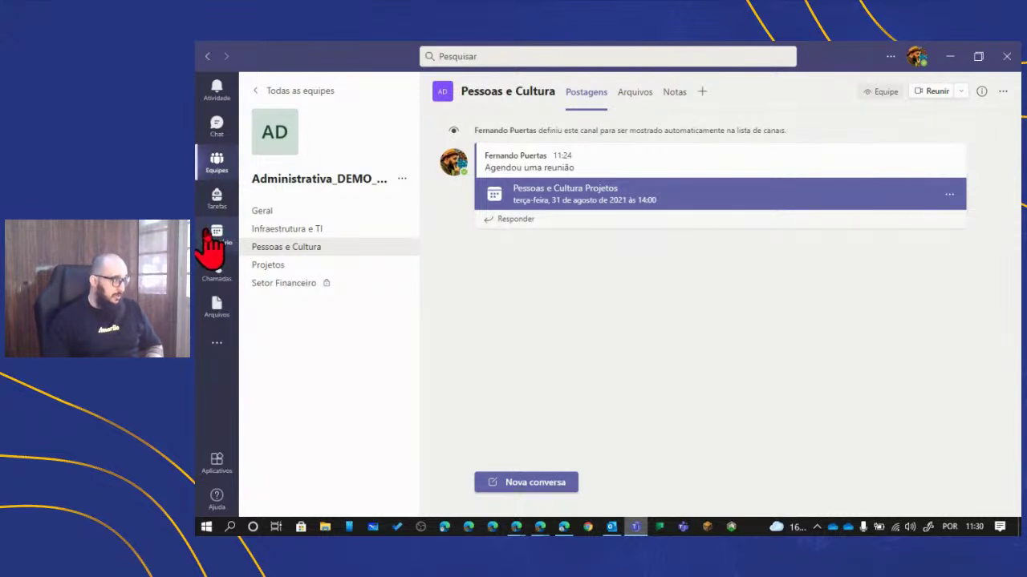
click(215, 234)
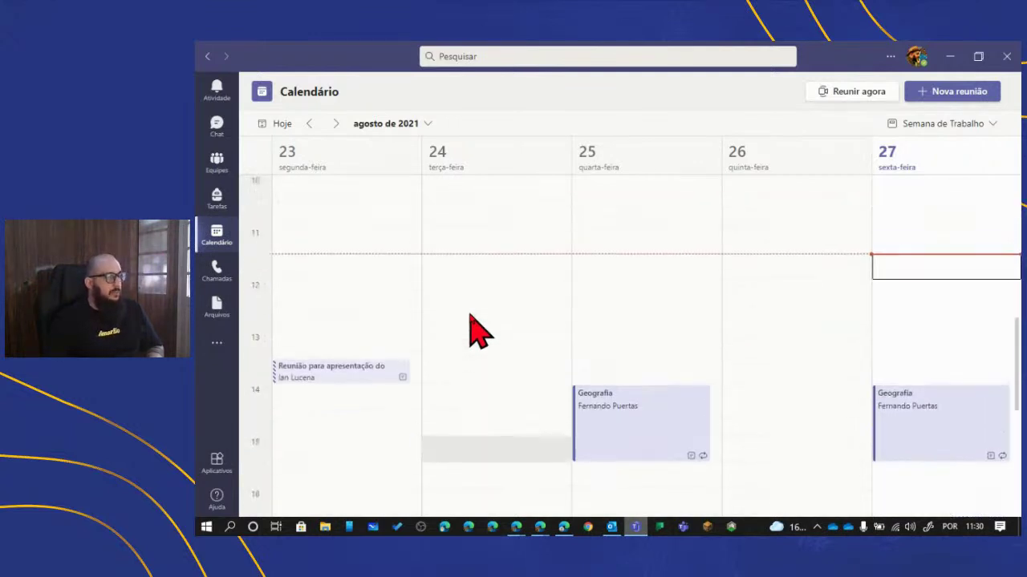
- Create a meeting 'Projetos Institucionais' on Monday 30/08/2021 from 14:00 to 15:30
click(335, 124)
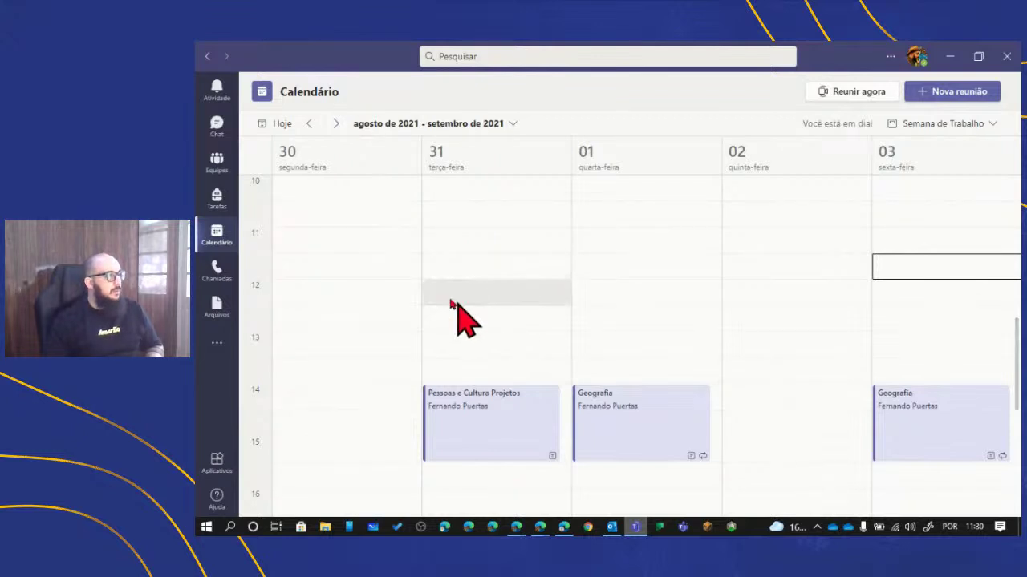
click(334, 395)
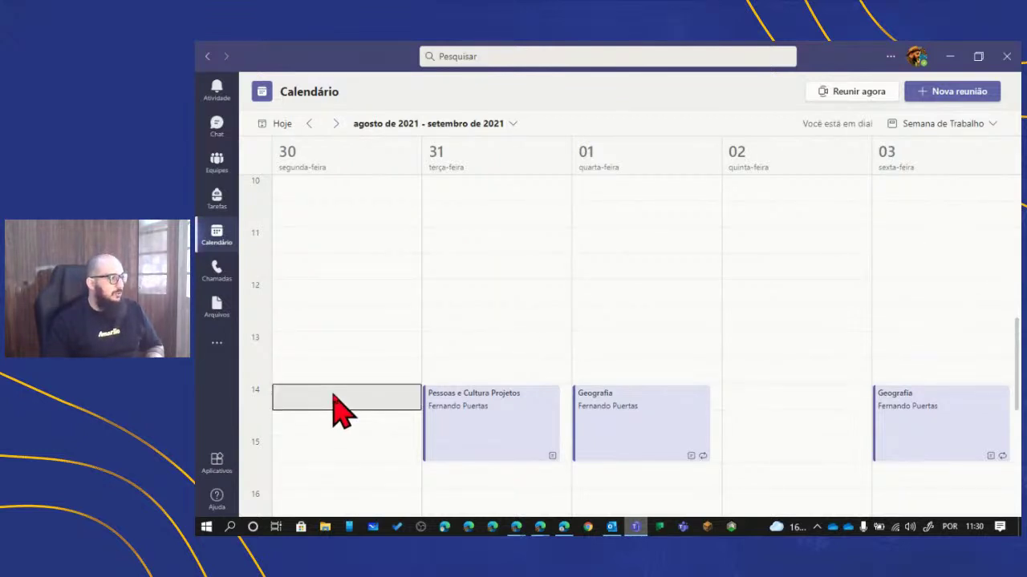
double_click(334, 395)
click(662, 231)
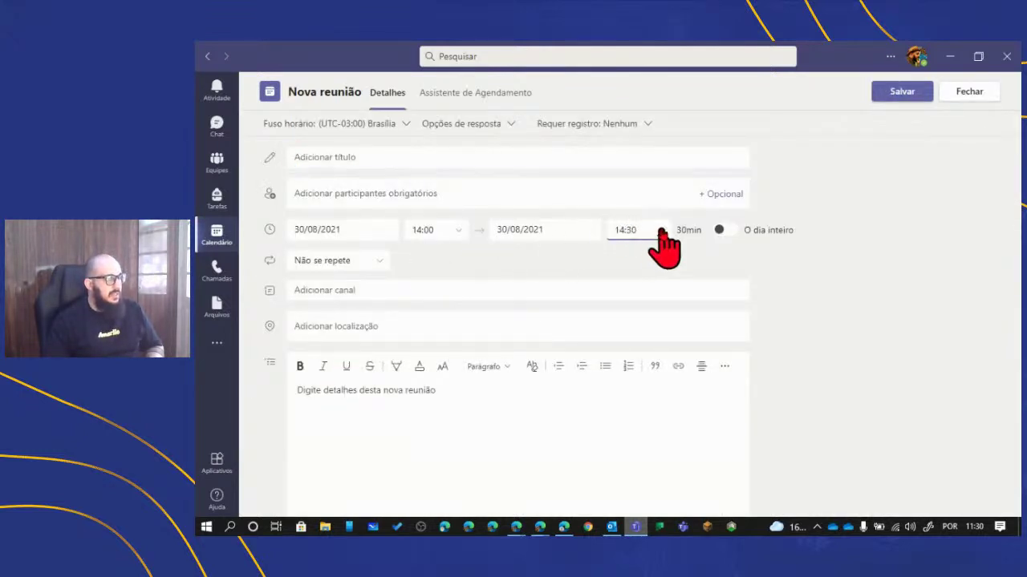
click(662, 231)
click(658, 319)
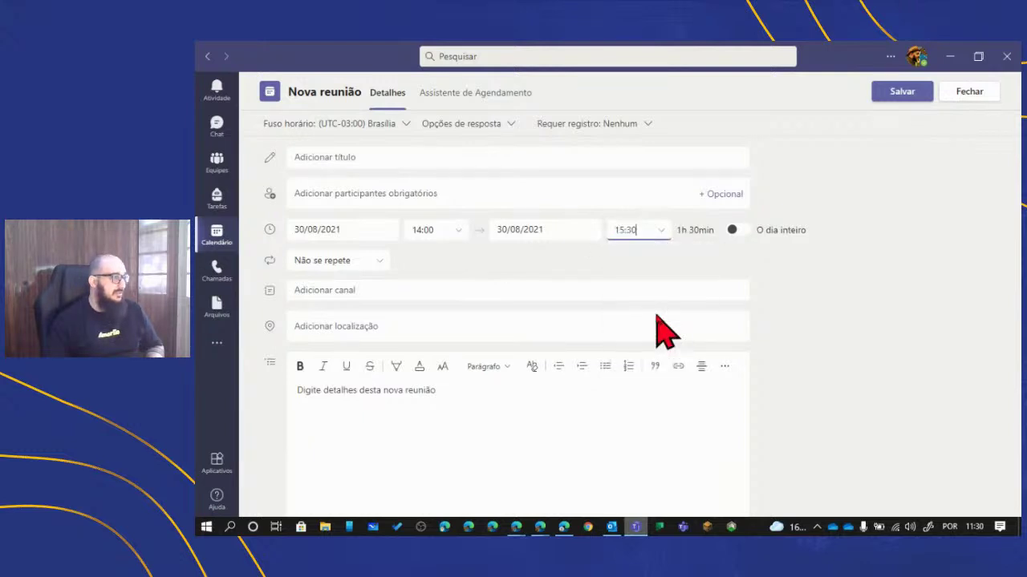
click(449, 155)
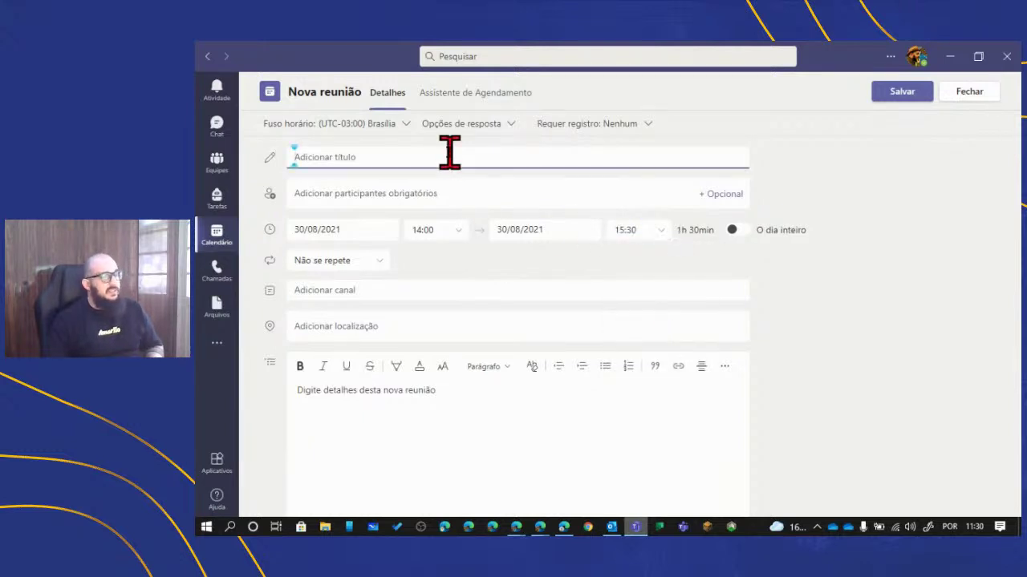
text(P)
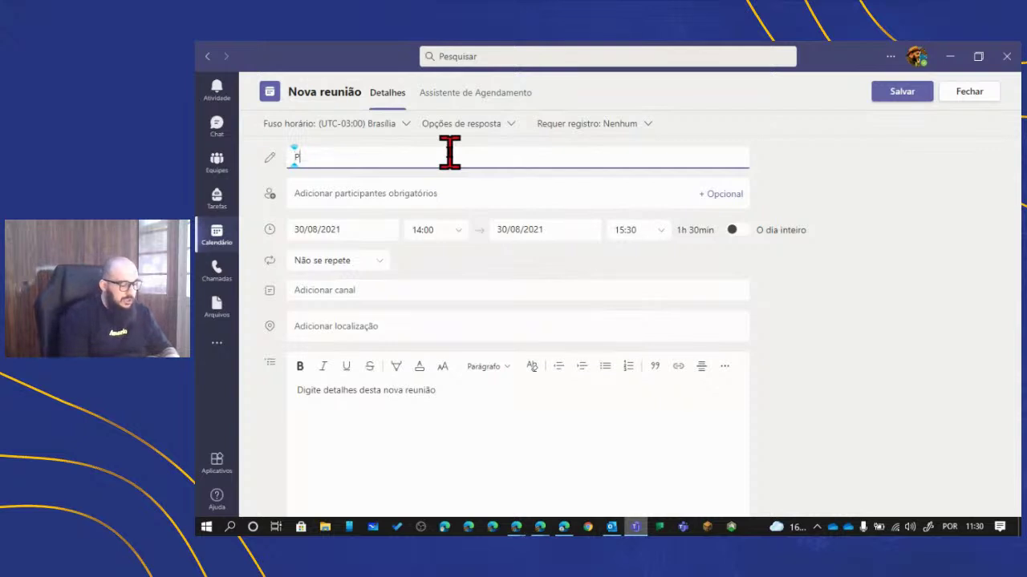
text(rojetos In)
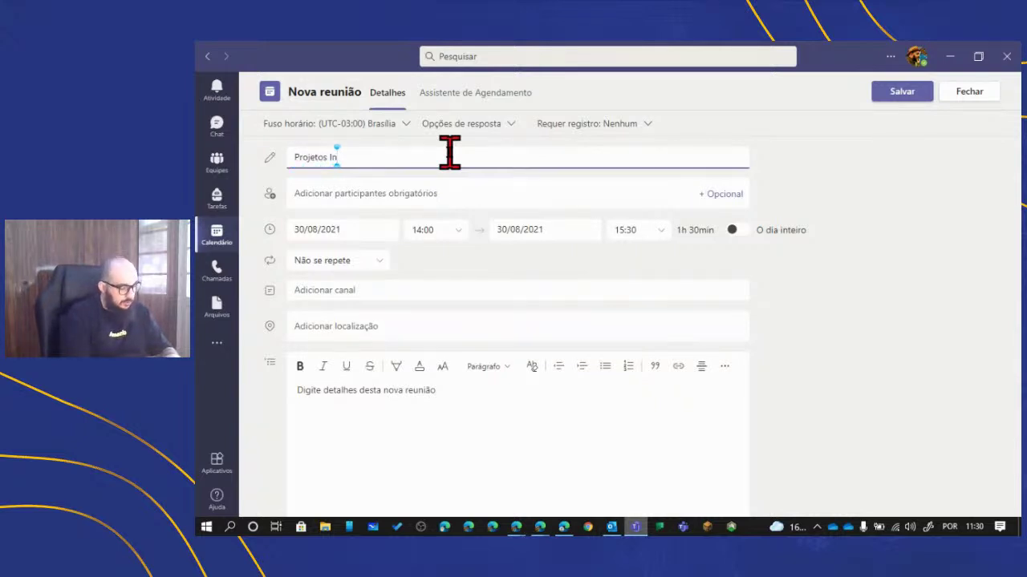
text(stitucionais)
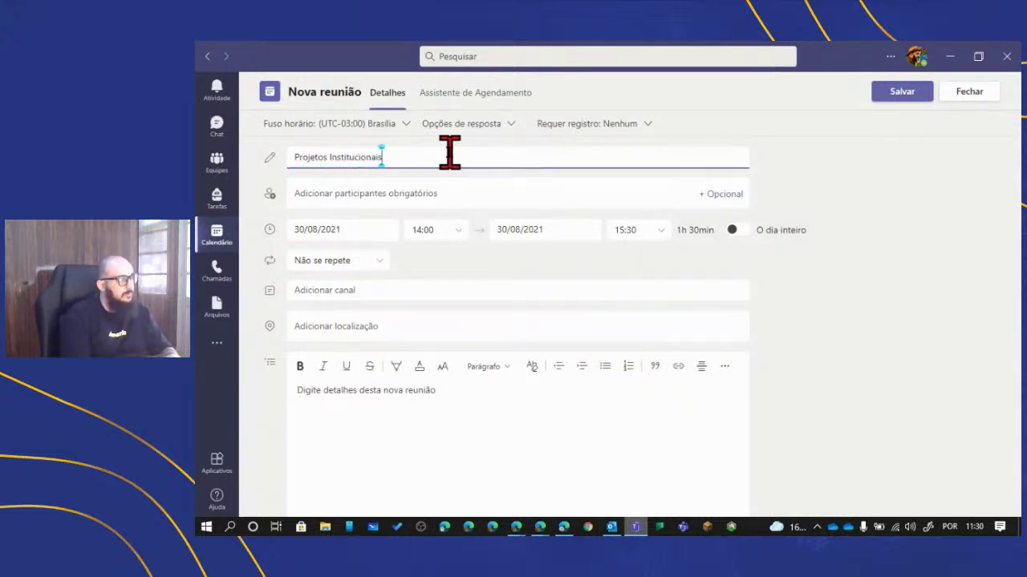
- Add five colleagues from the suggestions as required attendees
click(454, 190)
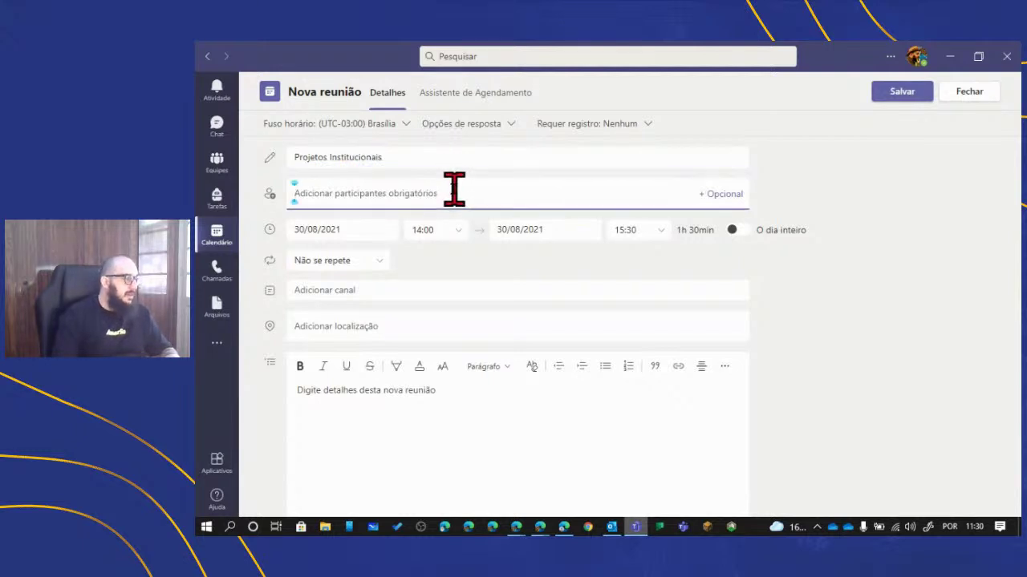
text(Arthur)
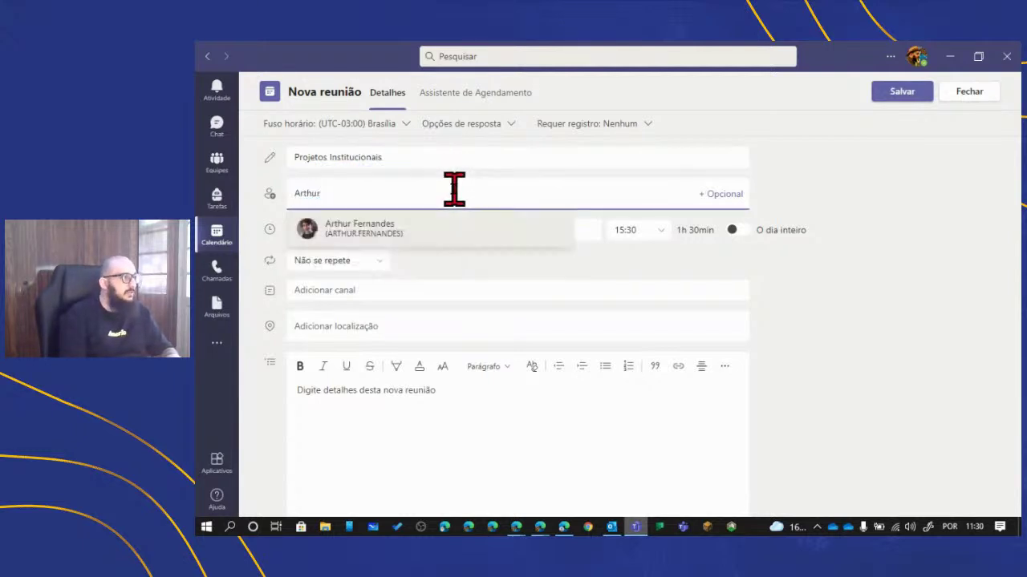
key(Return)
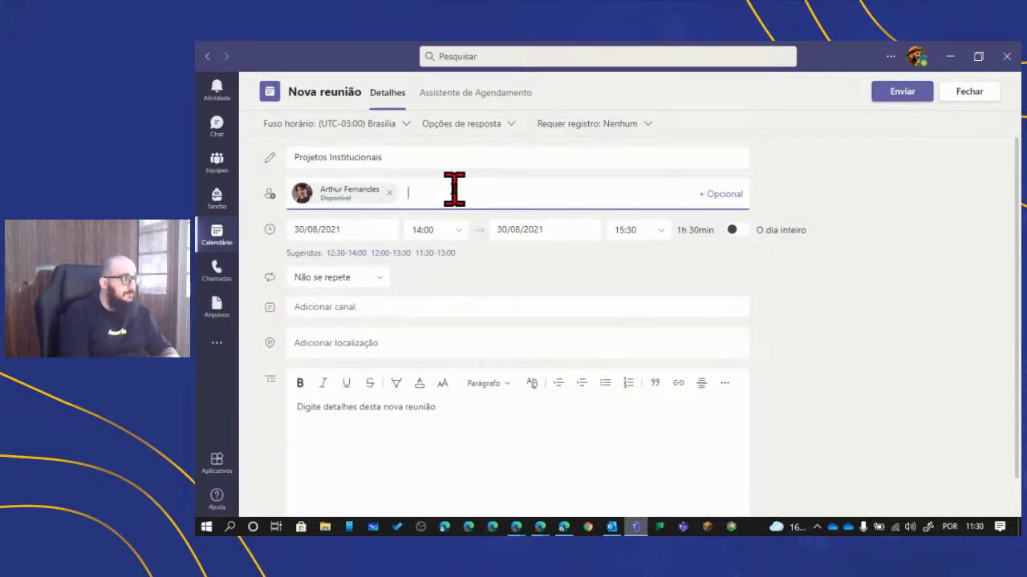
text(Ana)
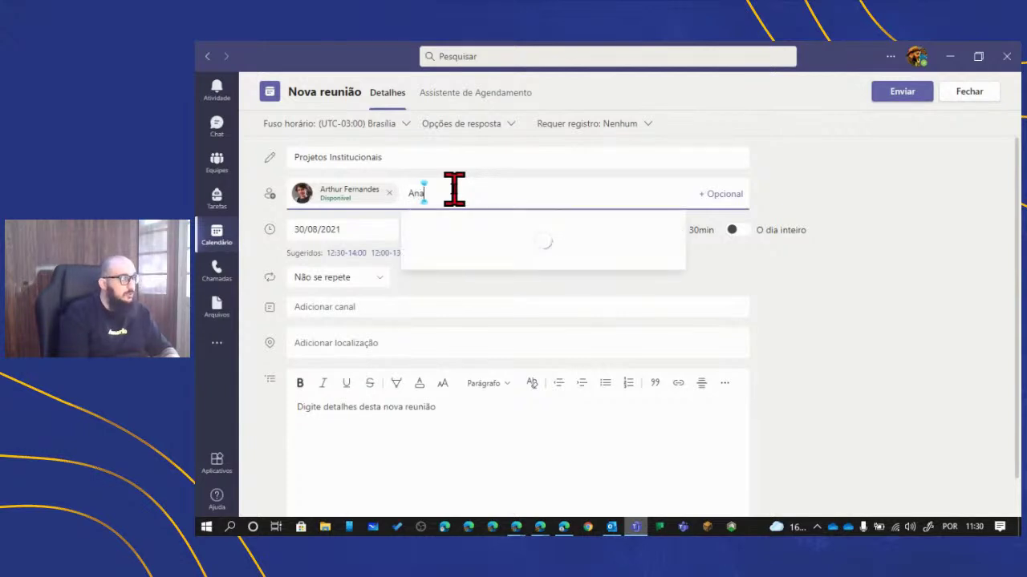
key(Return)
text(Claudio)
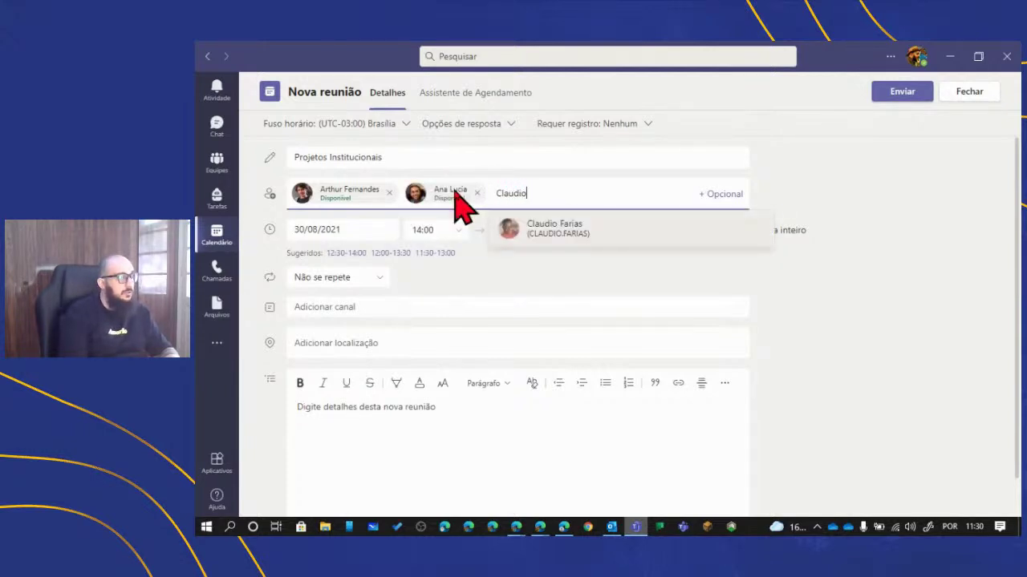
key(Return)
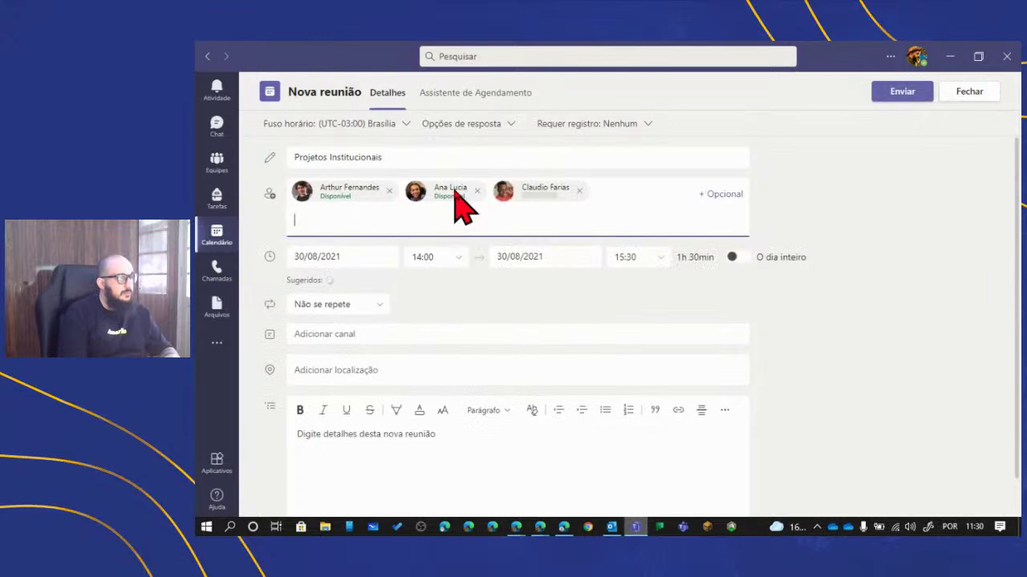
text(Ian)
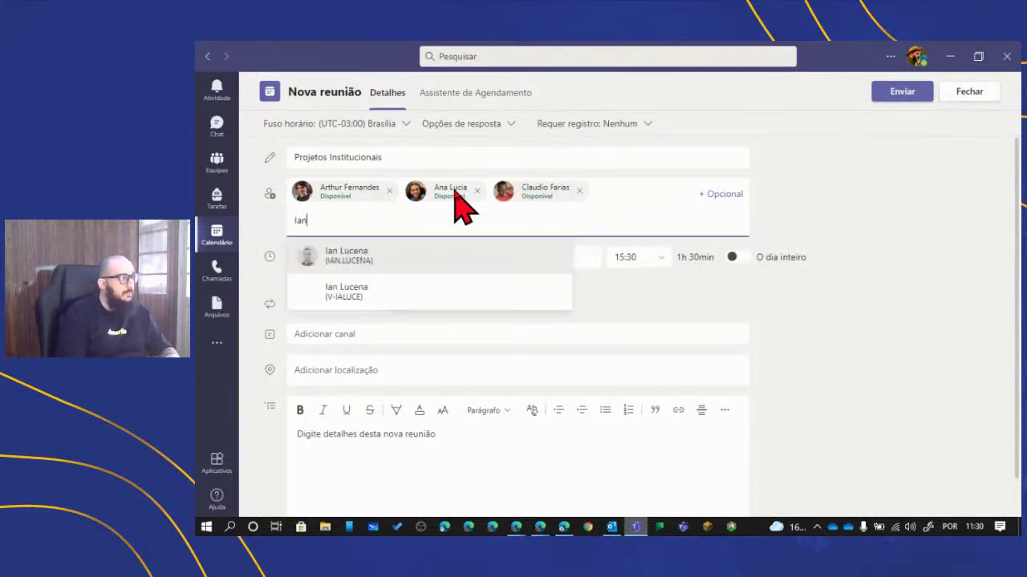
key(Return)
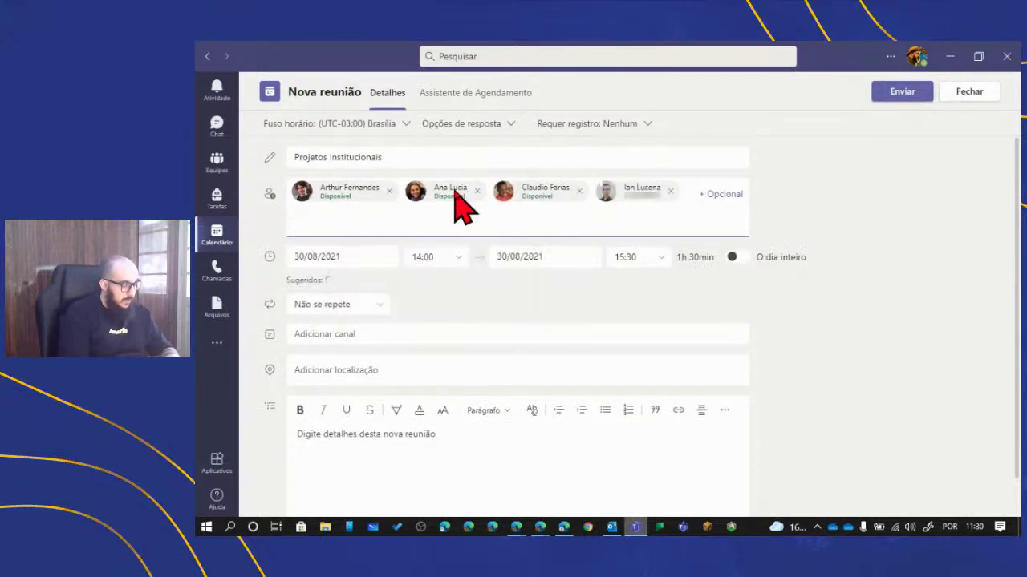
text(Elias)
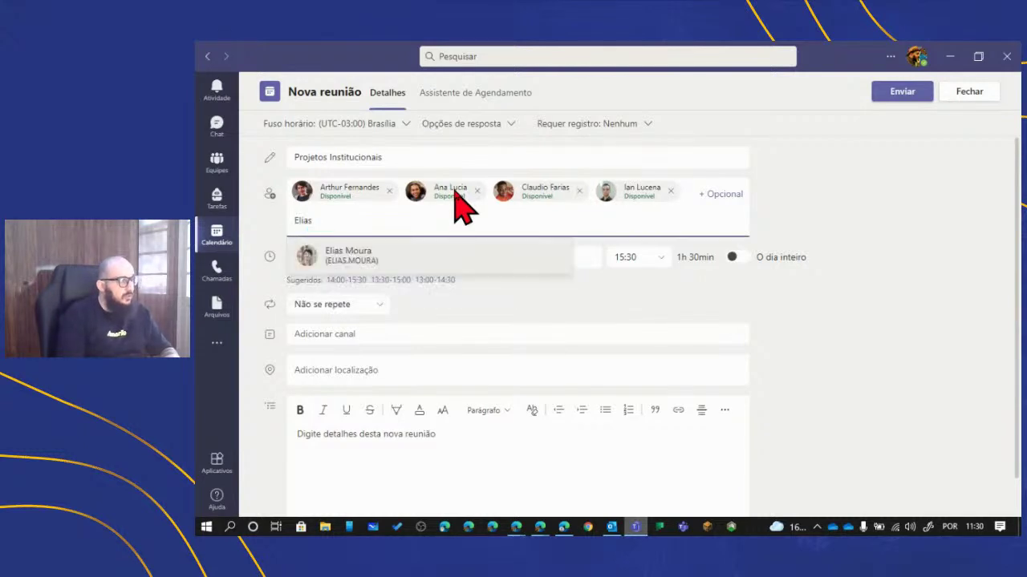
key(Return)
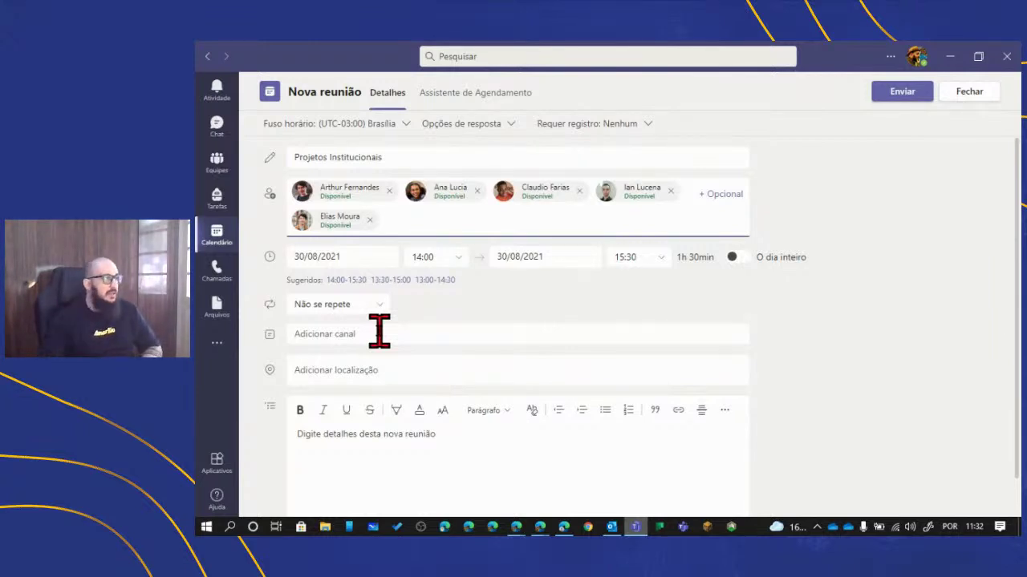
- Enter an external guest's e-mail address as an attendee and invite them
text(fu)
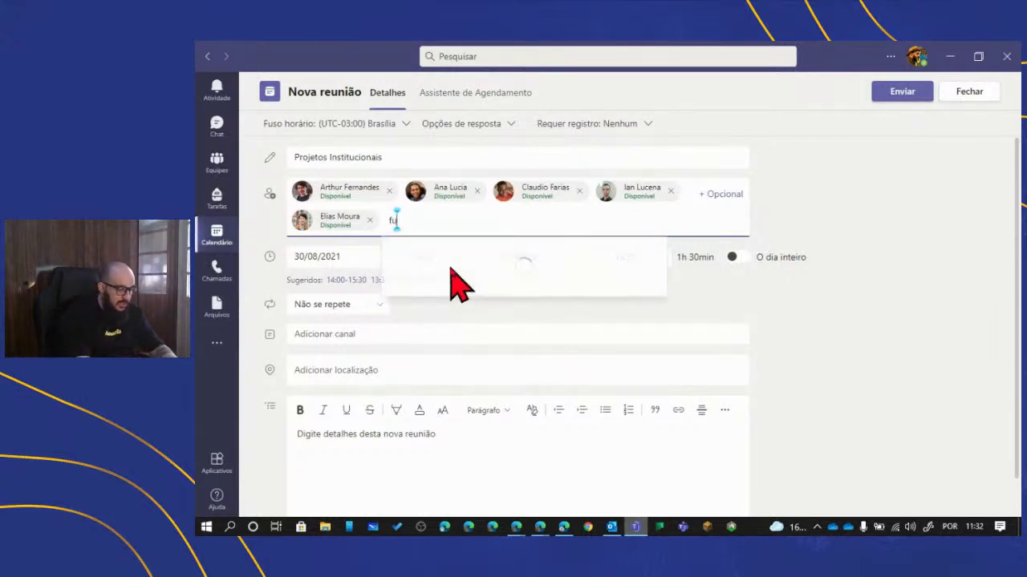
text(lano@g)
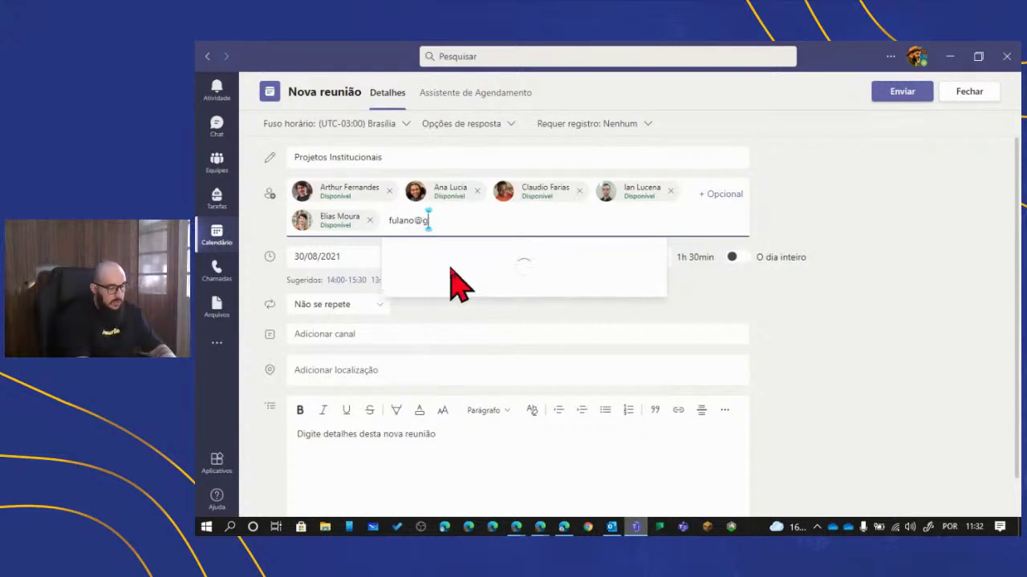
text(mail.com)
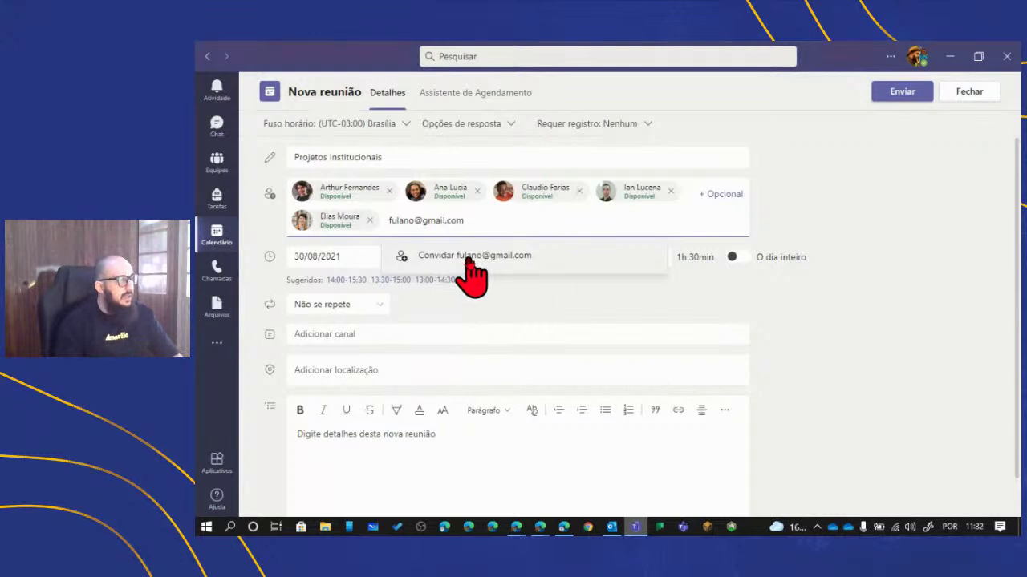
click(468, 257)
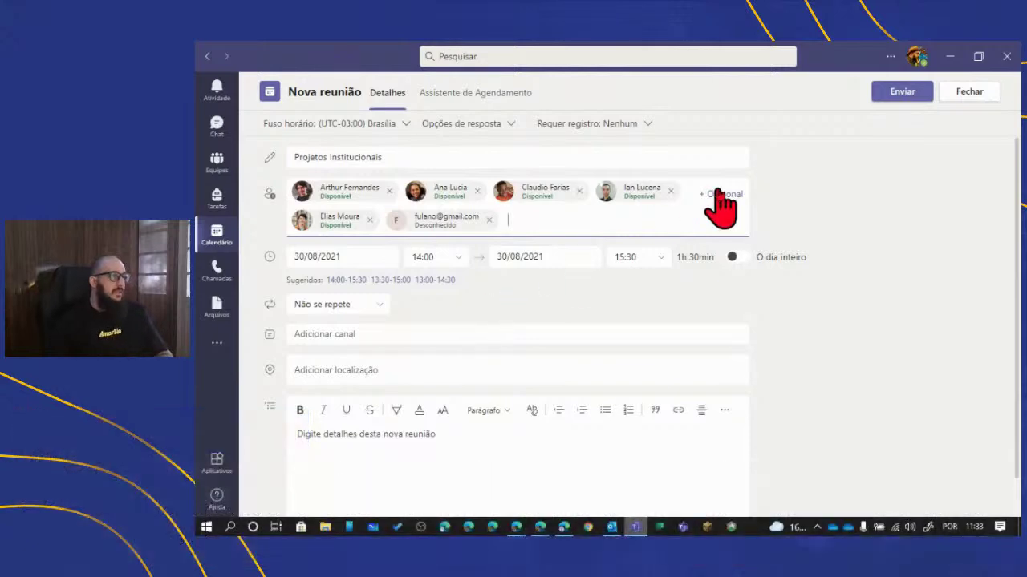
- Send the invitation and scroll the week view to the meeting at 14:00 on Monday 30
click(894, 100)
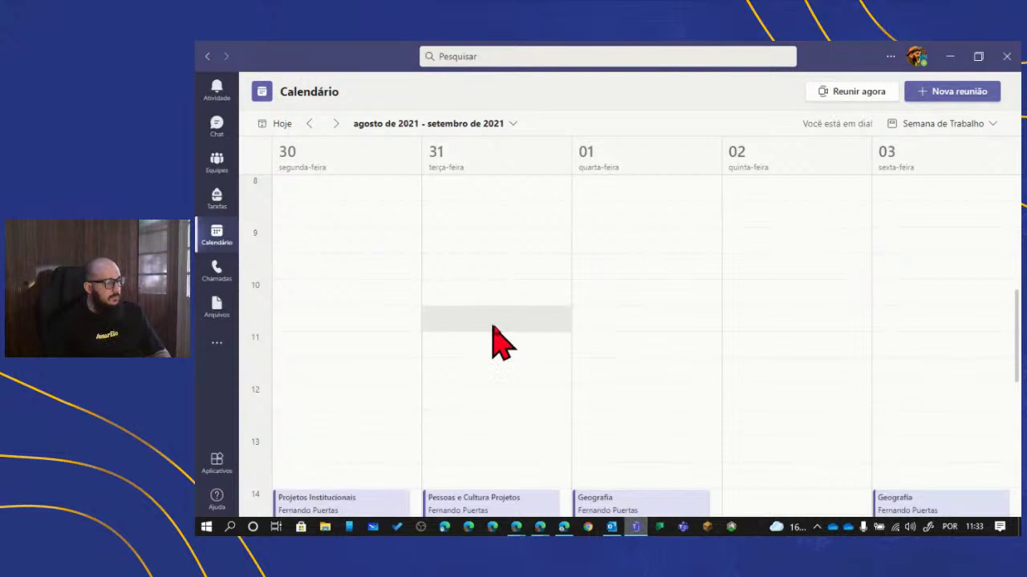
scroll(493, 339, down, 3)
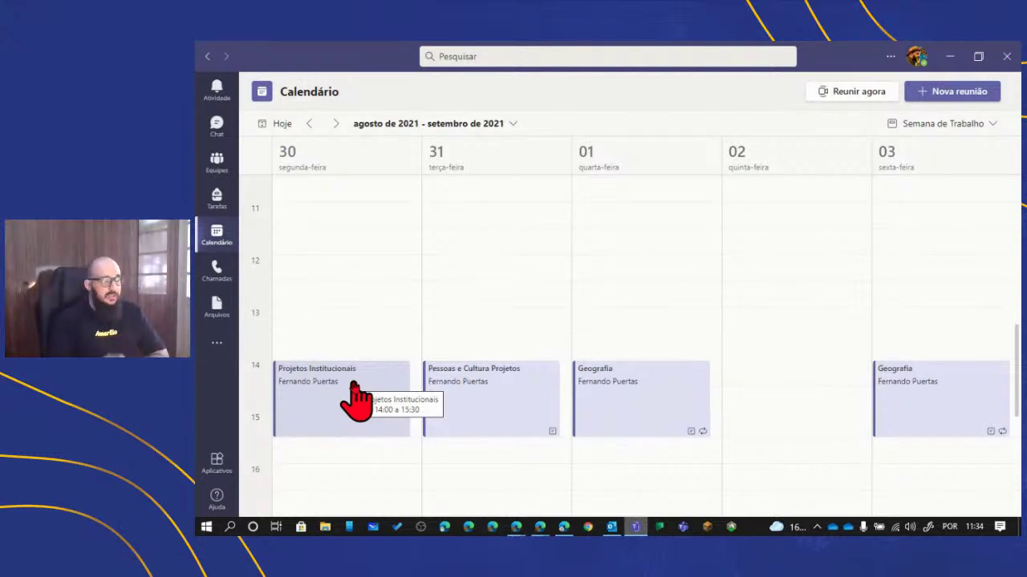
- Open the Projetos Institucionais meeting details and copy its join link via Copiar Link
click(354, 385)
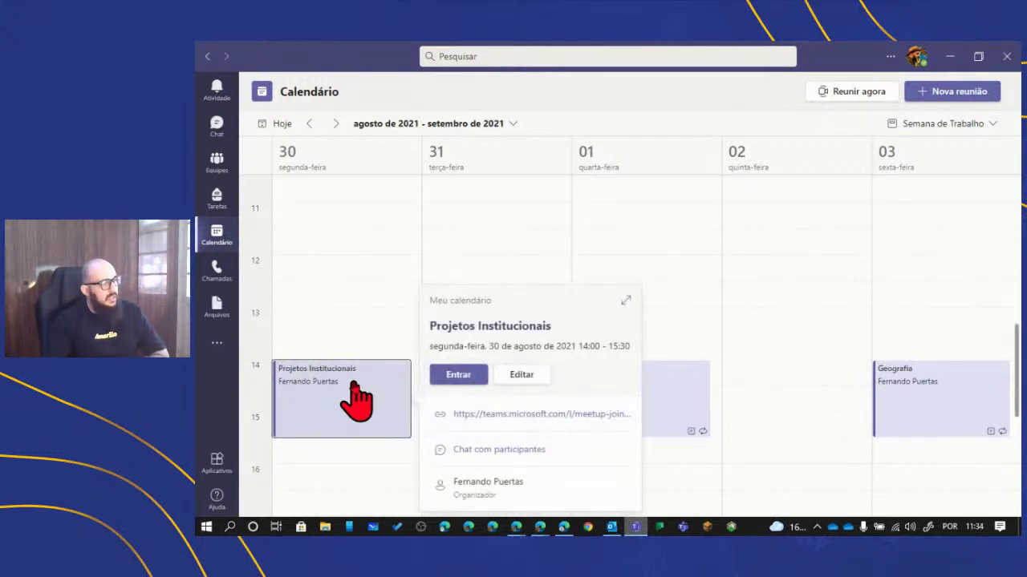
click(629, 302)
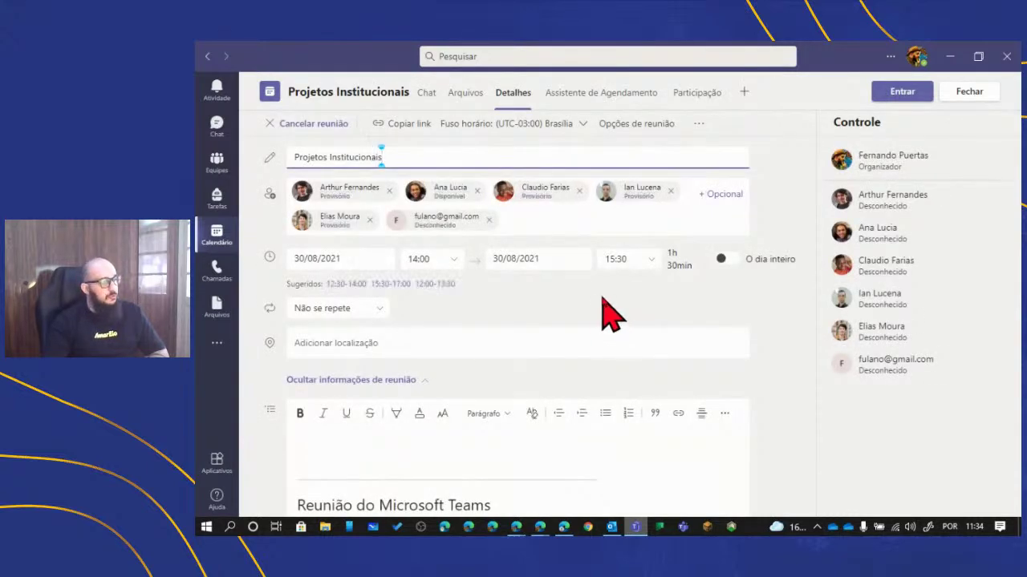
scroll(606, 309, down, 3)
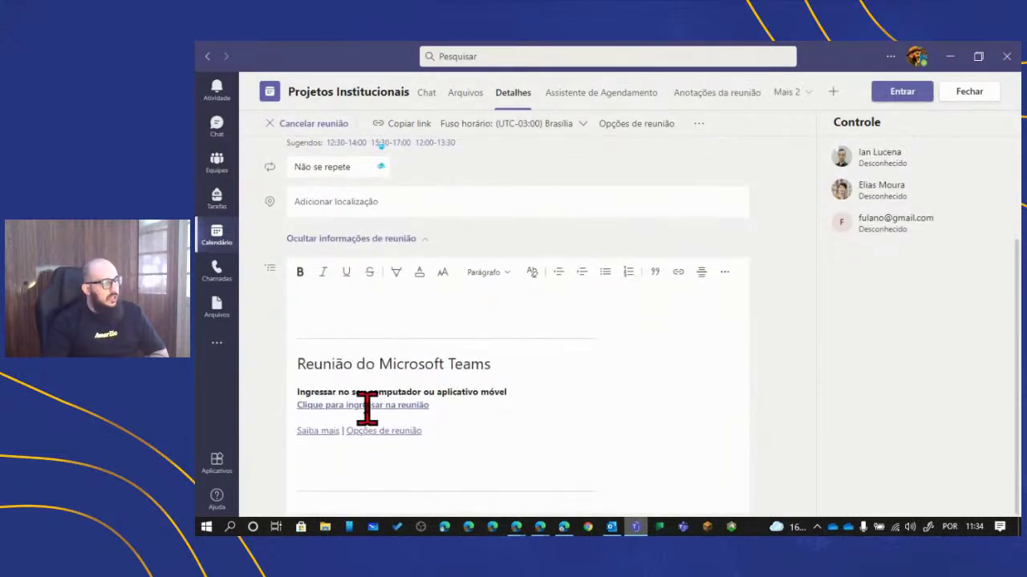
mouse_move(367, 409)
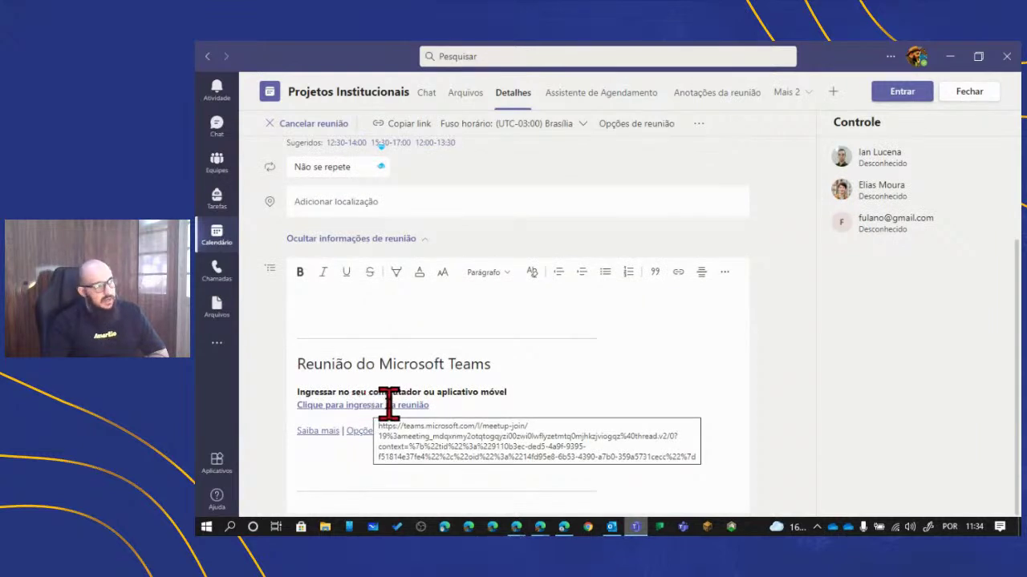
right_click(319, 409)
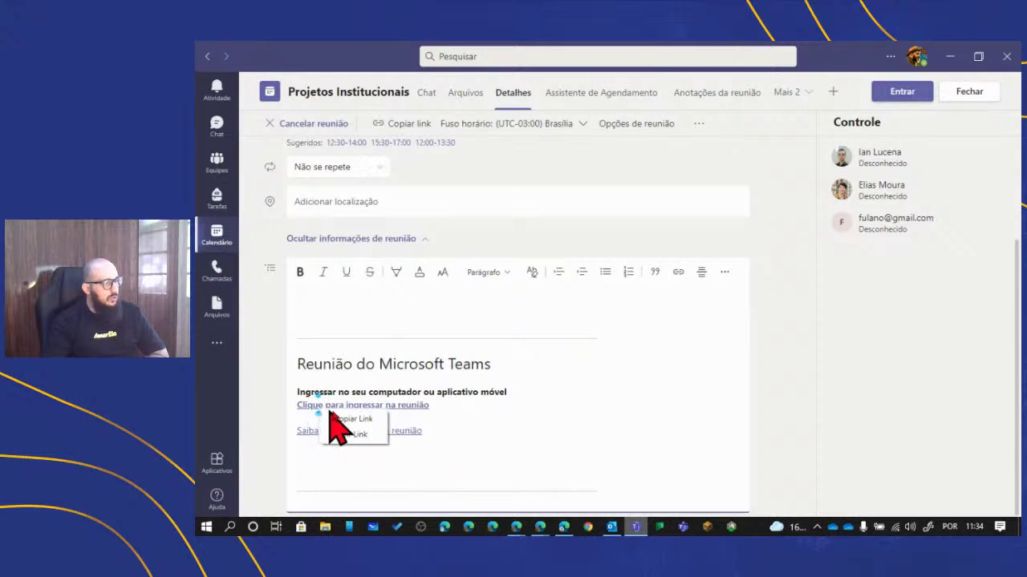
click(343, 418)
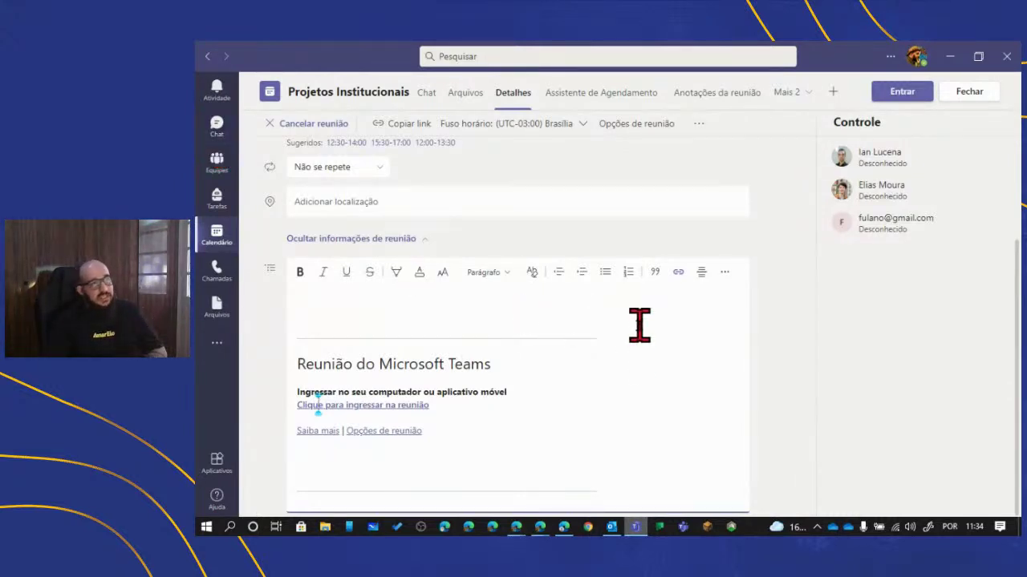
scroll(631, 381, up, 3)
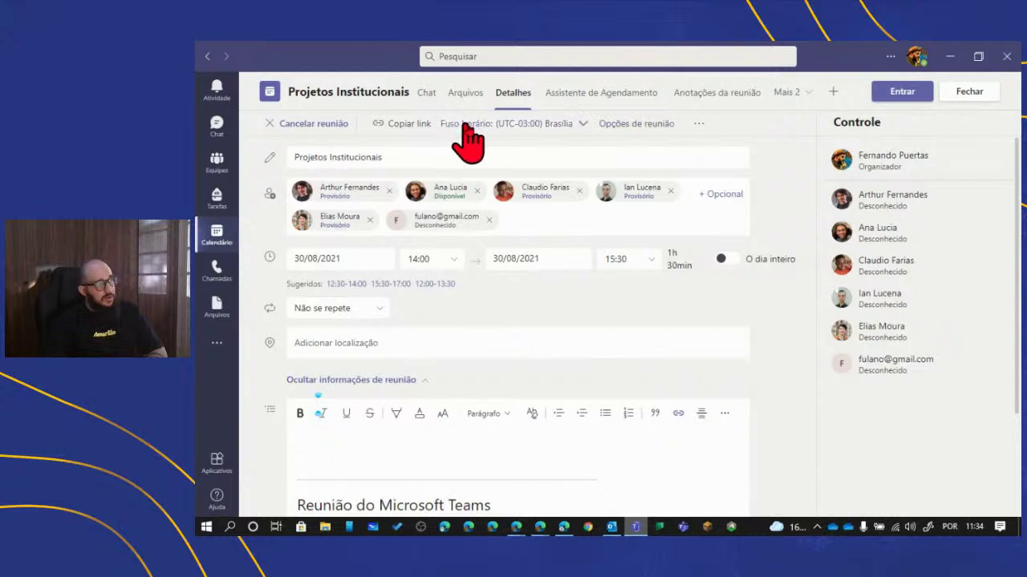
- Open 'Opções de reunião' in the browser and look over the lobby-bypass setting
click(646, 125)
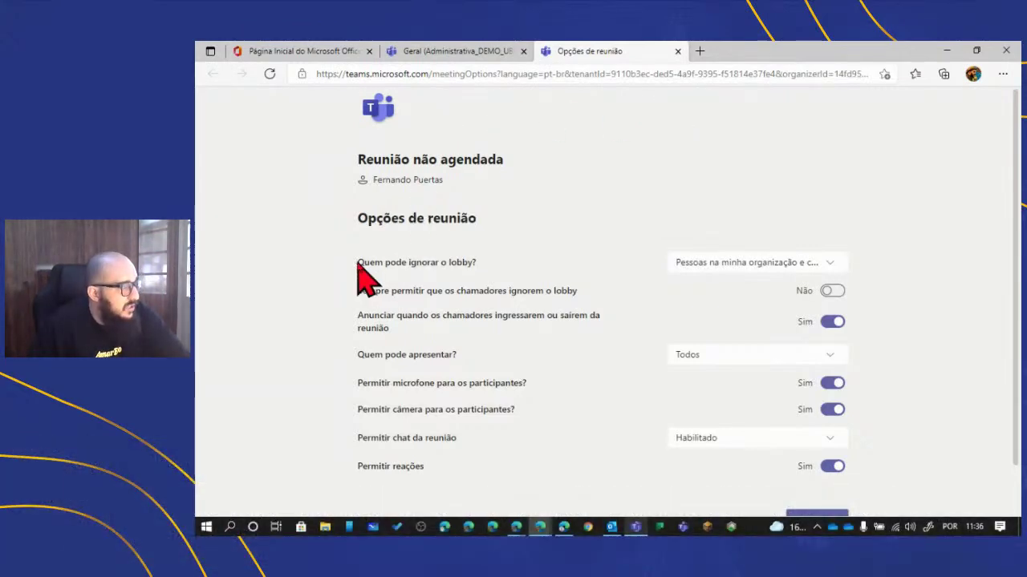
drag(360, 271, 481, 277)
click(480, 262)
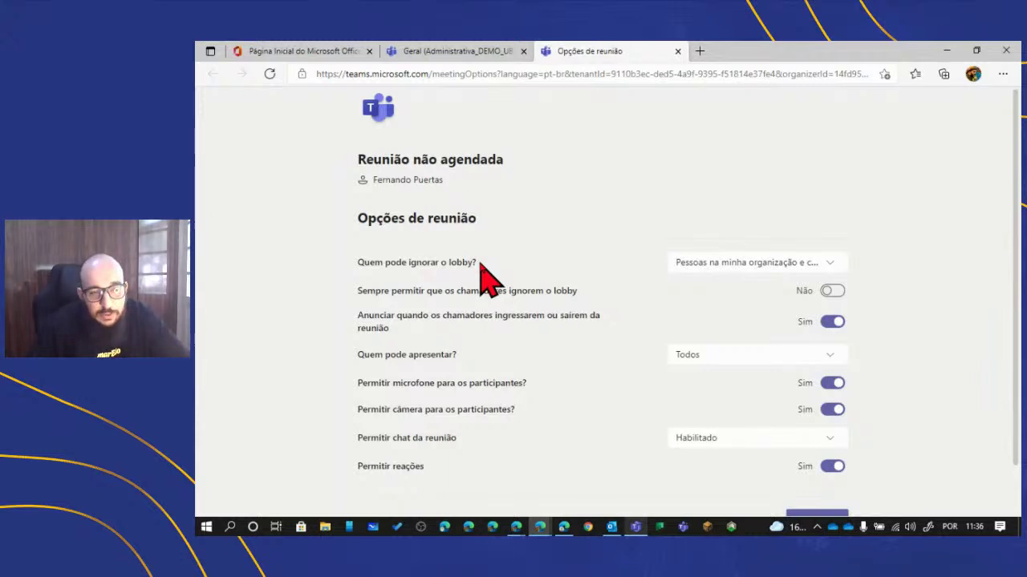
- Try Somente eu for 'Quem pode ignorar o lobby?', then set it back to Todos
click(721, 266)
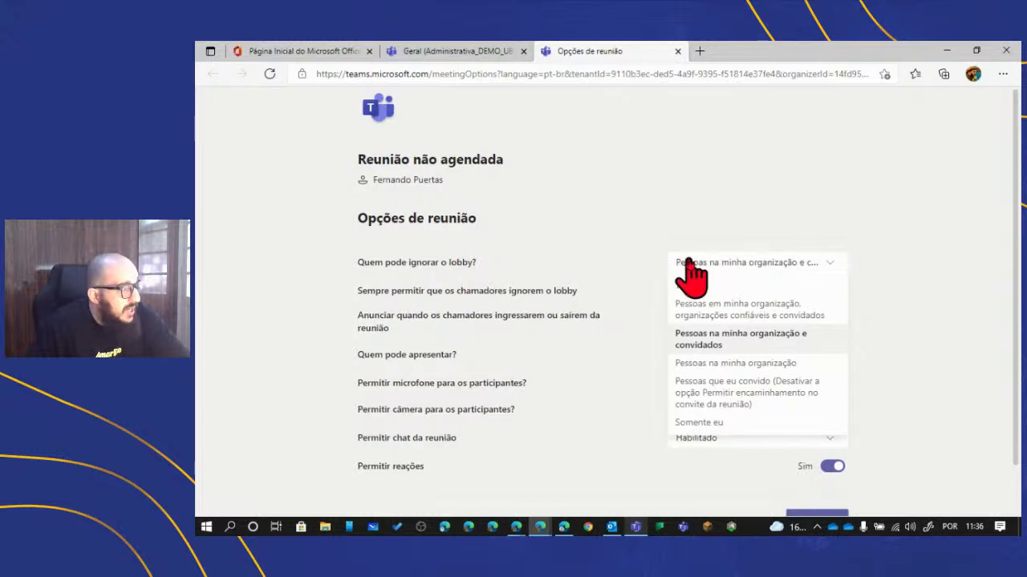
click(710, 422)
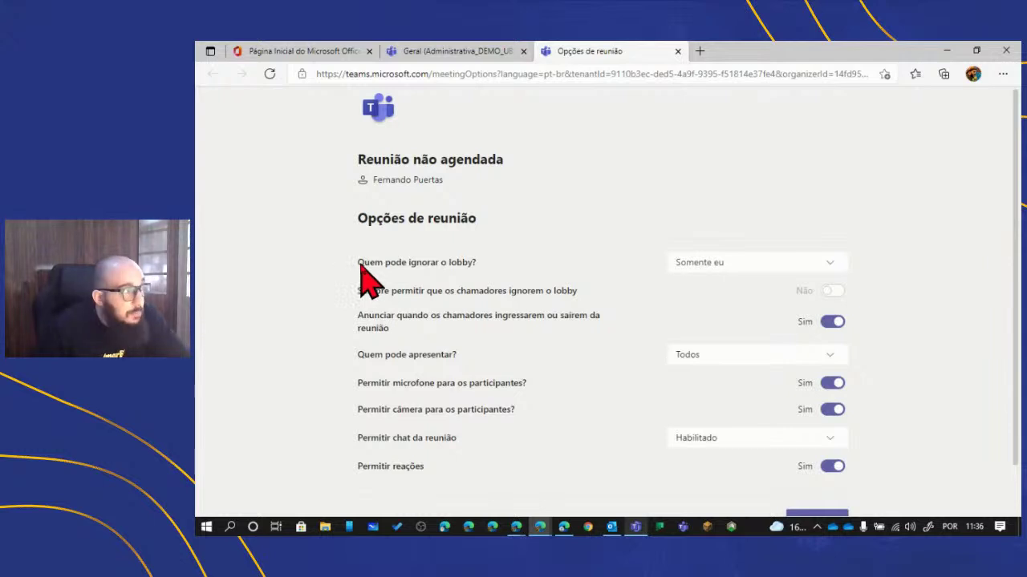
drag(360, 267, 498, 268)
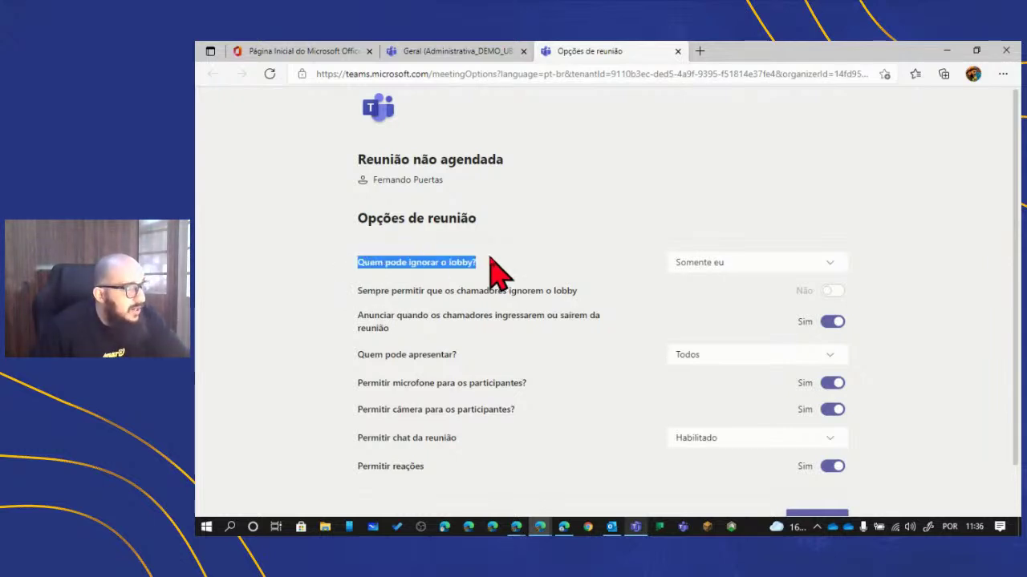
click(754, 266)
click(760, 421)
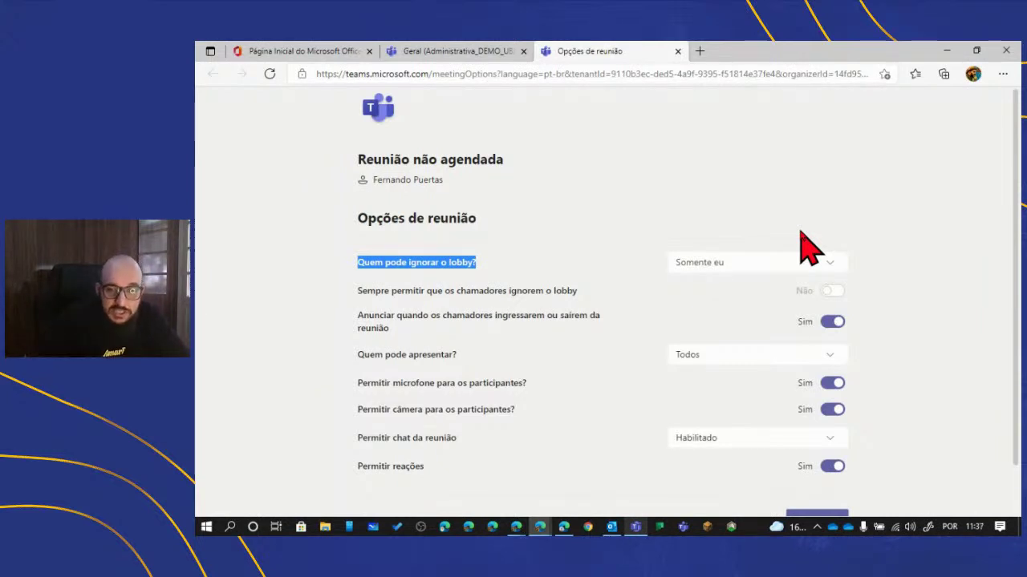
click(761, 265)
click(753, 282)
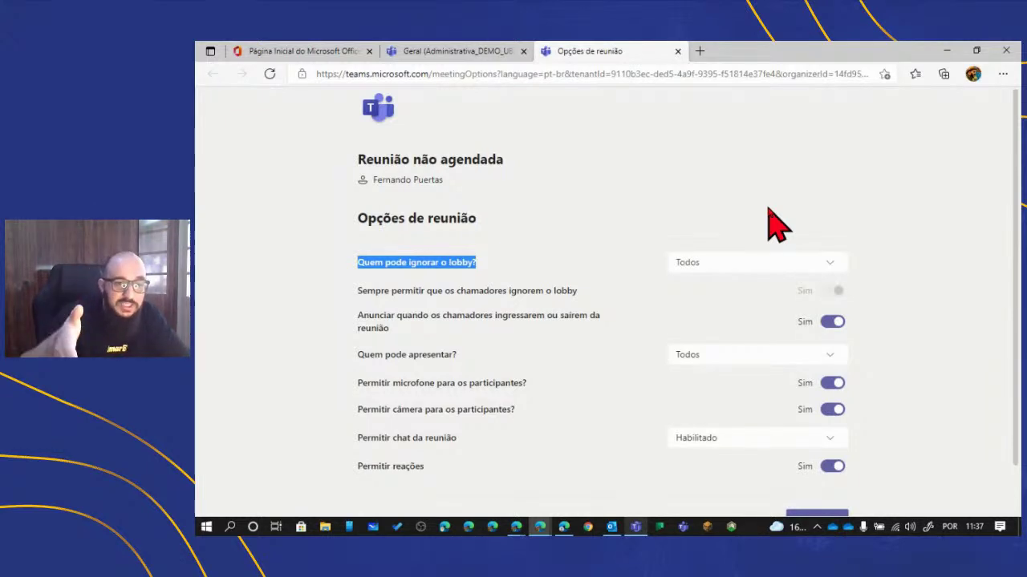
click(772, 277)
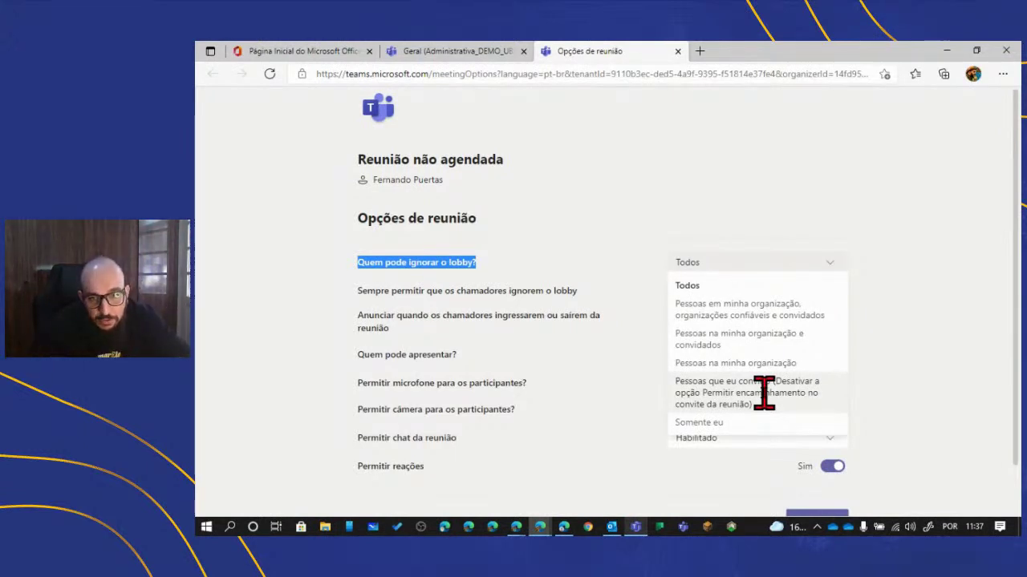
- Change lobby bypass to 'Pessoas que eu convido', then settle on Somente eu
click(764, 392)
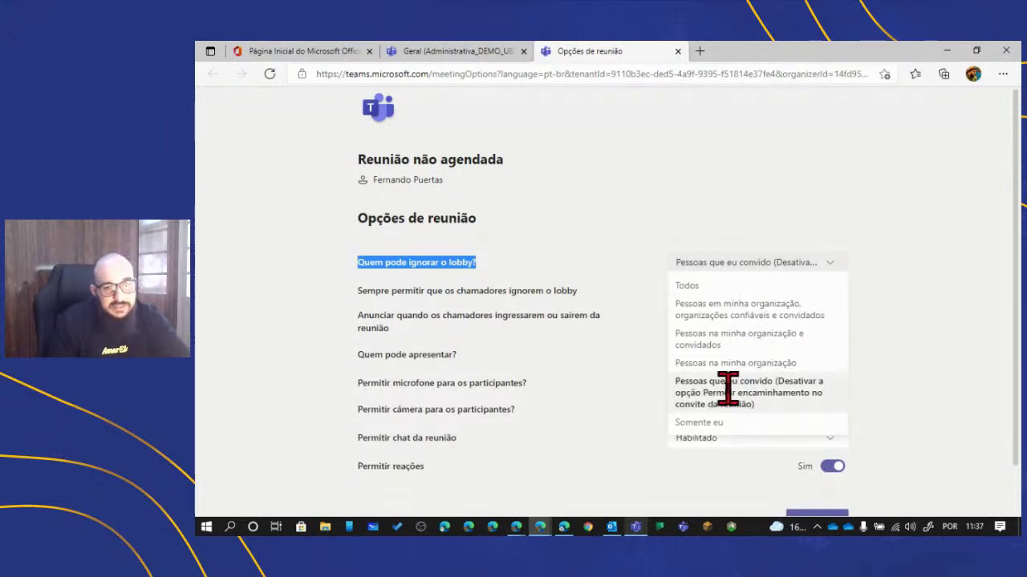
click(713, 423)
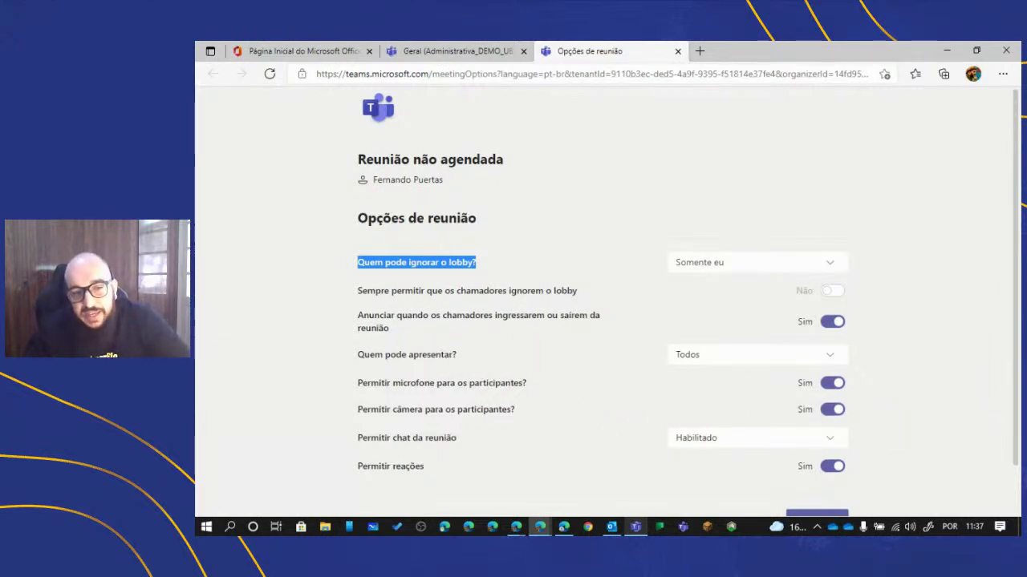
key(alt+Tab)
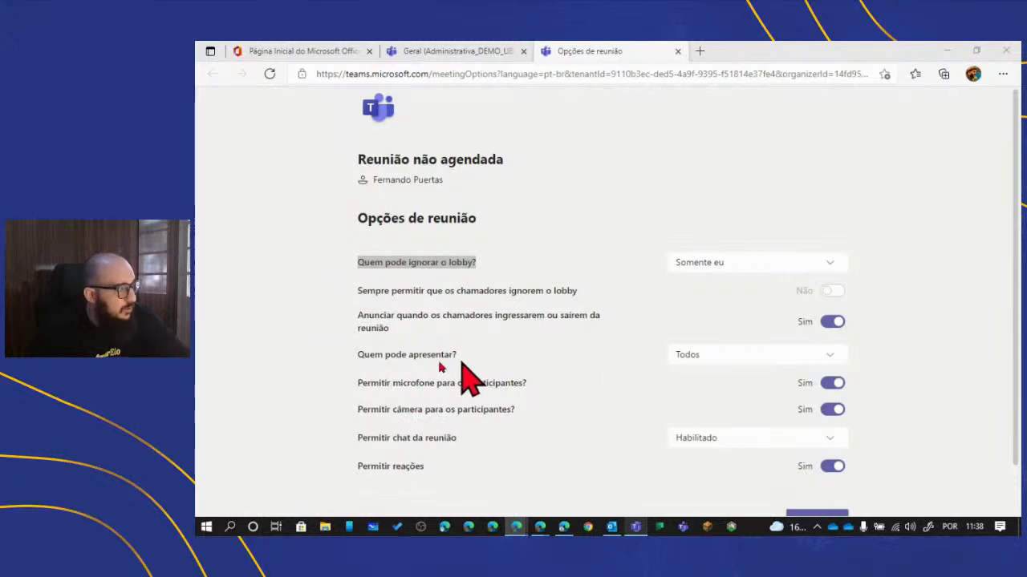
- Set 'Quem pode apresentar?' to Somente eu on the meeting options page
click(401, 365)
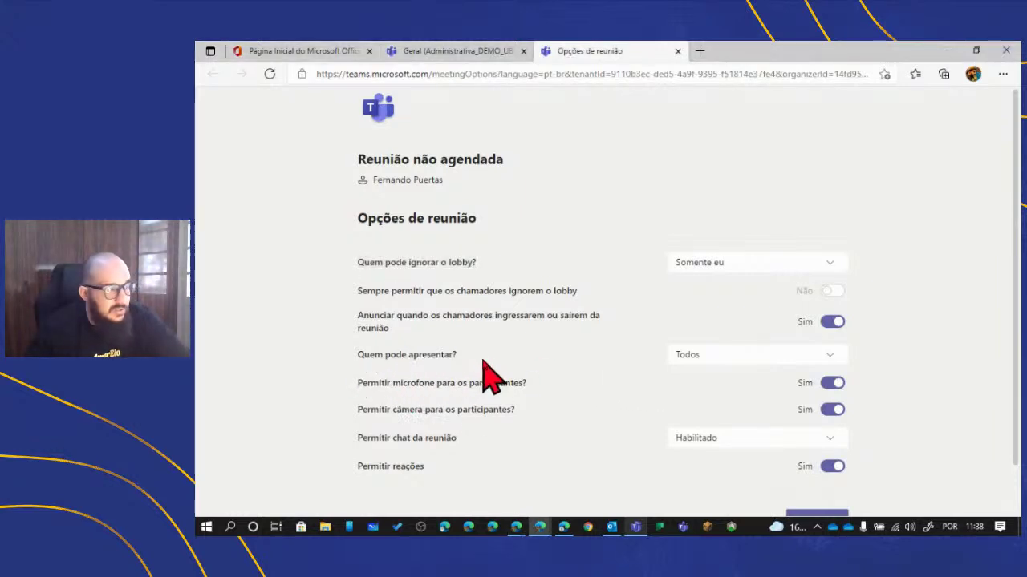
click(805, 360)
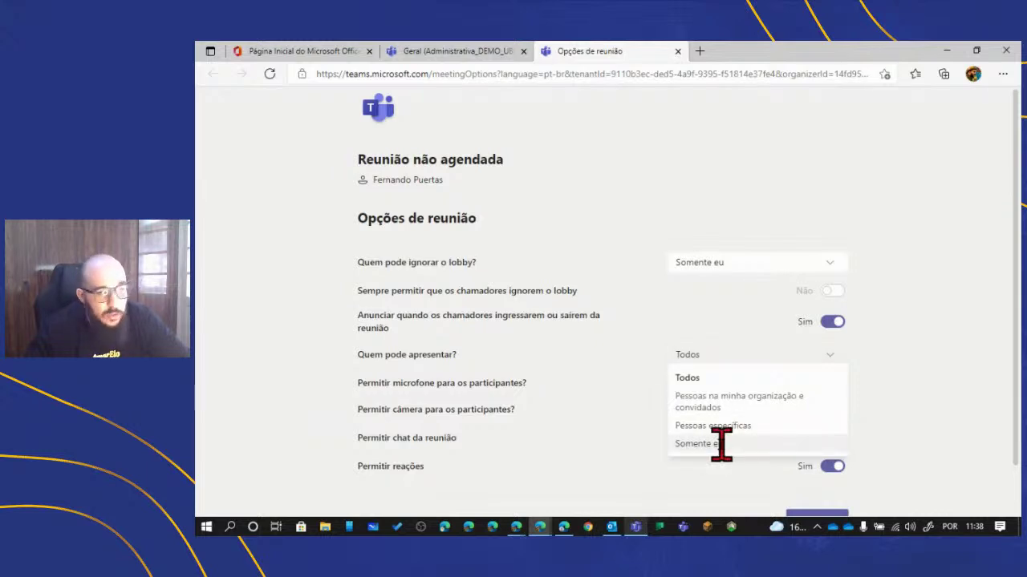
click(721, 444)
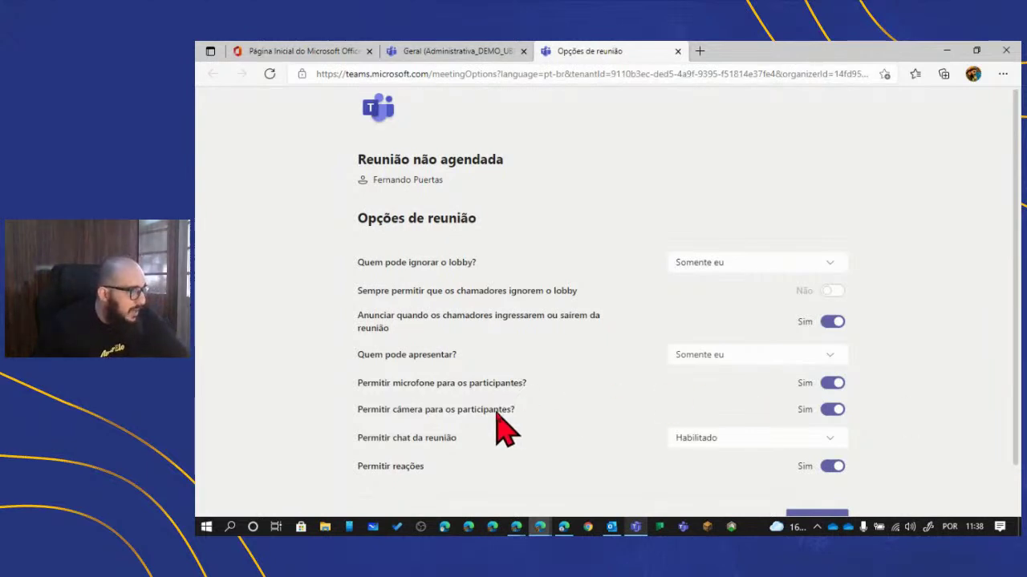
- Switch 'Permitir microfone' and 'Permitir câmera para os participantes?' from Sim to Não
drag(355, 383, 562, 407)
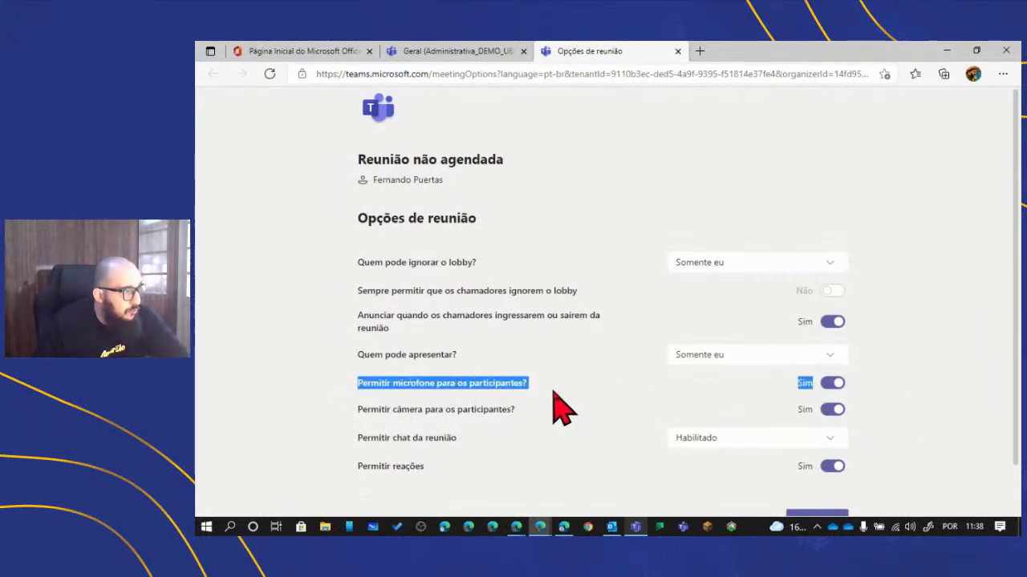
click(562, 408)
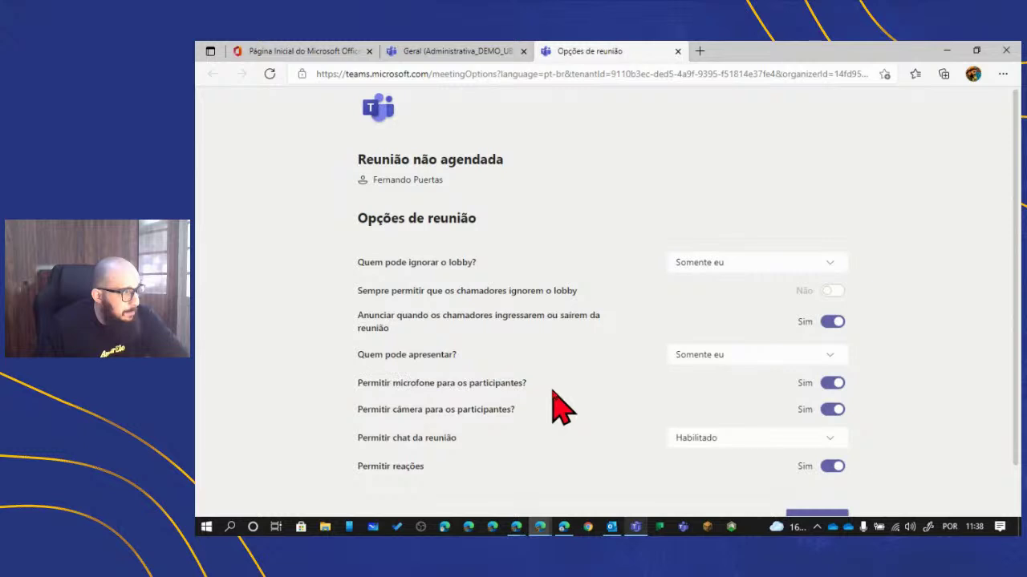
click(831, 383)
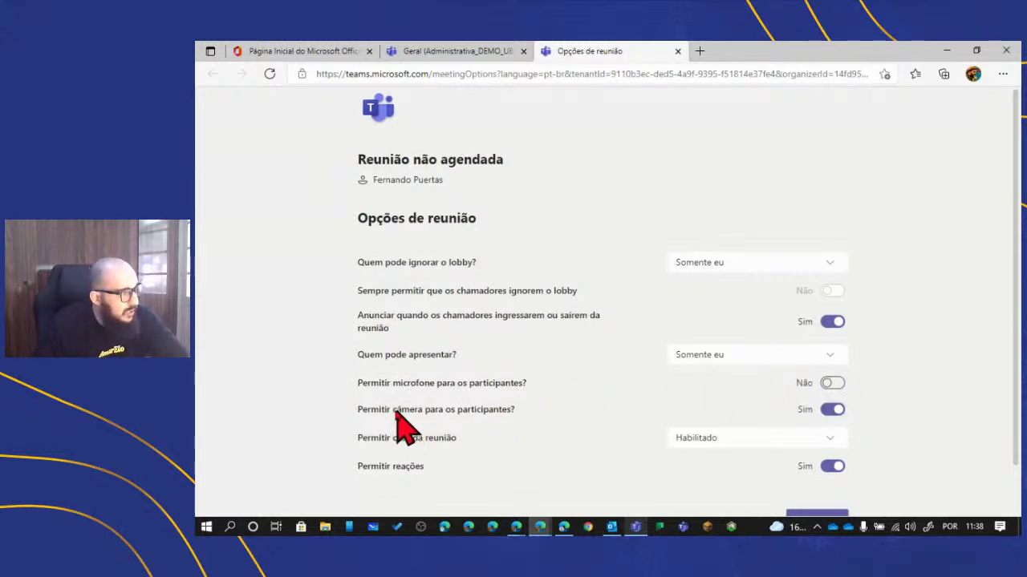
drag(395, 410, 497, 423)
click(831, 409)
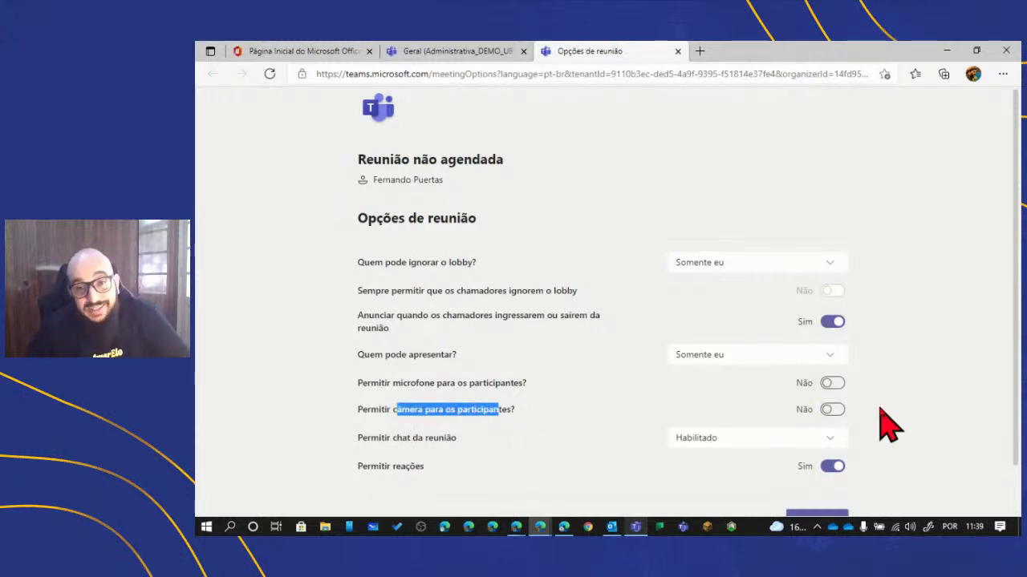
key(alt+Tab)
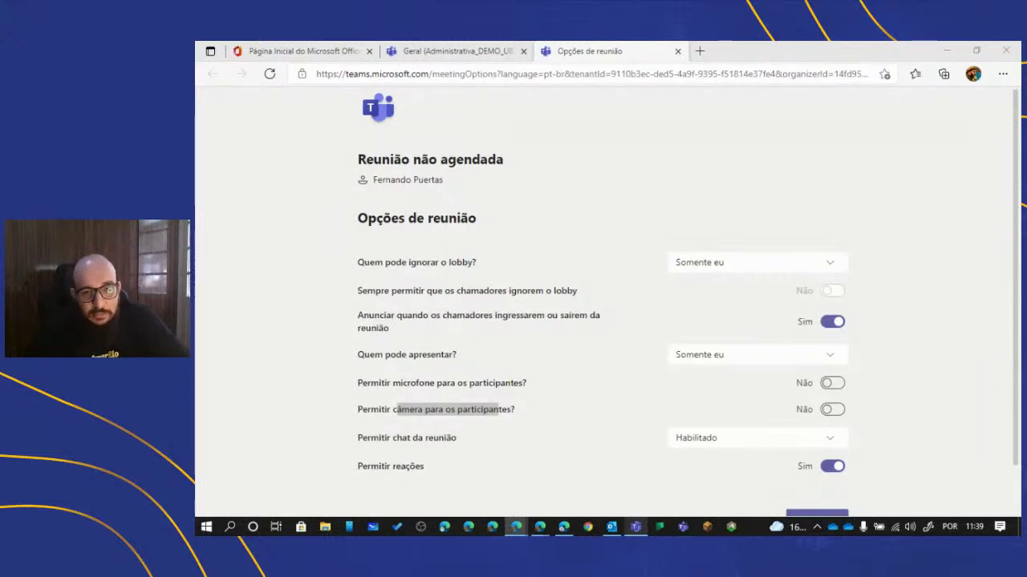
click(561, 426)
- Set meeting chat to 'Somente na reunião' and save the meeting options
scroll(567, 433, down, 1)
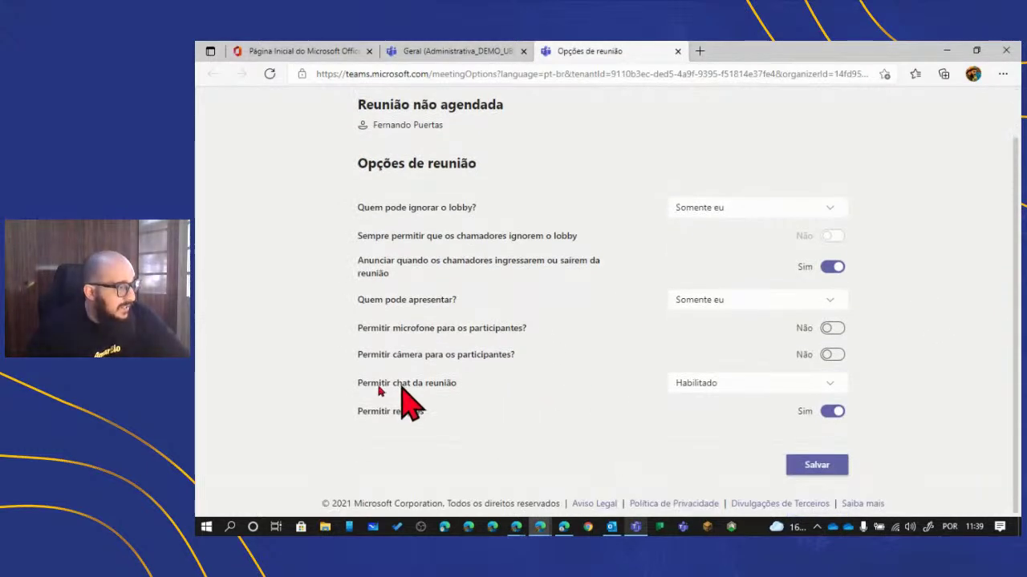
drag(330, 388, 479, 393)
click(479, 393)
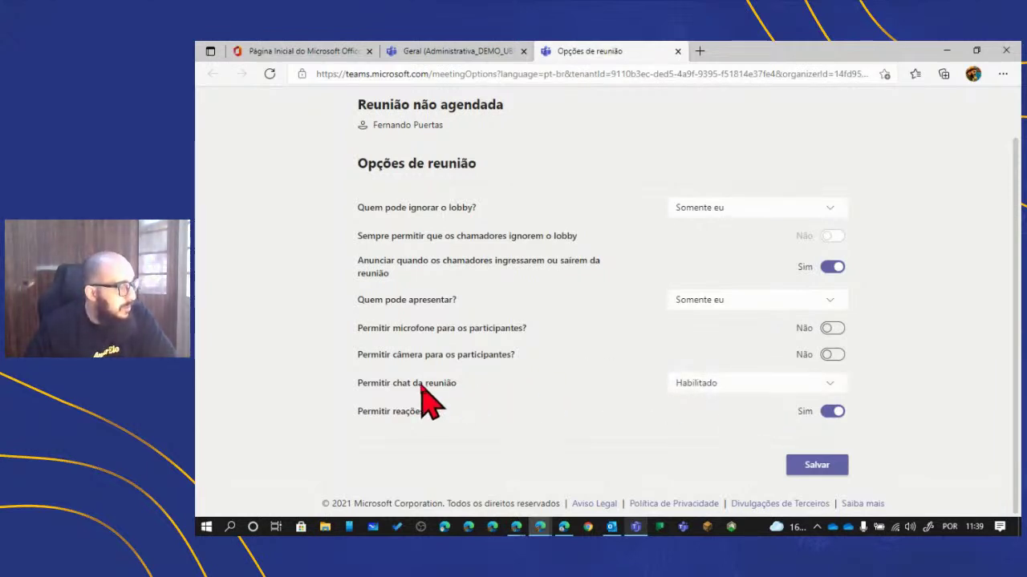
drag(419, 384, 489, 386)
click(729, 386)
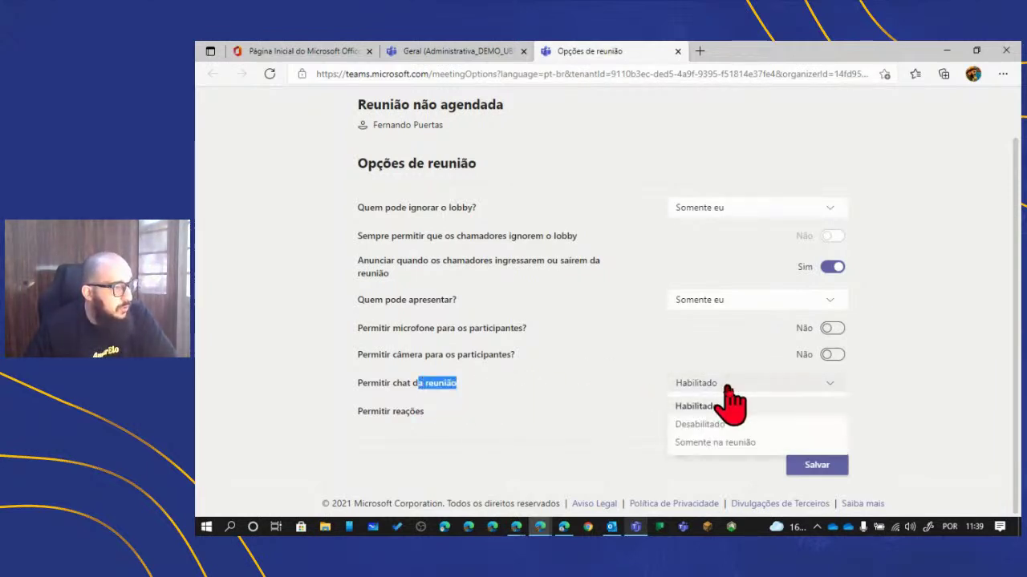
click(720, 443)
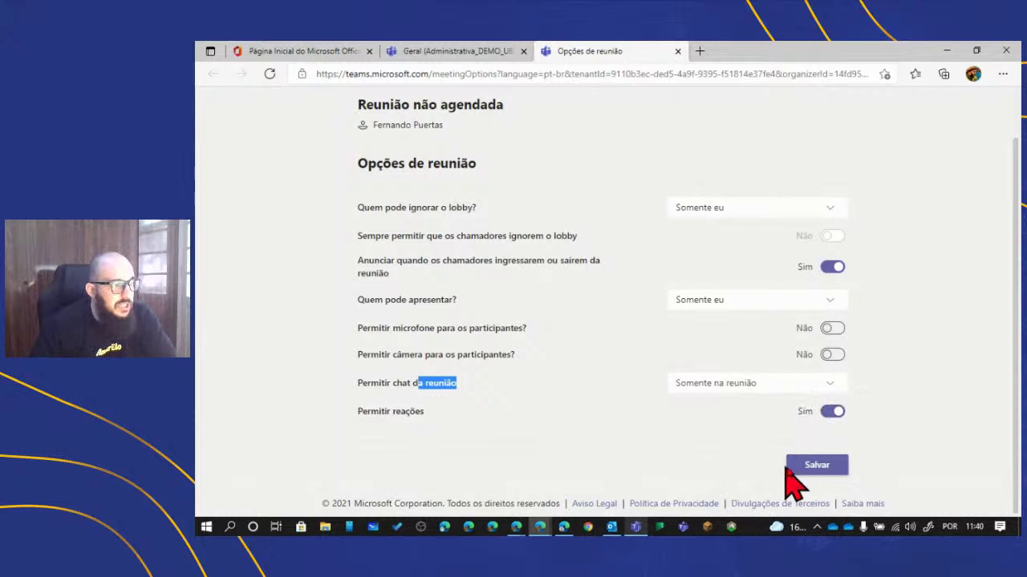
click(814, 467)
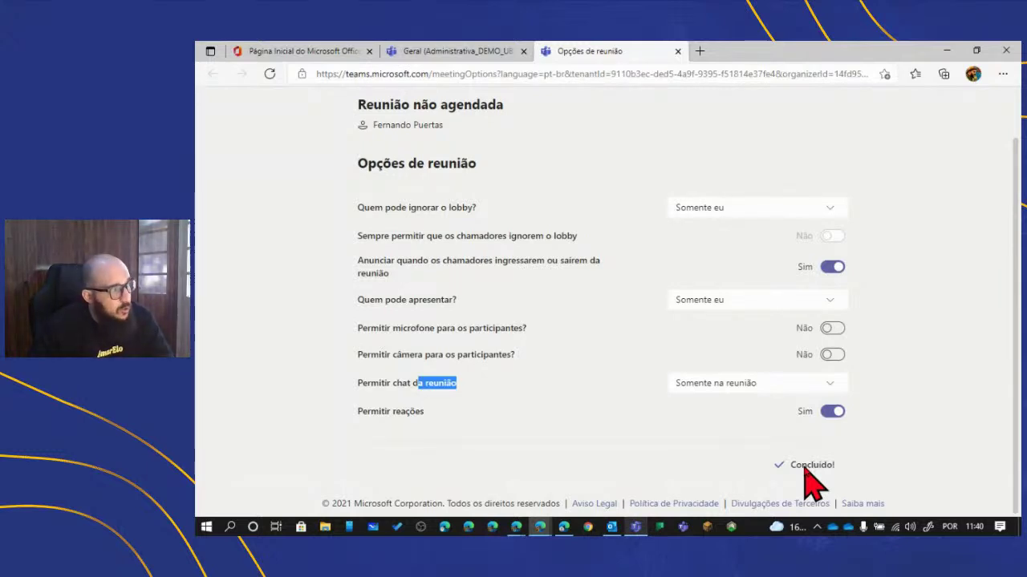
- Close Opções de reunião and start joining Projetos Institucionais from the Teams desktop app
click(676, 50)
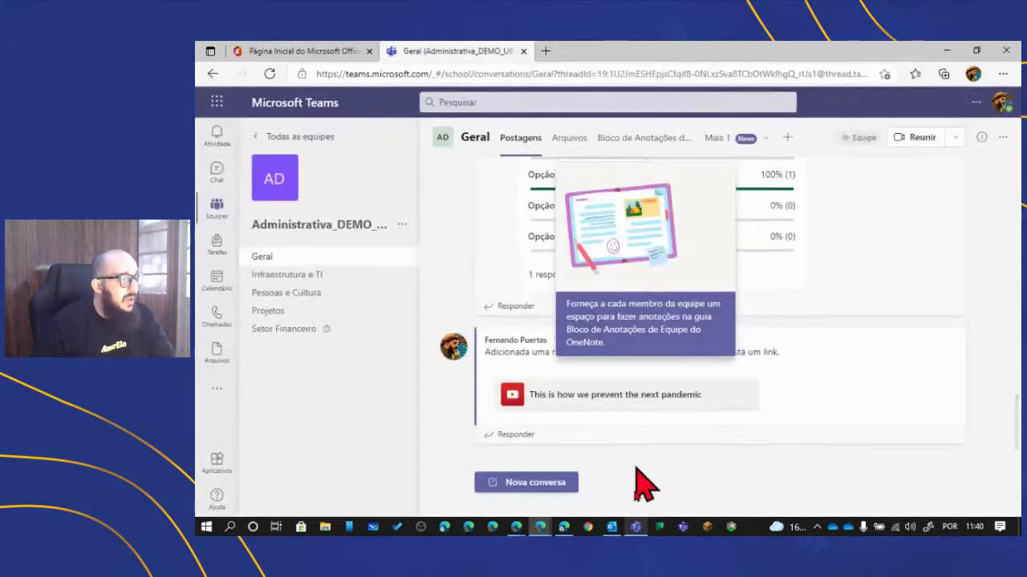
click(635, 527)
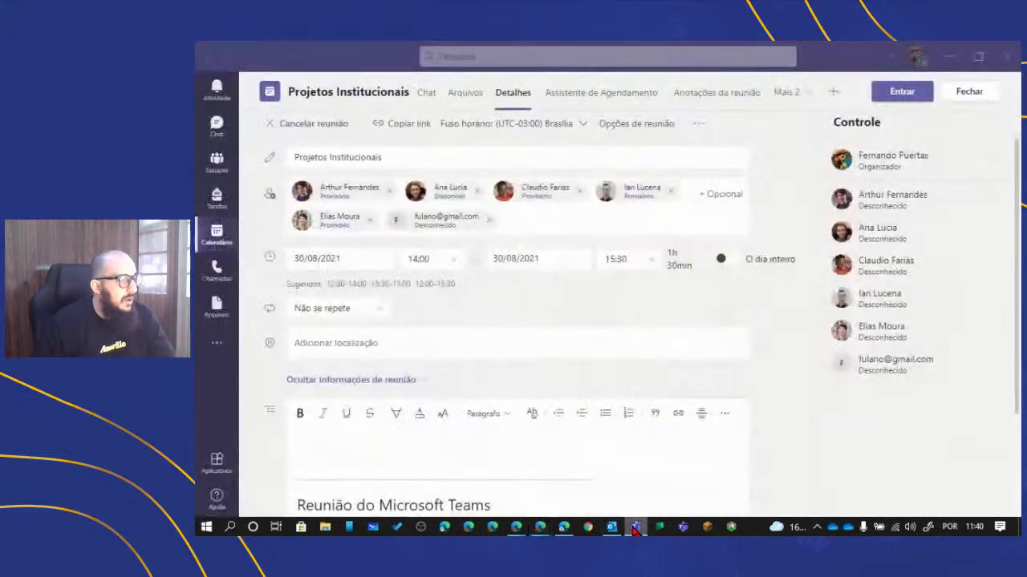
click(900, 93)
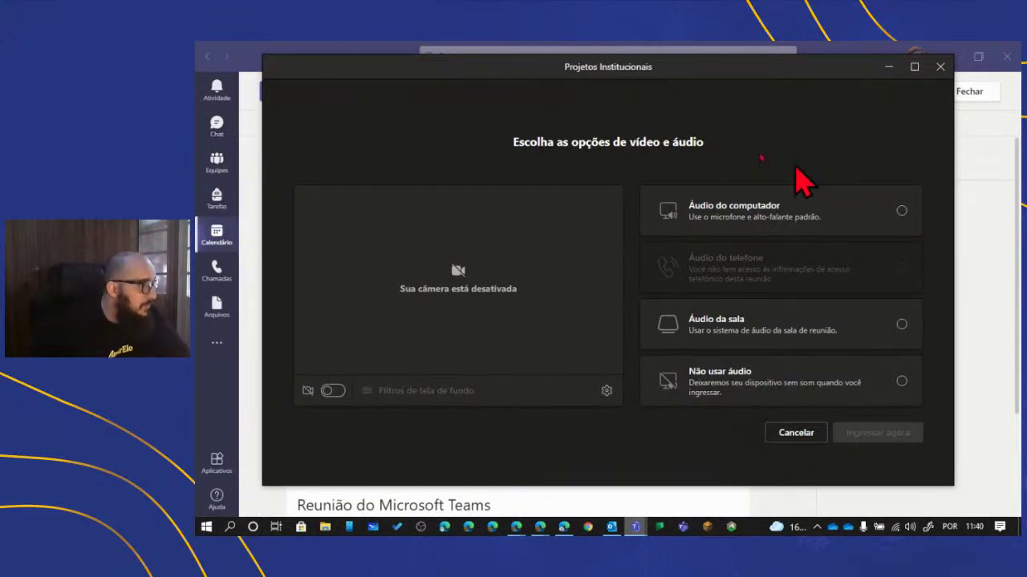
- Join Projetos Institucionais with Áudio do computador and the camera left off
click(332, 391)
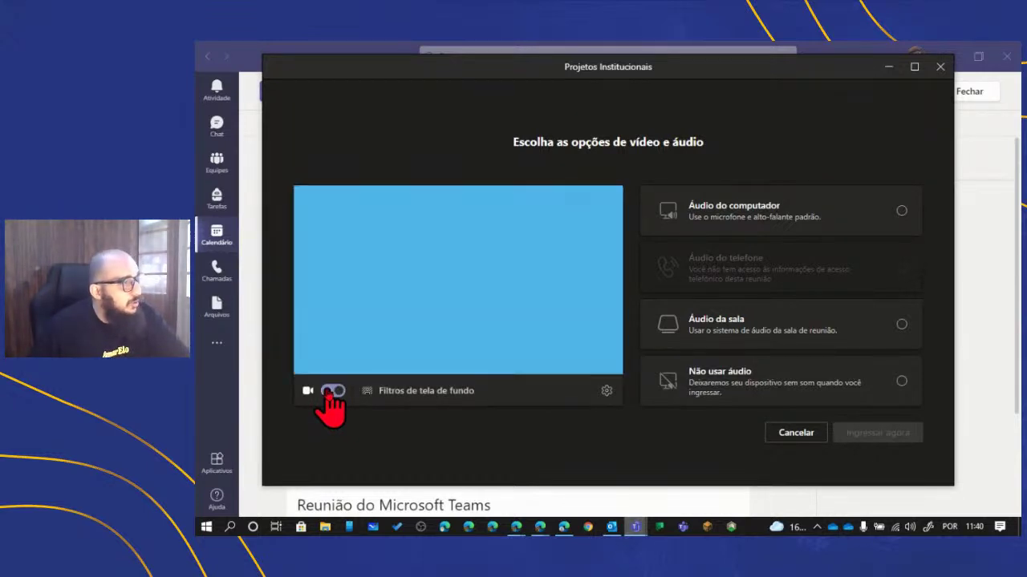
click(332, 392)
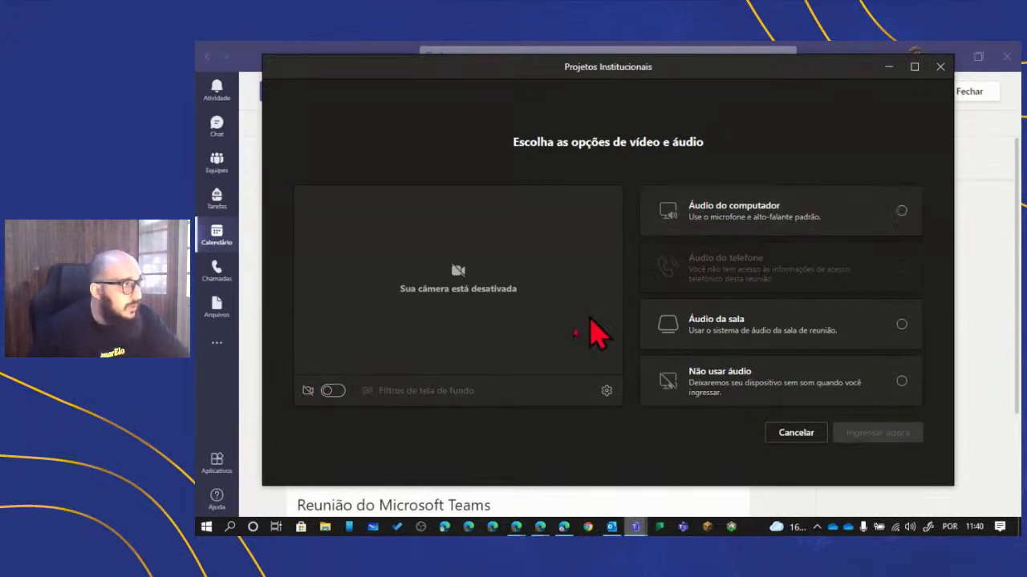
click(768, 224)
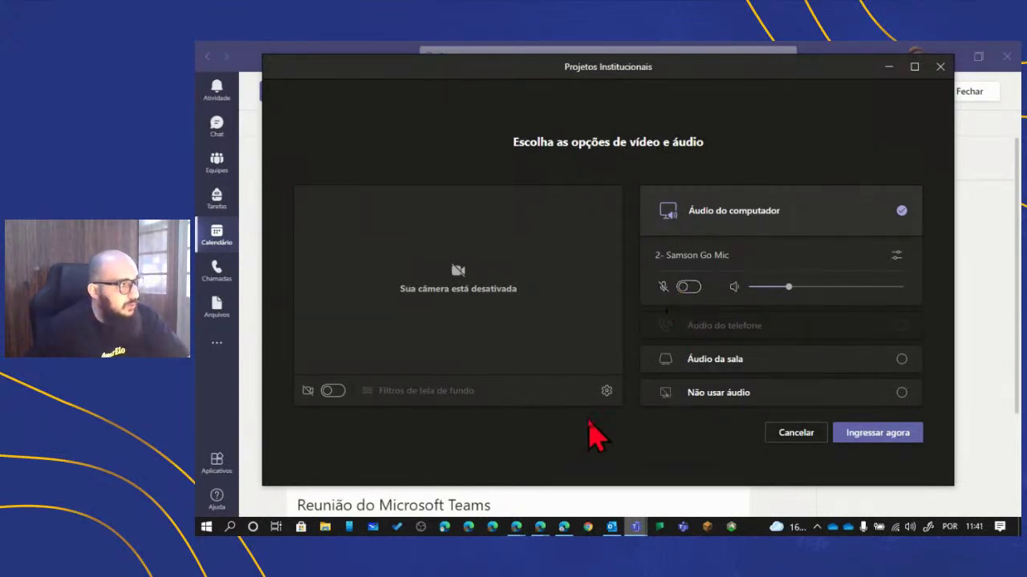
click(888, 434)
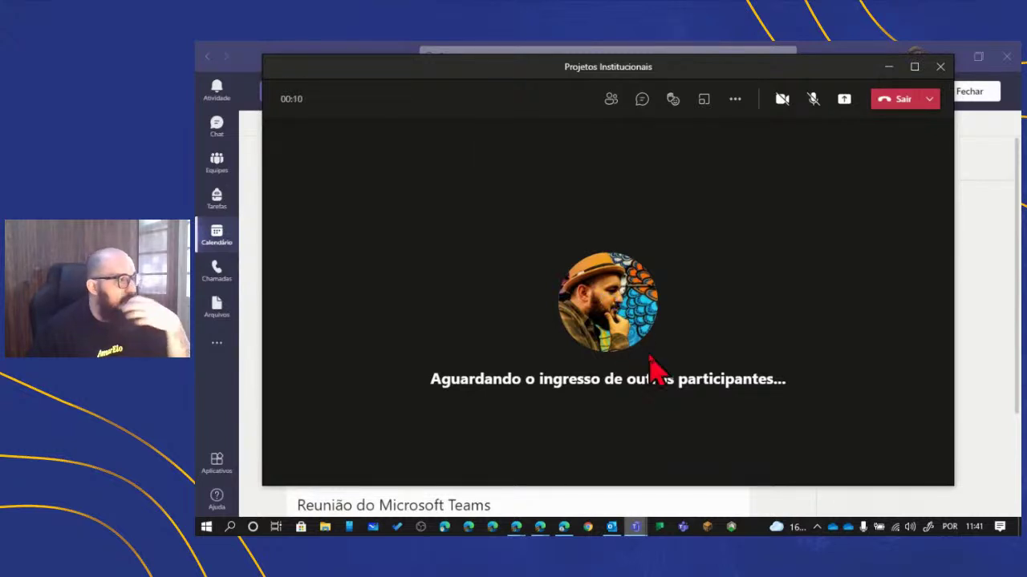
- Maximize the meeting window and switch to the Teams session in Edge
click(913, 67)
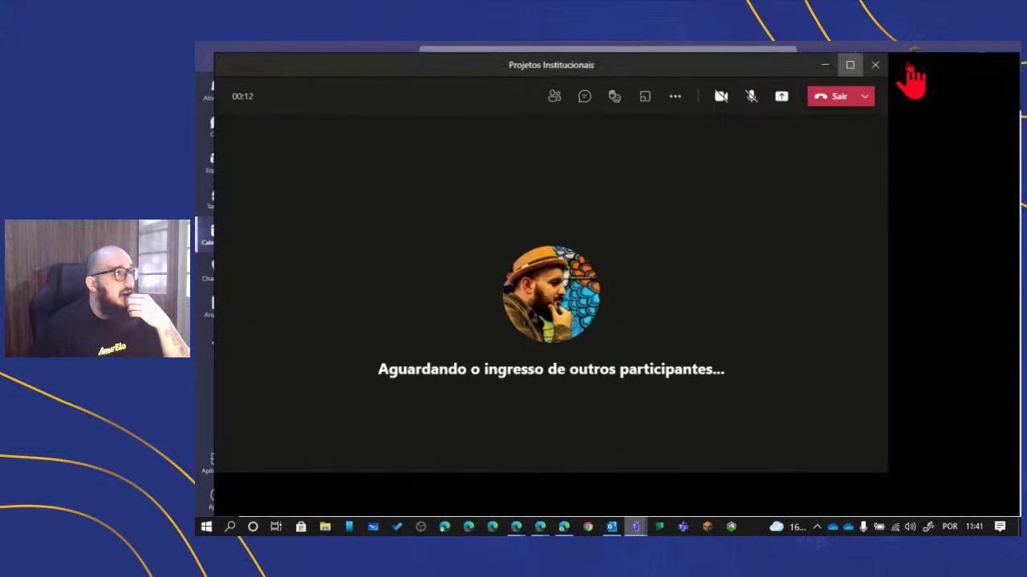
click(537, 529)
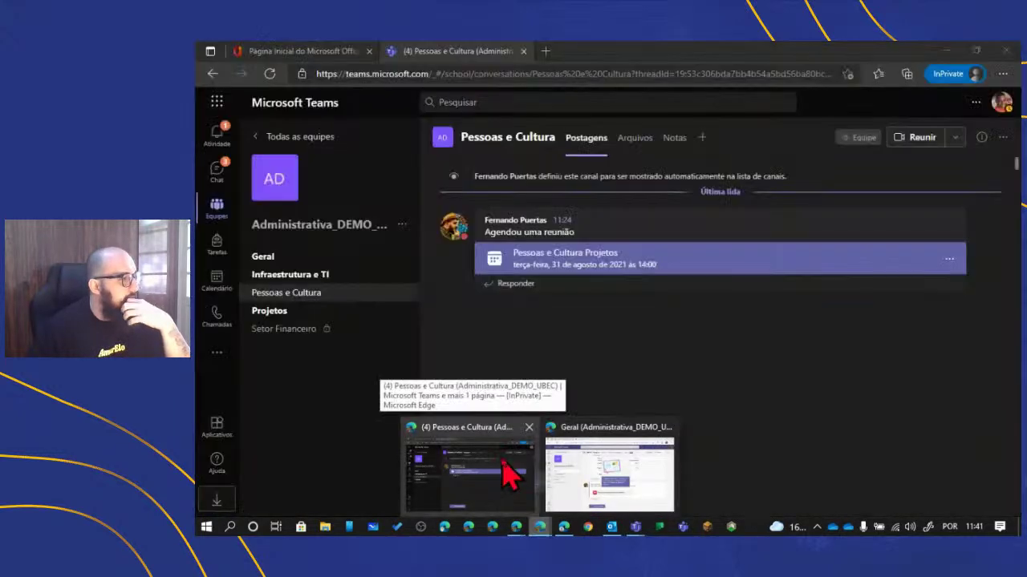
click(507, 474)
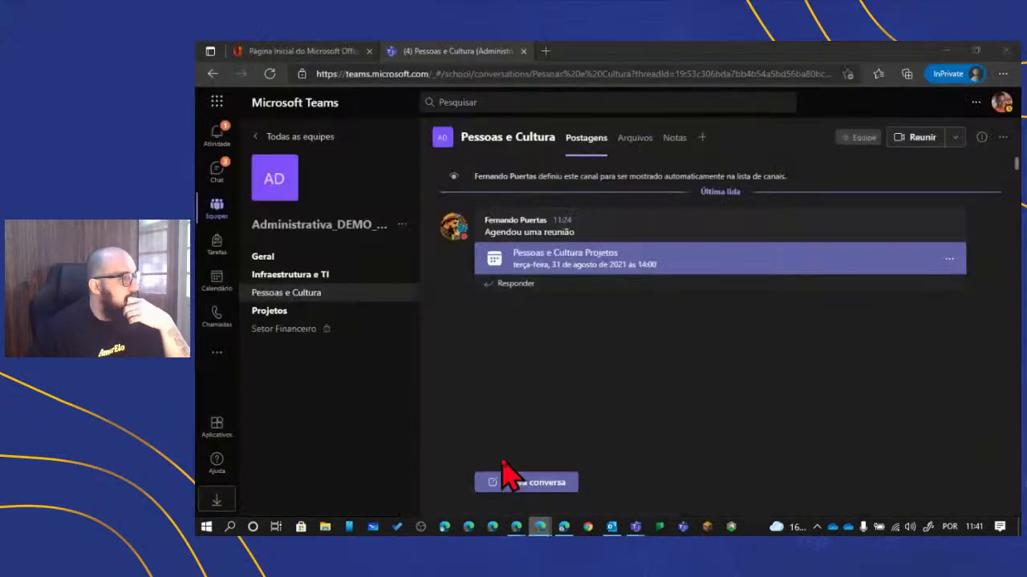
- In Calendário, go to next week and join the Projetos Institucionais event
click(211, 285)
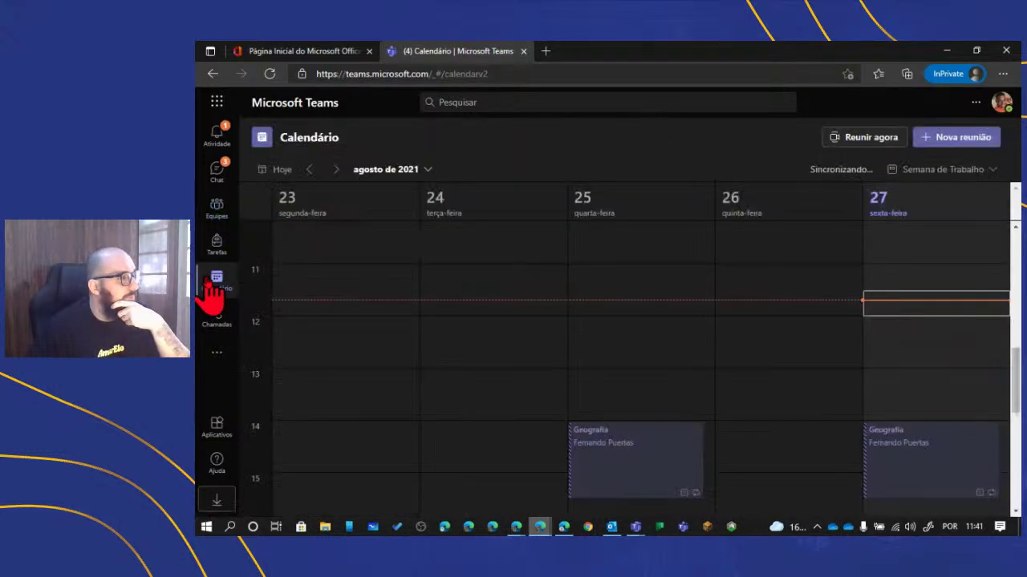
click(335, 169)
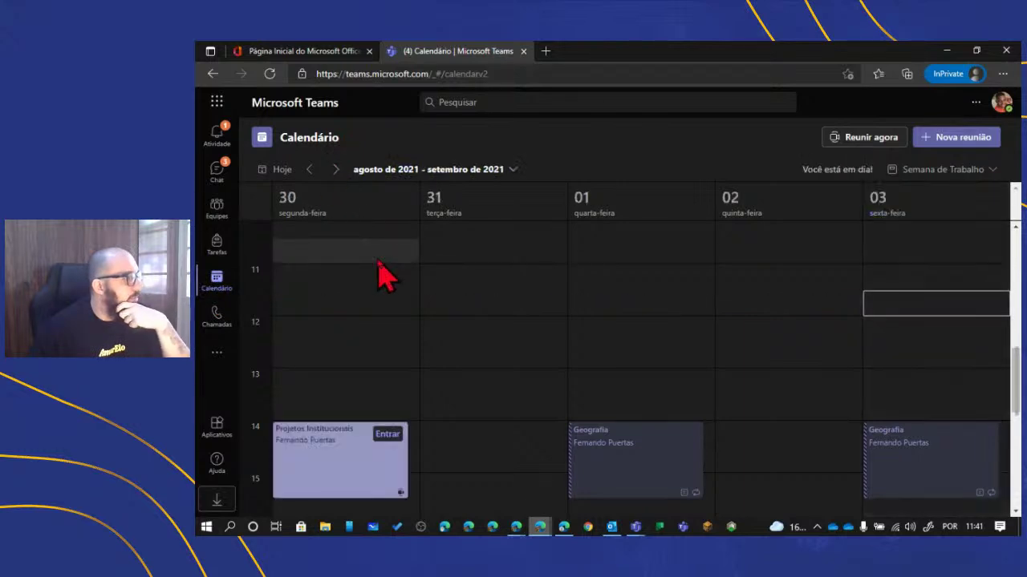
scroll(378, 261, down, 1)
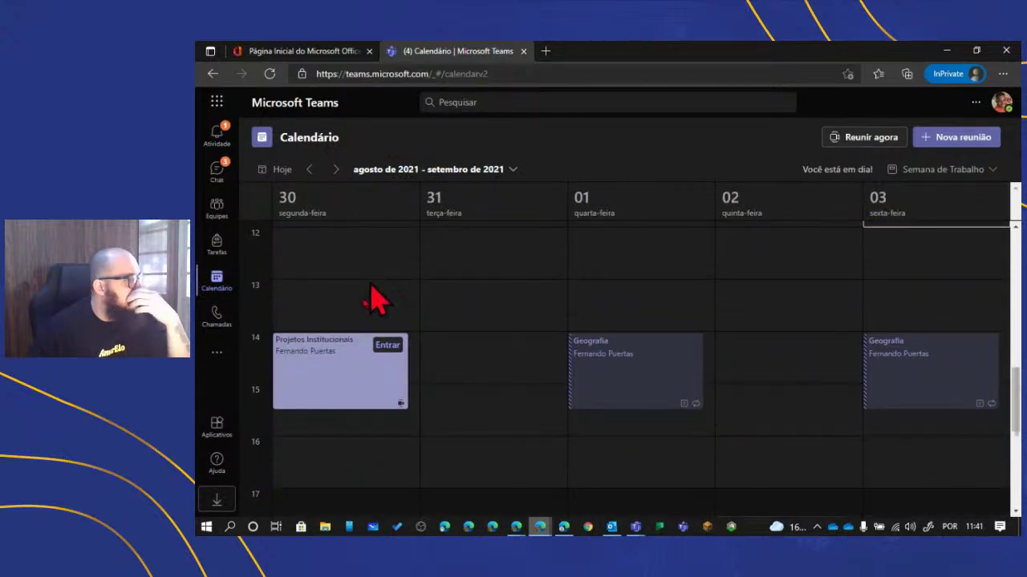
click(384, 345)
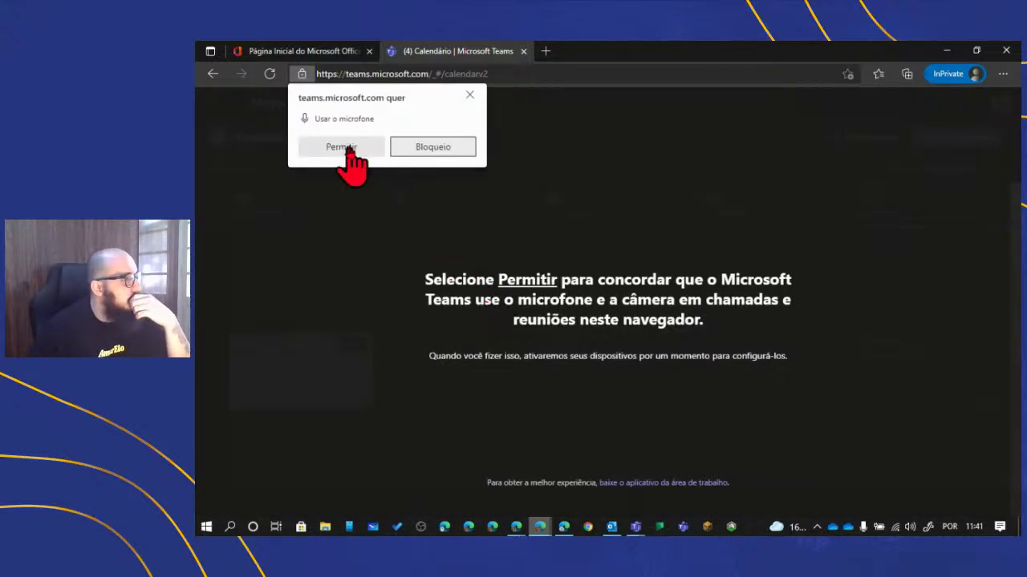
- Allow microphone access and join the meeting with camera and microphone off
click(343, 149)
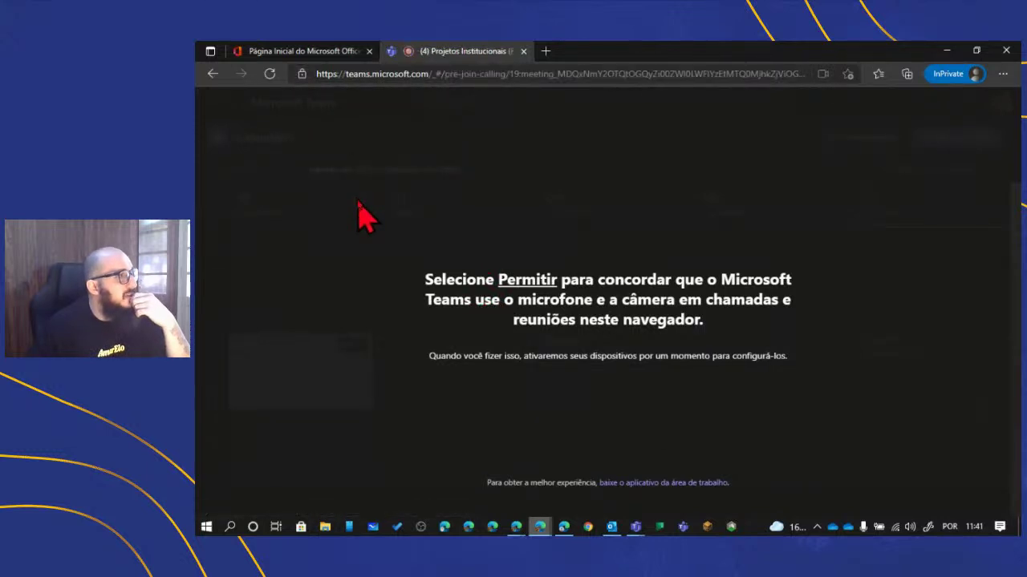
click(527, 382)
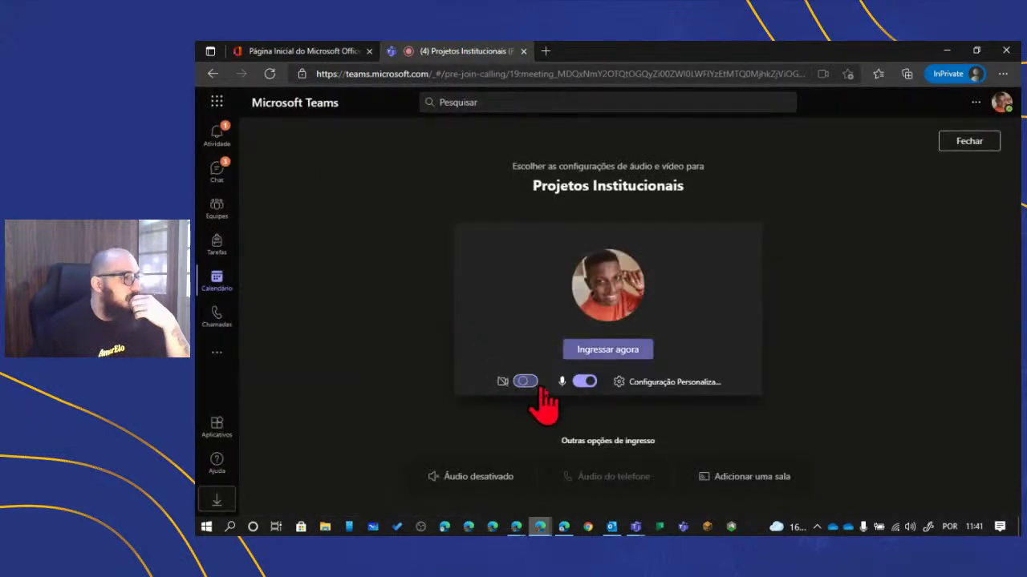
click(578, 382)
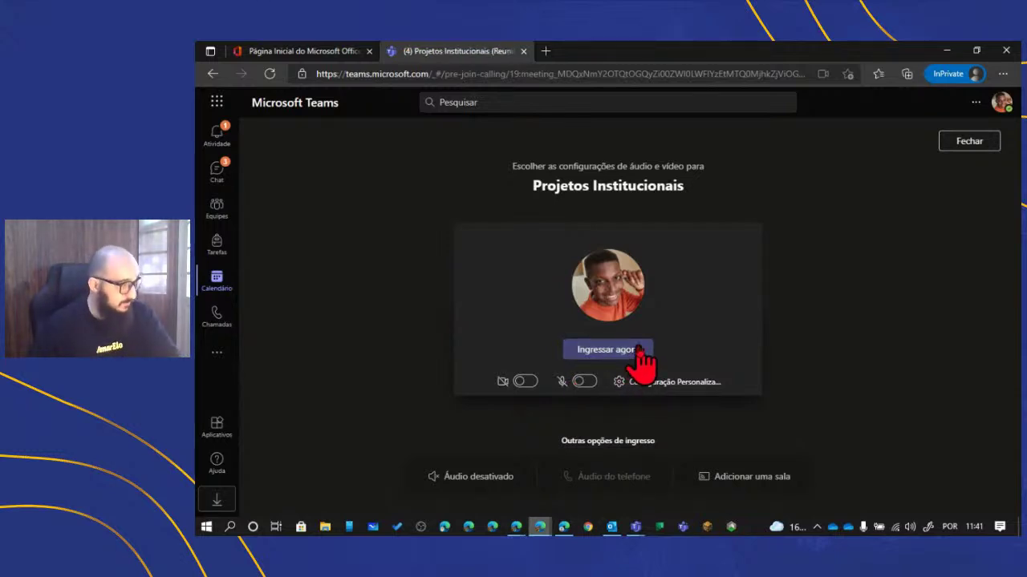
click(639, 353)
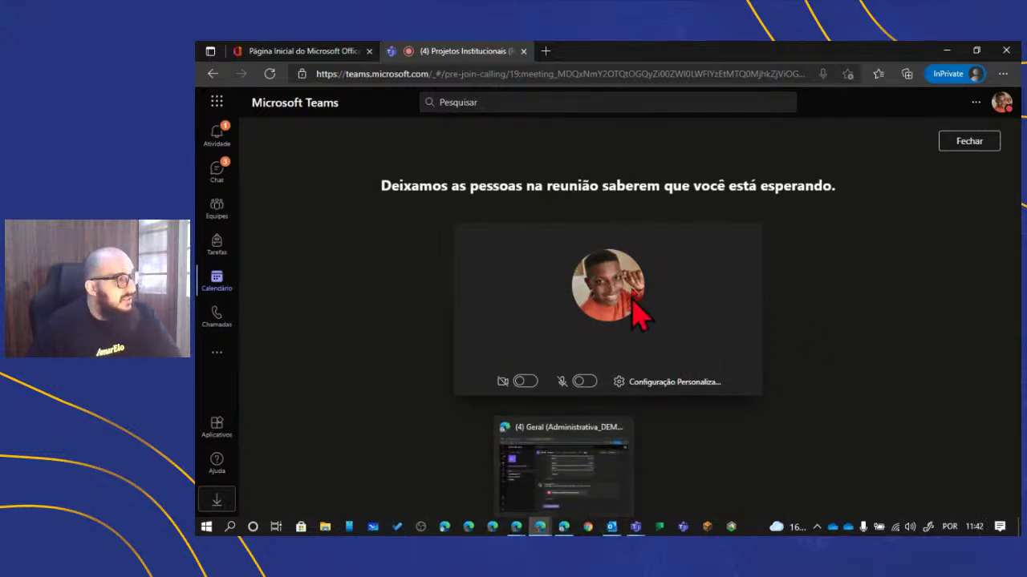
mouse_move(539, 526)
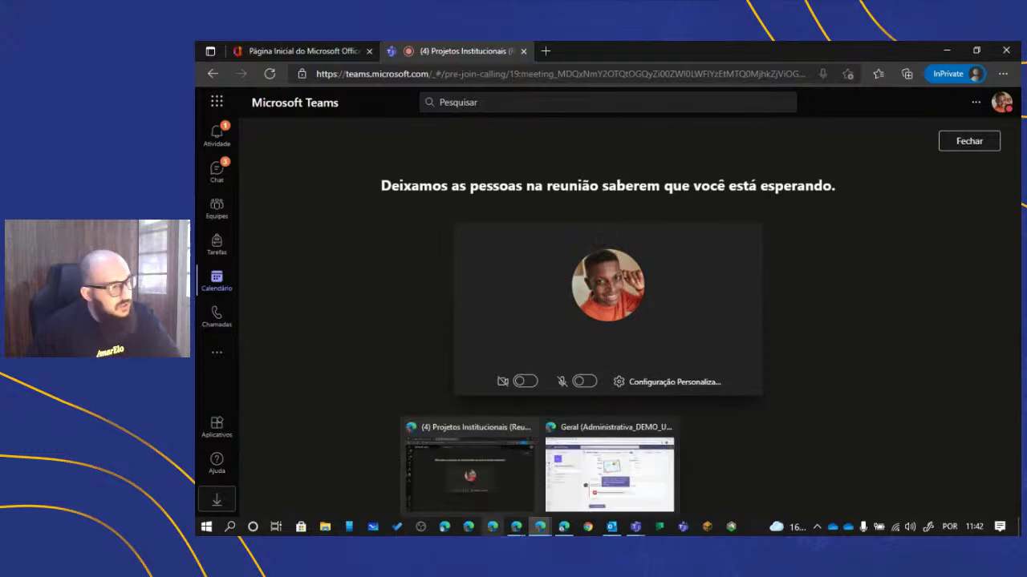
mouse_move(497, 469)
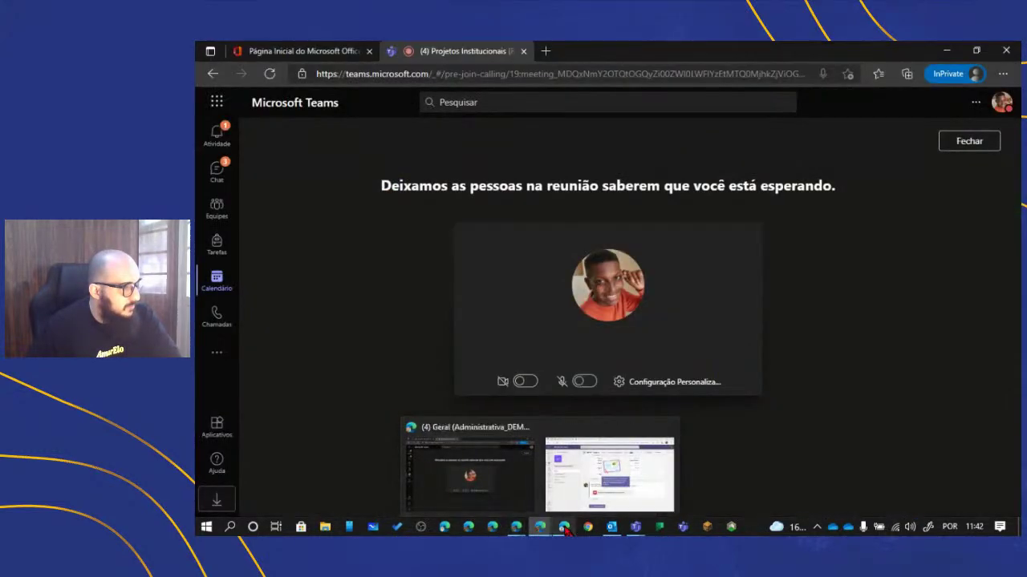
- From the Geral Teams window, join next week's Projetos Institucionais meeting muted
click(568, 485)
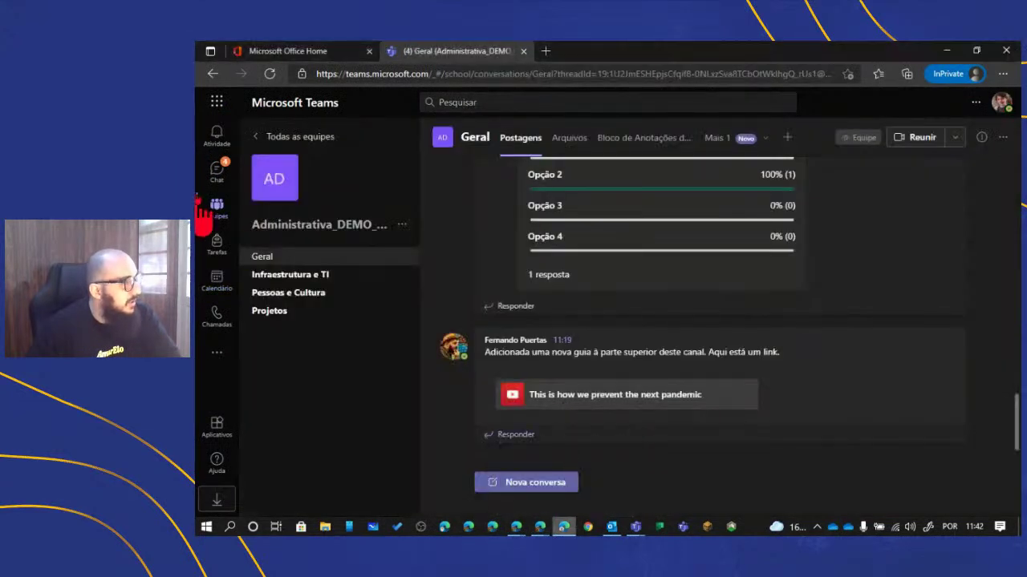
click(218, 282)
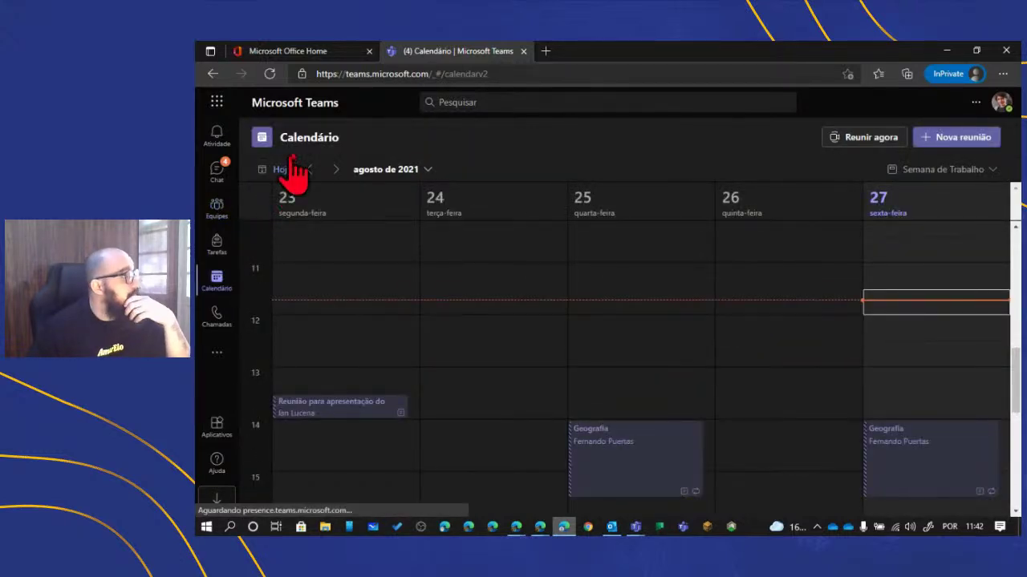
click(336, 171)
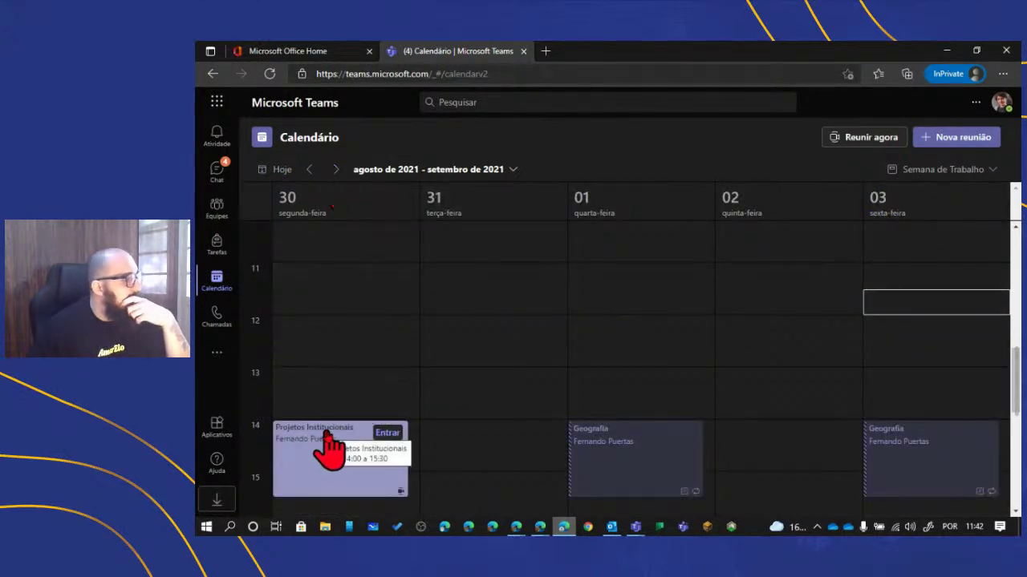
click(384, 433)
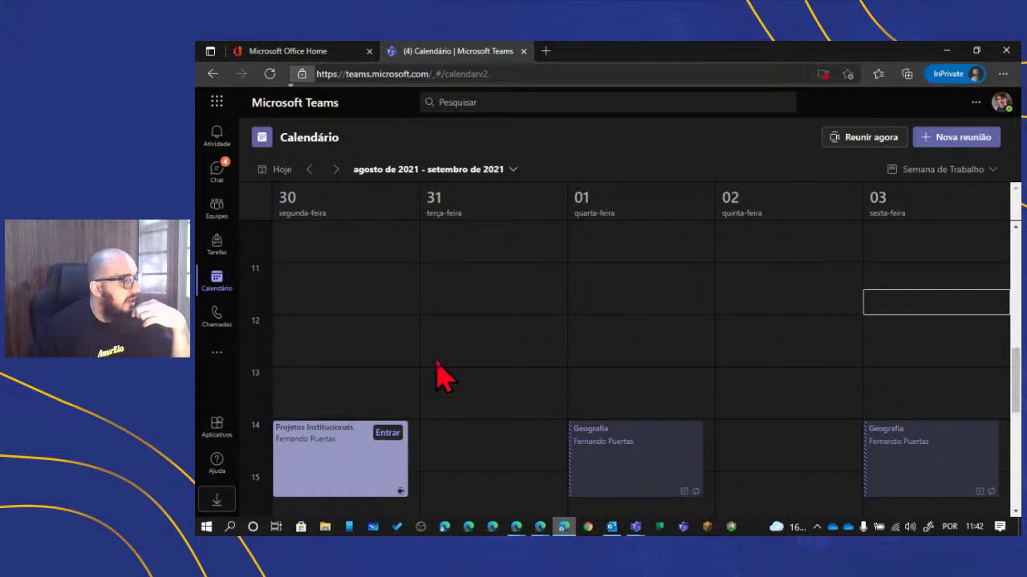
click(337, 148)
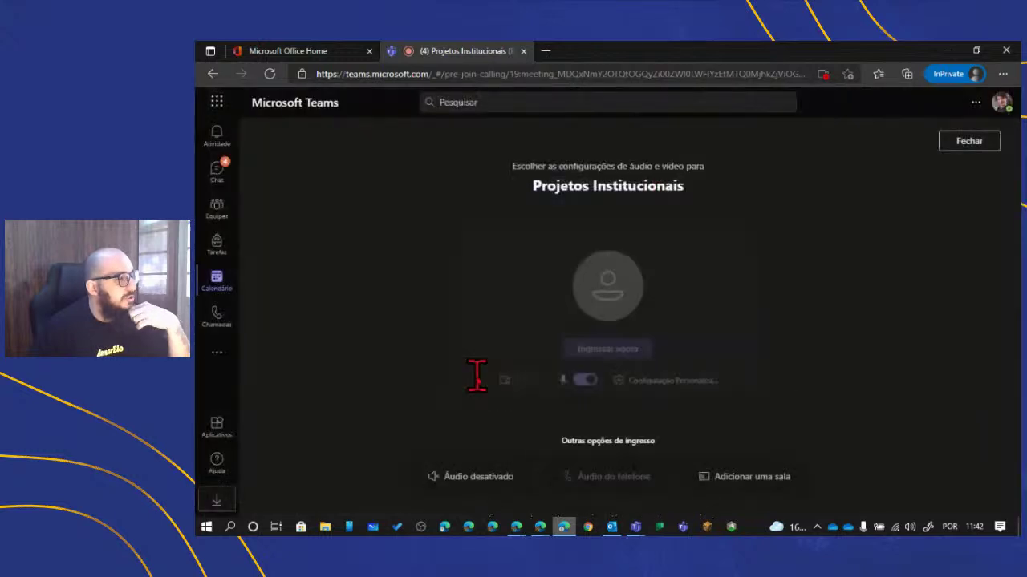
mouse_move(624, 392)
click(587, 382)
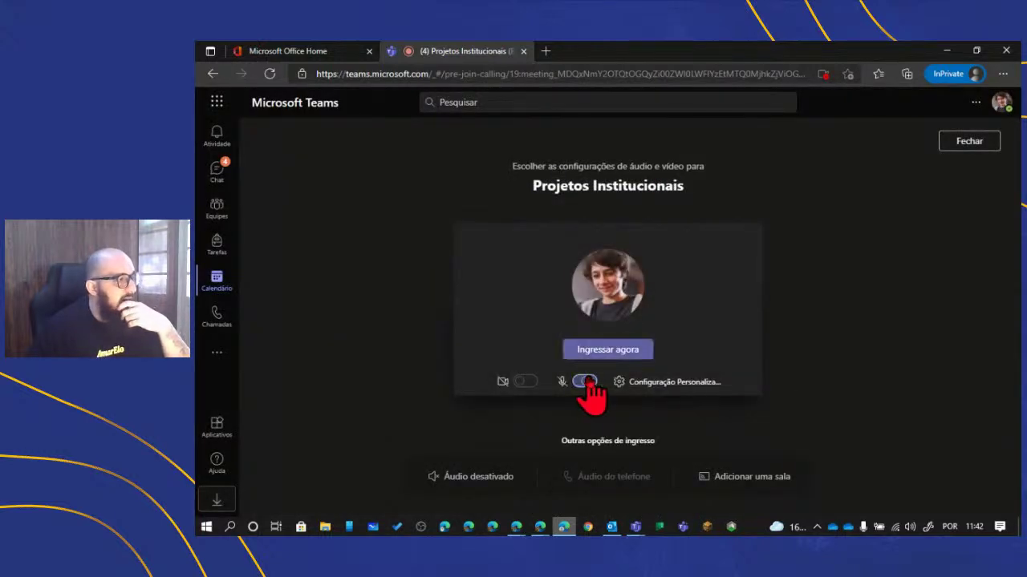
click(607, 350)
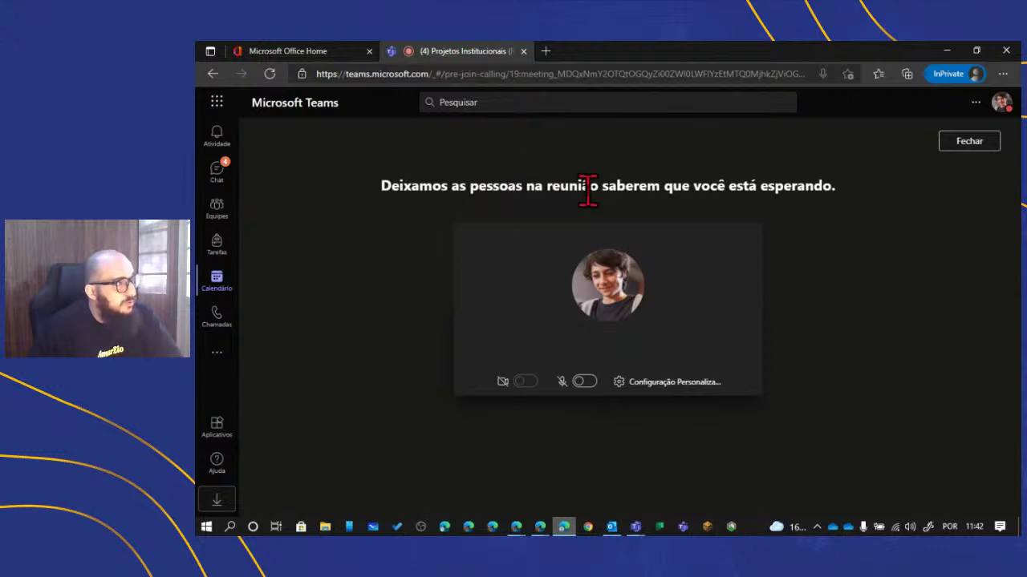
- Review the lobby waiting message in the guest's window
drag(591, 188, 738, 190)
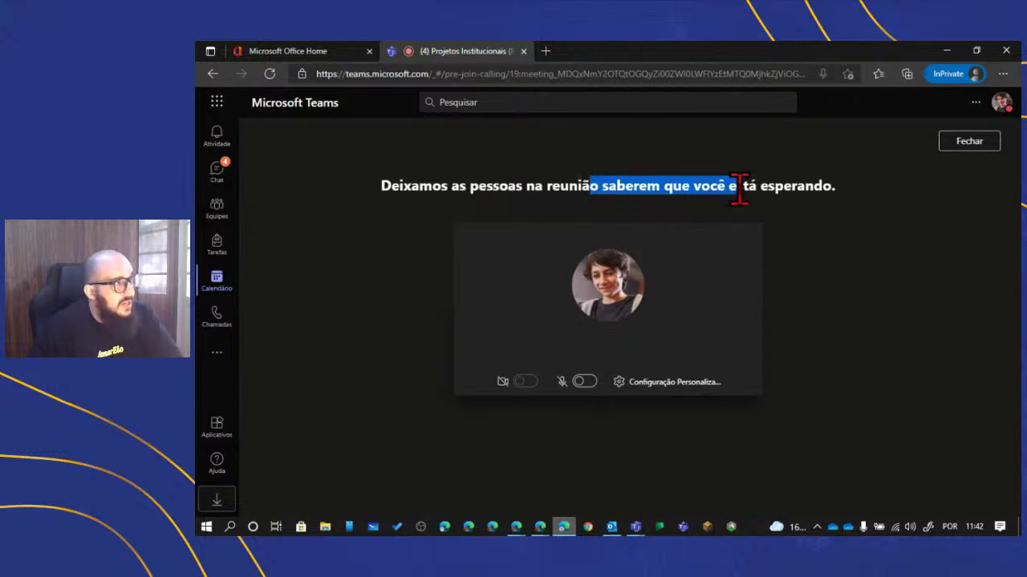
click(796, 299)
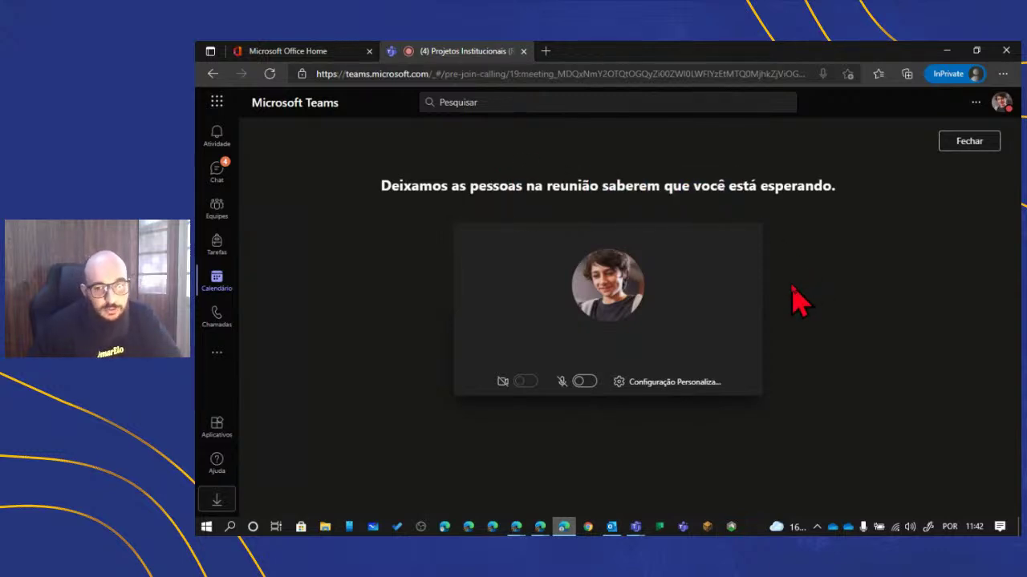
mouse_move(633, 530)
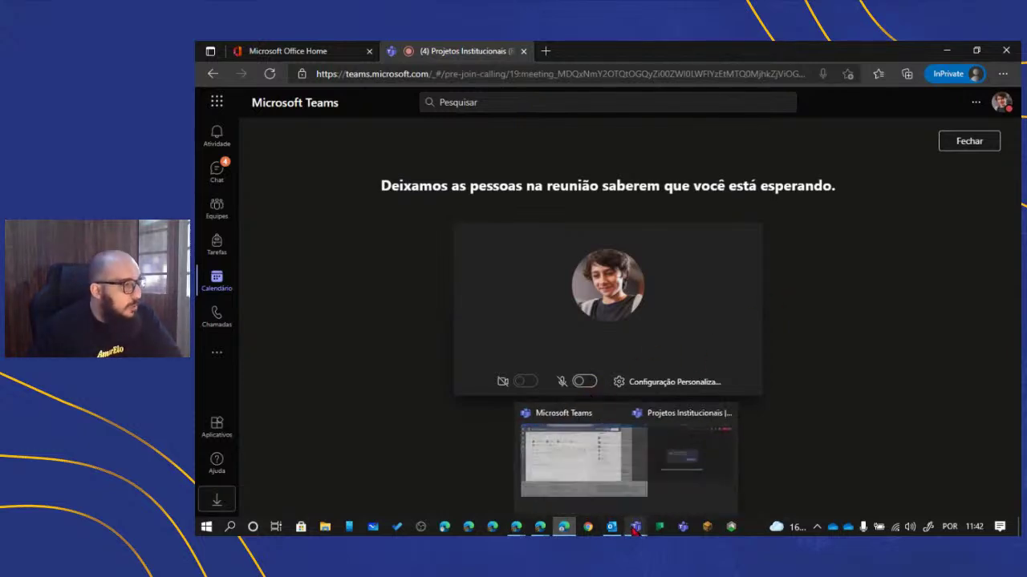
- Open the lobby from the notification and use Admitir todos for both guests
click(669, 441)
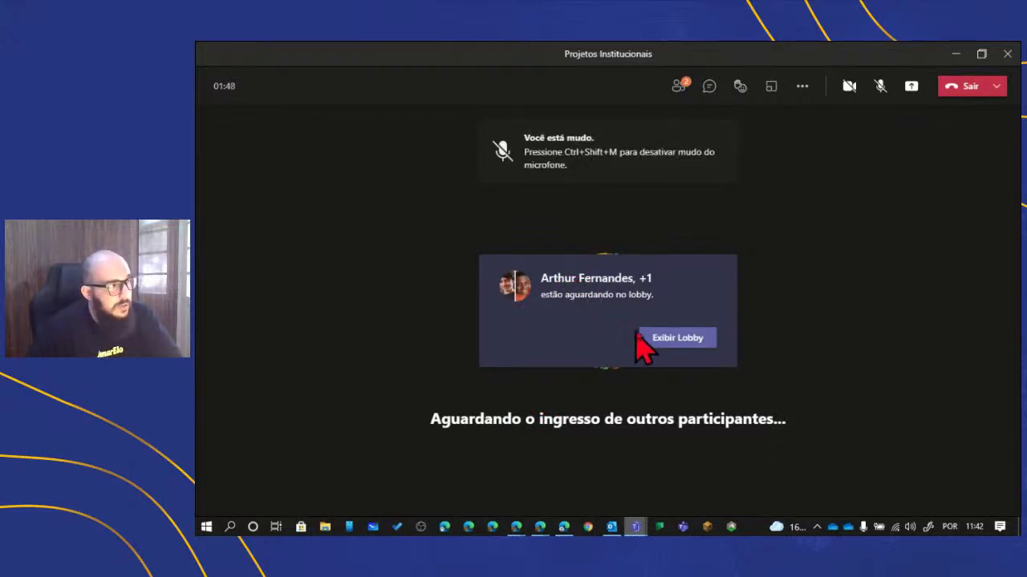
click(506, 328)
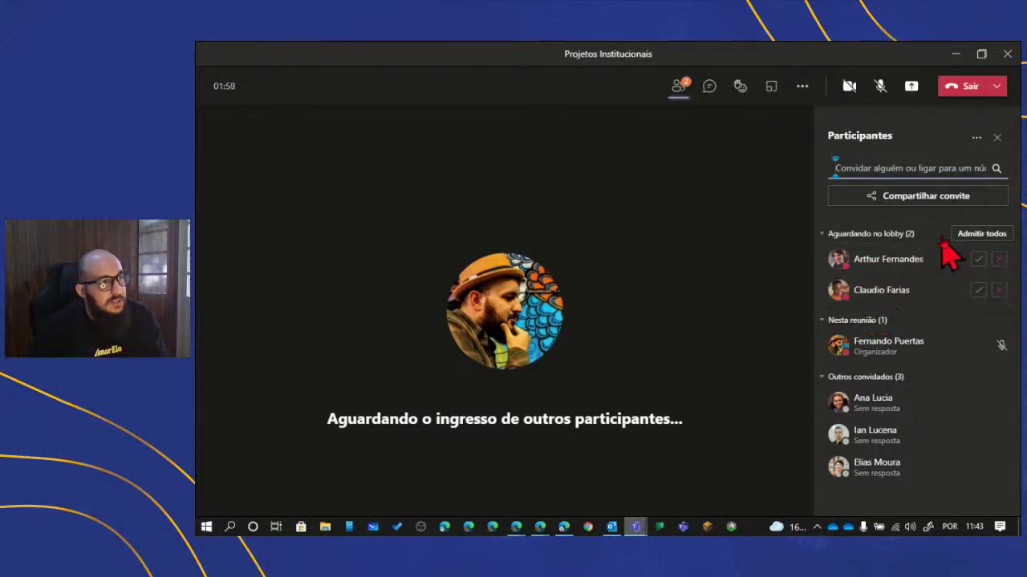
click(962, 233)
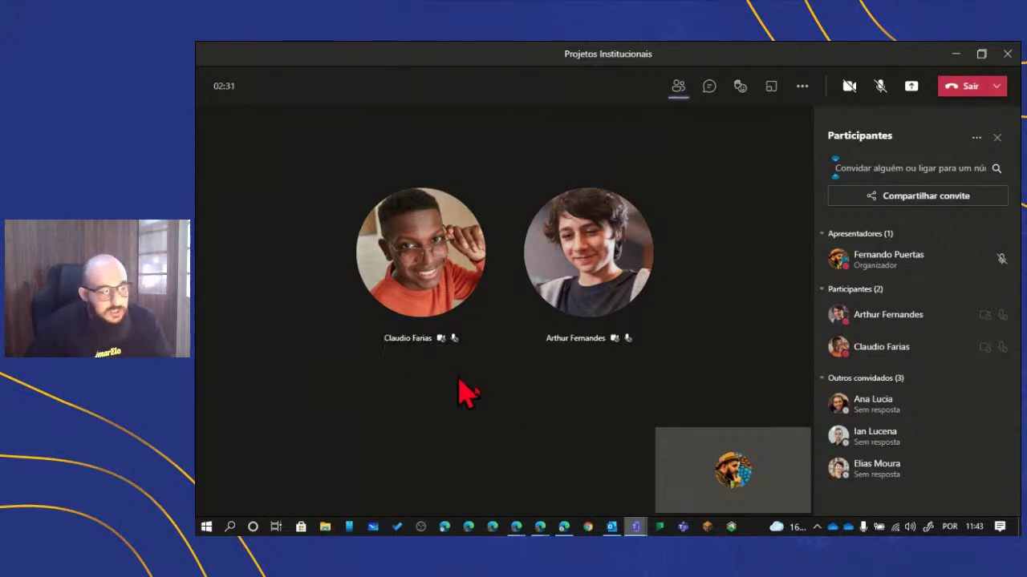
mouse_move(540, 532)
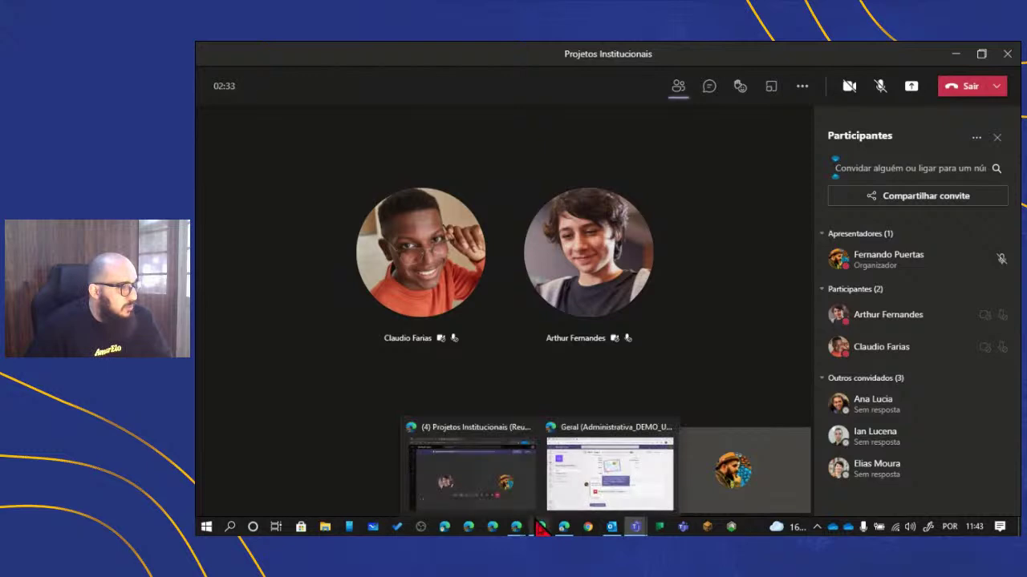
click(515, 480)
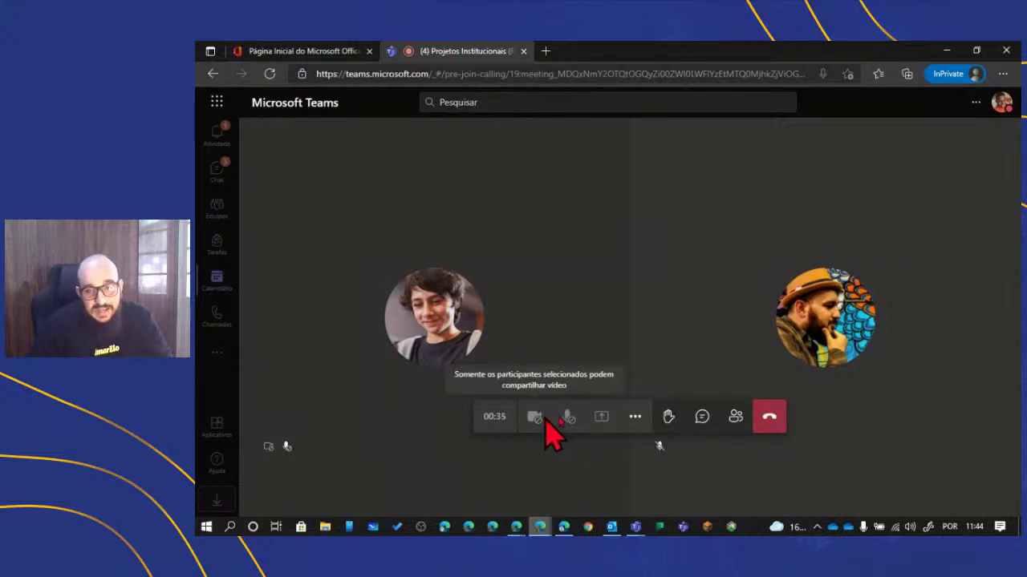
mouse_move(540, 526)
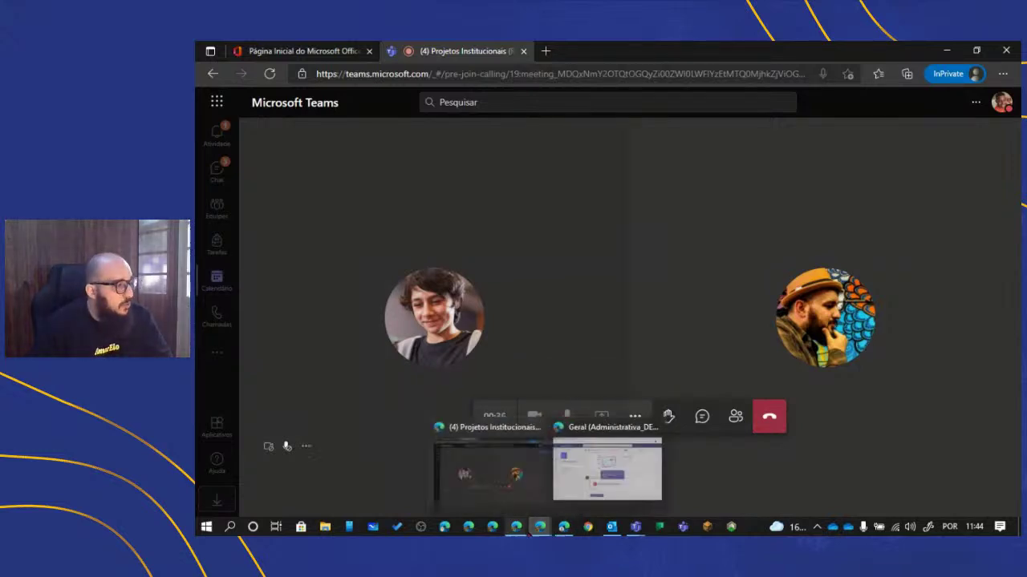
mouse_move(481, 471)
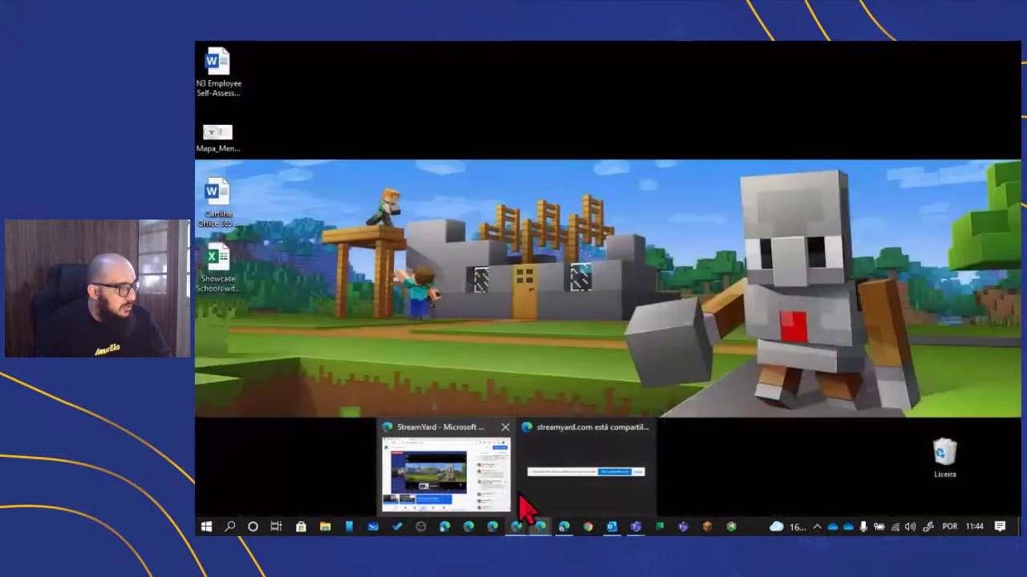
mouse_move(559, 502)
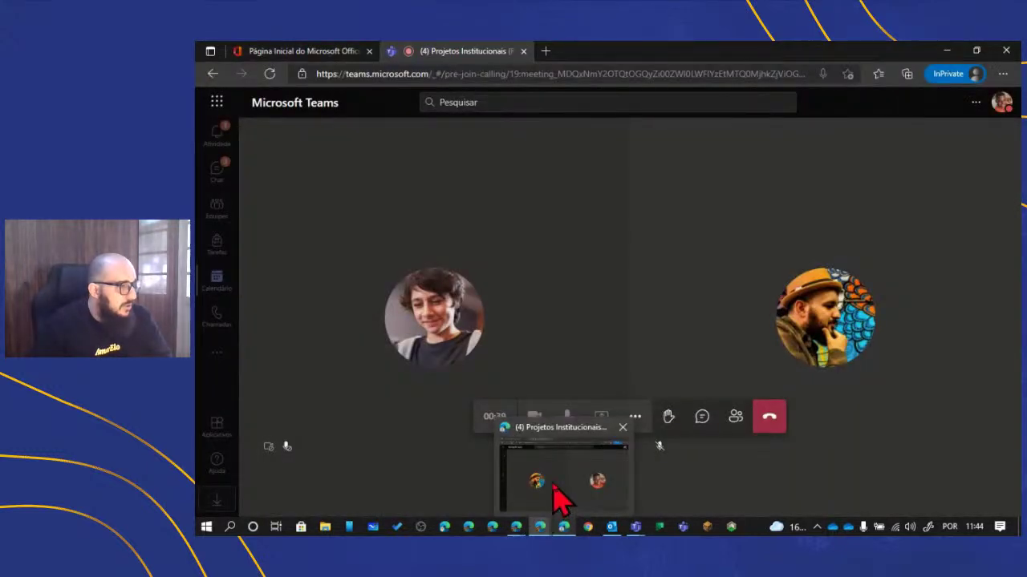
click(559, 501)
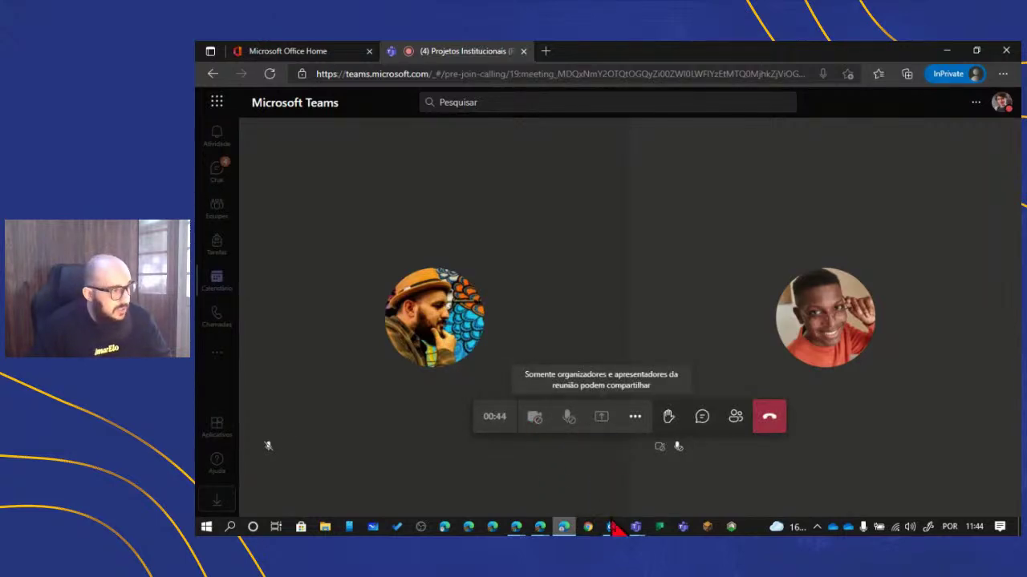
mouse_move(635, 527)
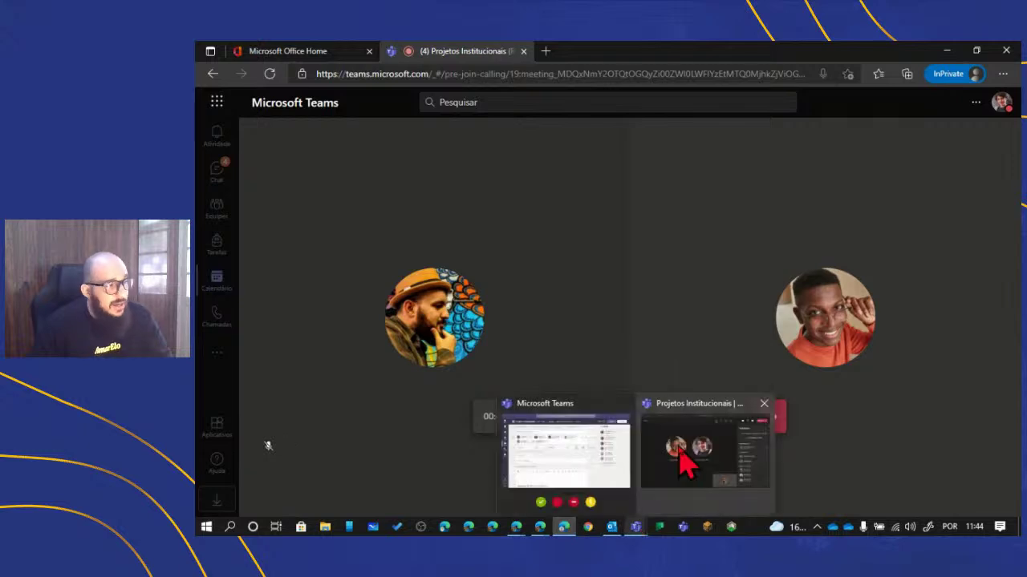
click(681, 449)
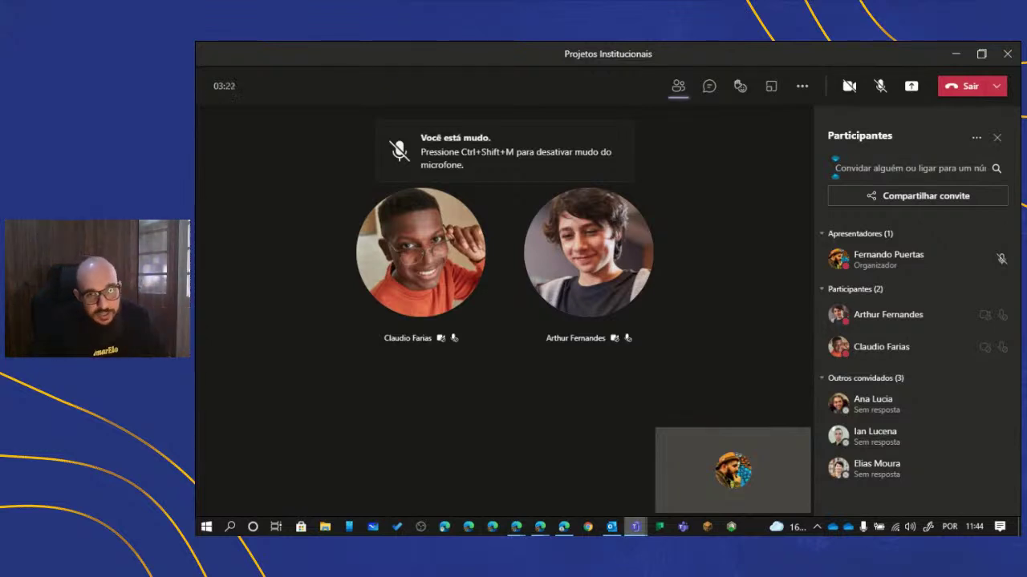
- Turn the camera on and switch it to Integrated Camera in Configurações de dispositivo
key(alt+Tab)
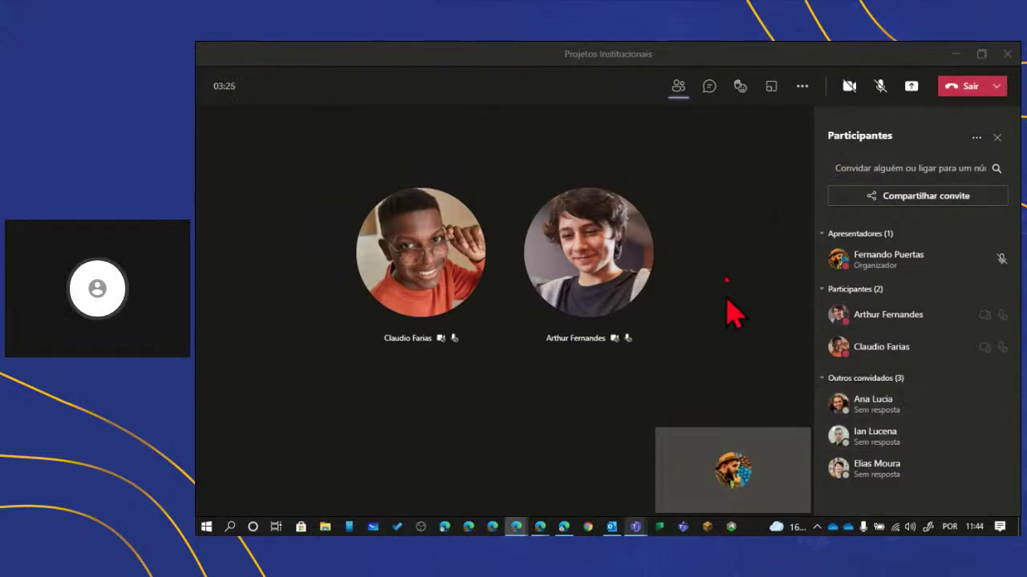
click(826, 69)
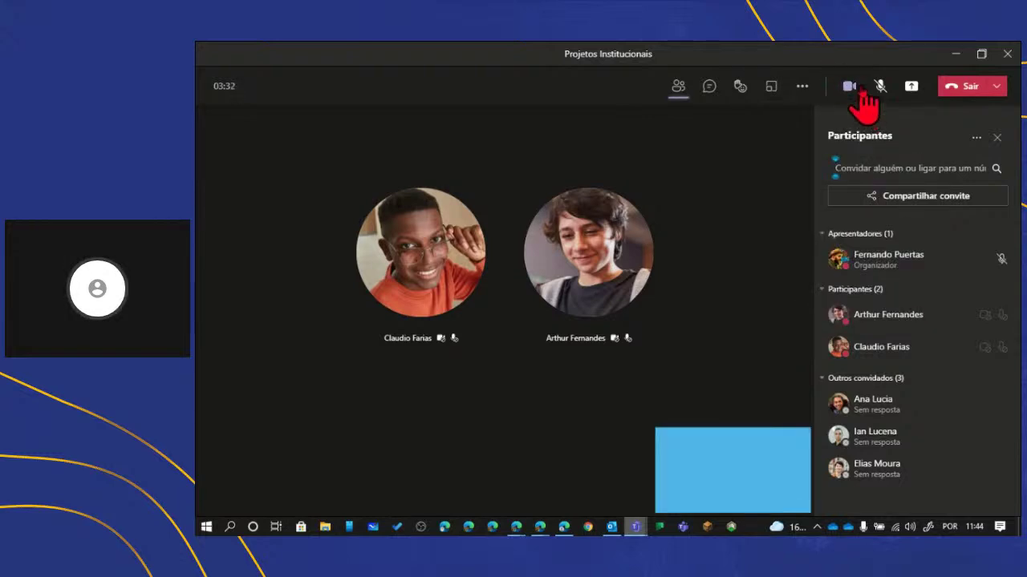
click(802, 86)
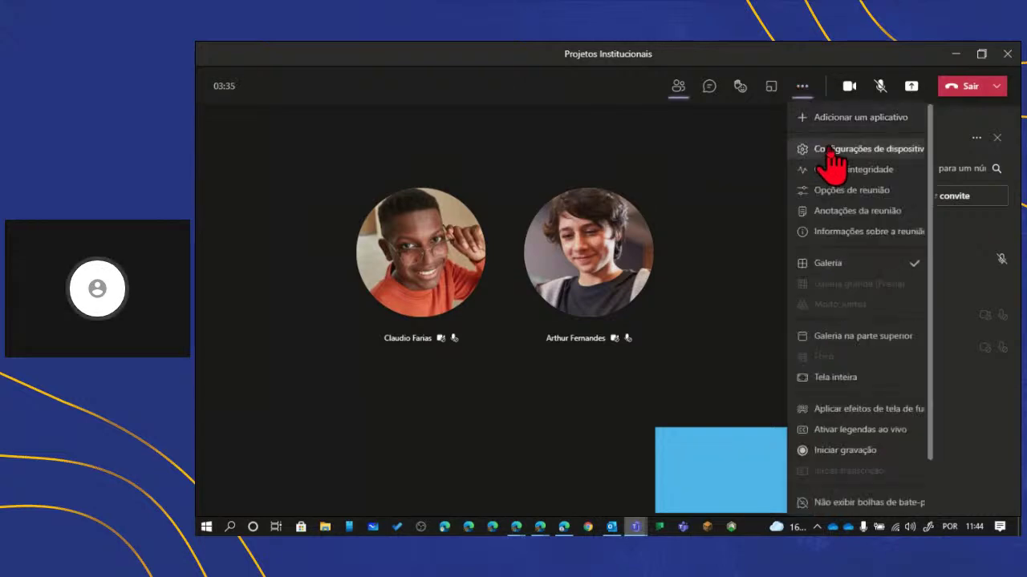
click(834, 149)
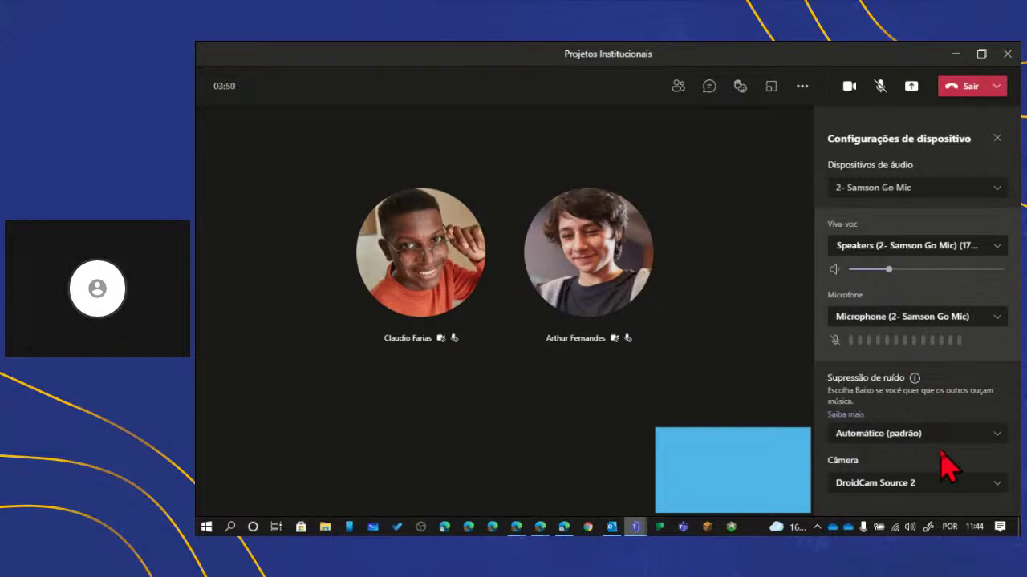
click(960, 482)
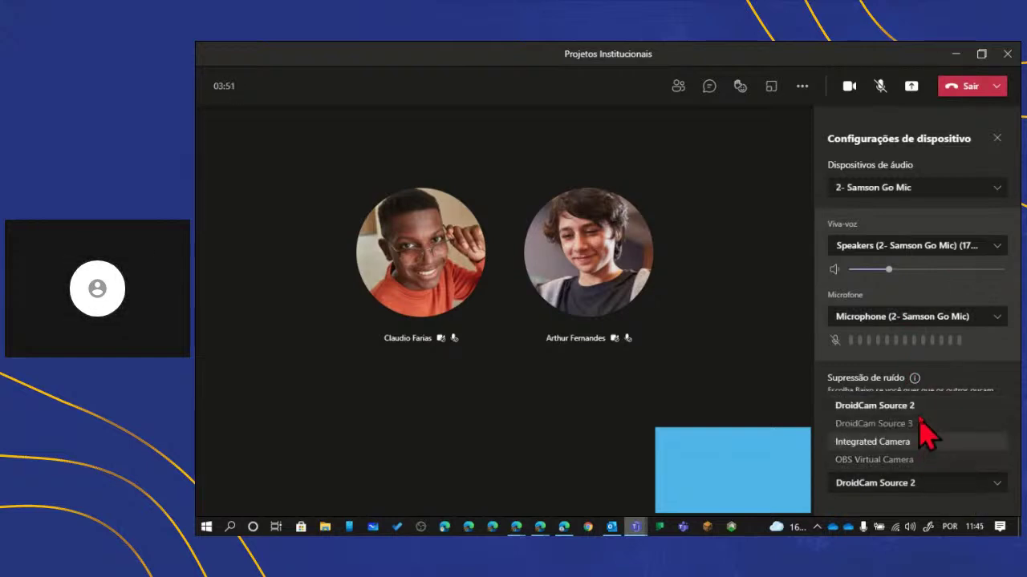
click(882, 460)
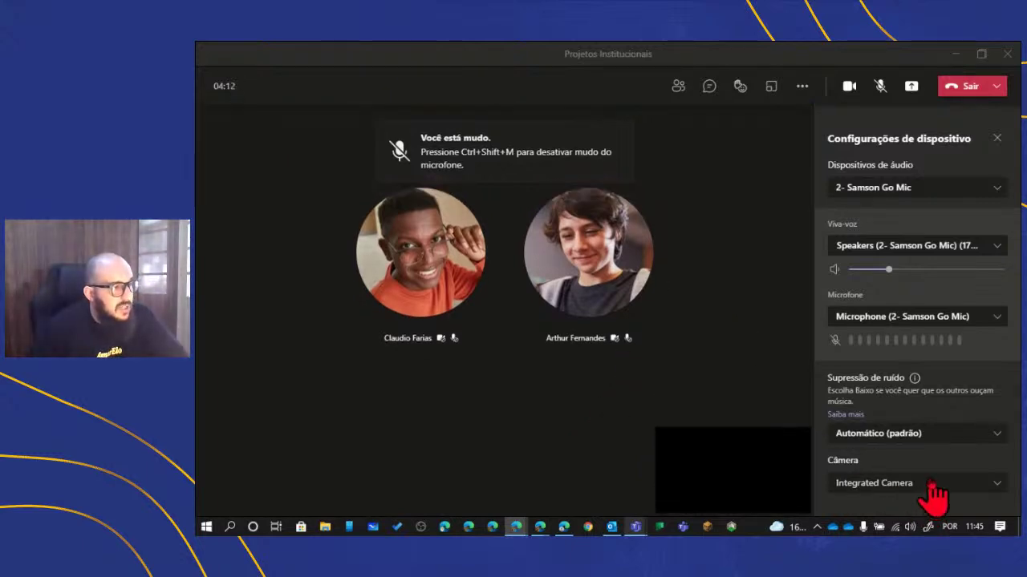
- Turn the camera off, close device settings, and show the Participantes list
click(932, 490)
click(932, 491)
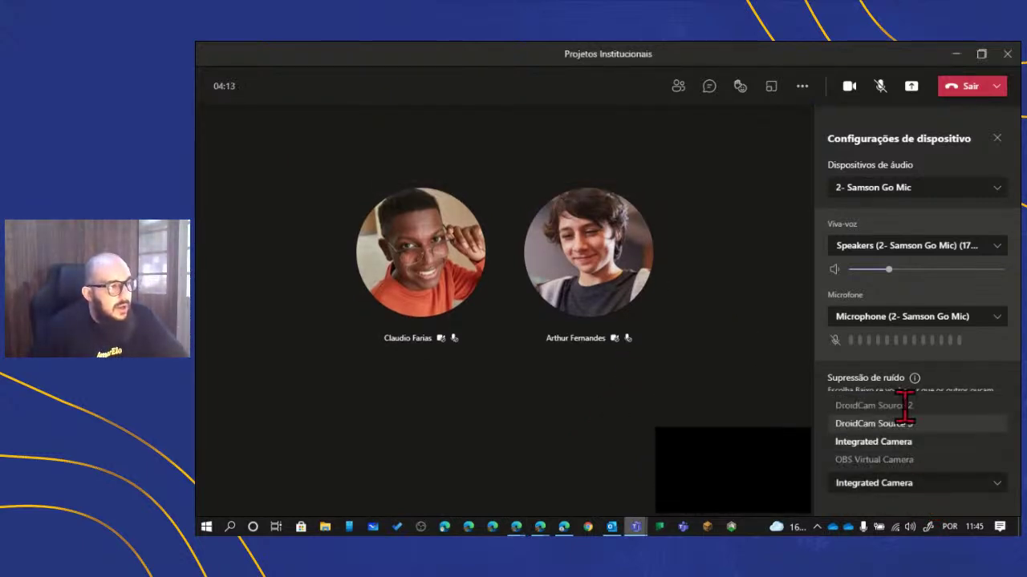
click(847, 85)
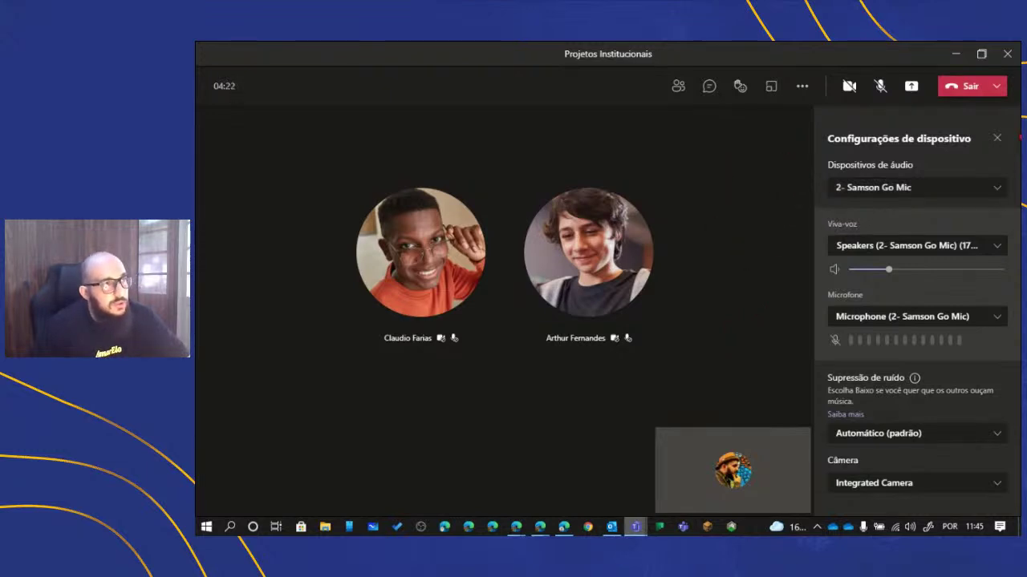
click(998, 138)
click(673, 88)
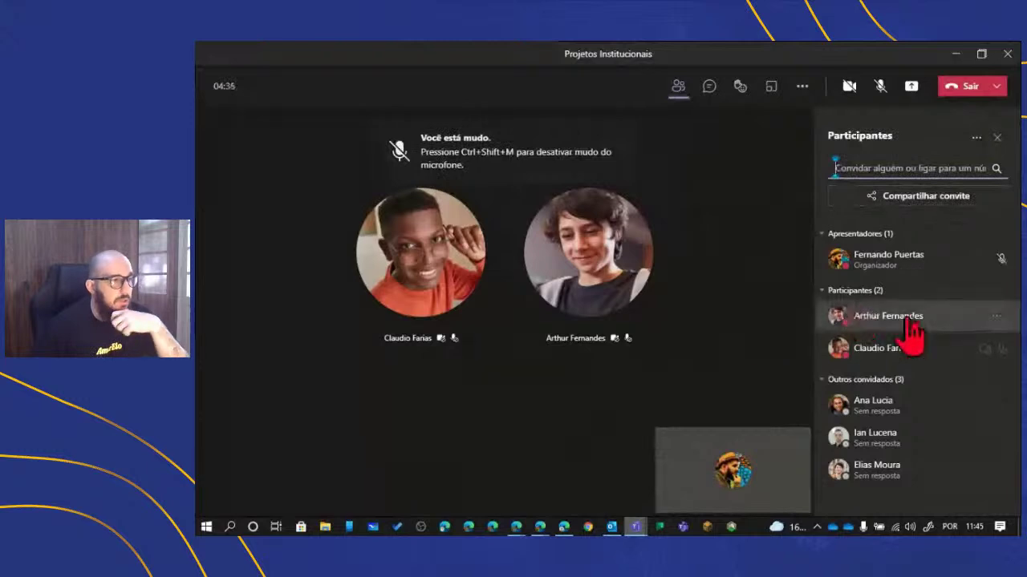
- Make the first attendee a presenter with Tornar um apresentador and confirm Alterar
click(999, 317)
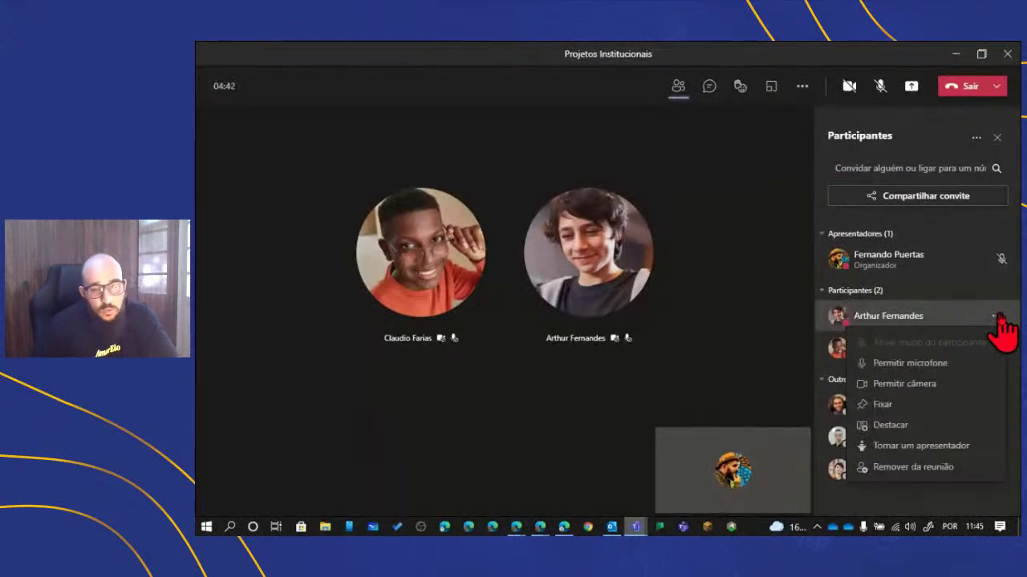
click(1000, 317)
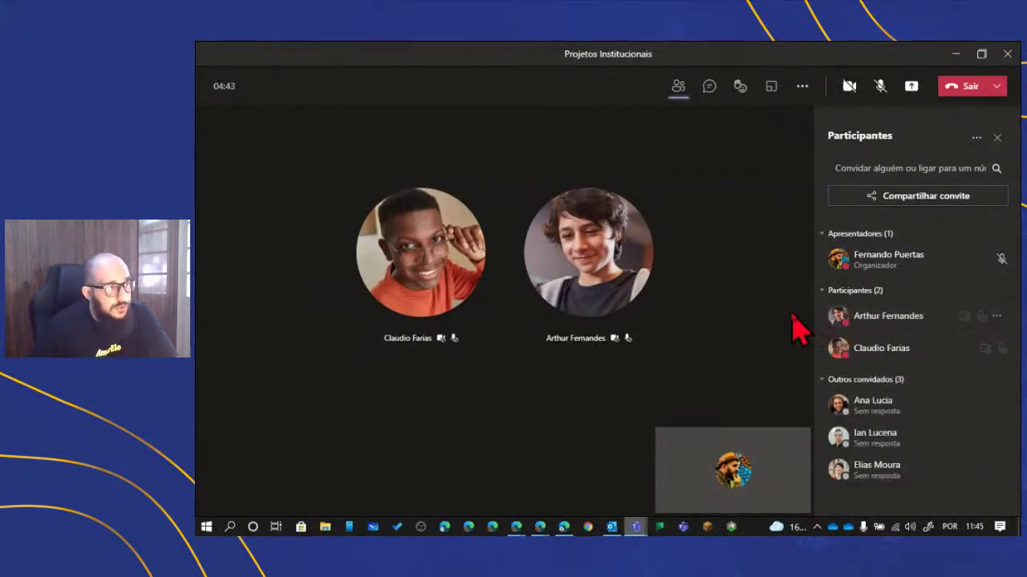
click(1000, 318)
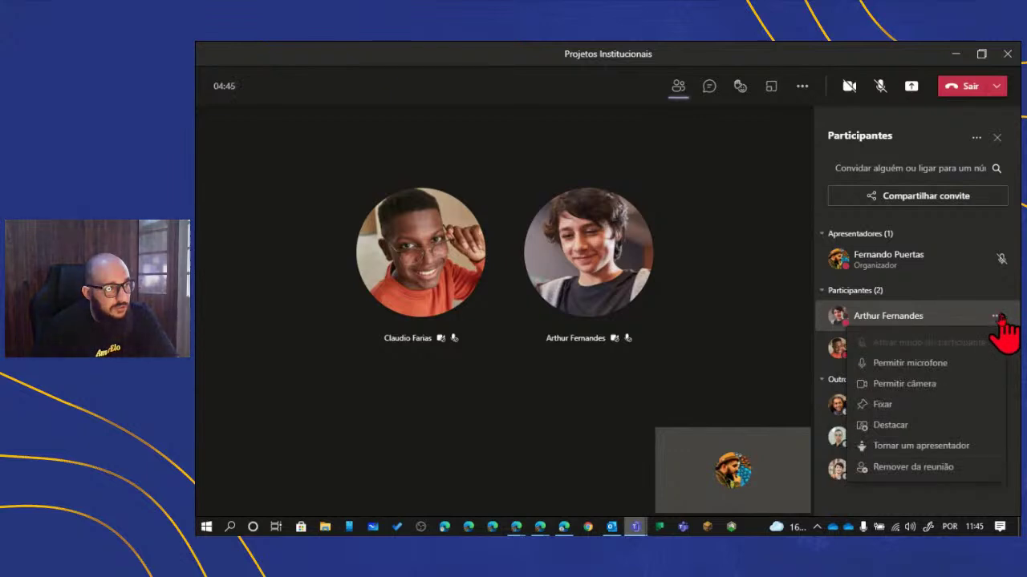
click(907, 448)
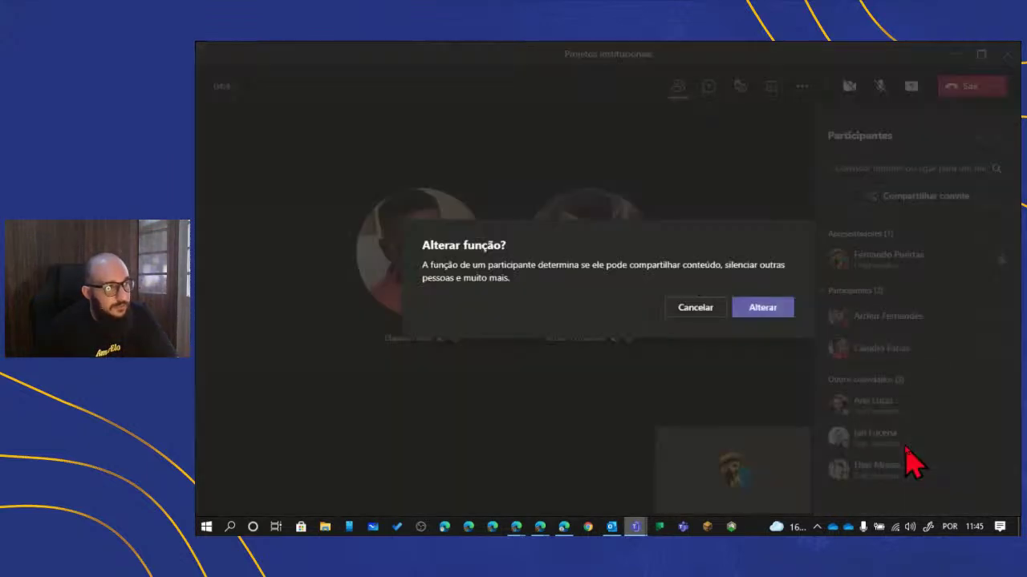
click(754, 310)
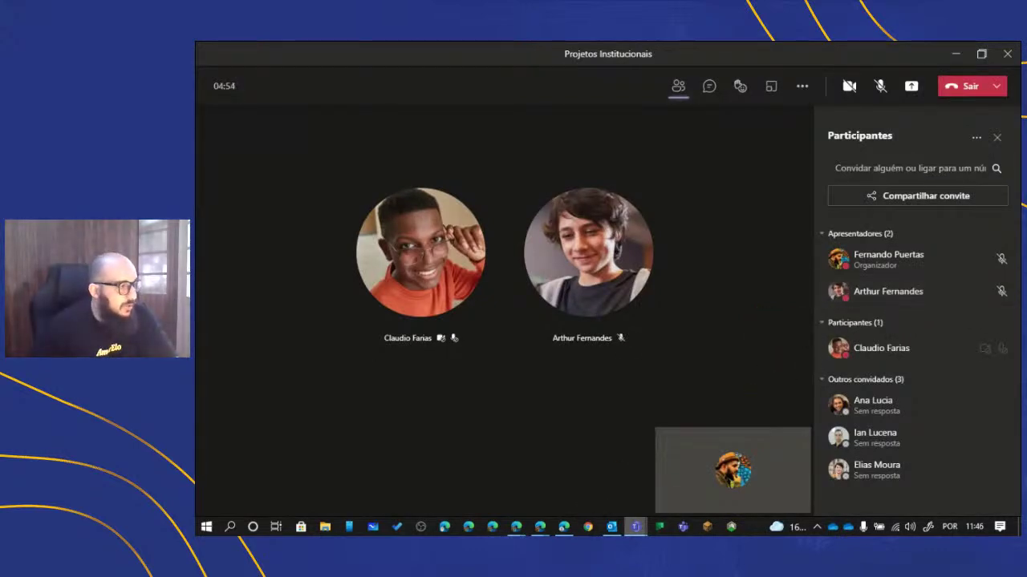
- View the call from the promoted guest's Edge browser window
mouse_move(564, 527)
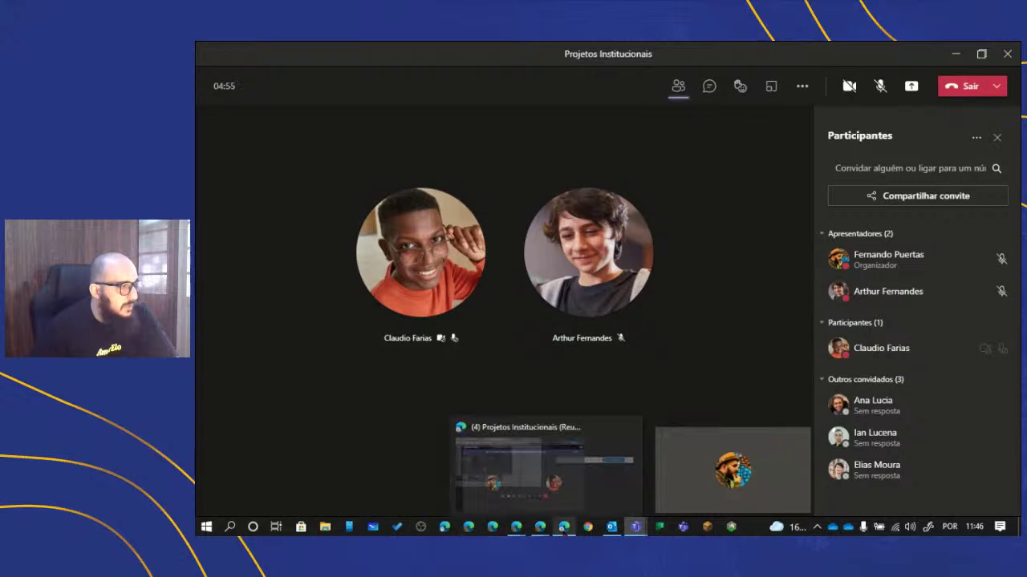
click(541, 461)
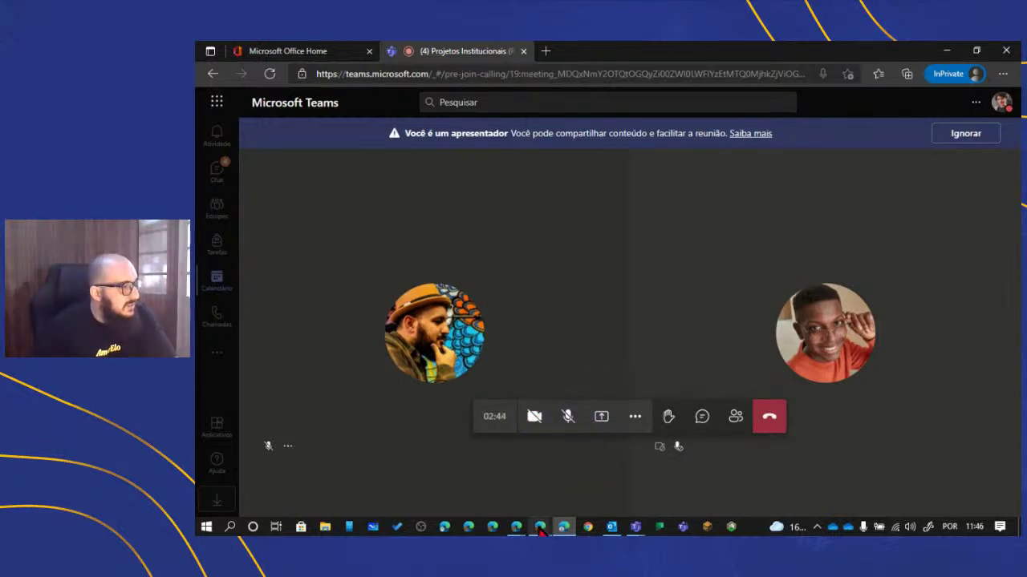
mouse_move(539, 530)
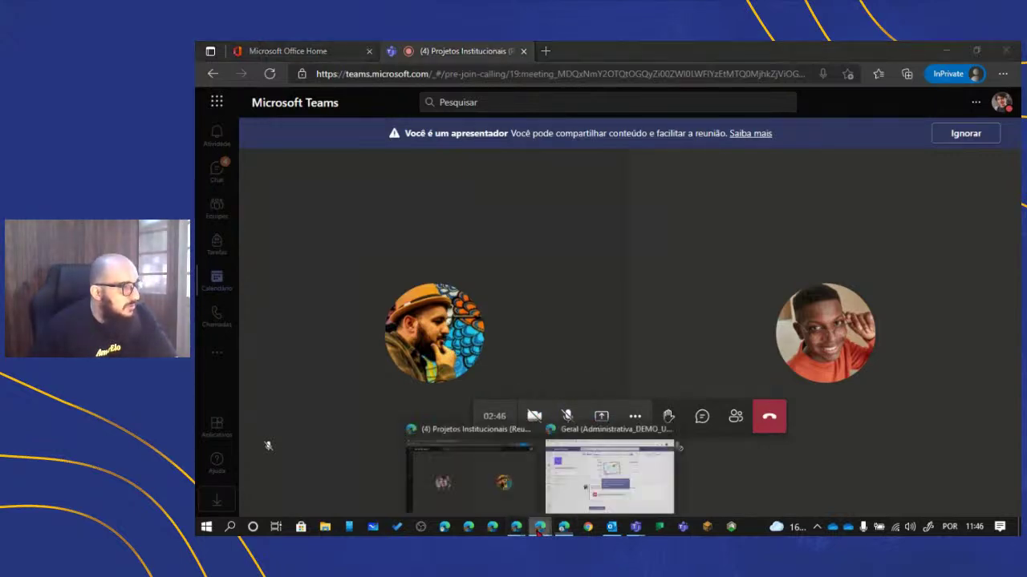
click(509, 491)
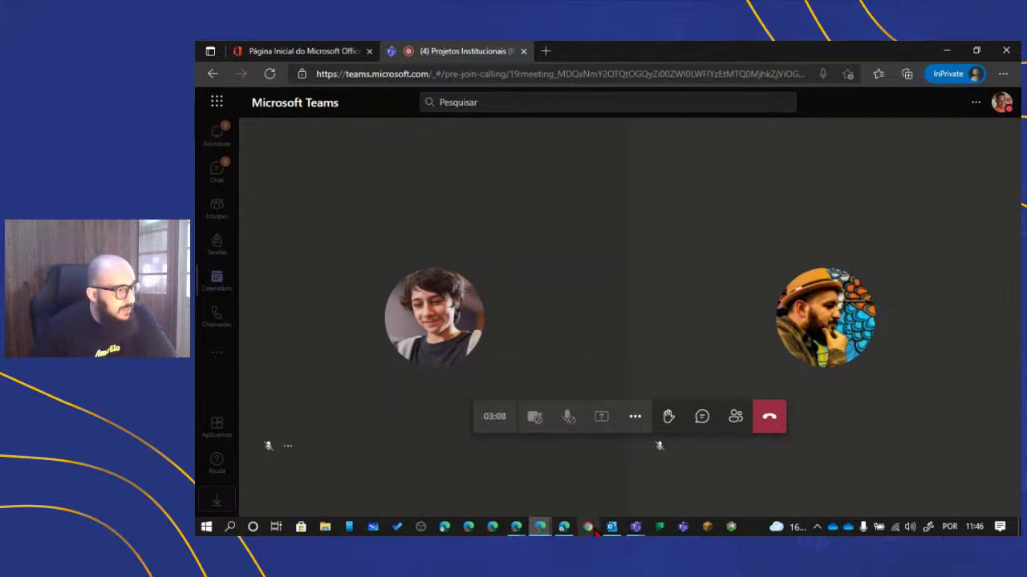
- Return to the desktop Projetos Institucionais meeting window
mouse_move(564, 526)
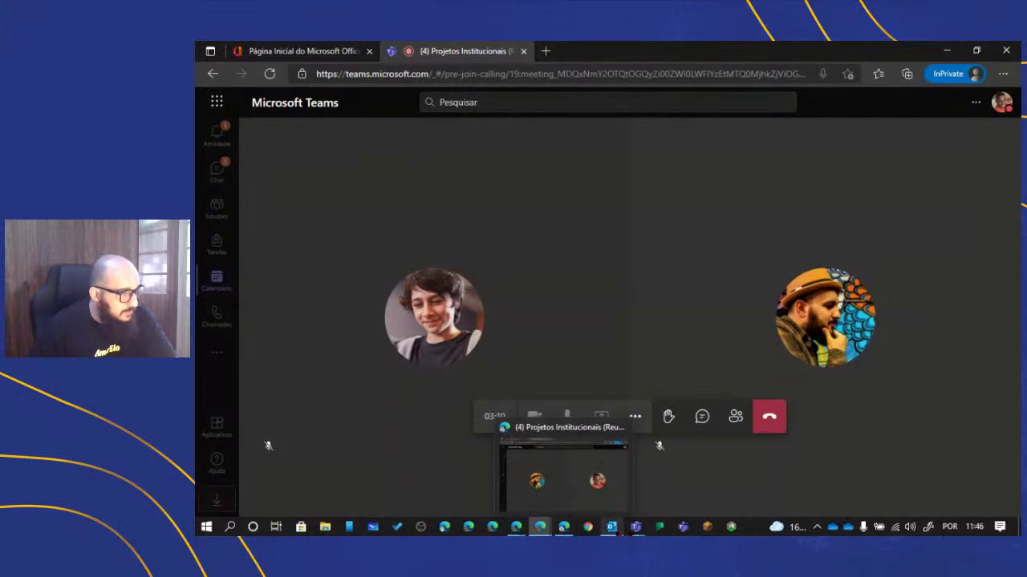
mouse_move(635, 527)
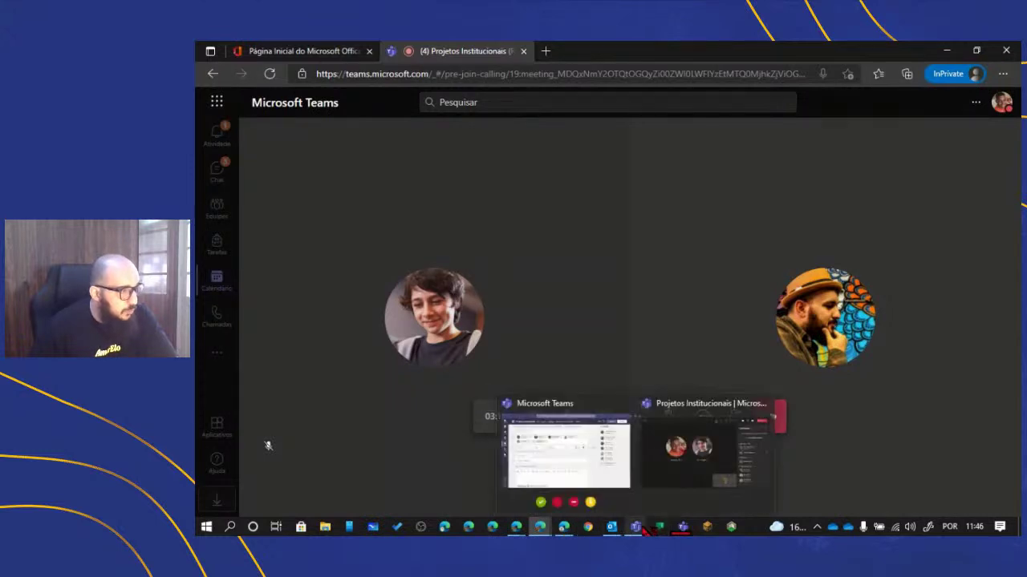
click(687, 481)
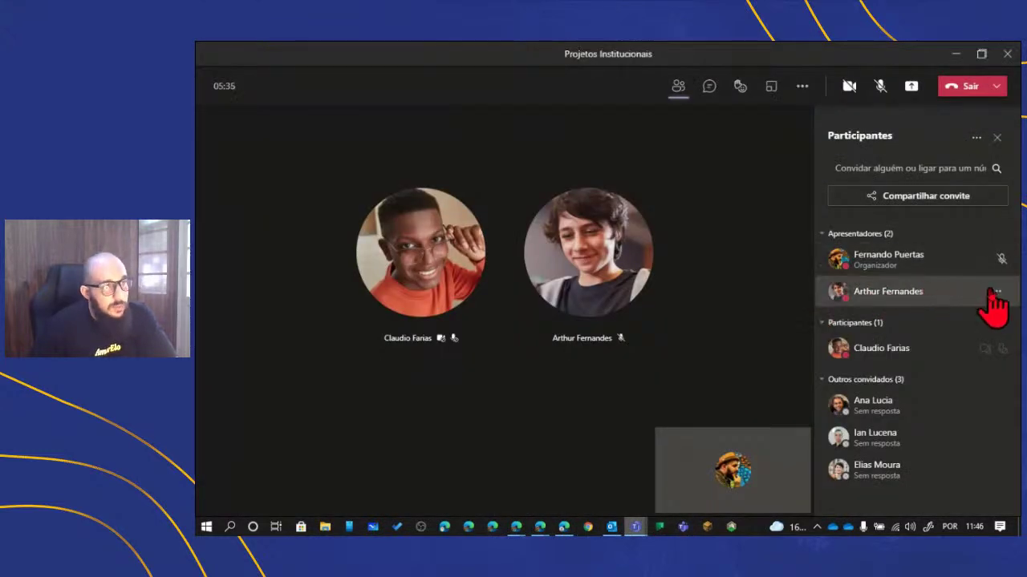
- Demote the second presenter to attendee from the Participants panel
click(997, 292)
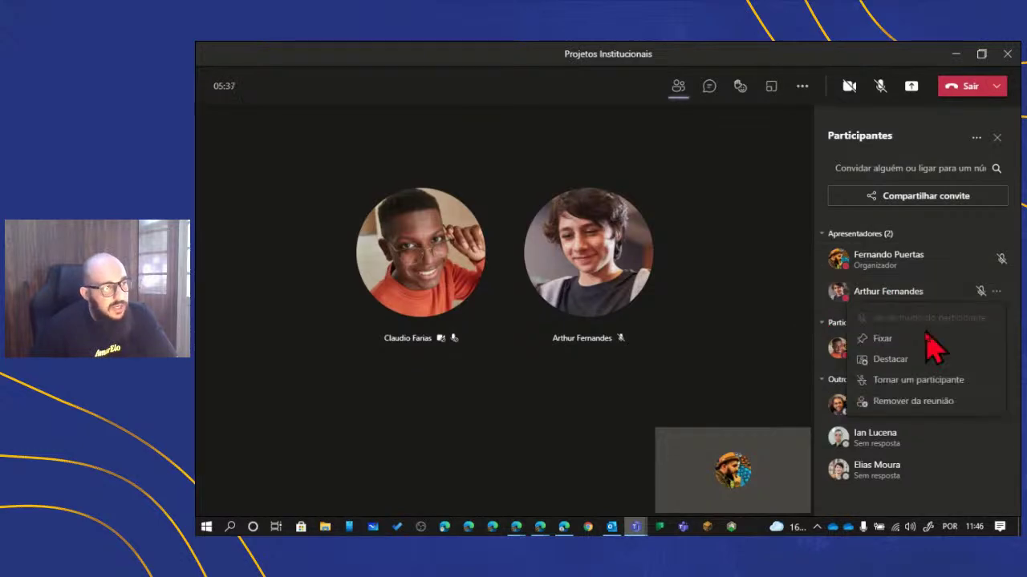
click(911, 380)
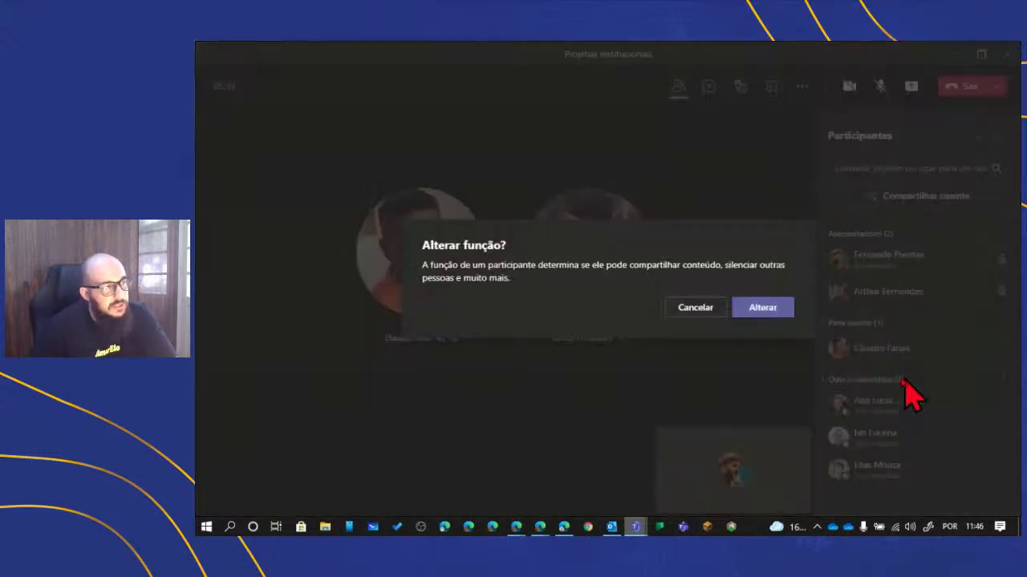
click(786, 312)
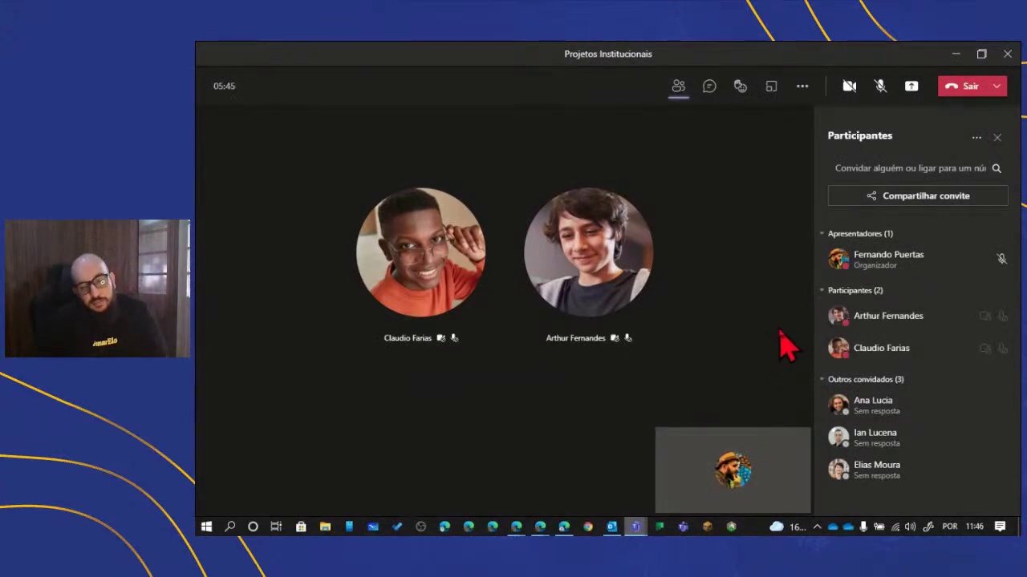
click(997, 316)
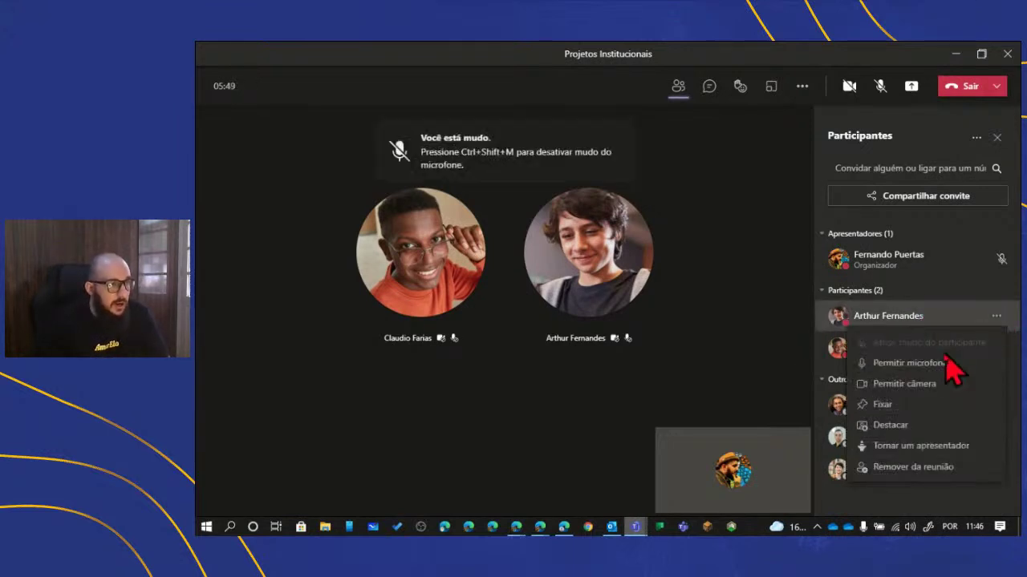
click(769, 357)
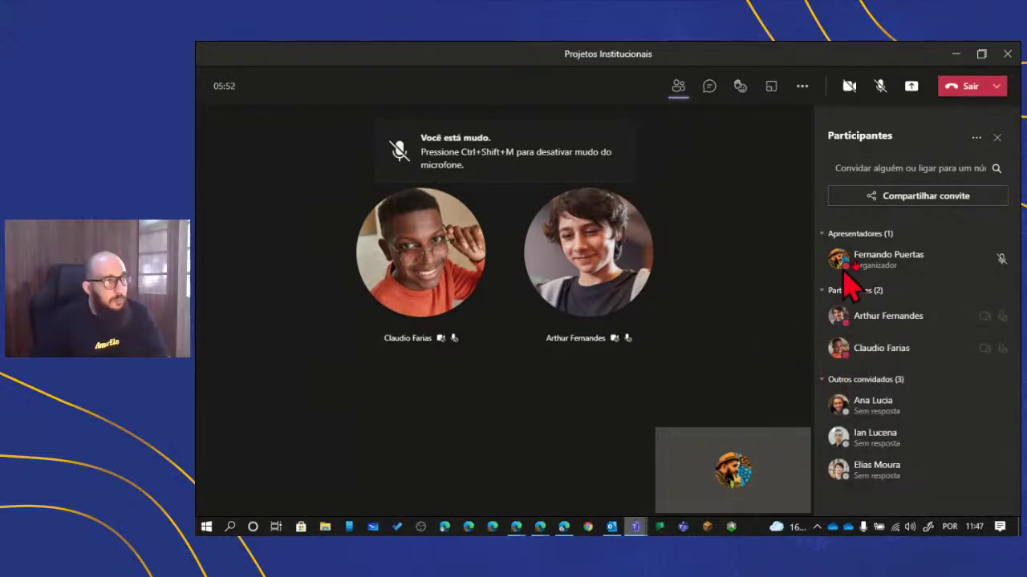
- Allow all attendees to use cameras and microphones, confirming each change
click(976, 138)
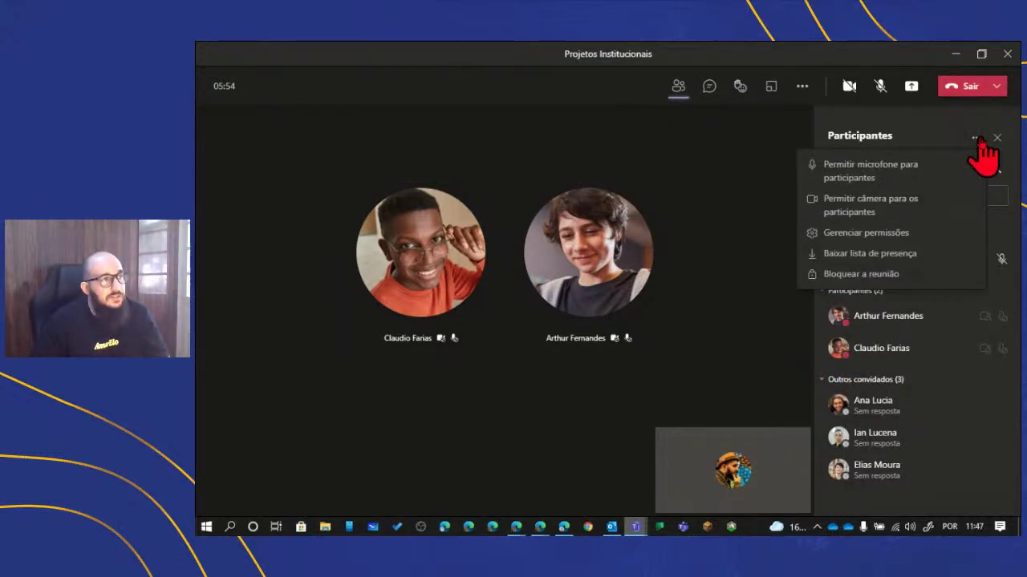
click(872, 209)
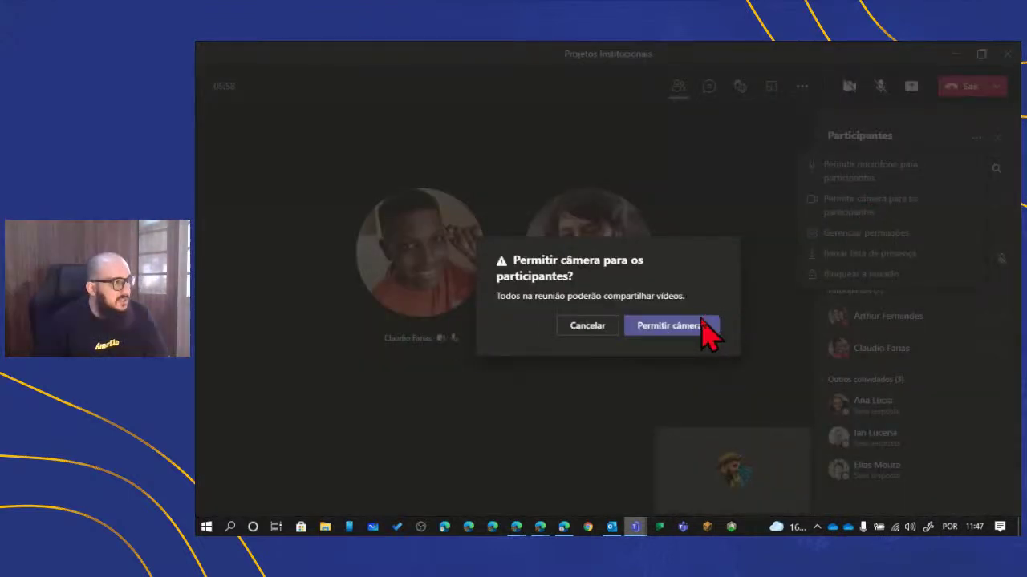
click(703, 324)
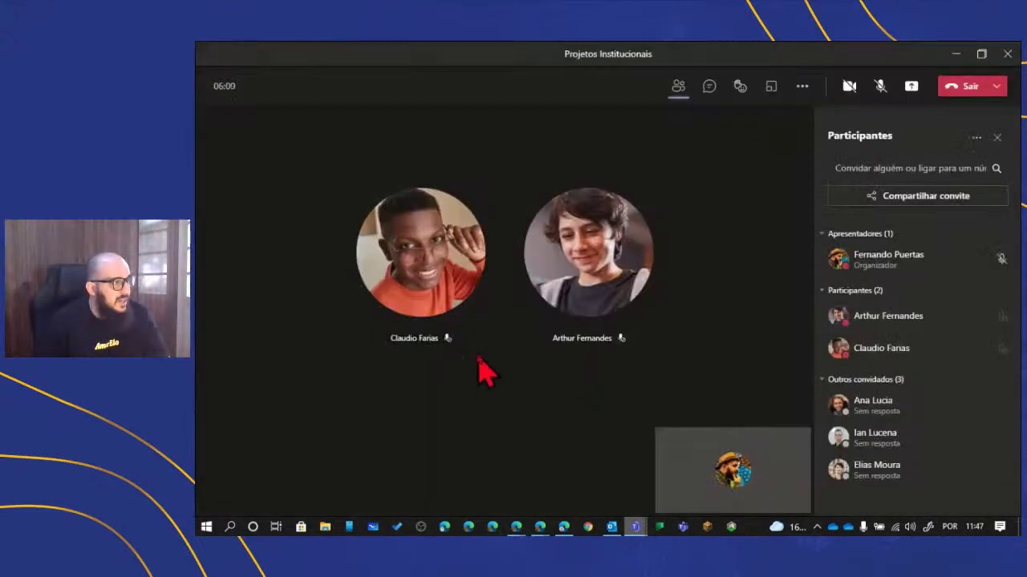
click(976, 138)
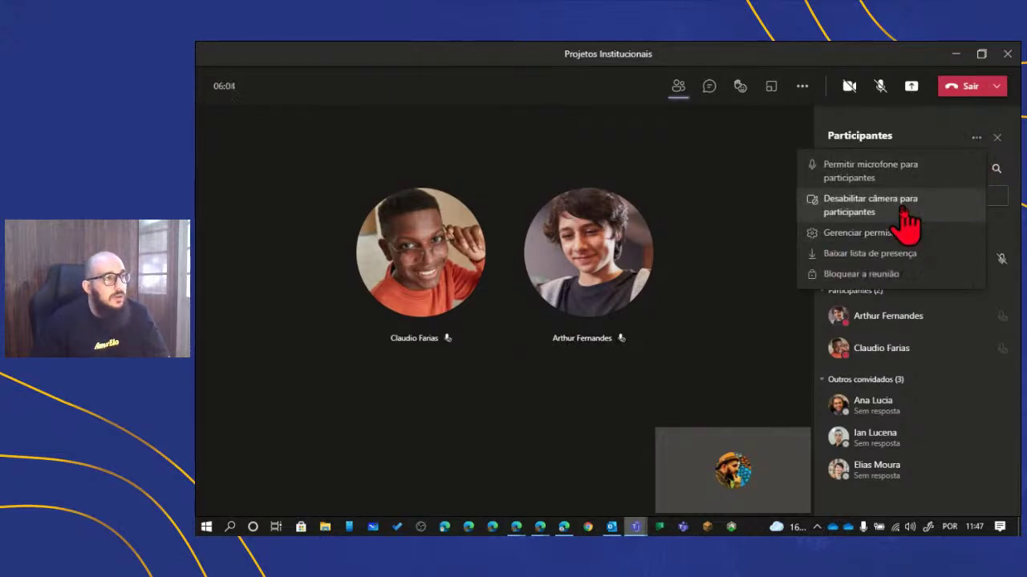
click(897, 173)
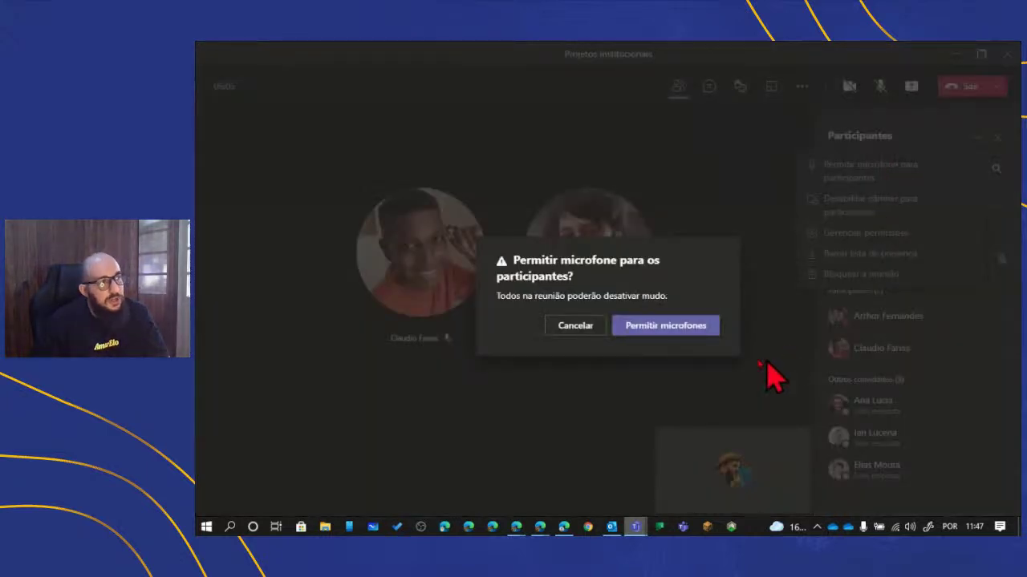
click(663, 327)
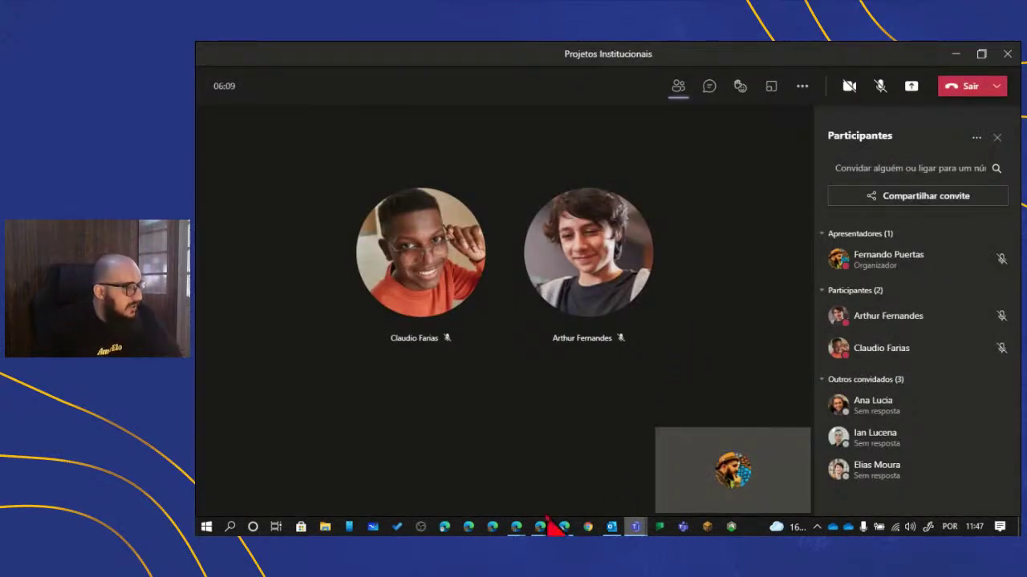
mouse_move(540, 525)
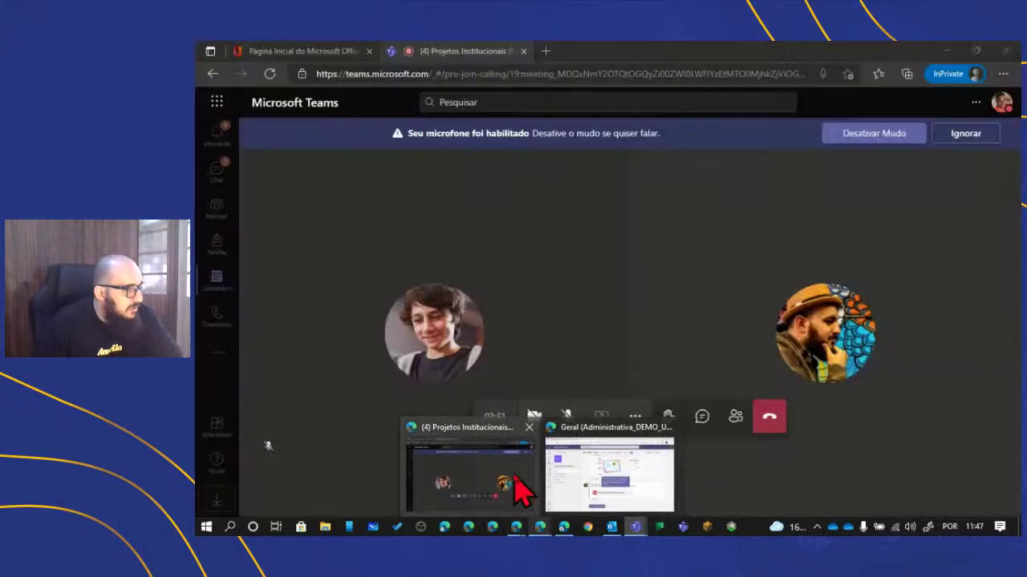
click(514, 490)
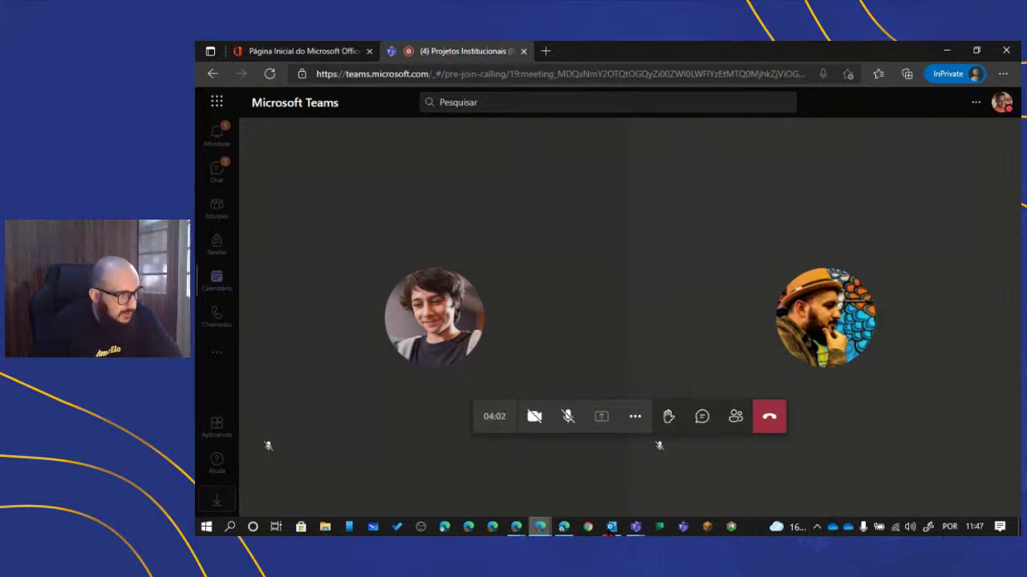
mouse_move(636, 531)
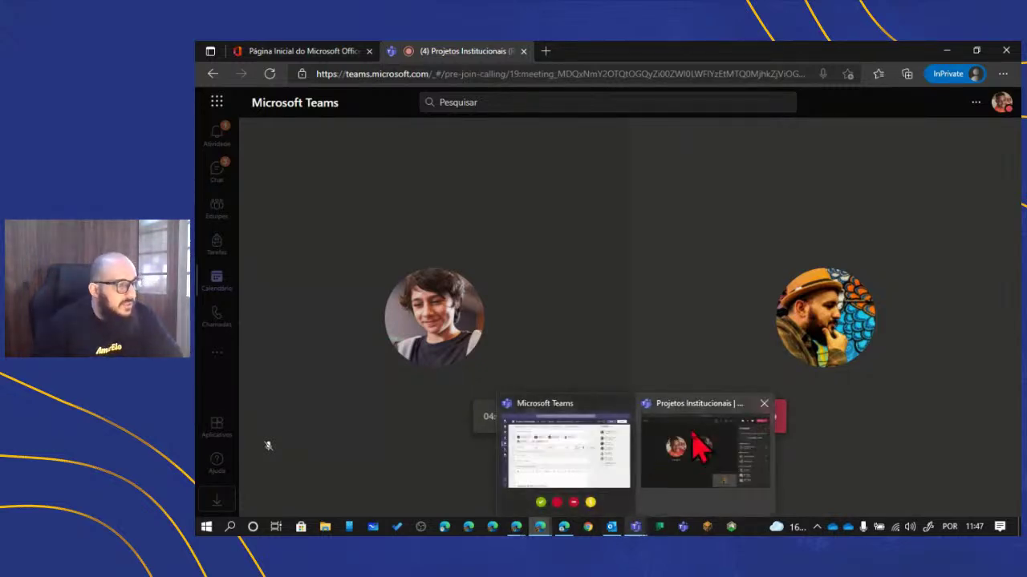
click(698, 445)
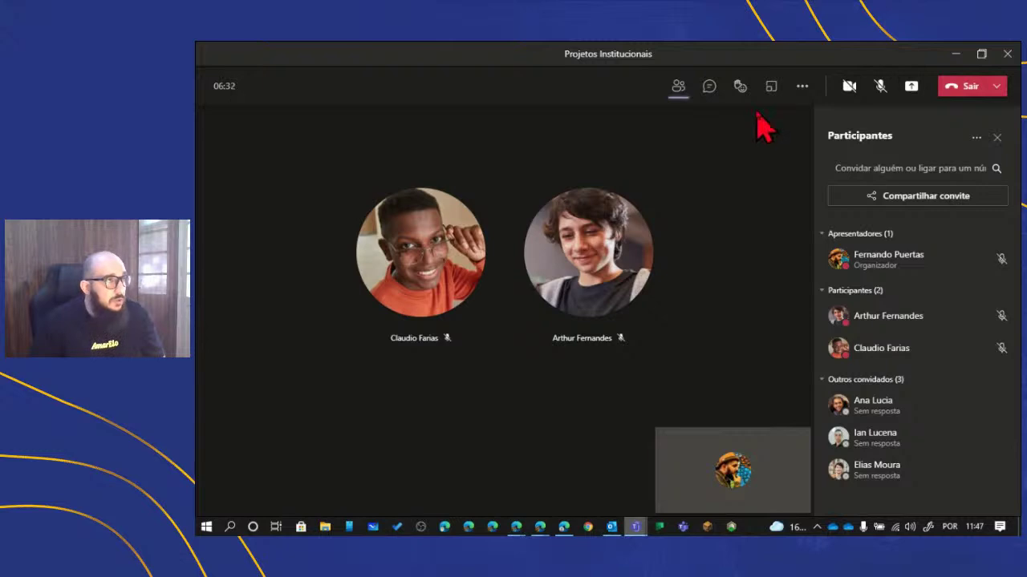
- Start recording the meeting and dismiss the recording notice
click(801, 88)
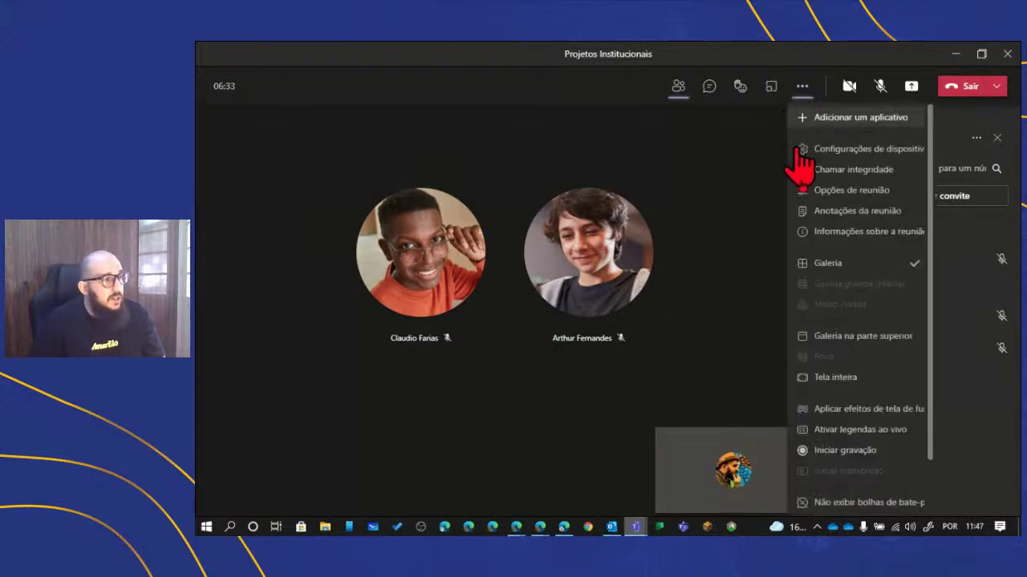
click(847, 448)
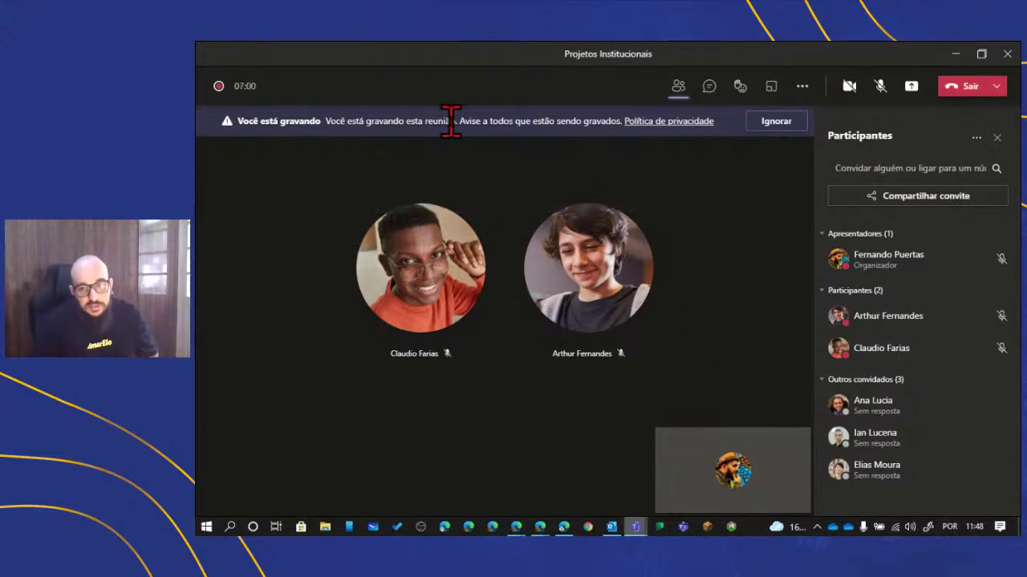
click(750, 121)
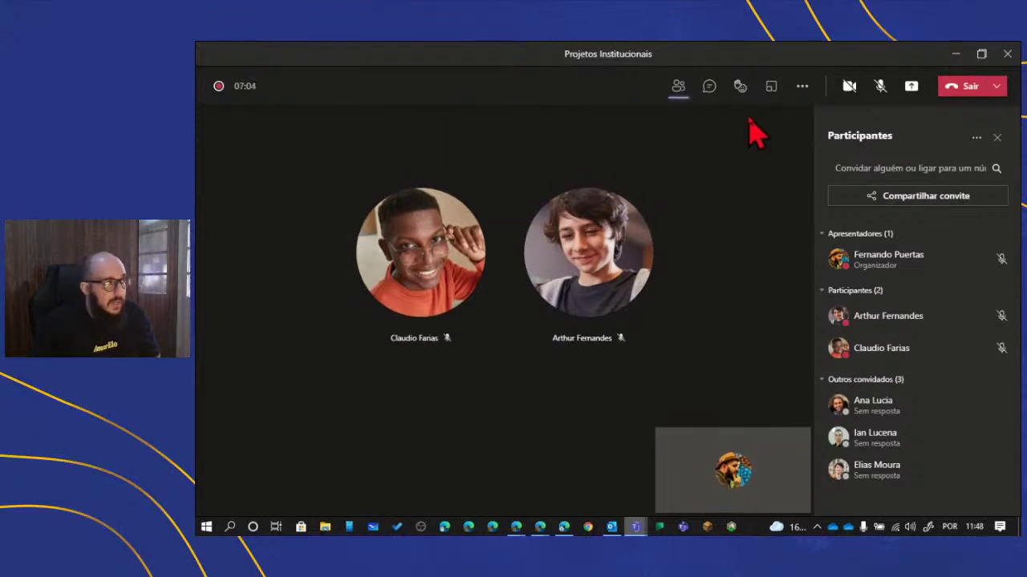
- Show the meeting chat, which logs the recording start
click(709, 90)
mouse_move(740, 90)
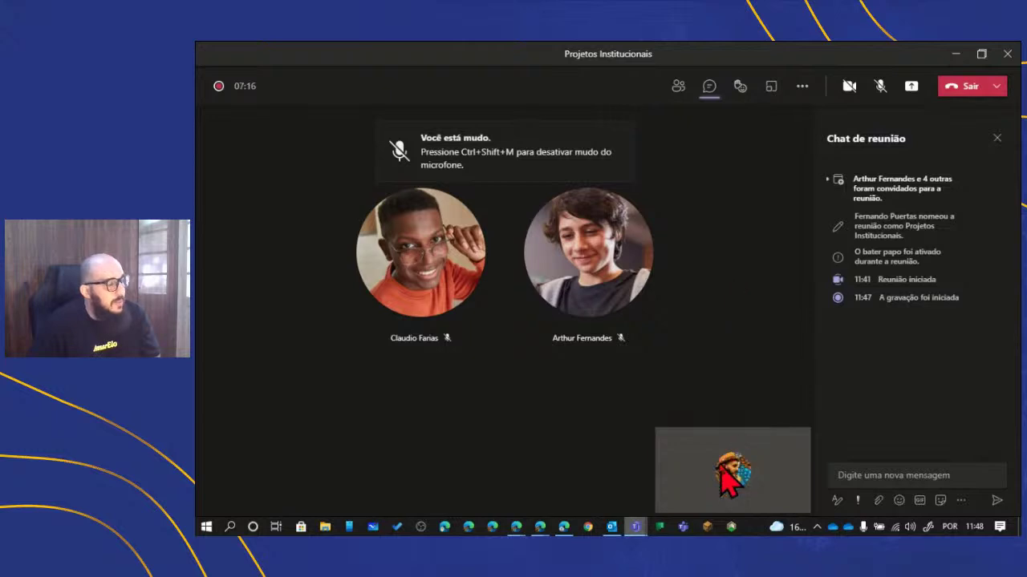
mouse_move(733, 472)
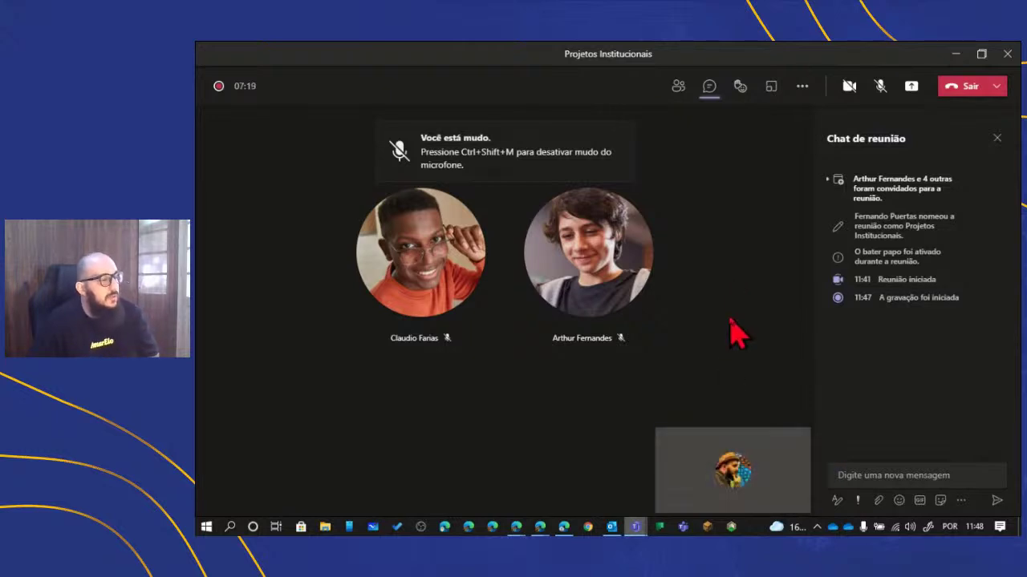
- Try setting up 5 breakout rooms, cancel it, and bring up the More actions menu
click(770, 86)
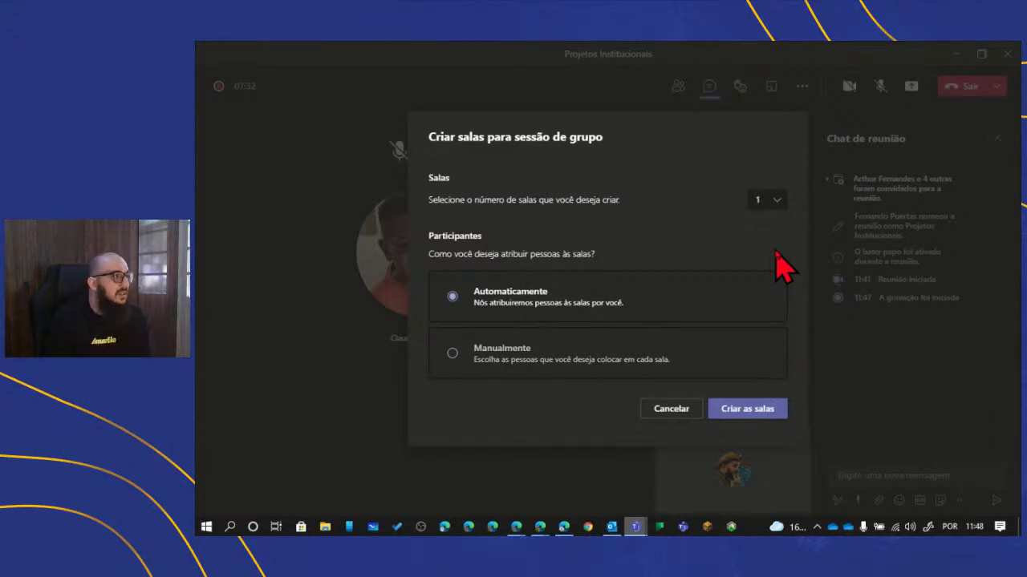
click(770, 210)
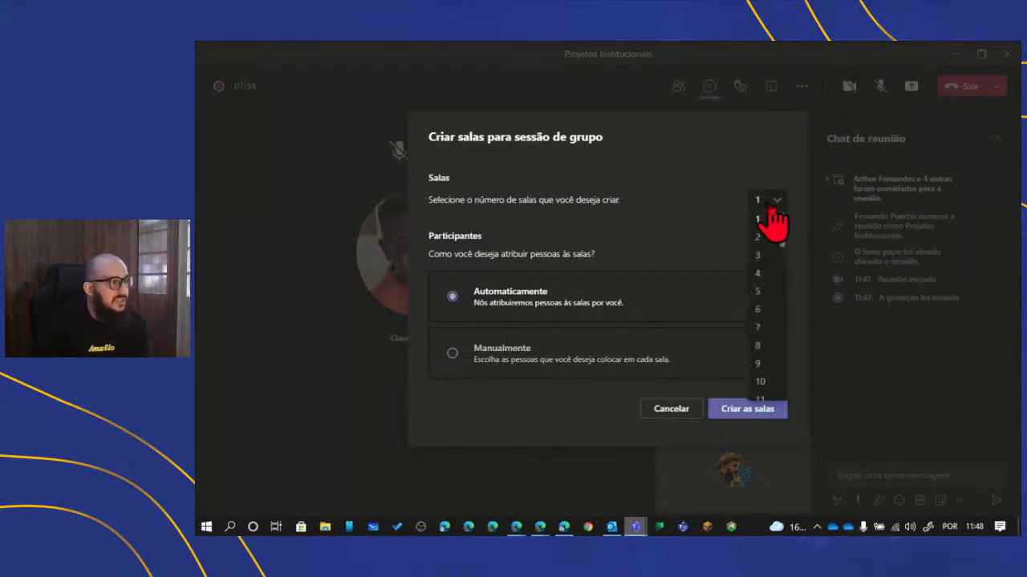
click(761, 292)
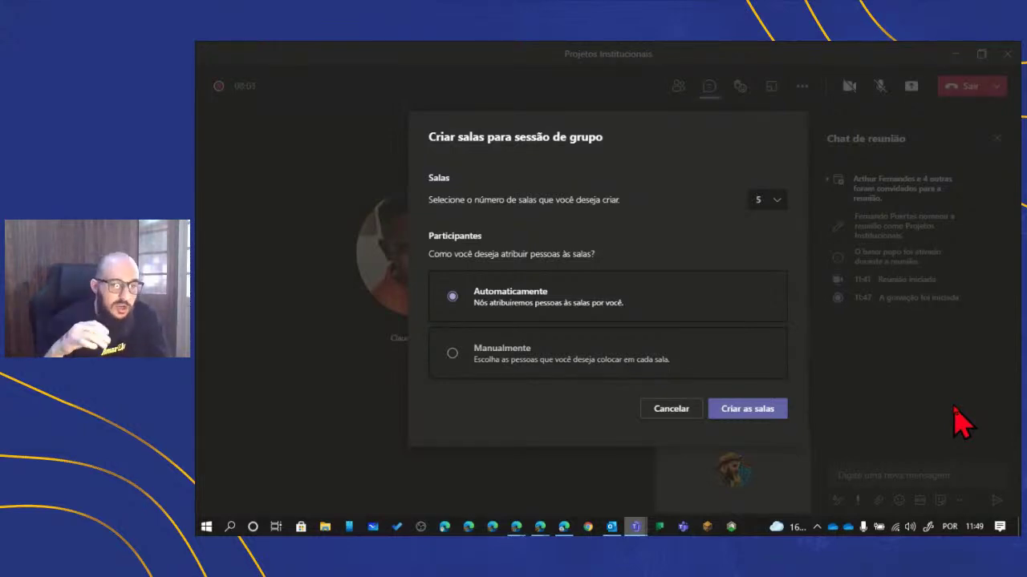
click(672, 411)
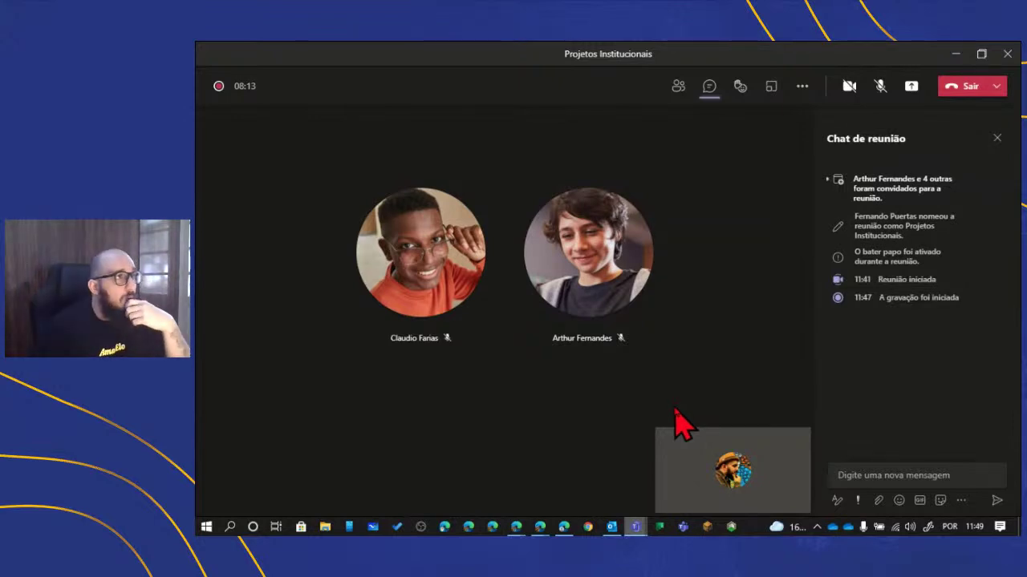
click(801, 88)
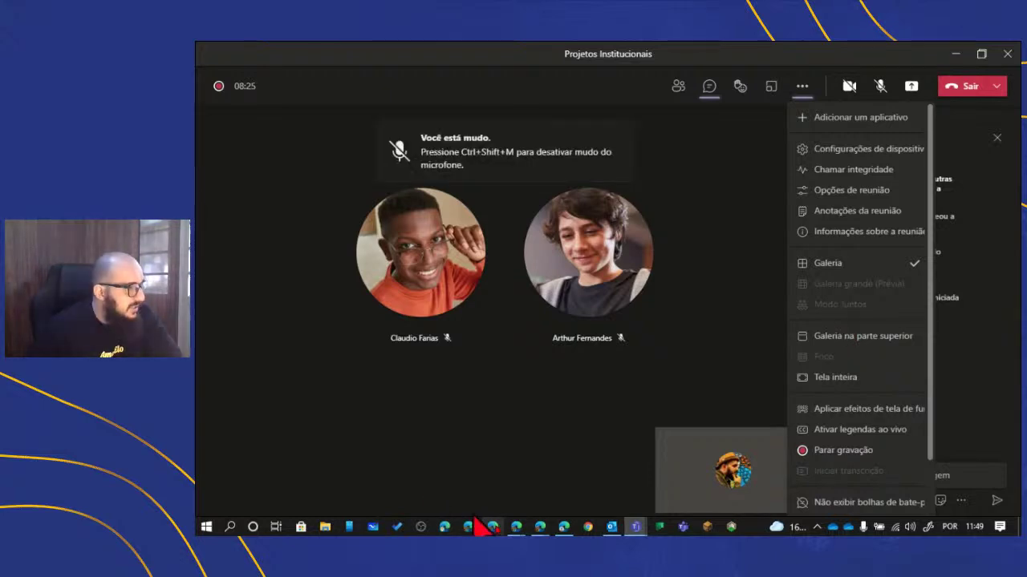
- In Edge, open a new tab and search Bing for 'together mode'
click(564, 526)
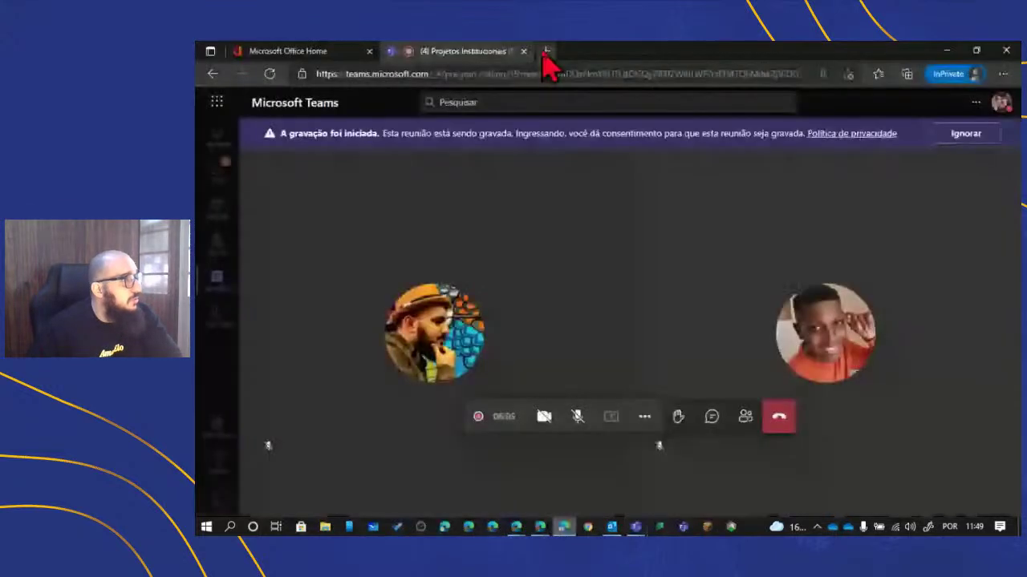
click(545, 51)
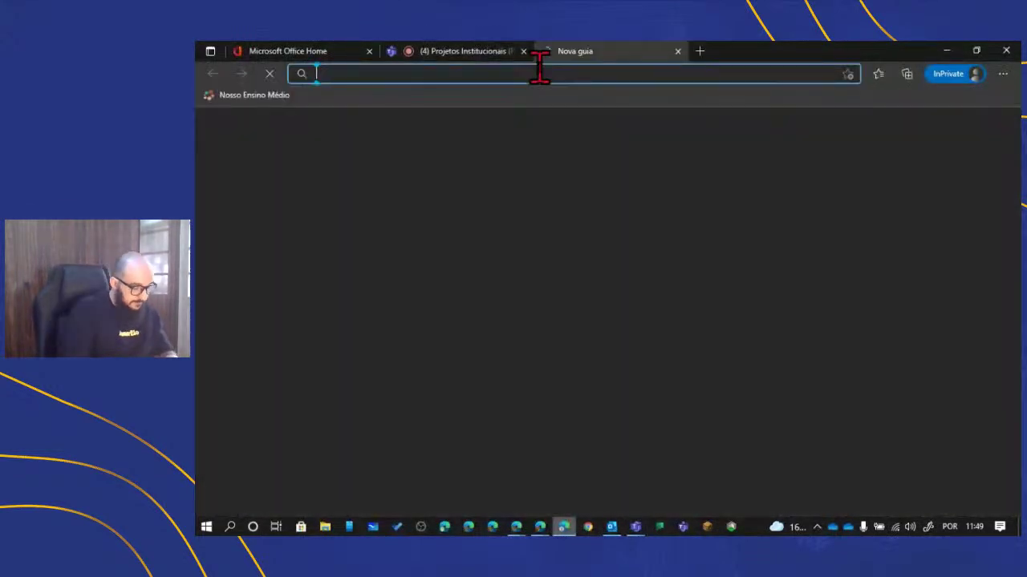
text(together)
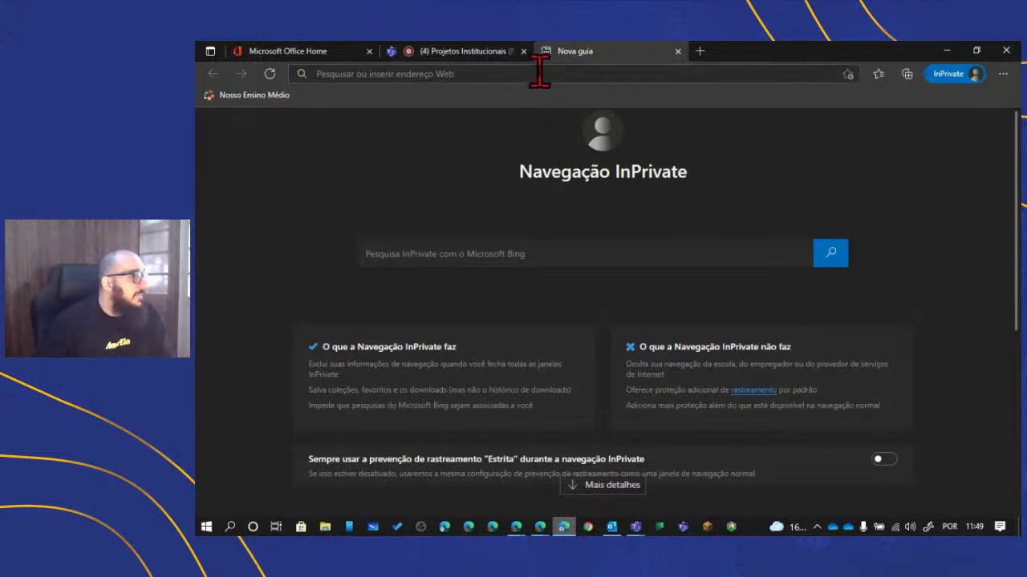
click(539, 73)
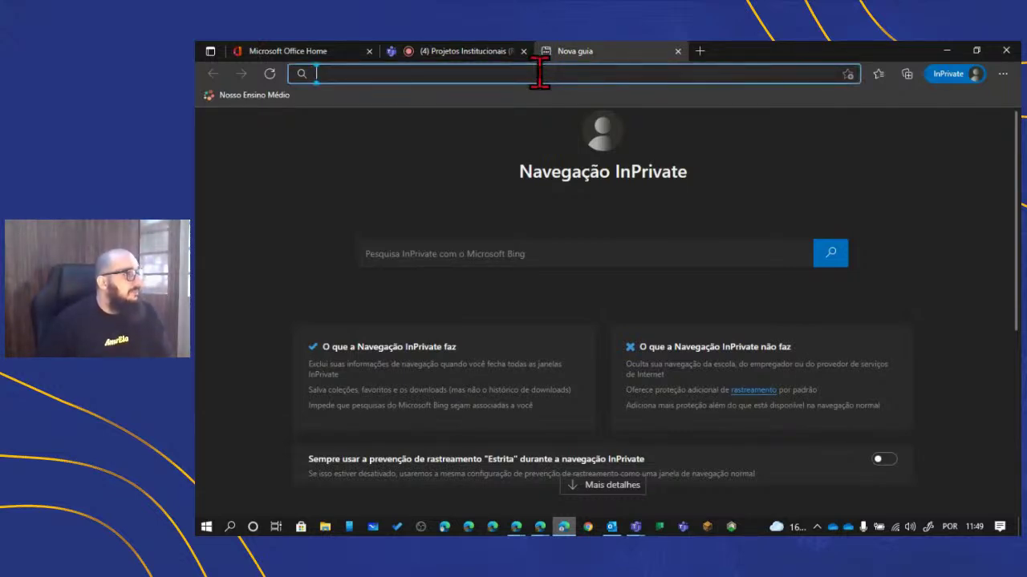
text(together )
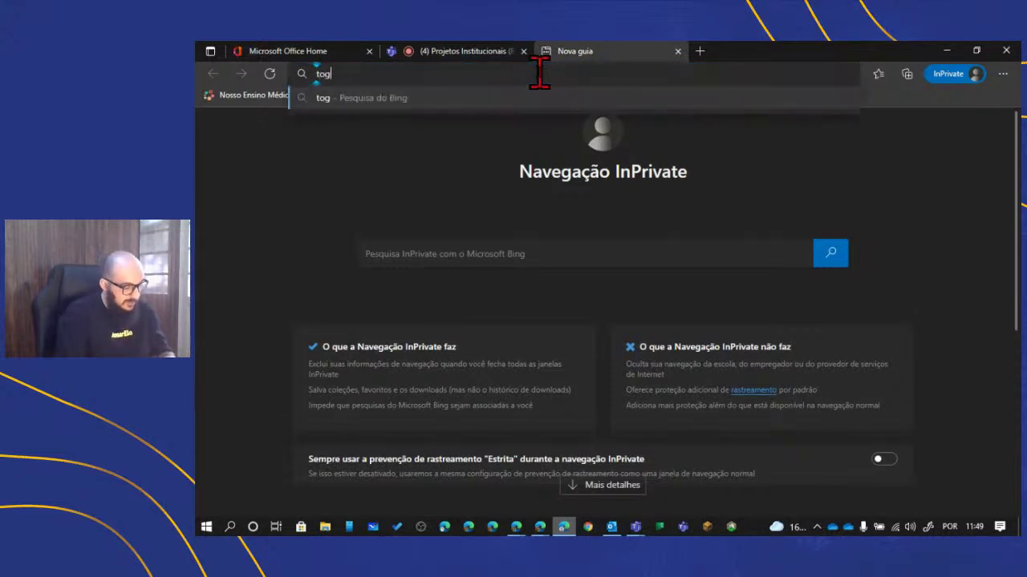
text(mode)
key(Return)
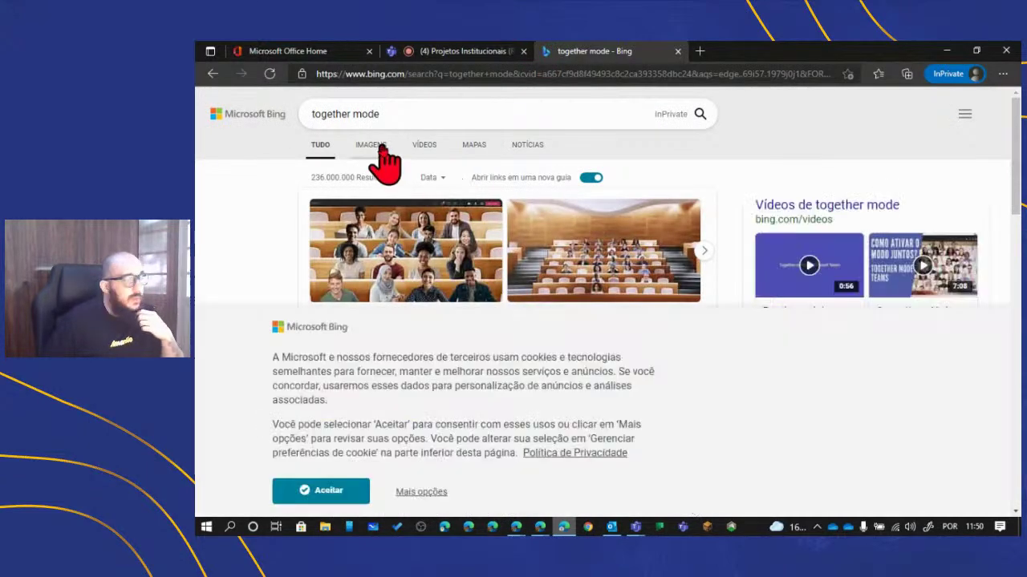
- View the image results, accept cookies, enlarge the first example, then close the tab
click(382, 149)
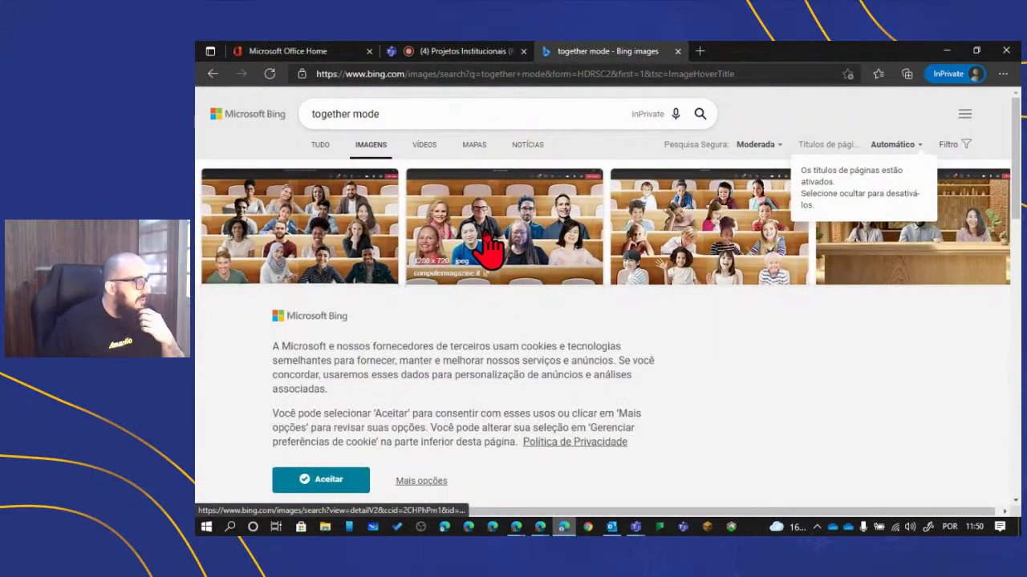
click(357, 482)
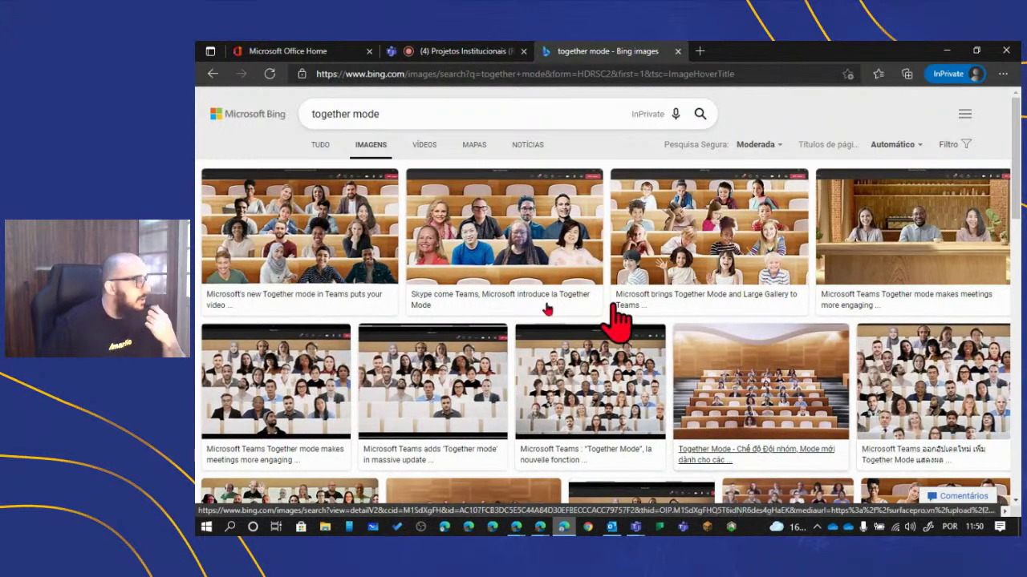
click(348, 229)
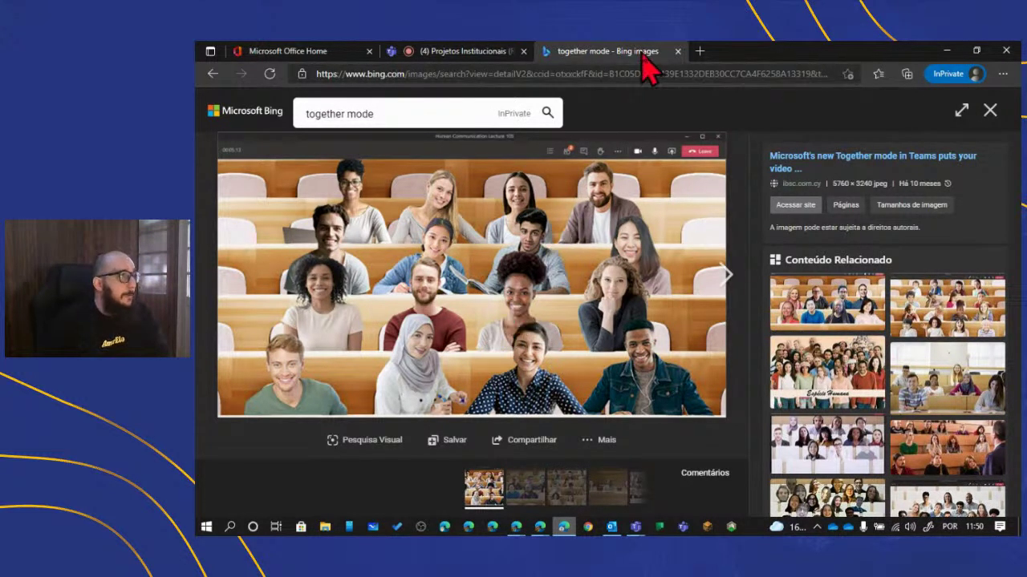
click(676, 51)
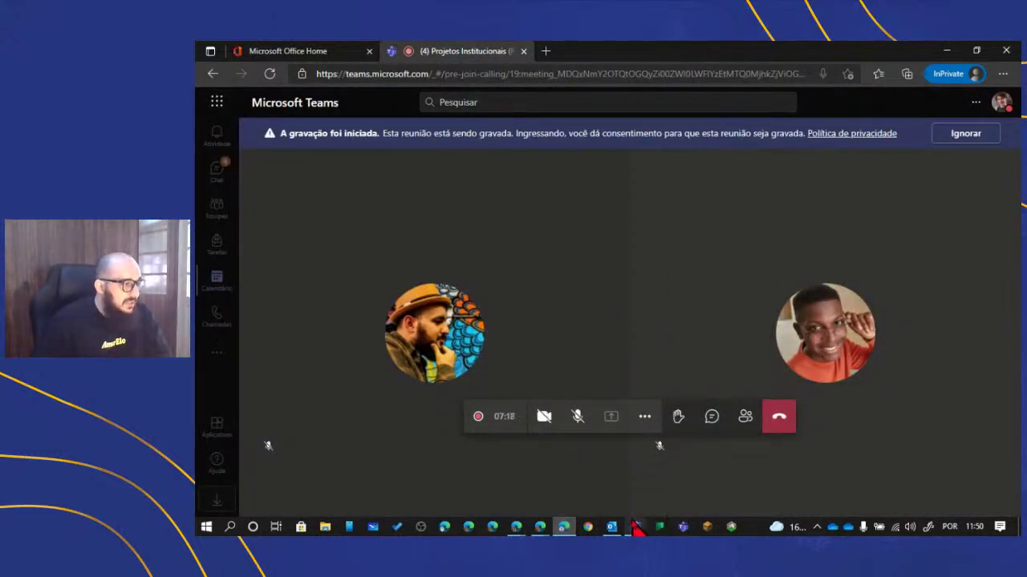
- Bring back the desktop Teams meeting window and turn on live captions
mouse_move(636, 522)
click(667, 445)
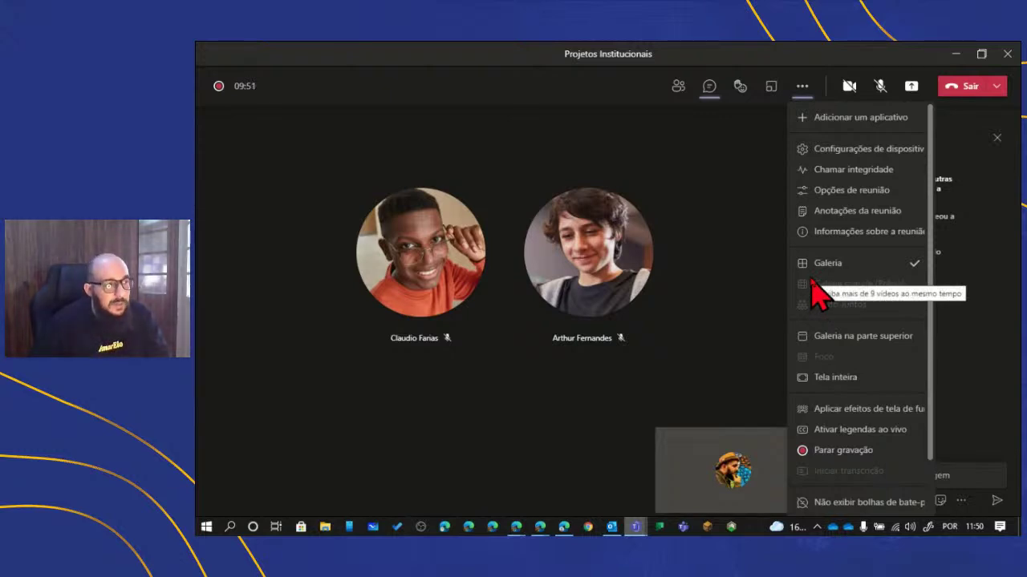
scroll(834, 304, down, 2)
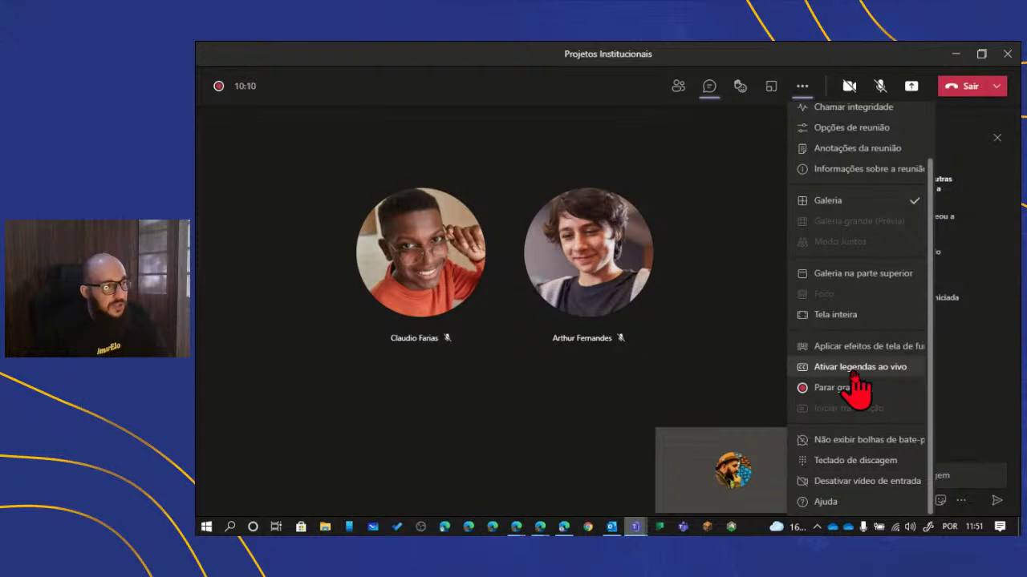
click(853, 372)
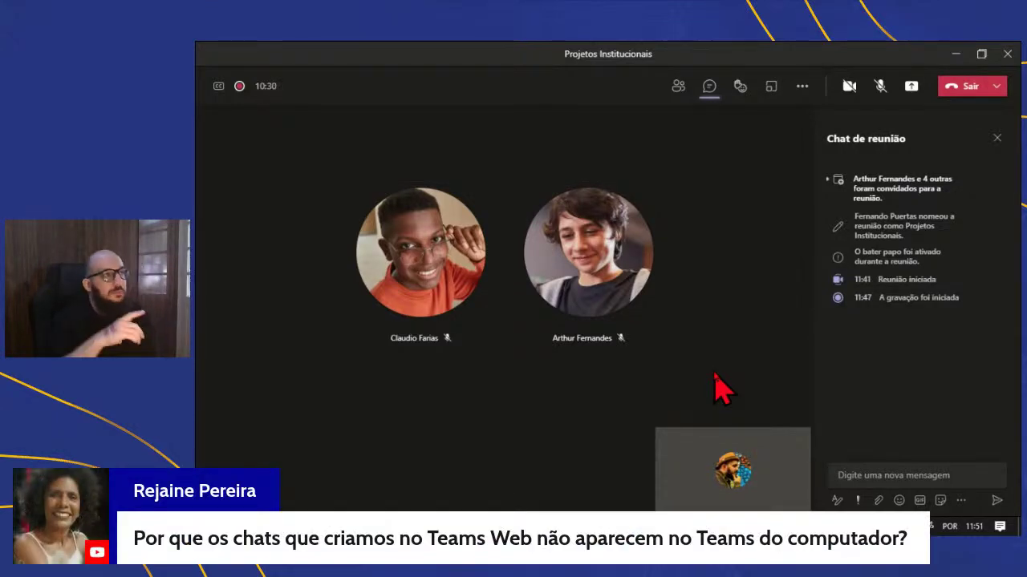
- Close the chat panel, toggle the mic on and back to muted, and turn off live captions
click(997, 139)
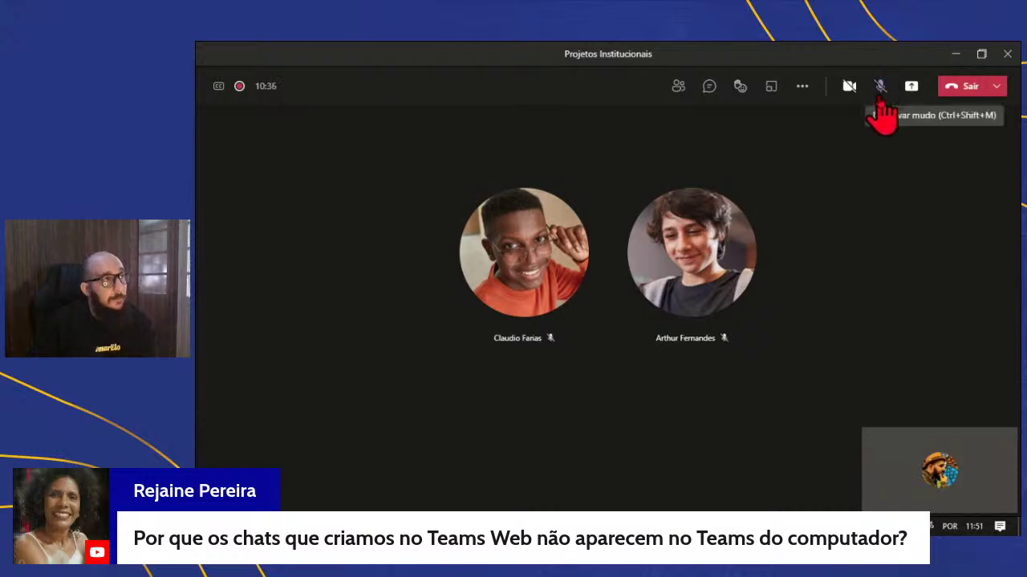
click(880, 88)
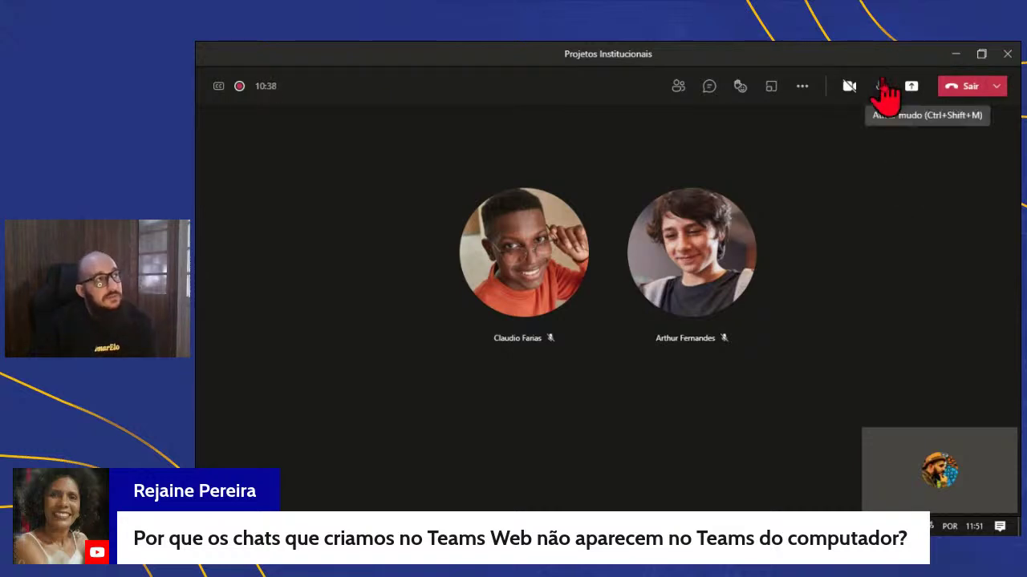
click(881, 87)
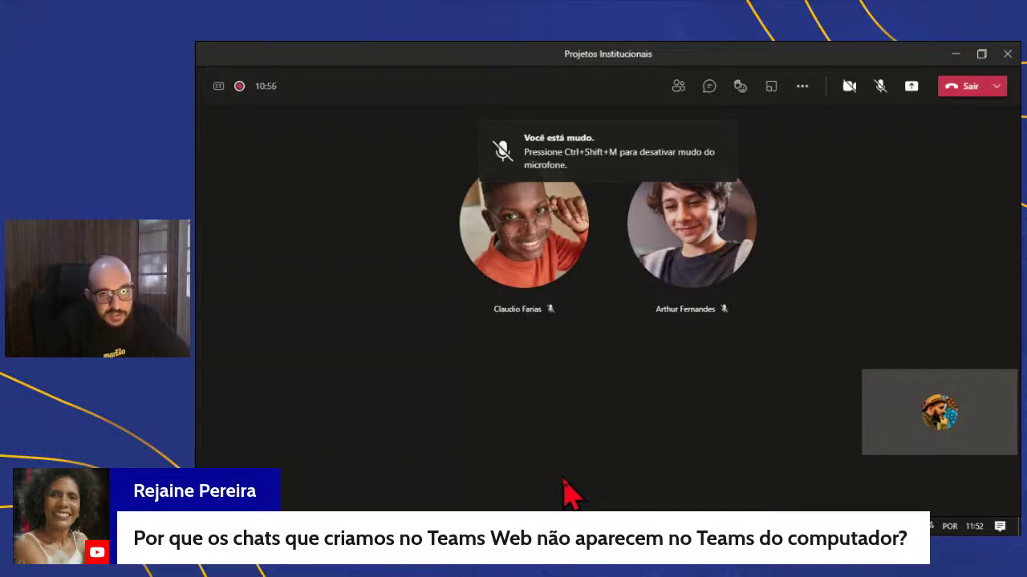
click(802, 87)
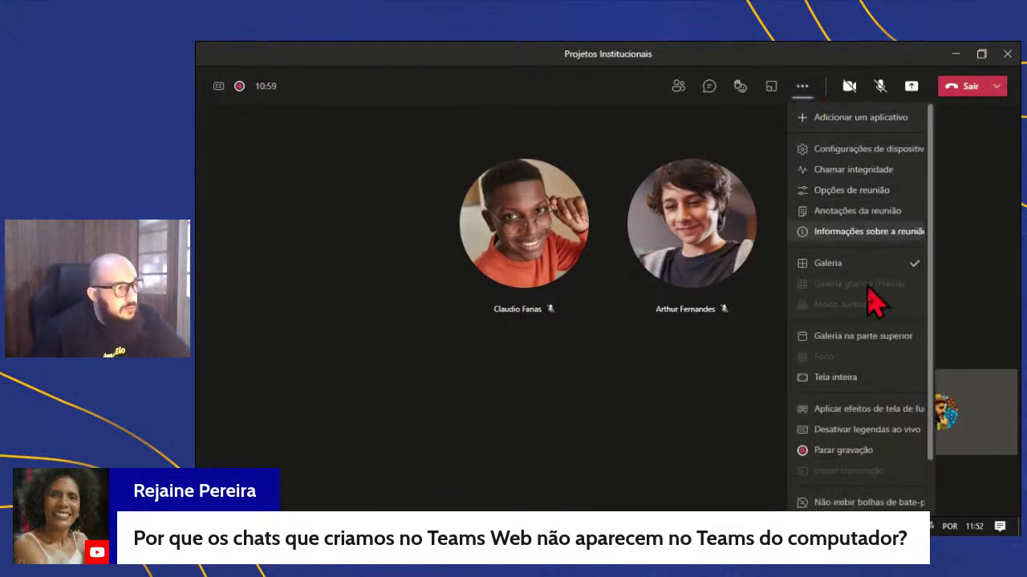
click(871, 437)
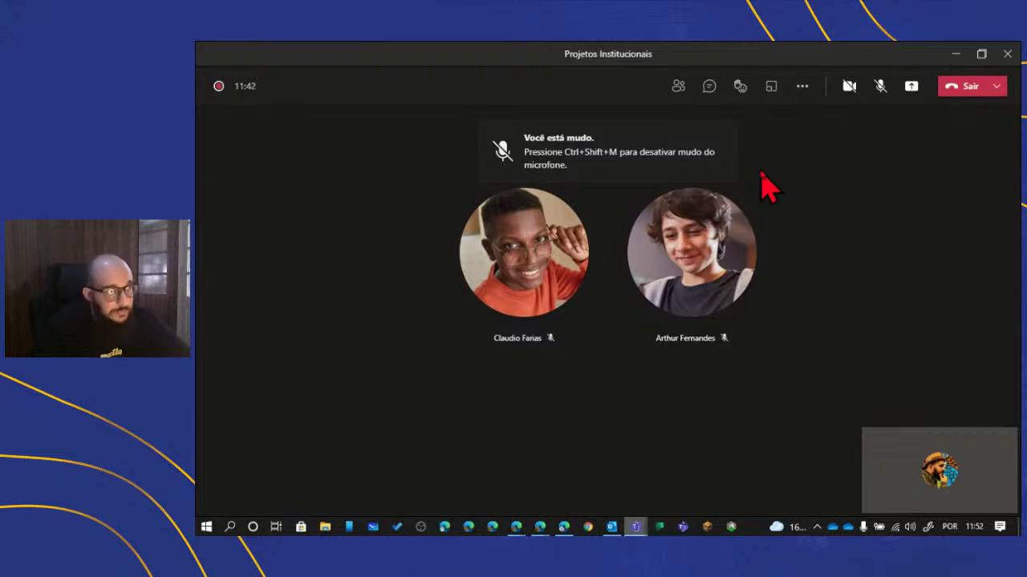
- Stop the meeting recording and confirm in the dialog
click(803, 88)
scroll(898, 313, down, 1)
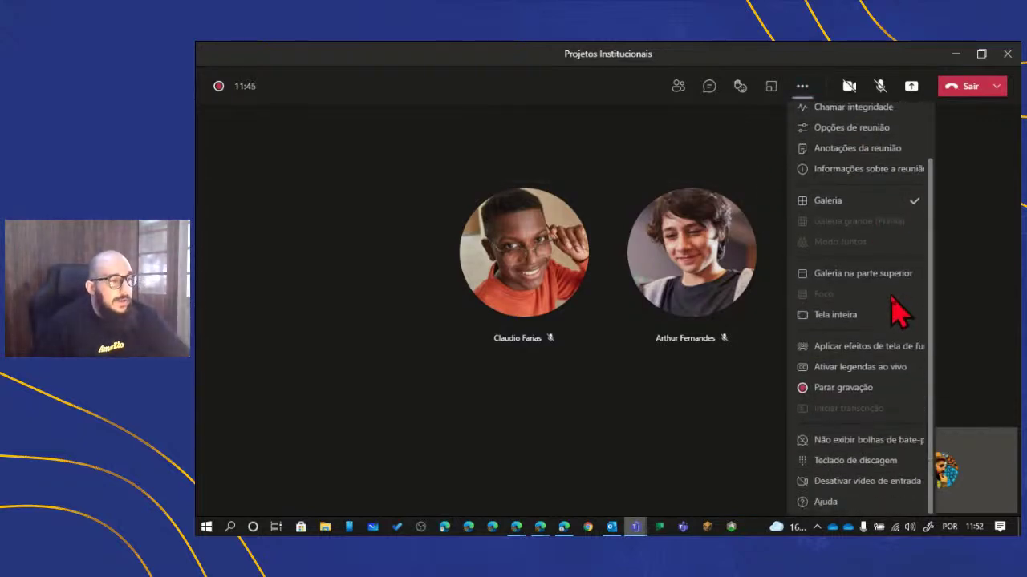
click(838, 389)
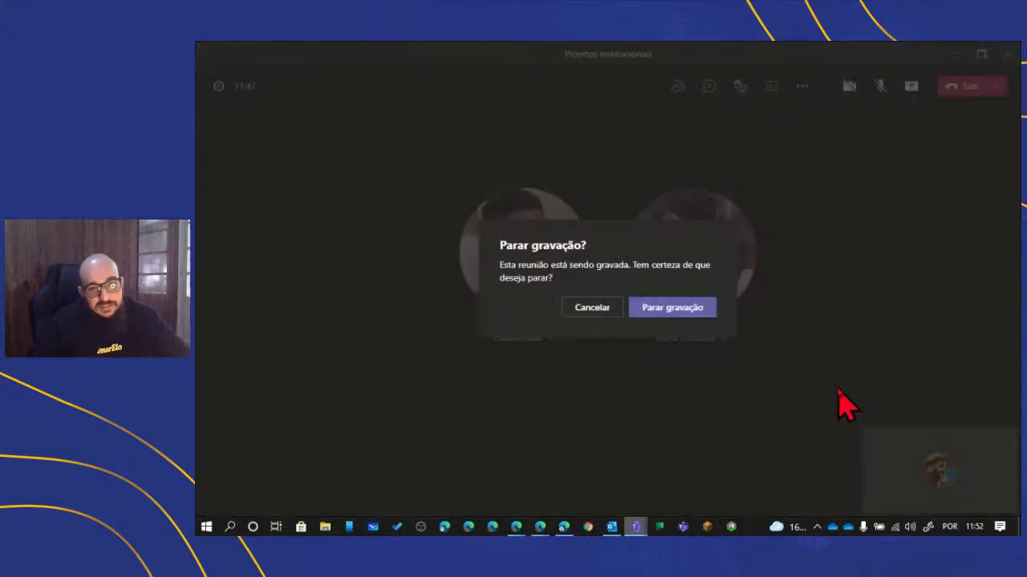
click(683, 311)
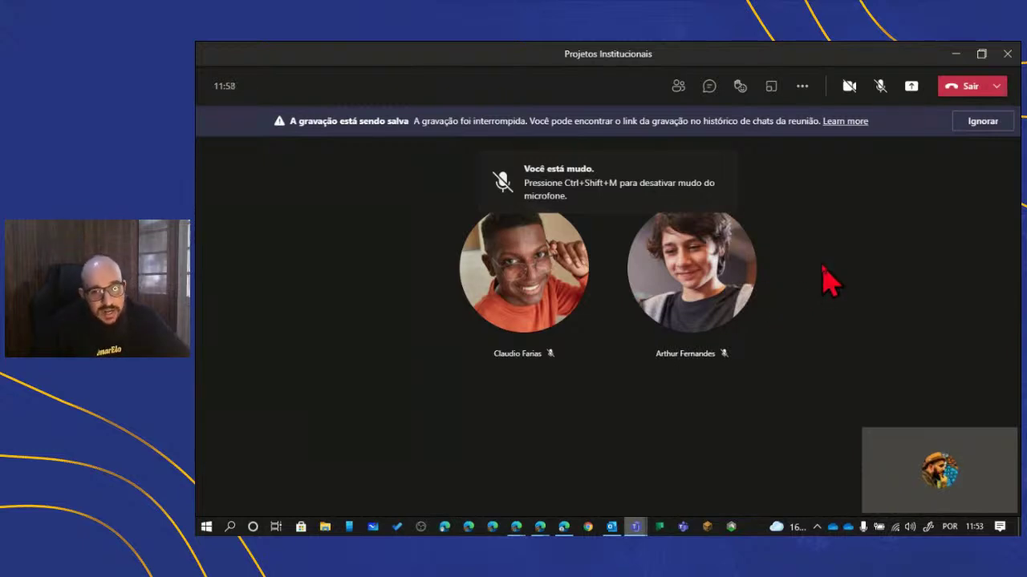
- Reopen More actions to check that recording can be started again
click(804, 87)
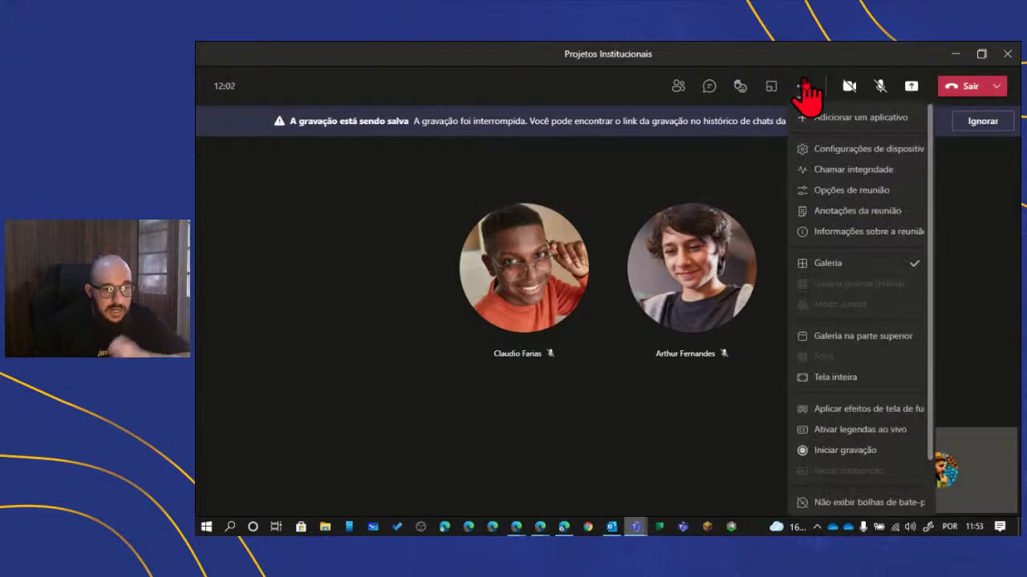
scroll(865, 289, down, 1)
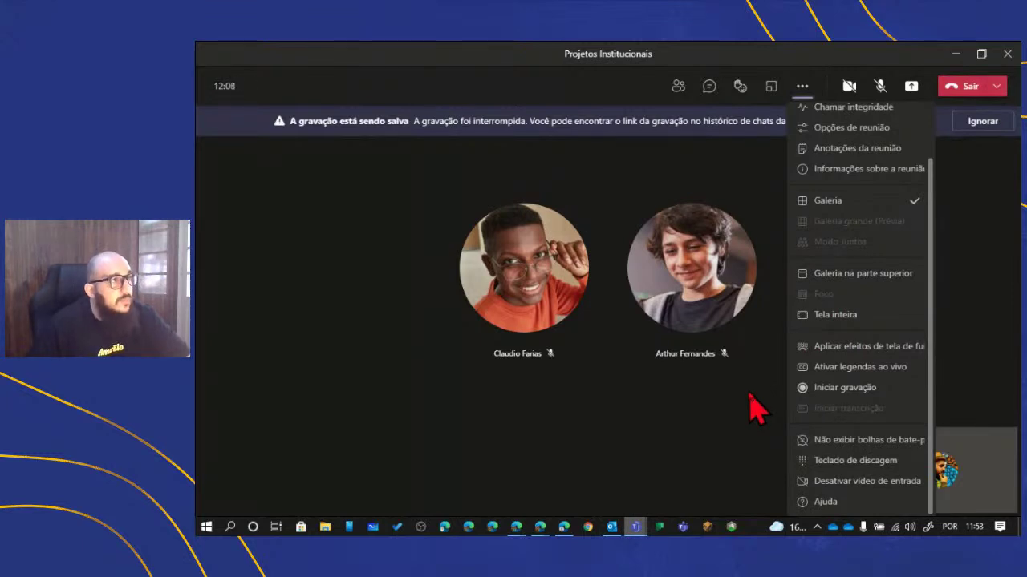
scroll(855, 411, up, 1)
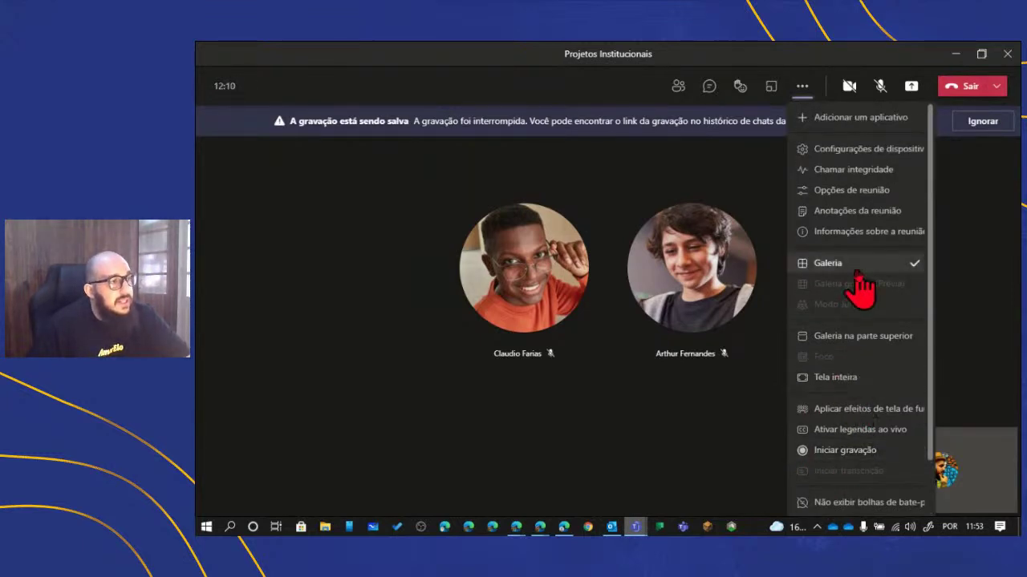
scroll(866, 293, down, 1)
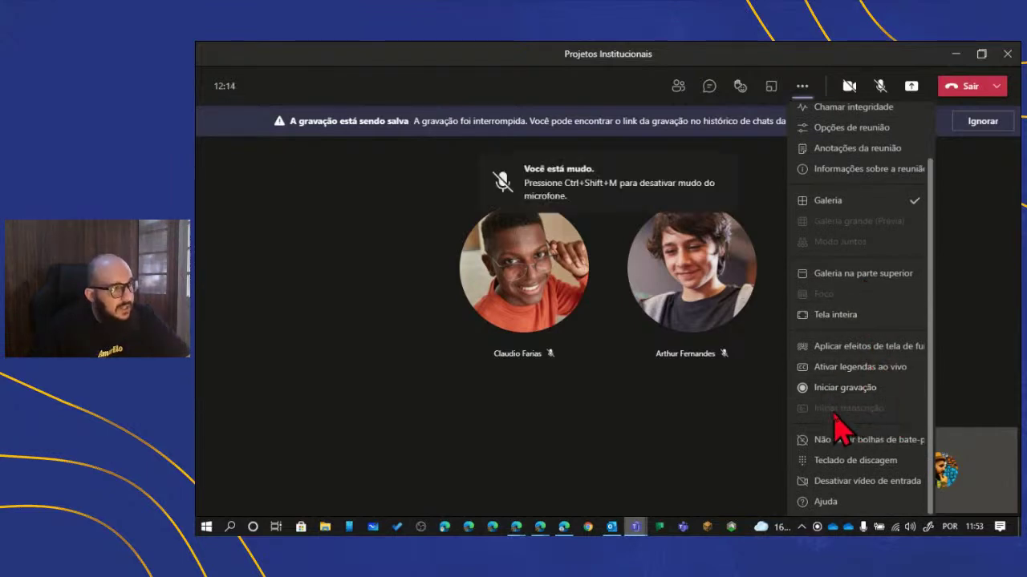
mouse_move(839, 425)
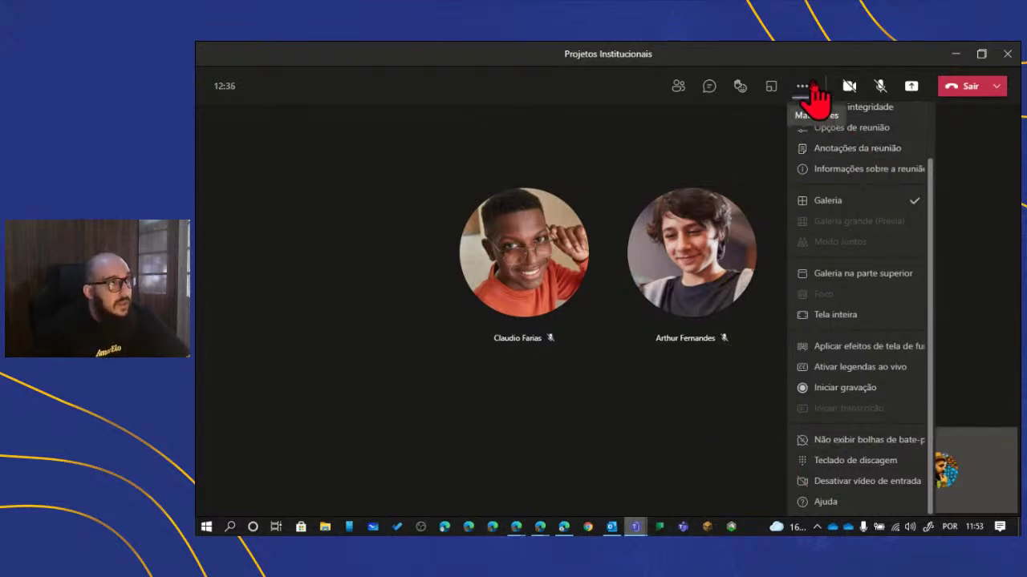
- Browse the Whiteboard and PowerPoint Live sharing options, then close the panel with Esc
click(911, 88)
click(914, 90)
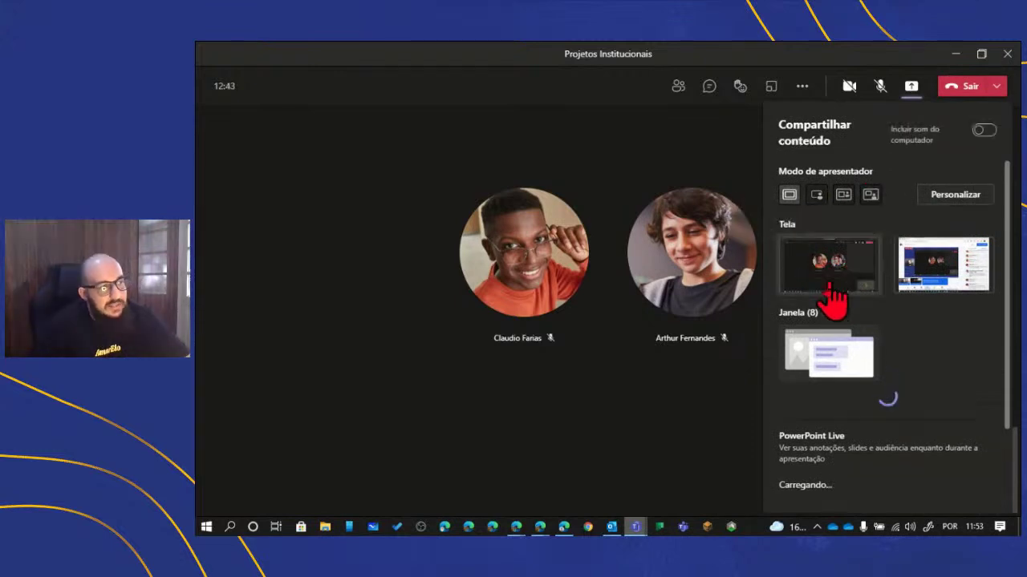
scroll(810, 341, down, 1)
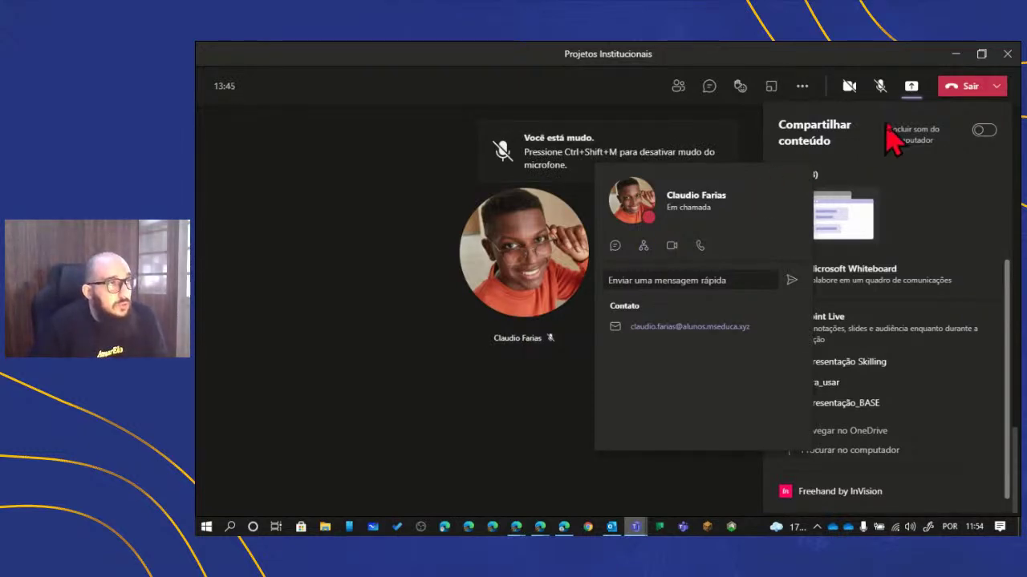
key(Escape)
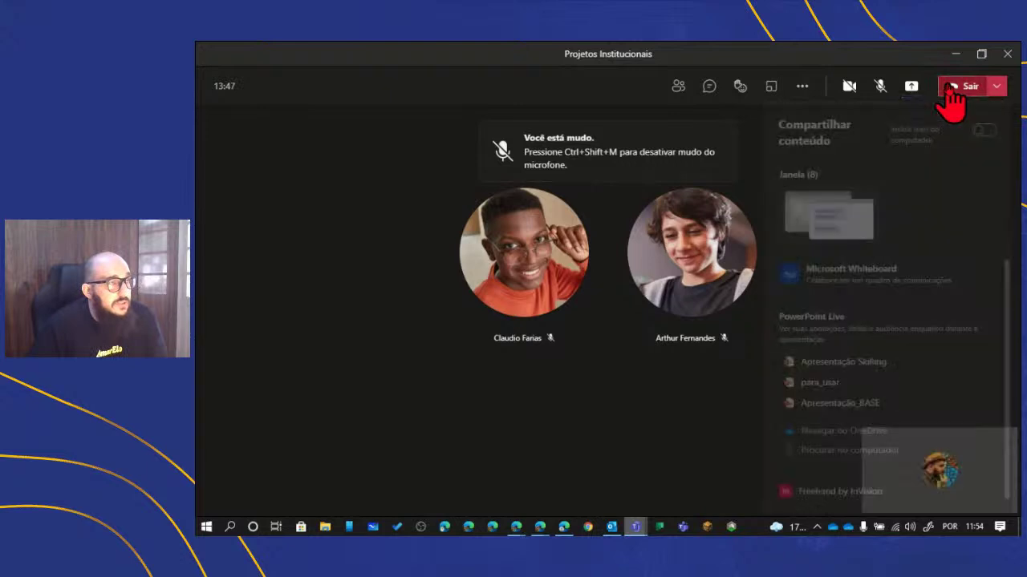
- Leave the call in the desktop app, hang up in Edge, and return to the meeting details page
click(950, 88)
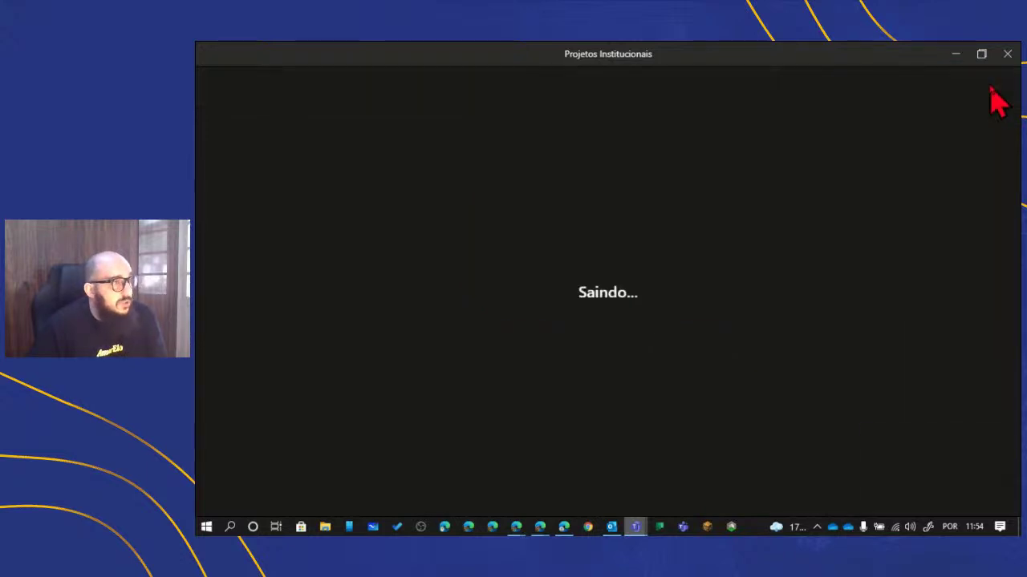
click(564, 528)
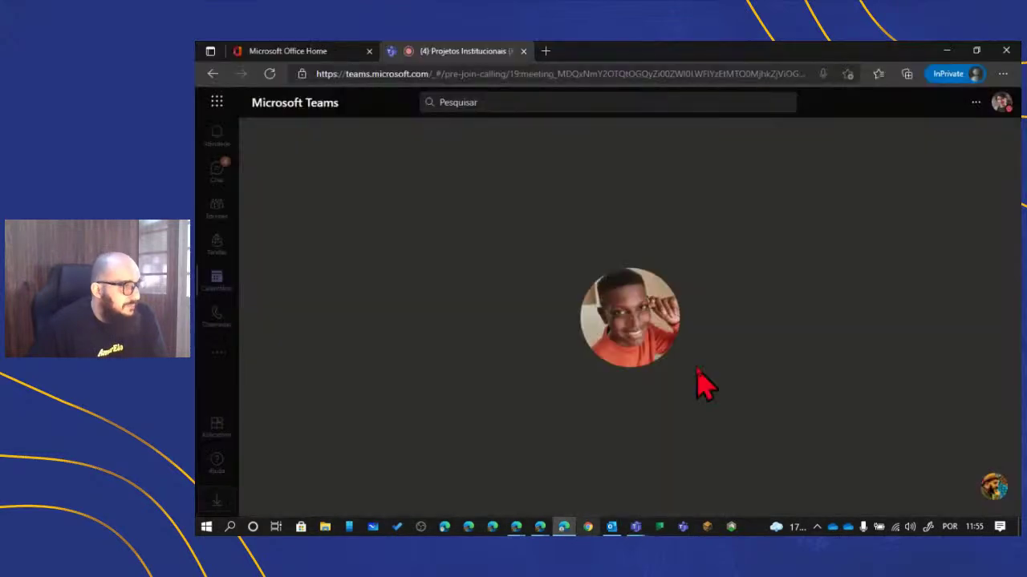
mouse_move(704, 385)
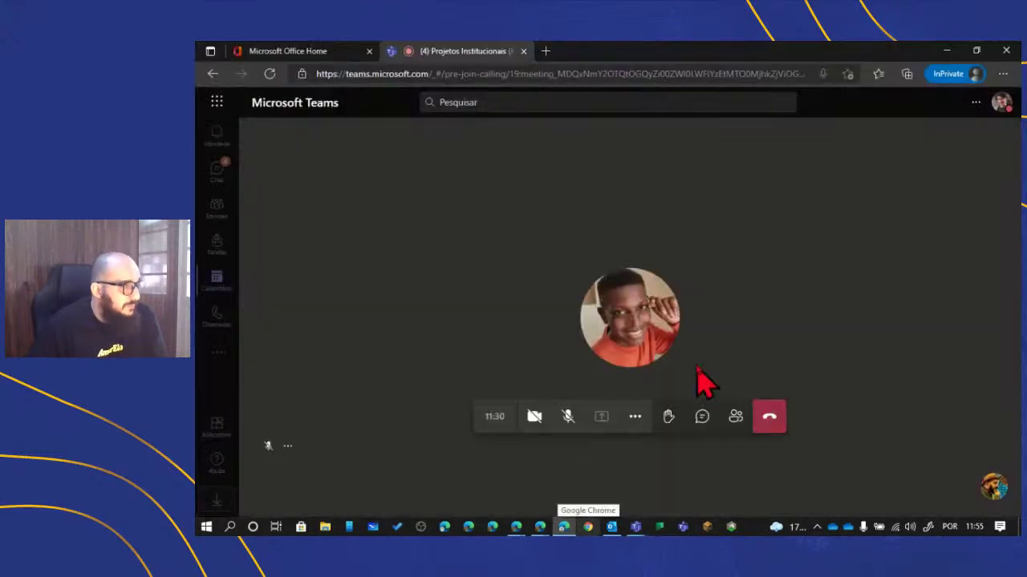
click(772, 421)
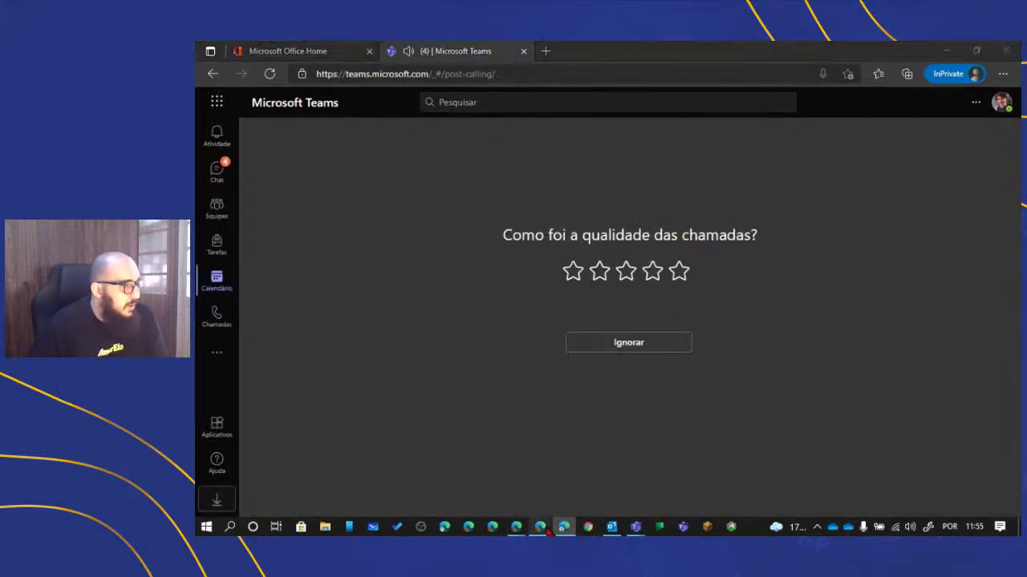
click(542, 531)
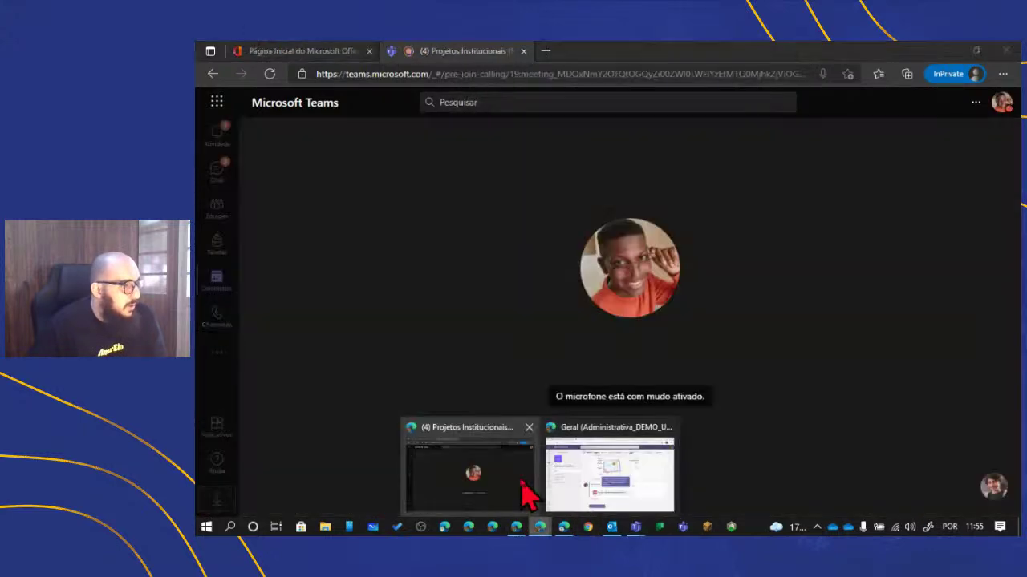
click(527, 488)
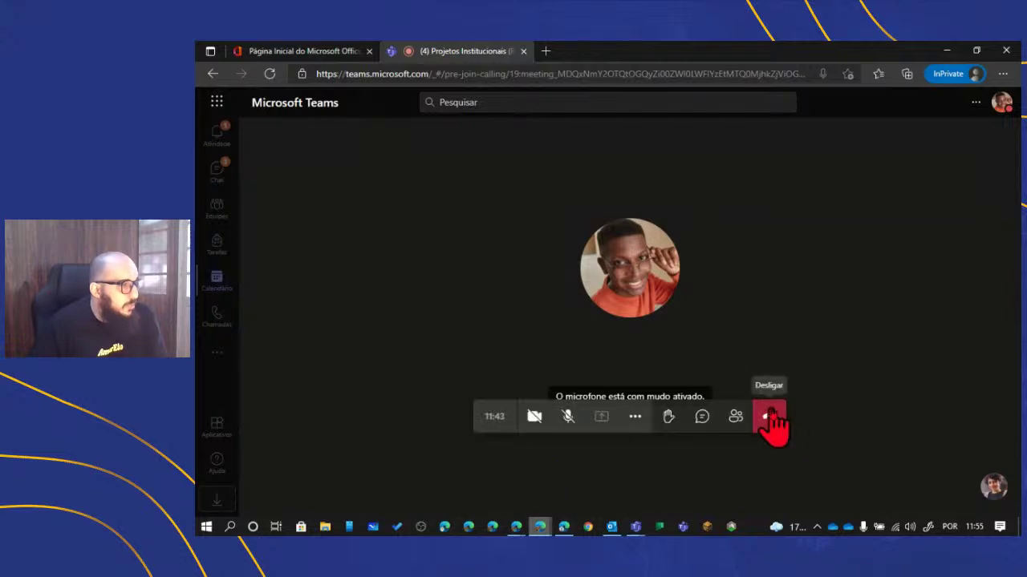
click(770, 416)
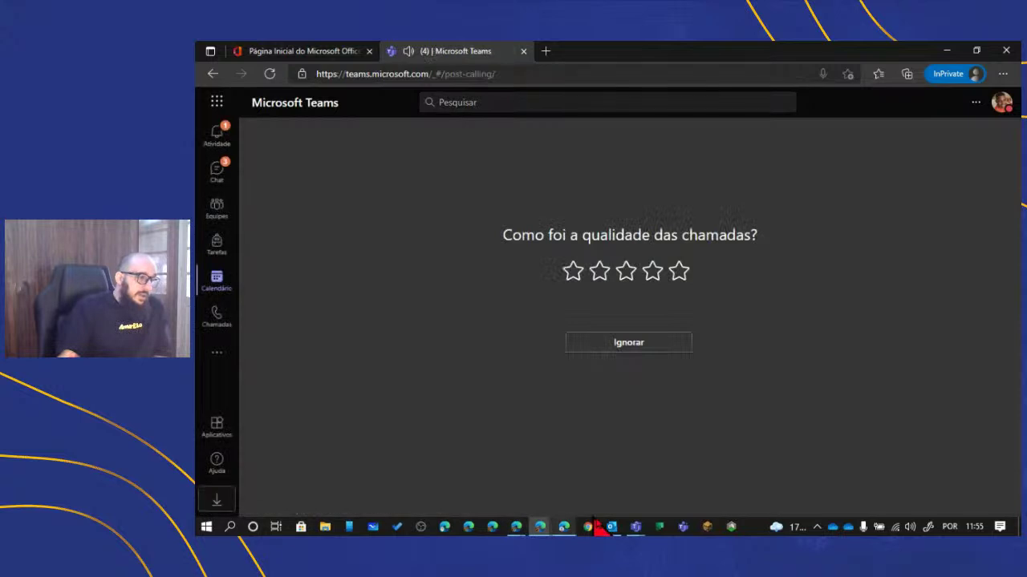
mouse_move(635, 529)
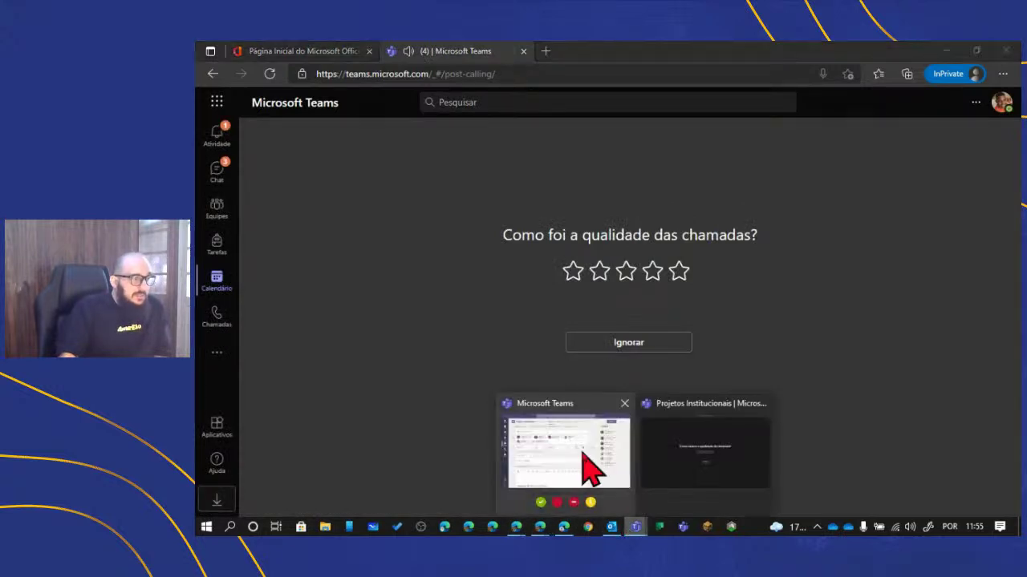
click(585, 467)
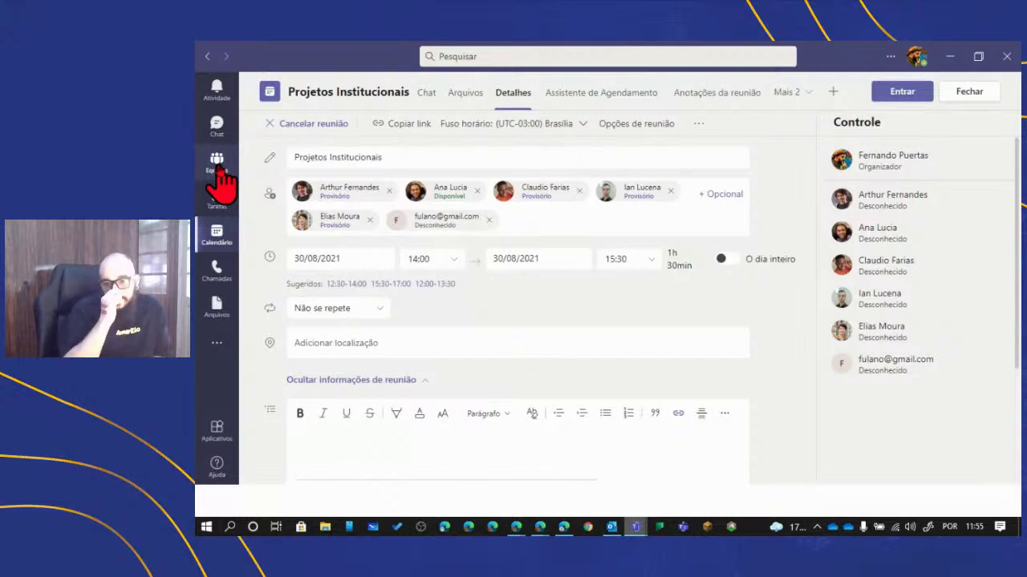
- Go to Teams, open the Pessoas e Cultura channel, and bring up the add-a-tab choices
click(216, 165)
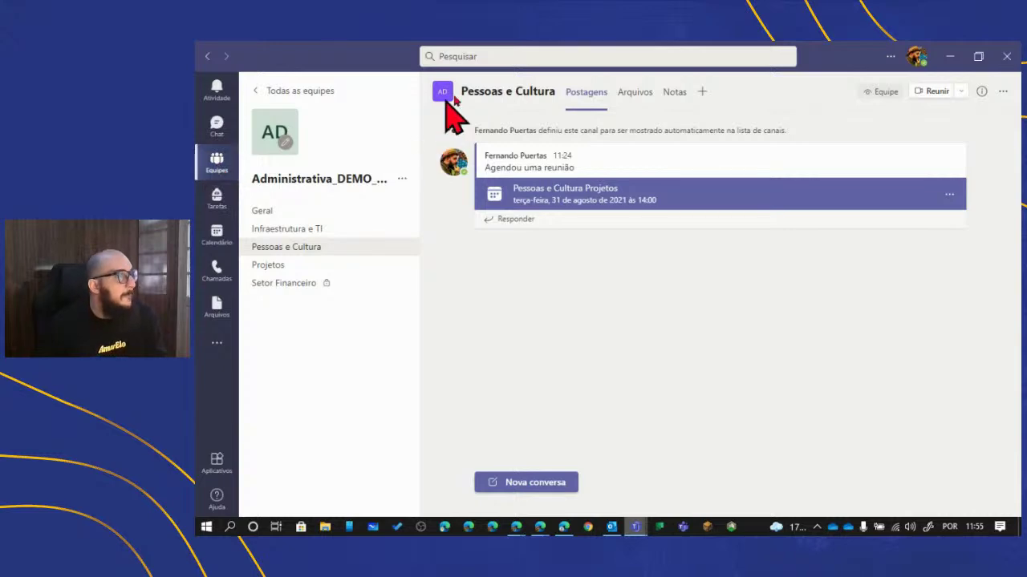
mouse_move(521, 92)
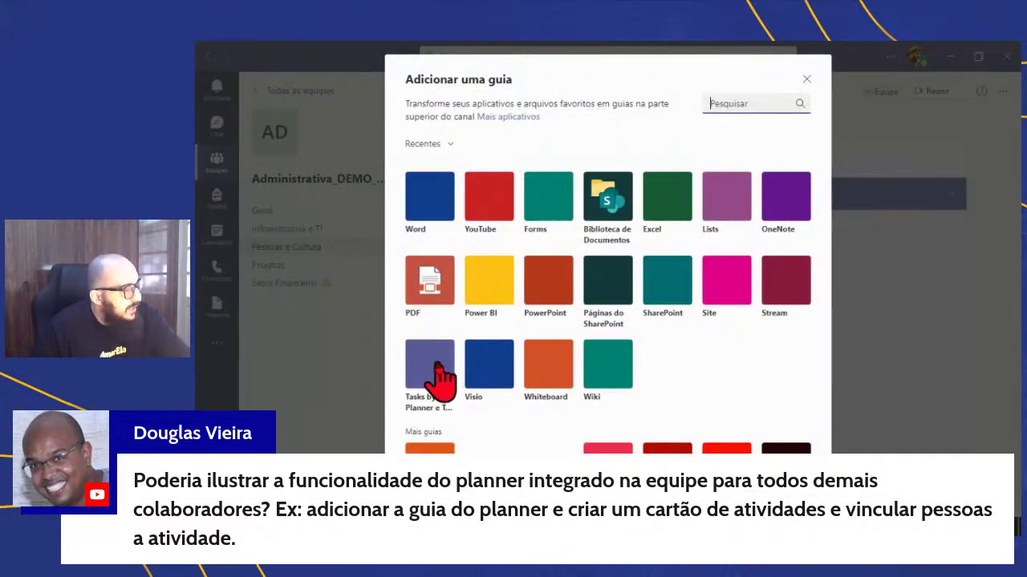
- Add a Tasks by Planner tab for a new plan named 'Pessoas e Cultura'
click(441, 375)
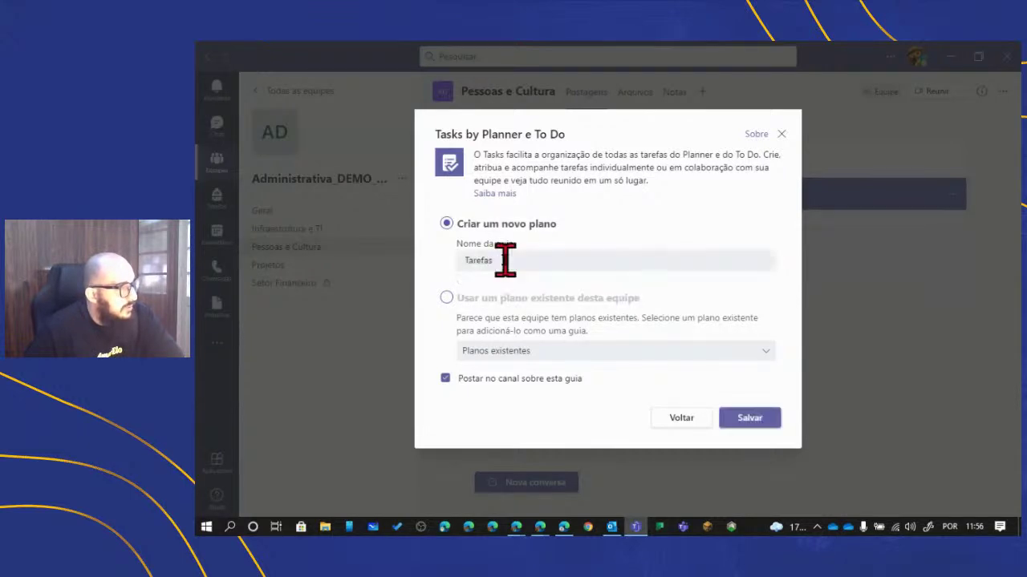
drag(505, 258, 450, 273)
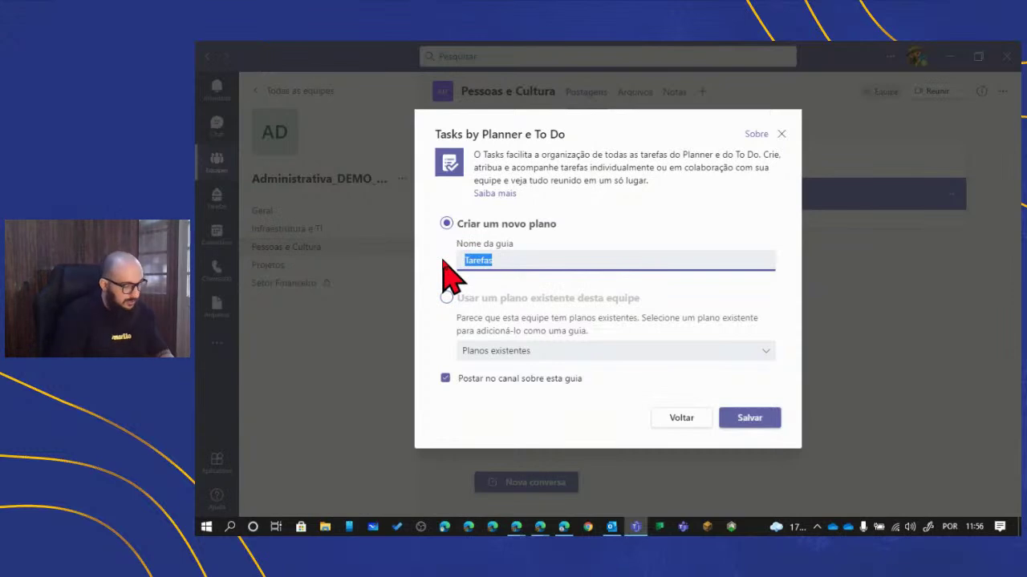
text(Pessoas )
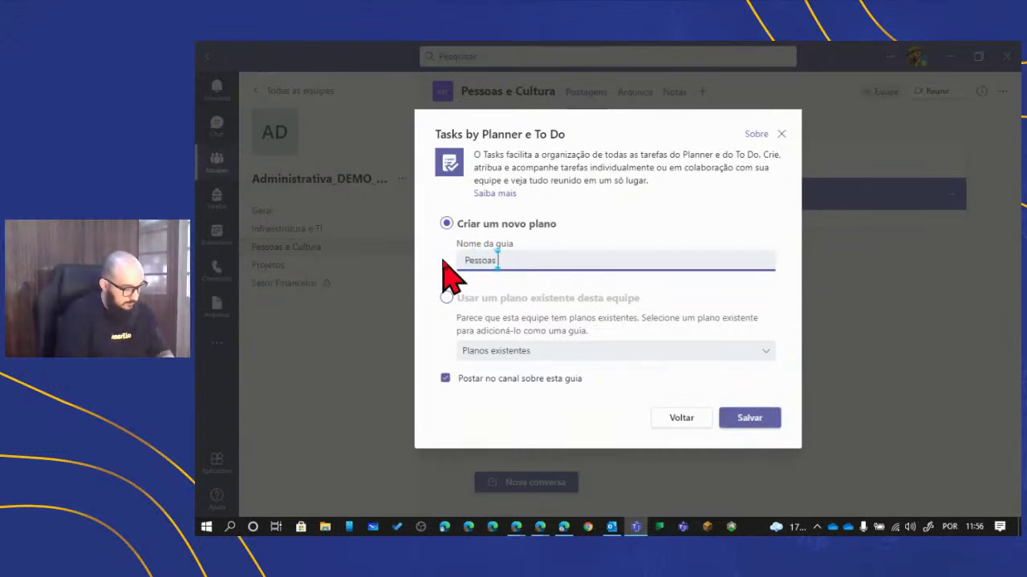
text(e Cultu)
key(BackSpace)
key(BackSpace)
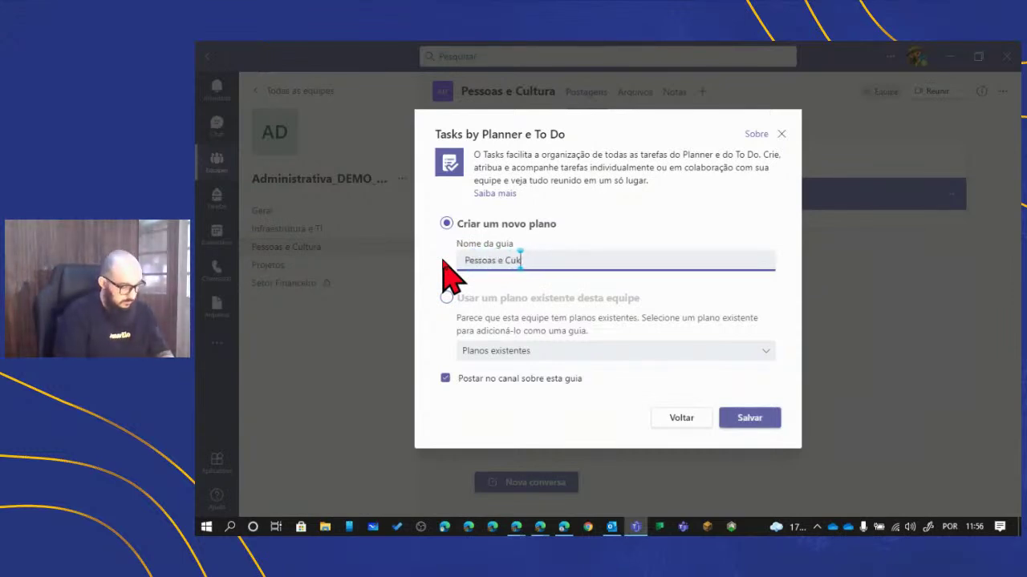
text(tura)
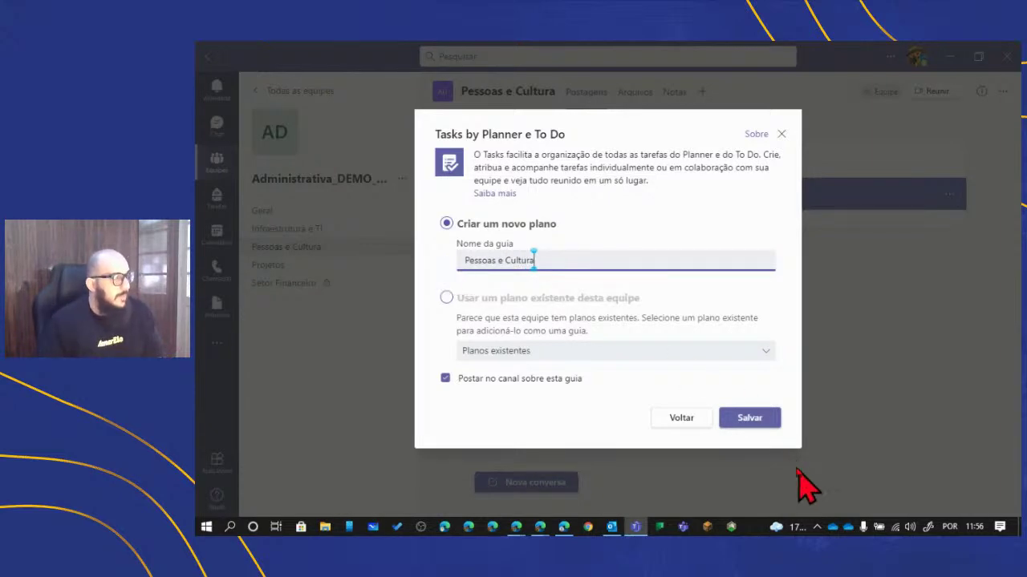
click(762, 418)
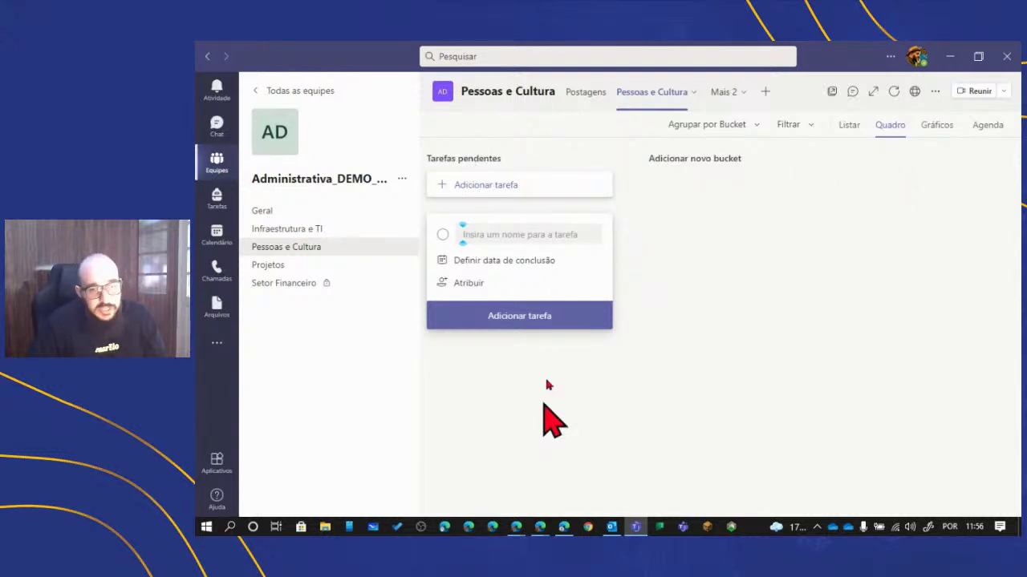
- Rename the Tarefas pendentes bucket to 'Pesquisa'
click(704, 165)
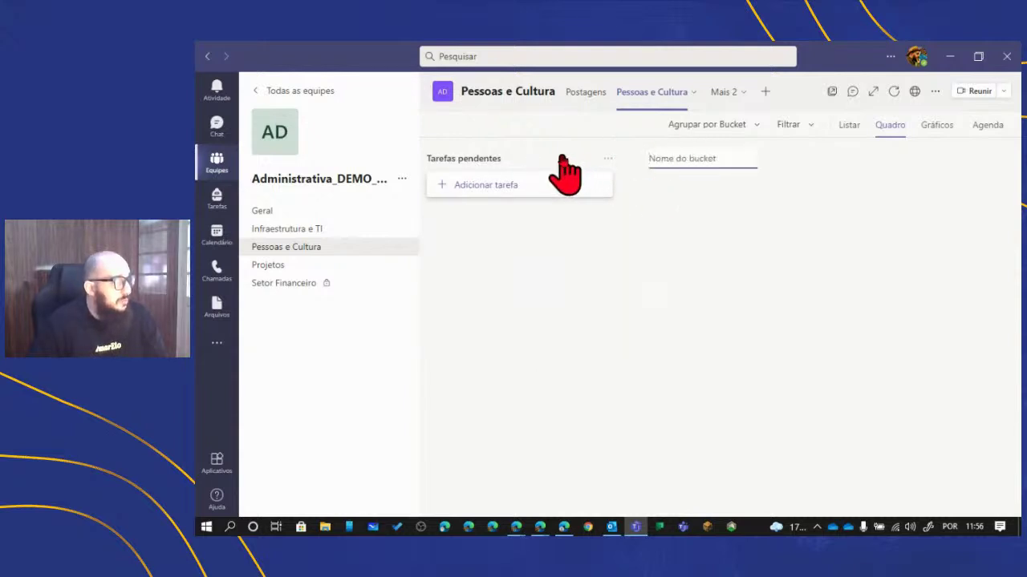
click(529, 156)
drag(520, 157, 436, 157)
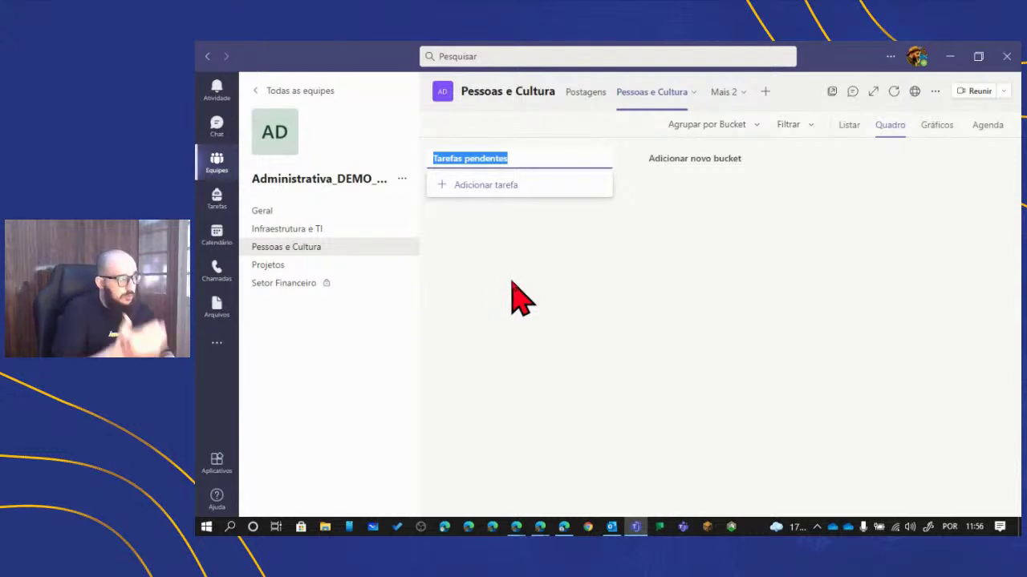
text(Pesquisa)
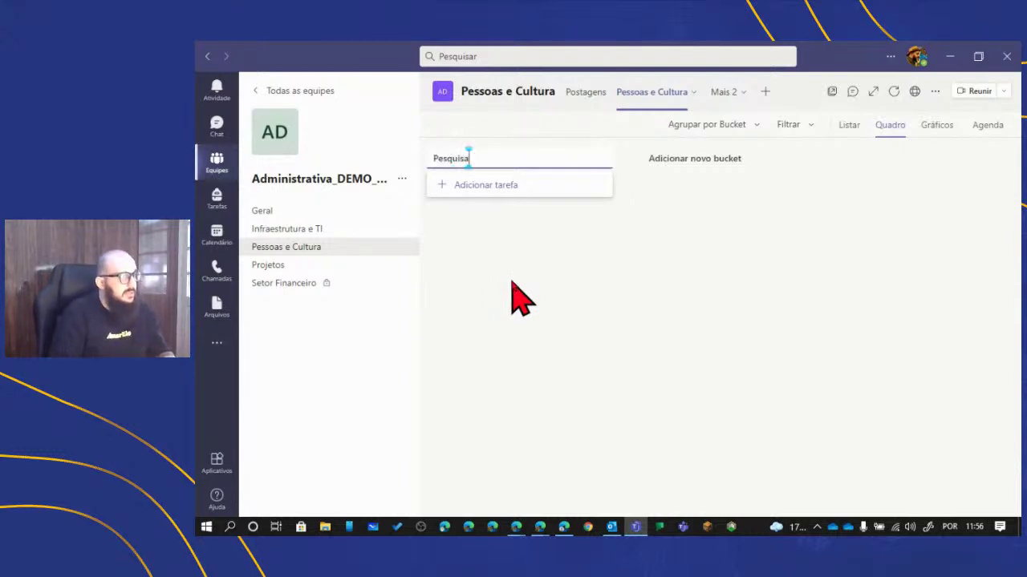
key(Return)
- Add two more buckets named 'Desenvolvimento' and 'Piloto'
click(687, 161)
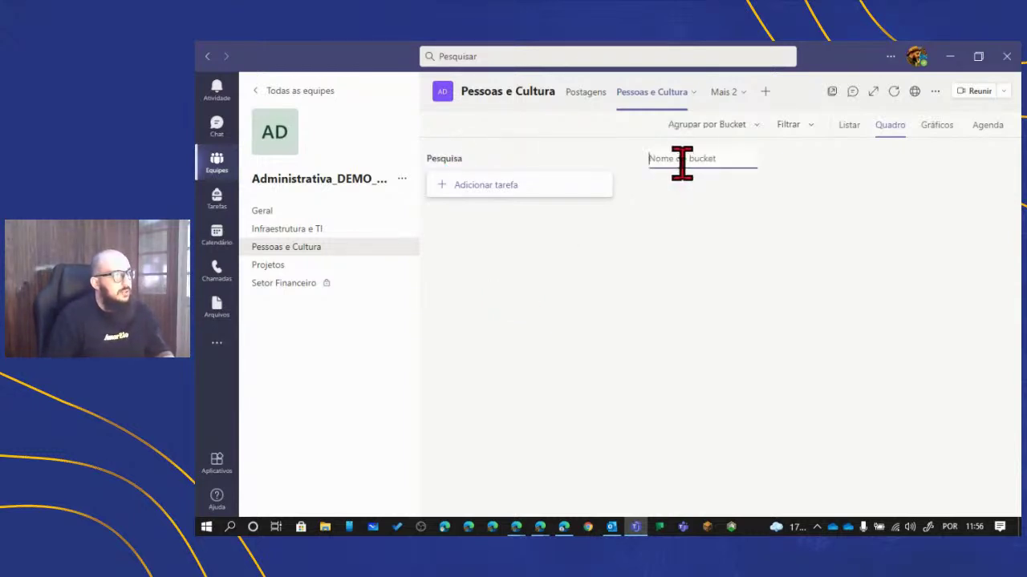
text(Desenvolvimento)
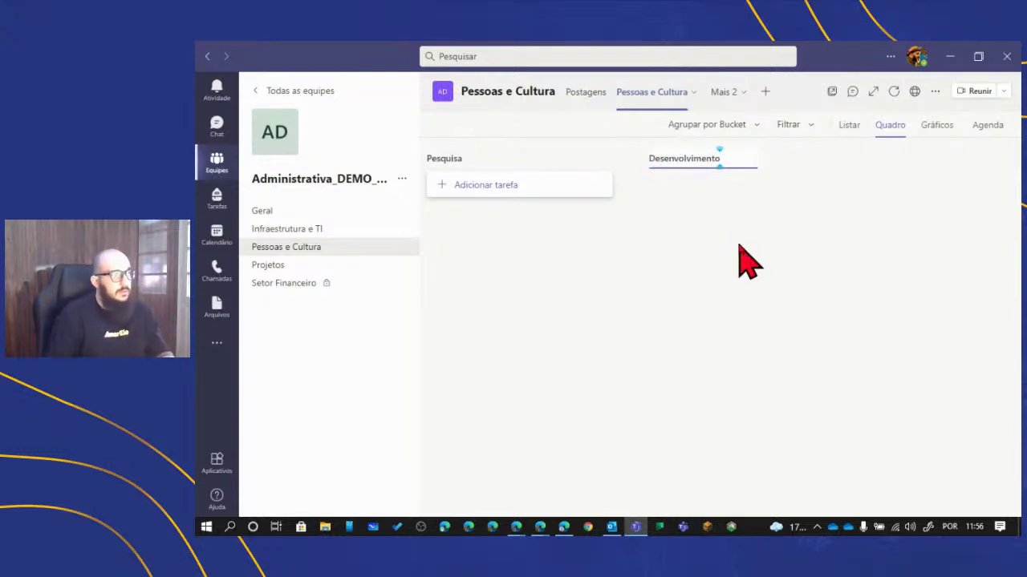
key(Return)
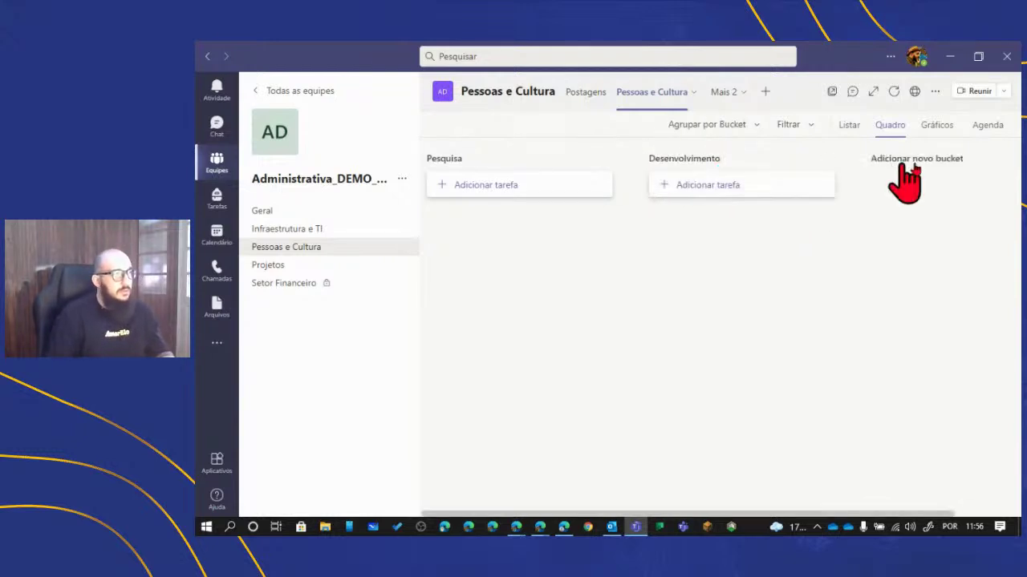
click(923, 159)
text(Pi)
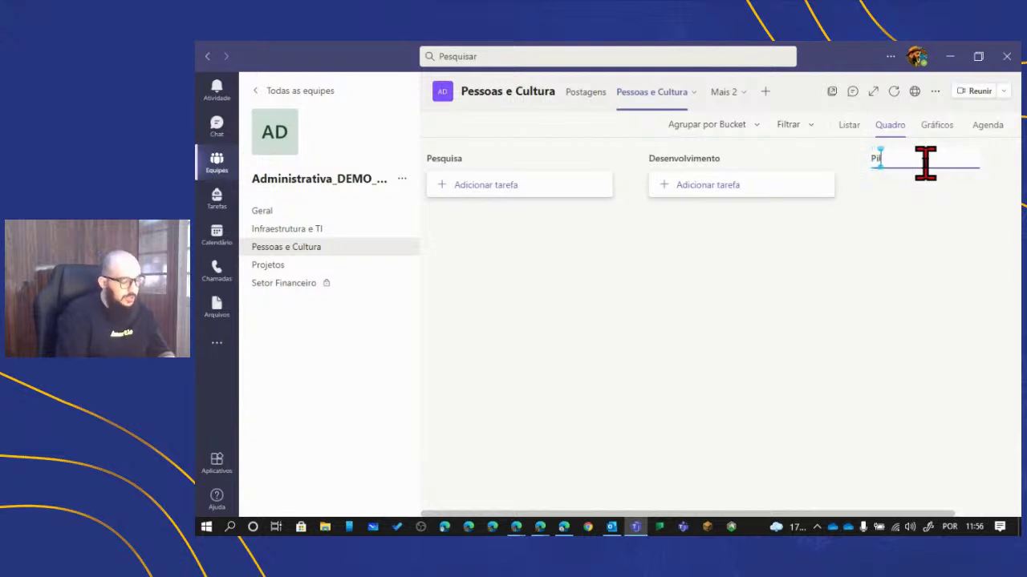
text(loto)
key(Return)
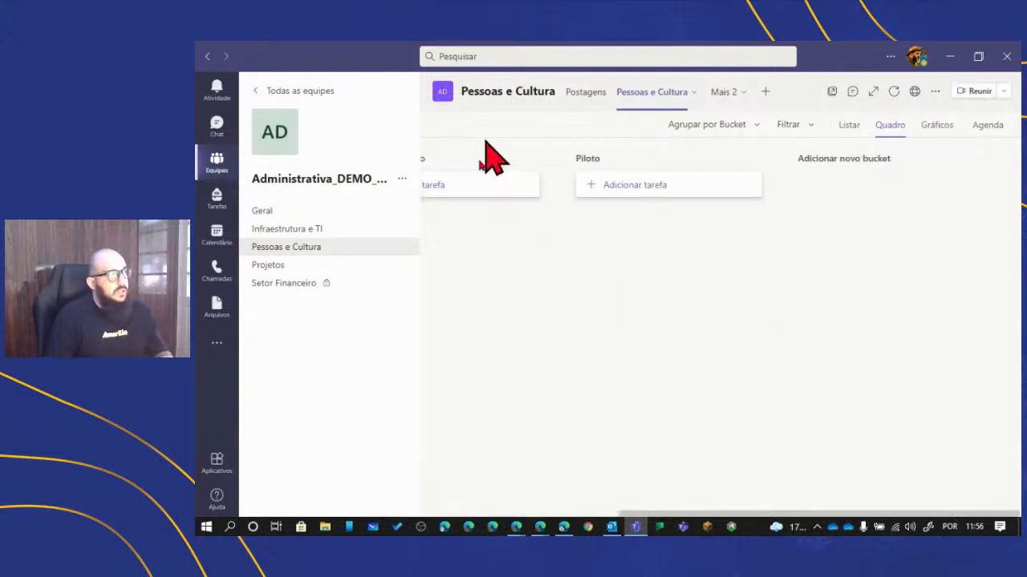
drag(823, 511, 598, 518)
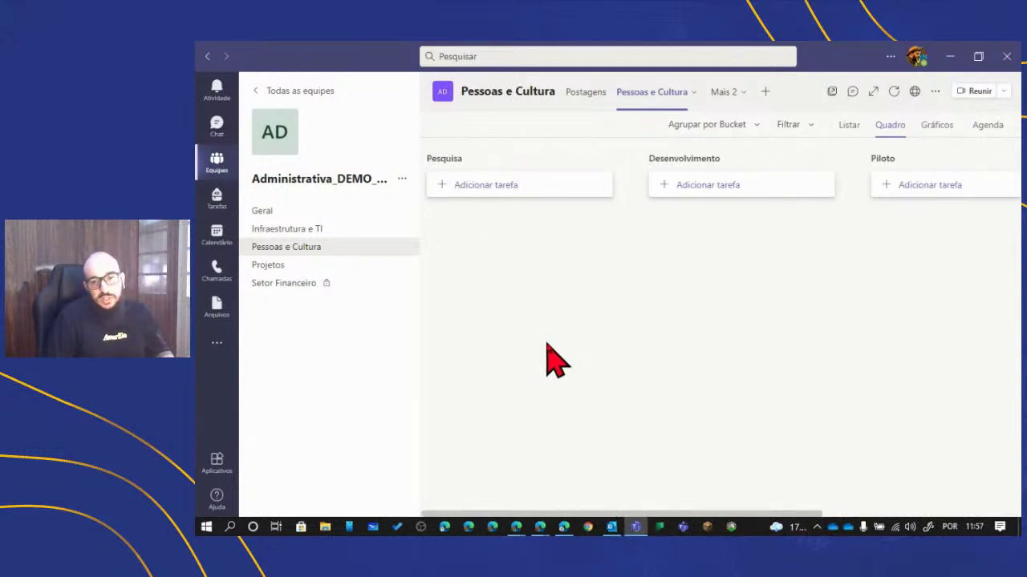
- Start a Pesquisa task 'Entrevista com os colaboradores' due 3 September
click(495, 187)
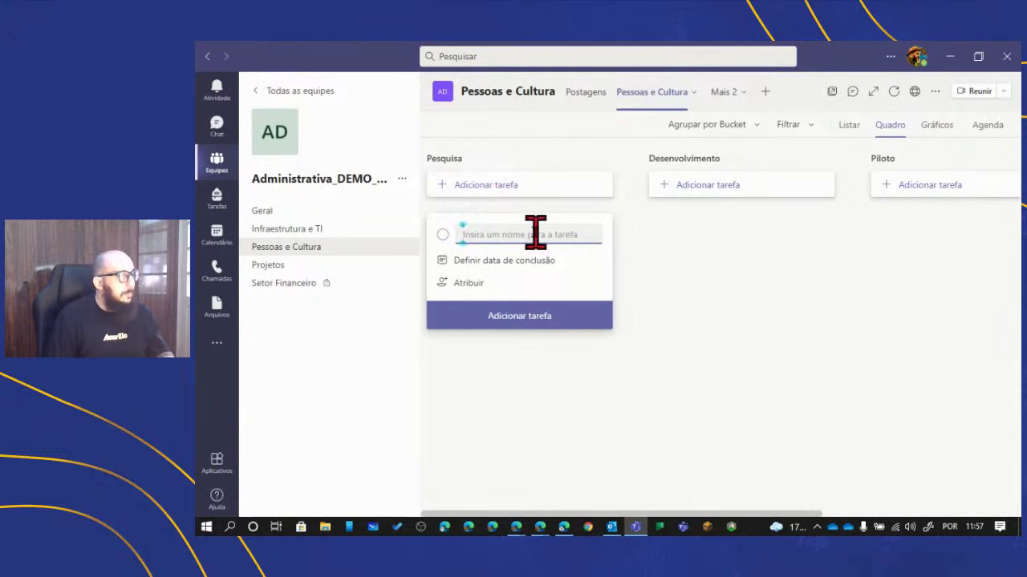
text(E)
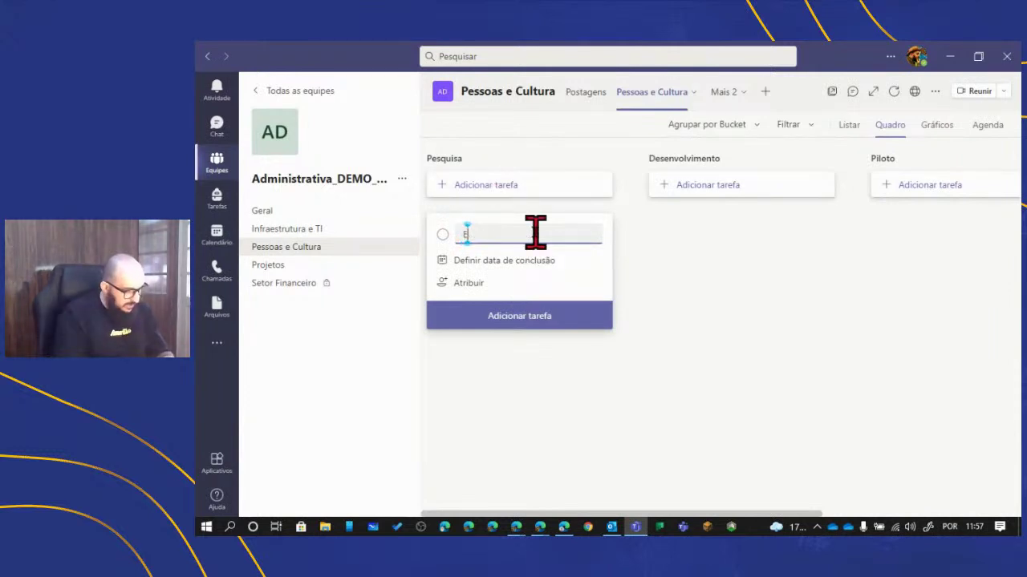
text(ntrevista c)
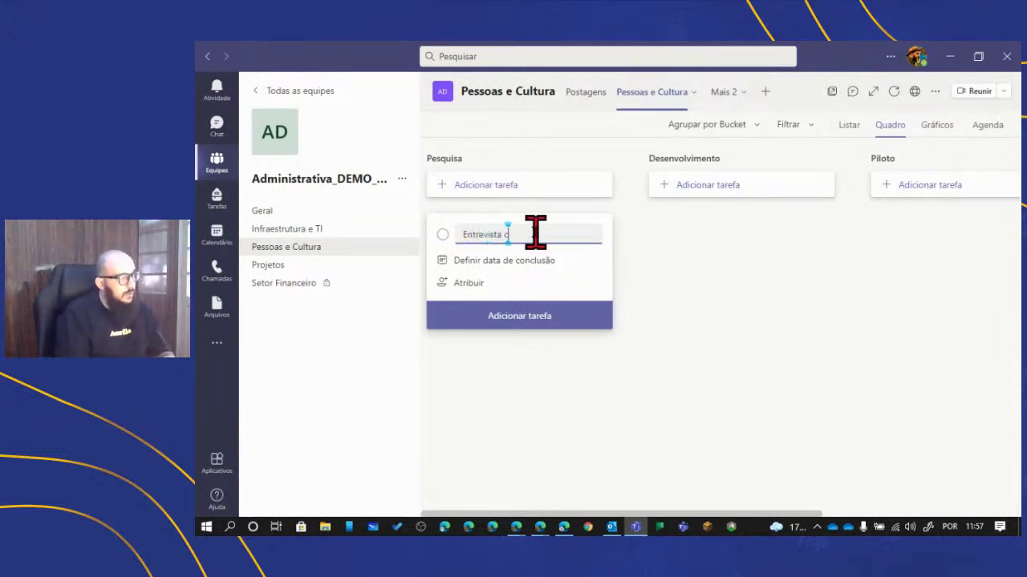
text(om os)
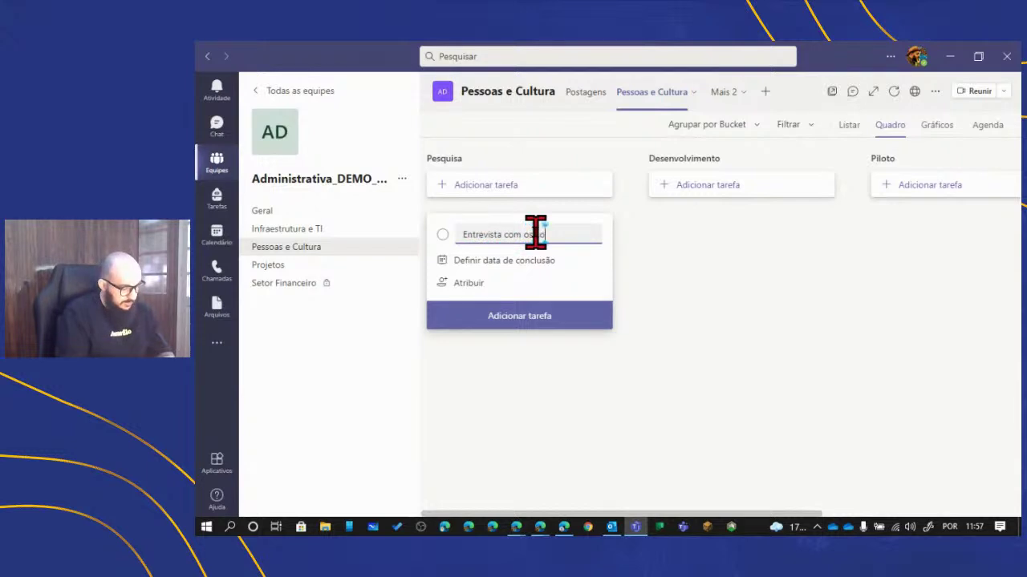
text( colaboradores)
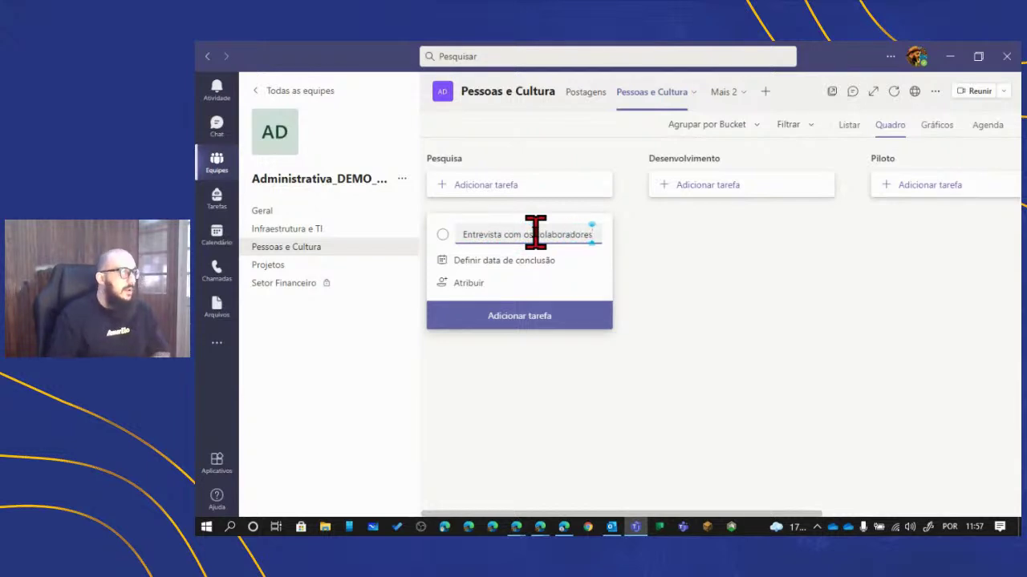
click(508, 261)
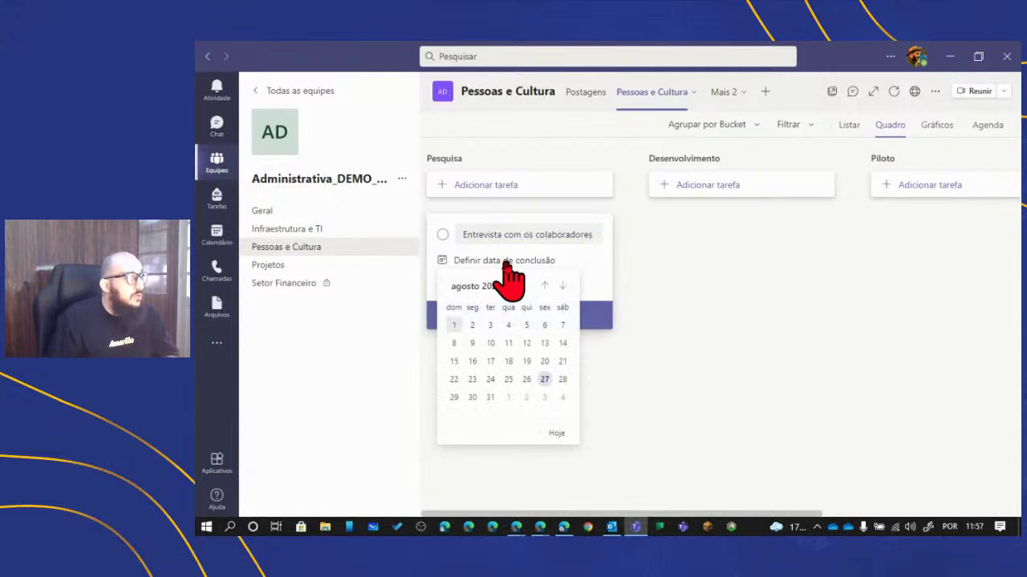
click(543, 399)
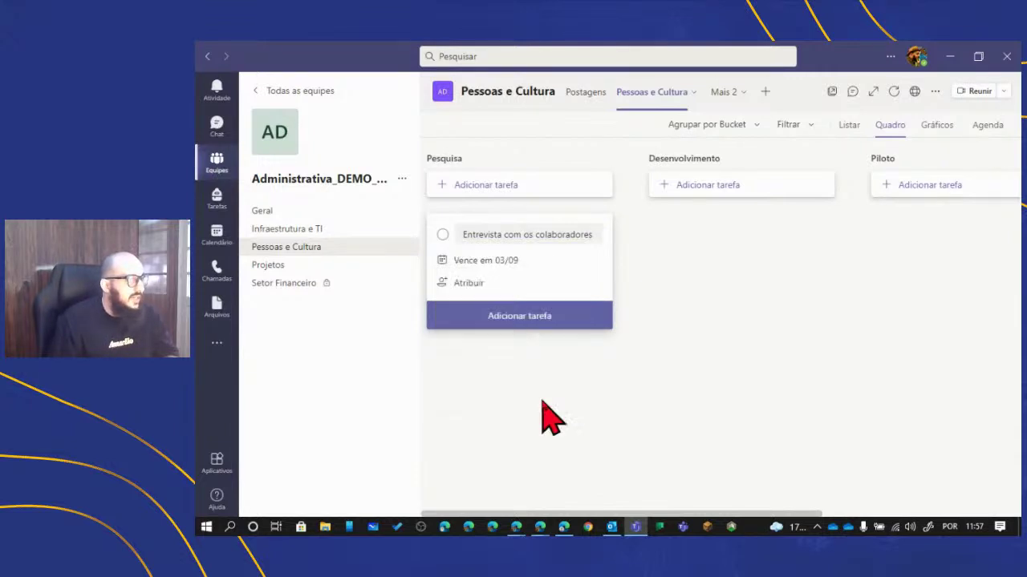
- Assign two team members to the interview task and add it to Pesquisa
click(475, 284)
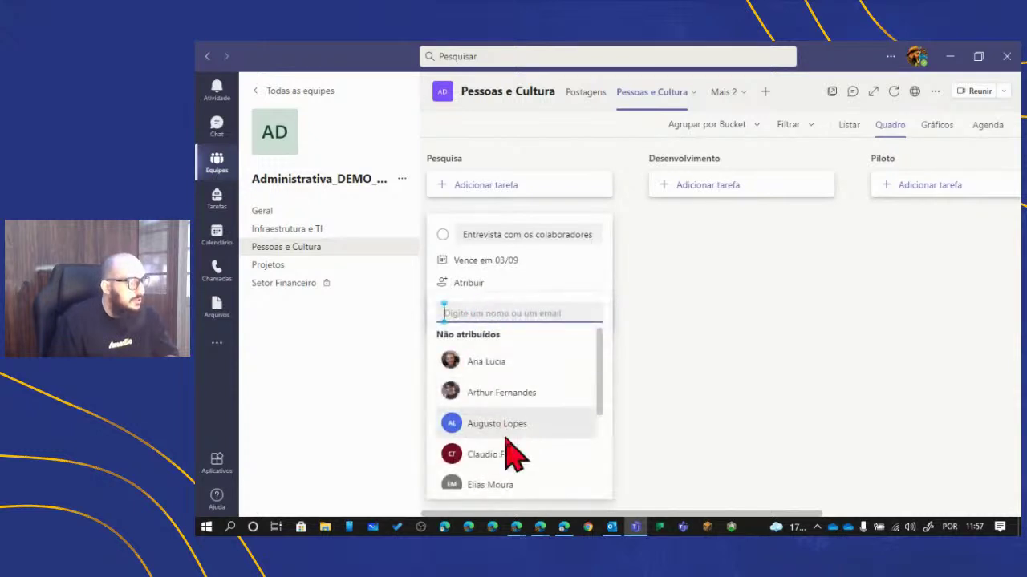
scroll(513, 452, down, 3)
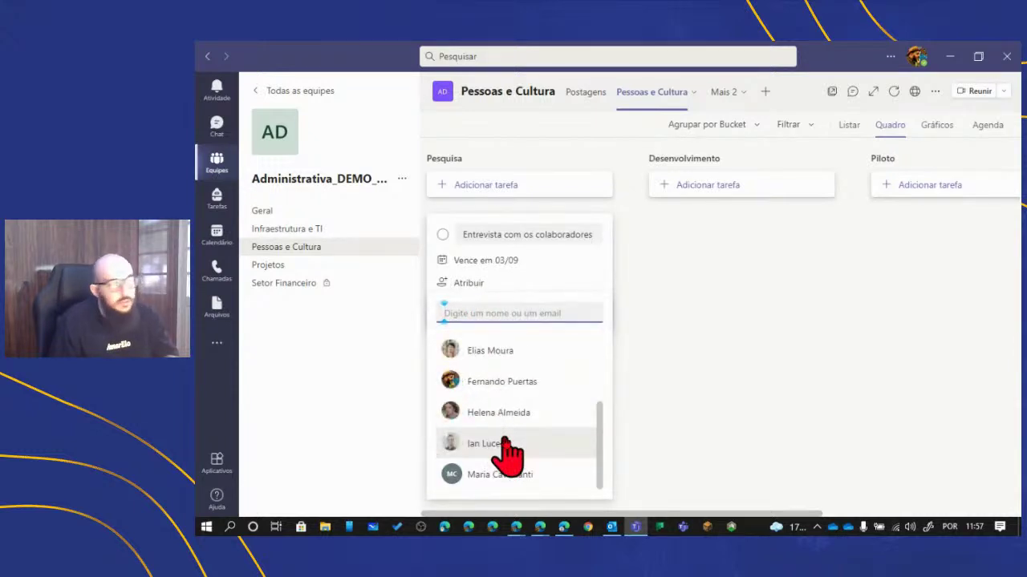
scroll(508, 452, up, 3)
click(502, 365)
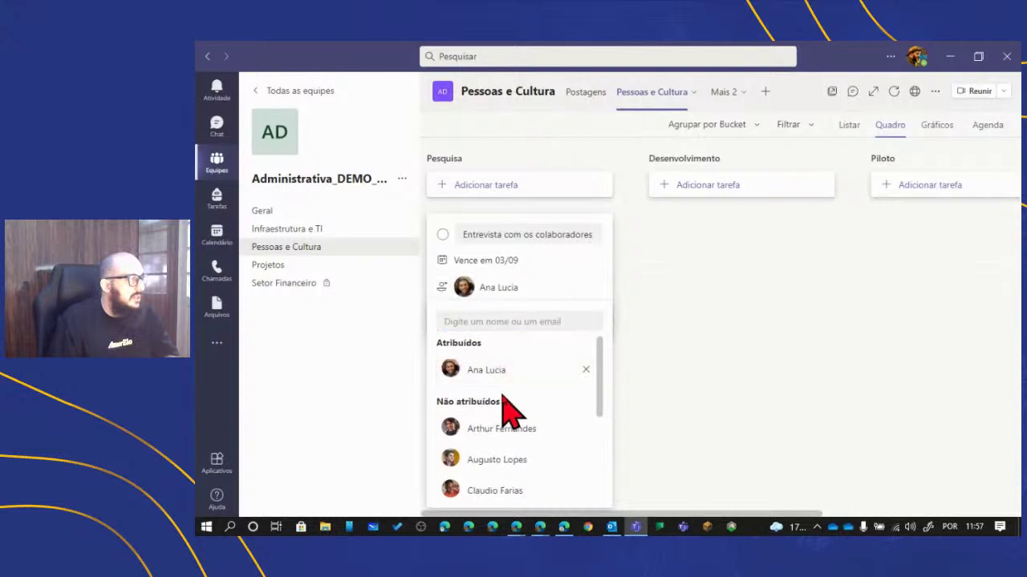
scroll(527, 425, down, 5)
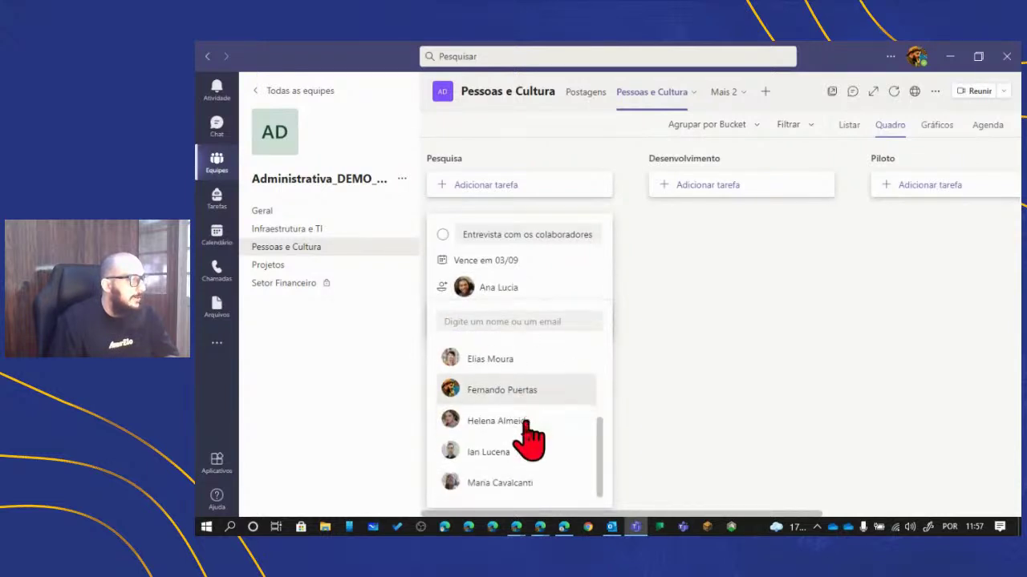
scroll(522, 445, up, 3)
scroll(522, 461, down, 3)
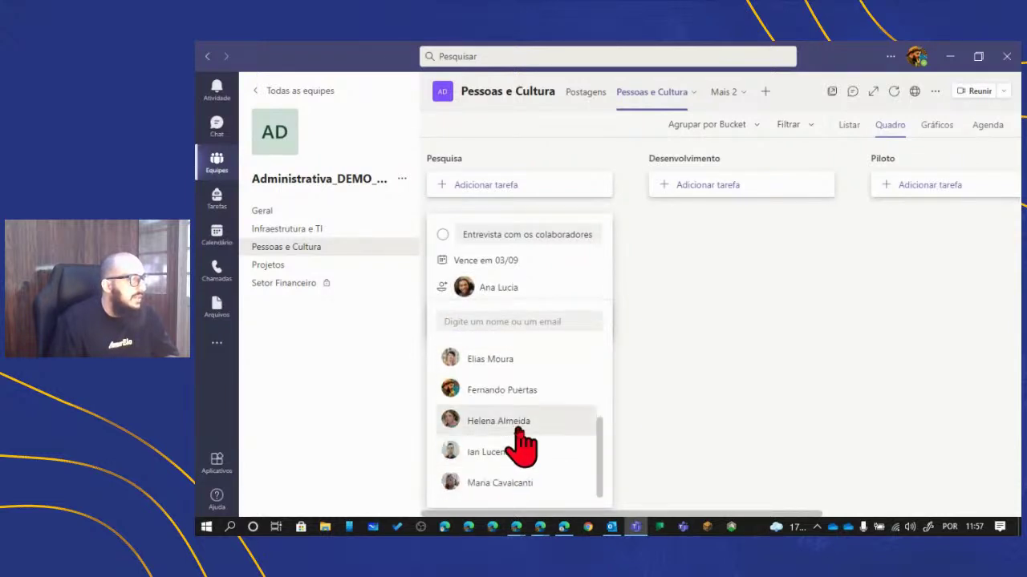
click(518, 425)
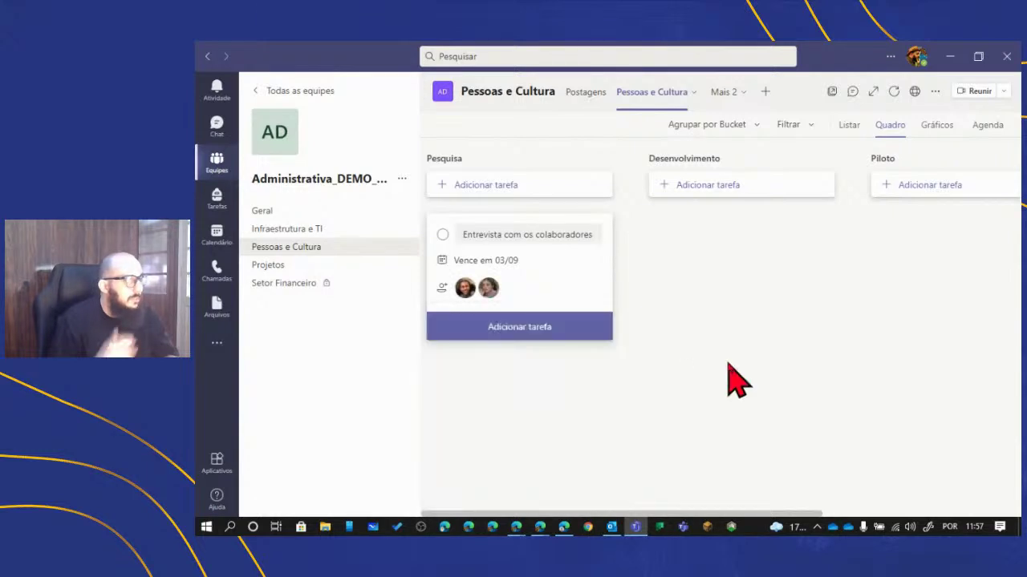
click(491, 326)
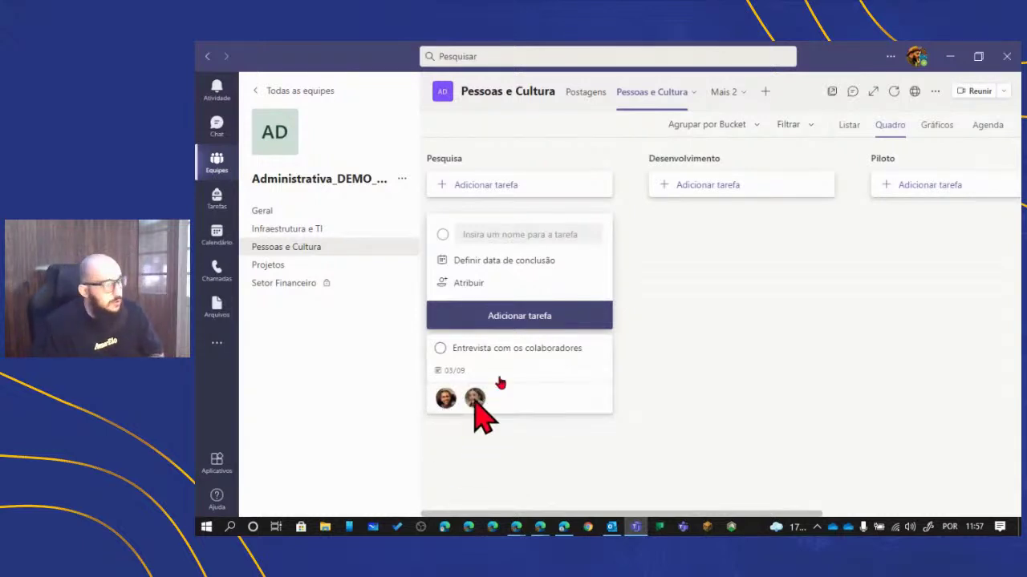
key(Escape)
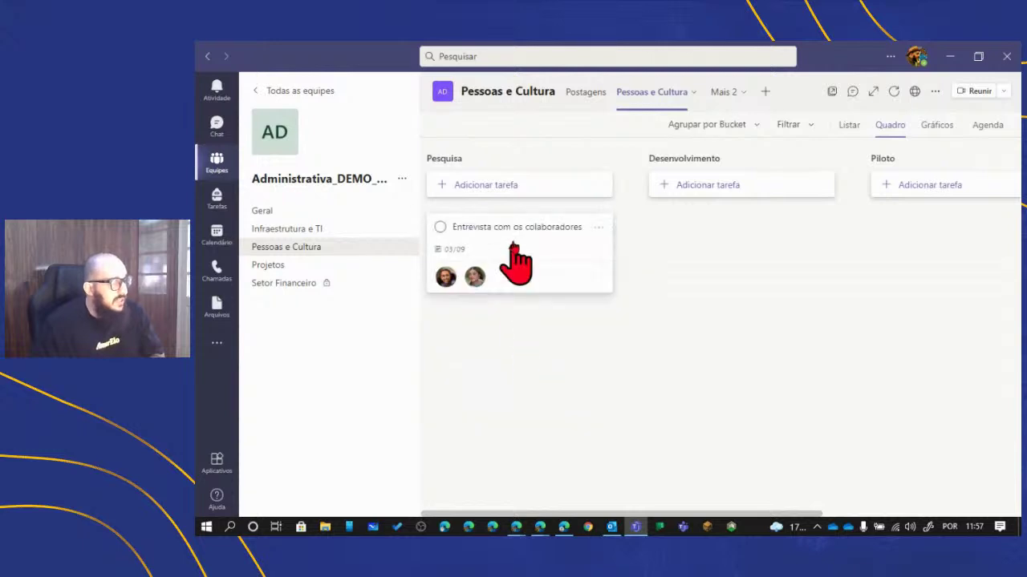
- Set the interview task to Importante priority, start date 27/08/2021, progress Em andamento
click(520, 234)
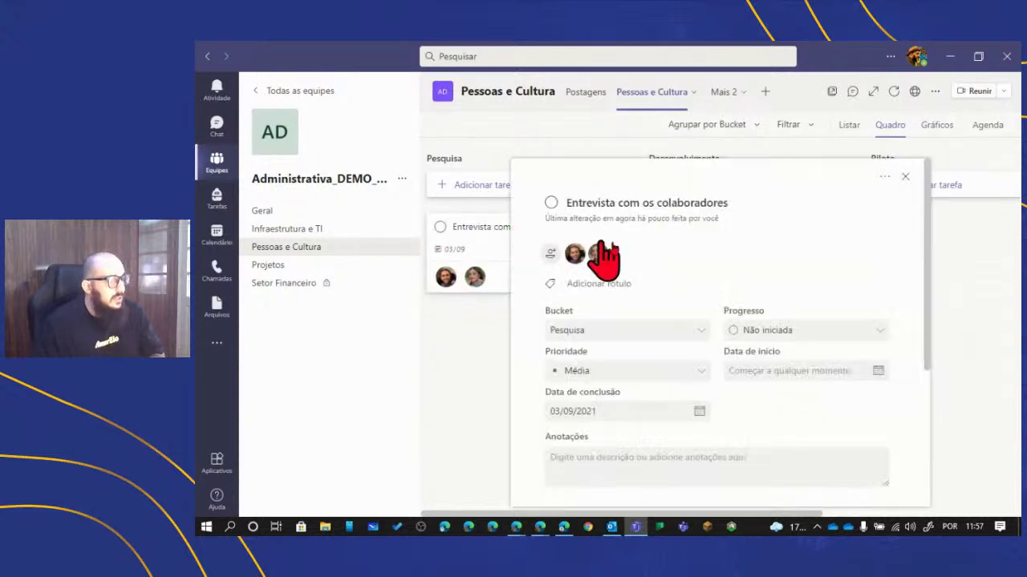
scroll(666, 291, down, 3)
scroll(682, 248, up, 3)
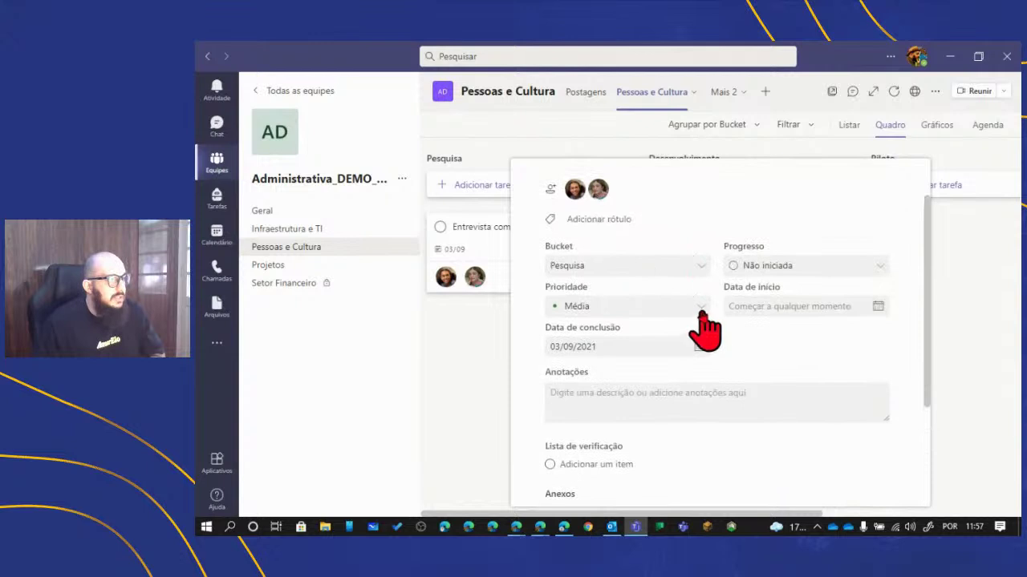
click(699, 308)
click(651, 353)
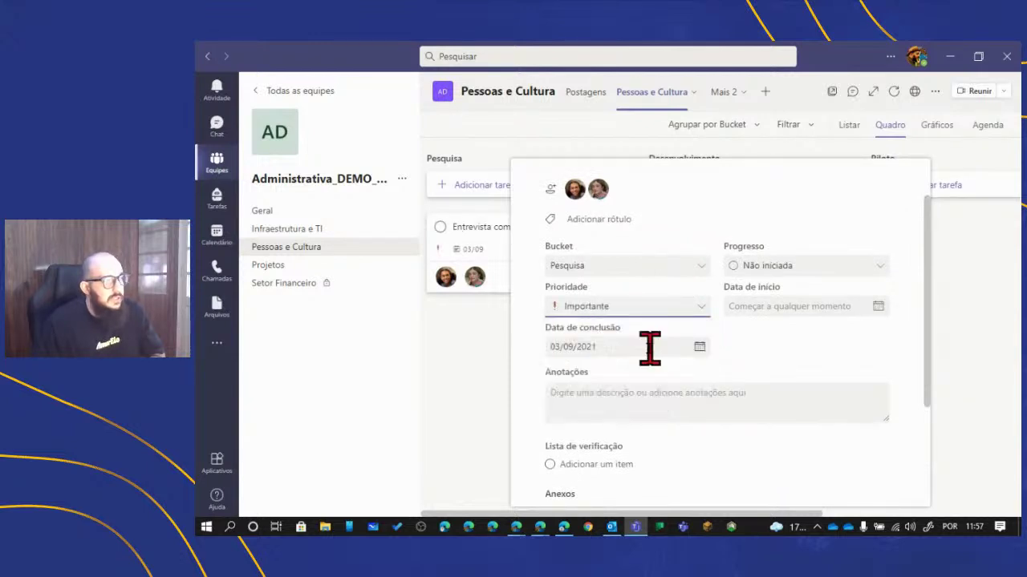
click(780, 303)
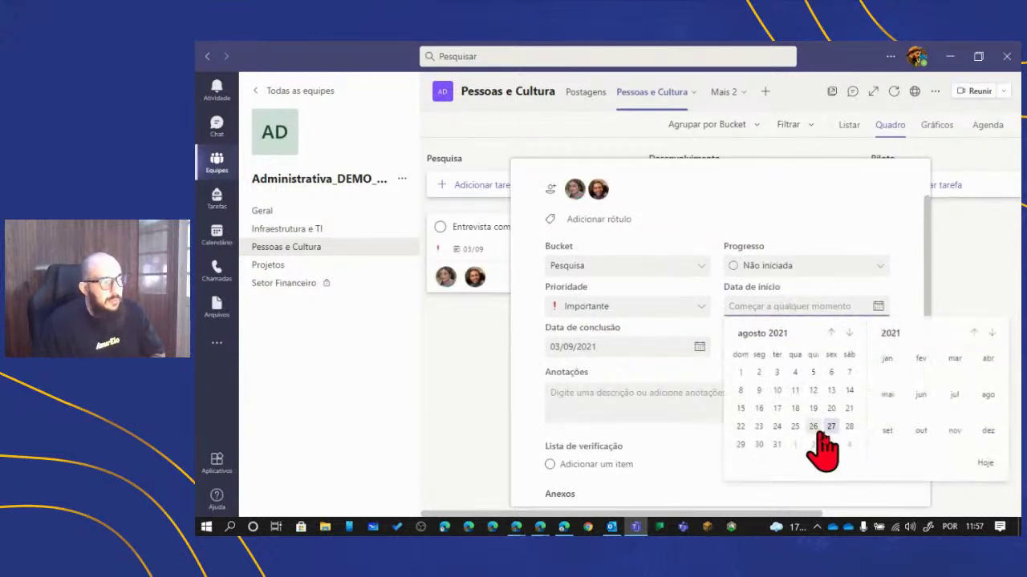
click(831, 425)
click(826, 269)
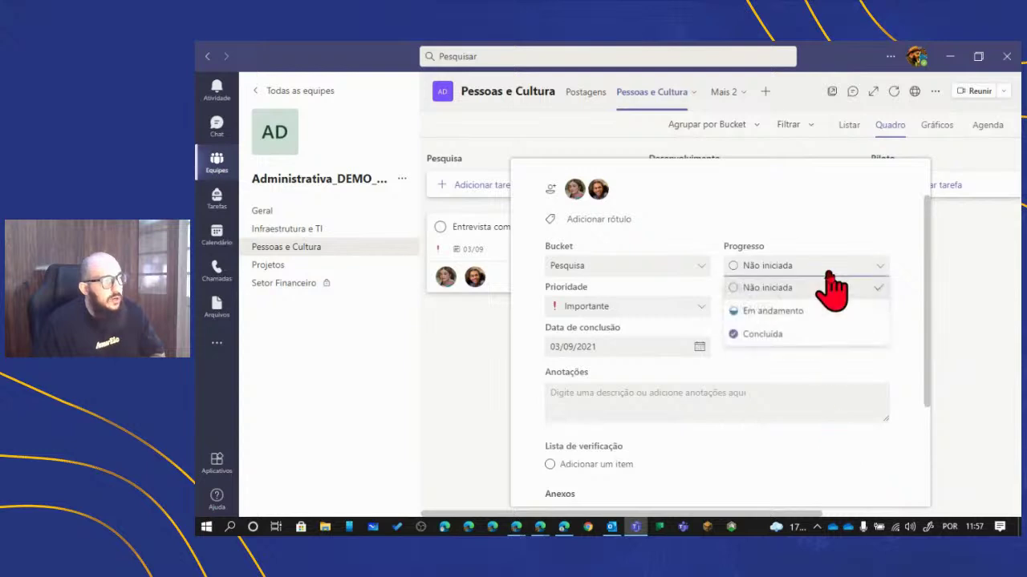
click(810, 313)
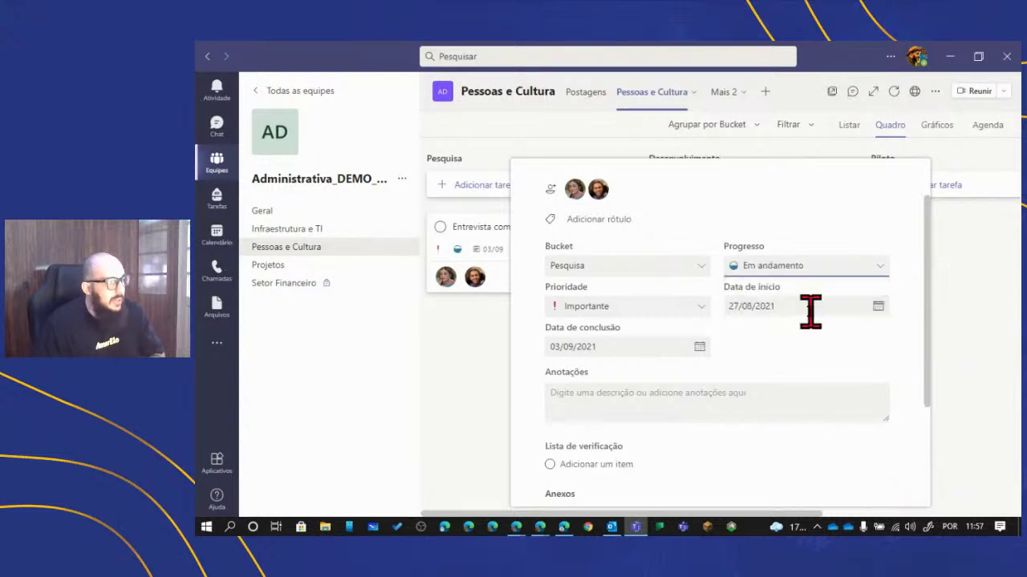
- Check the task's notes and attachment options without adding anything, then close the task details
click(694, 396)
scroll(695, 398, down, 3)
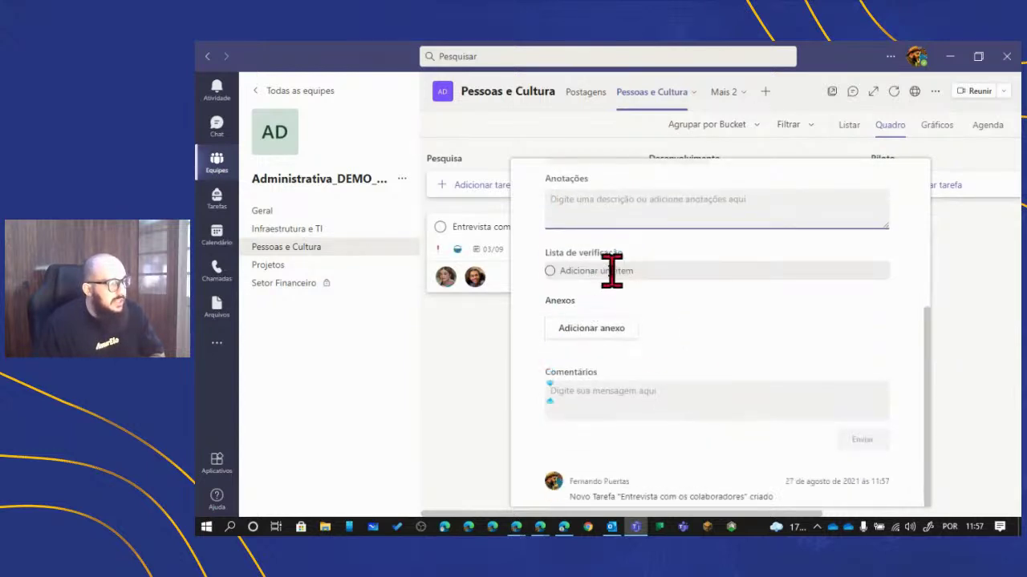
click(603, 330)
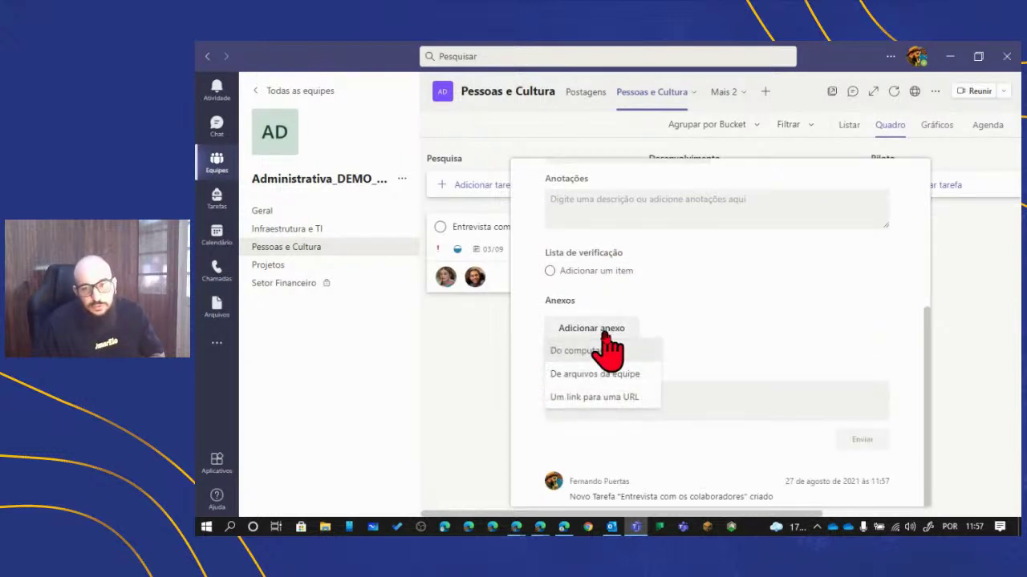
click(790, 343)
scroll(898, 340, up, 3)
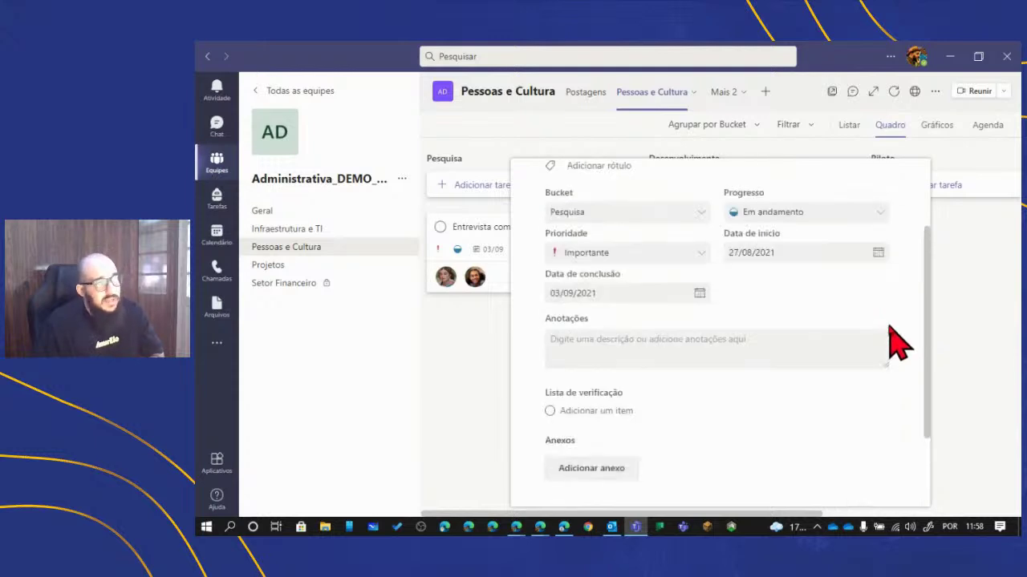
scroll(890, 326, up, 3)
click(971, 281)
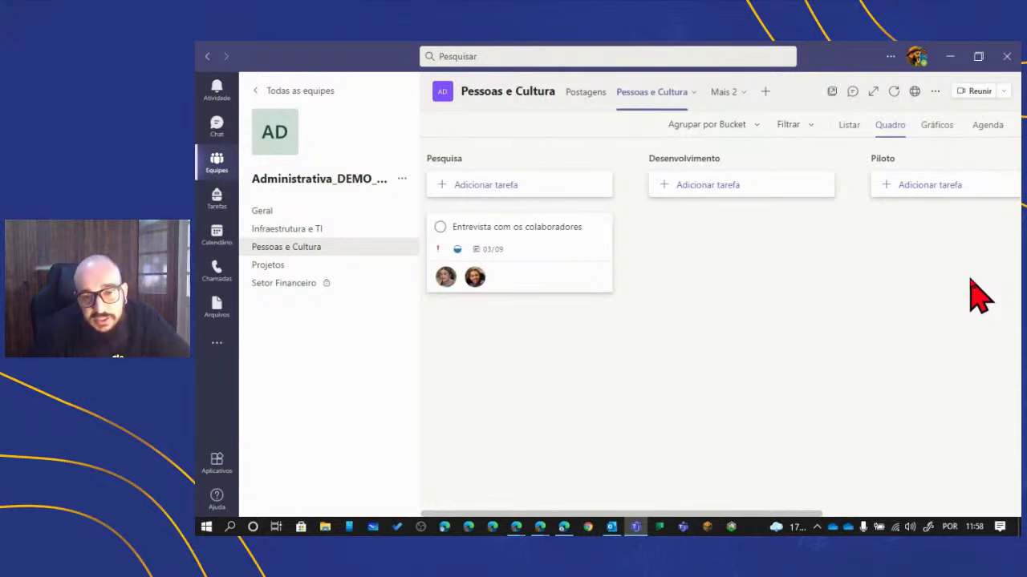
mouse_move(513, 531)
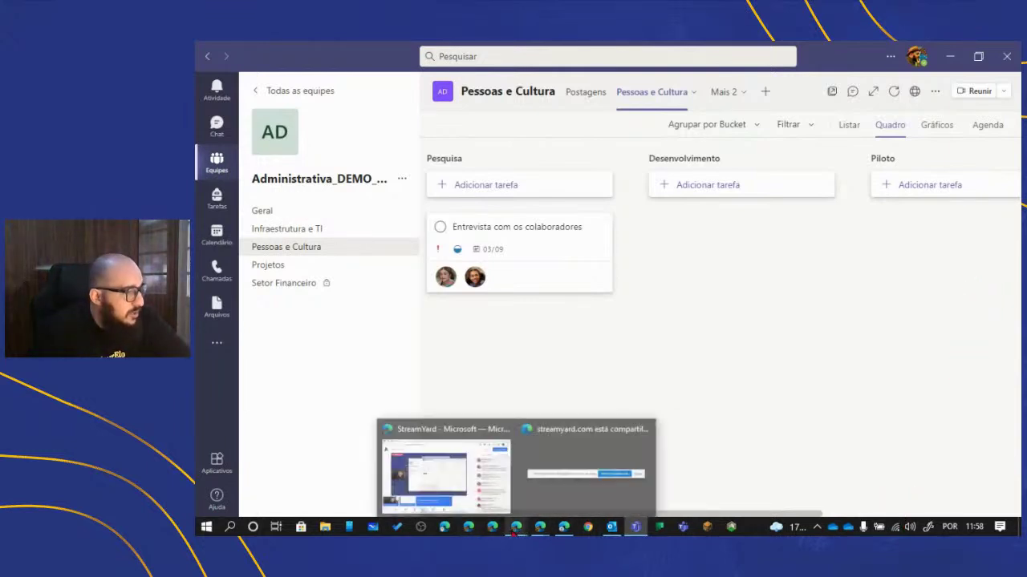